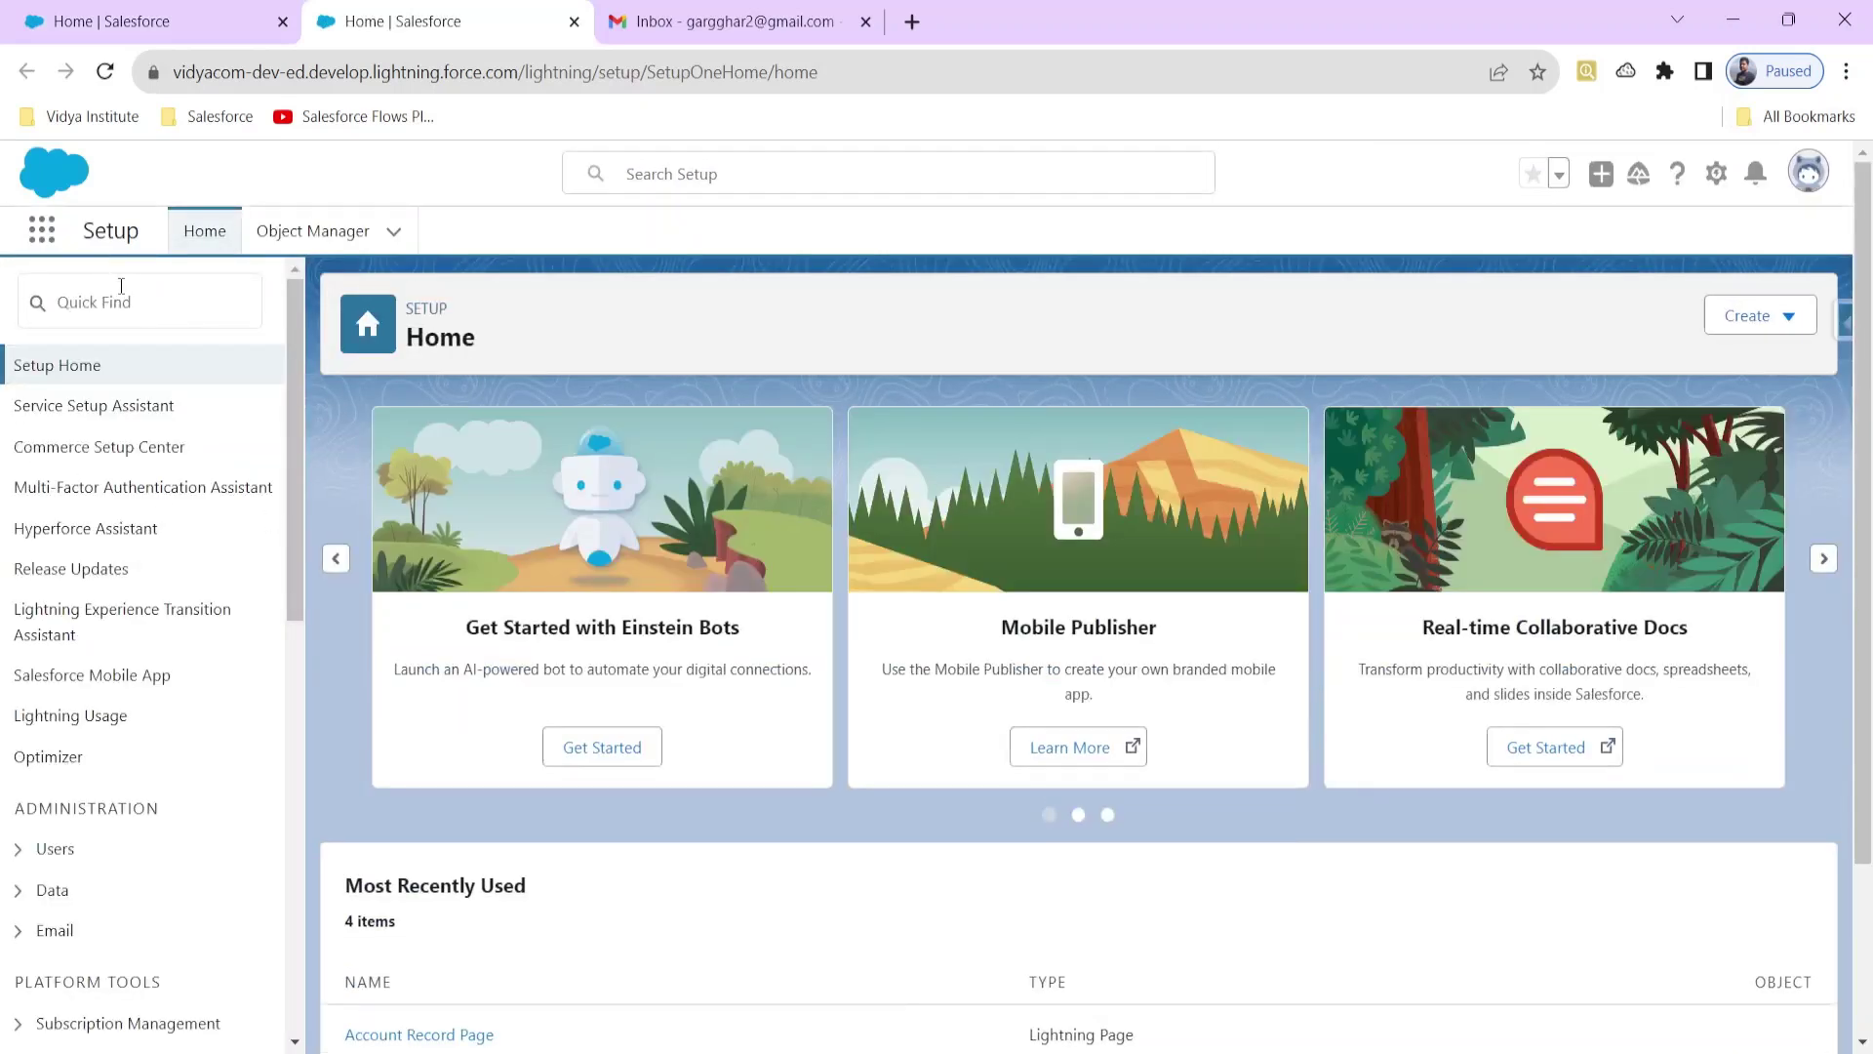
Step: Open the Flows page via Setup Quick Find 'flows' and start a new flow
left_click(117, 283)
type("f")
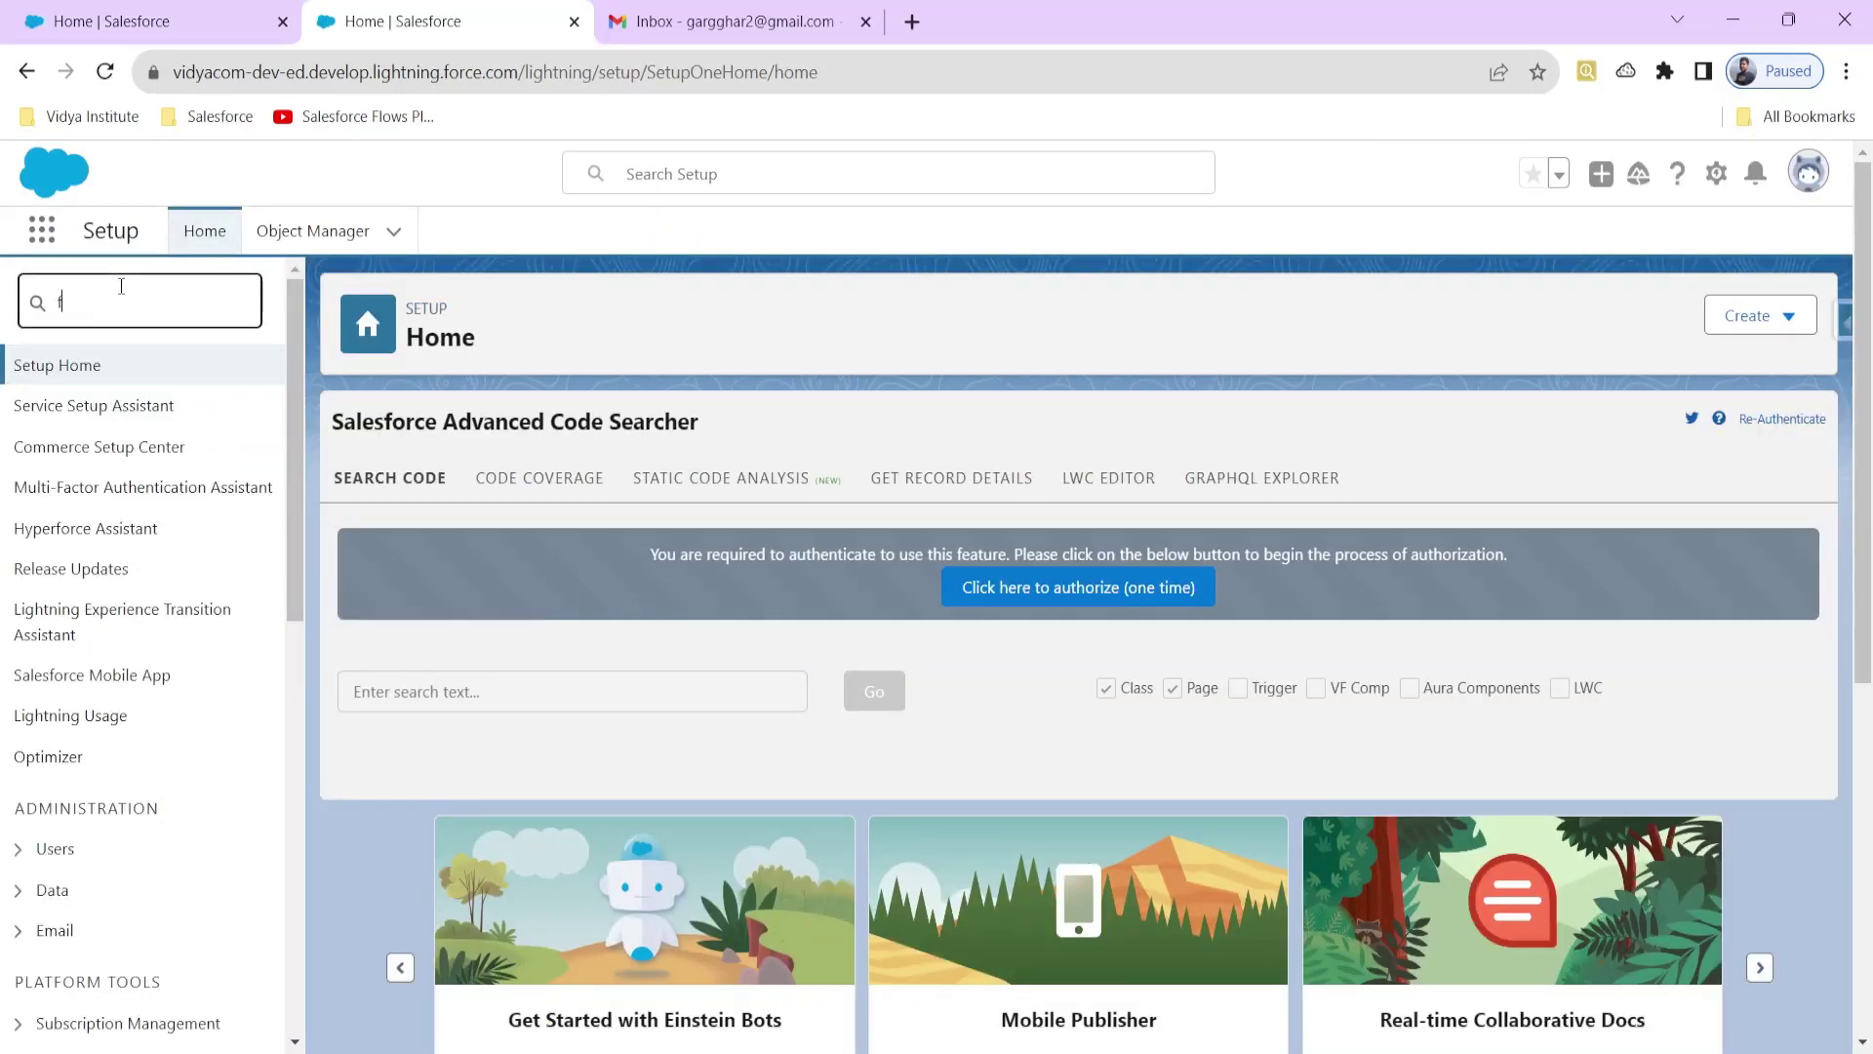
type("l")
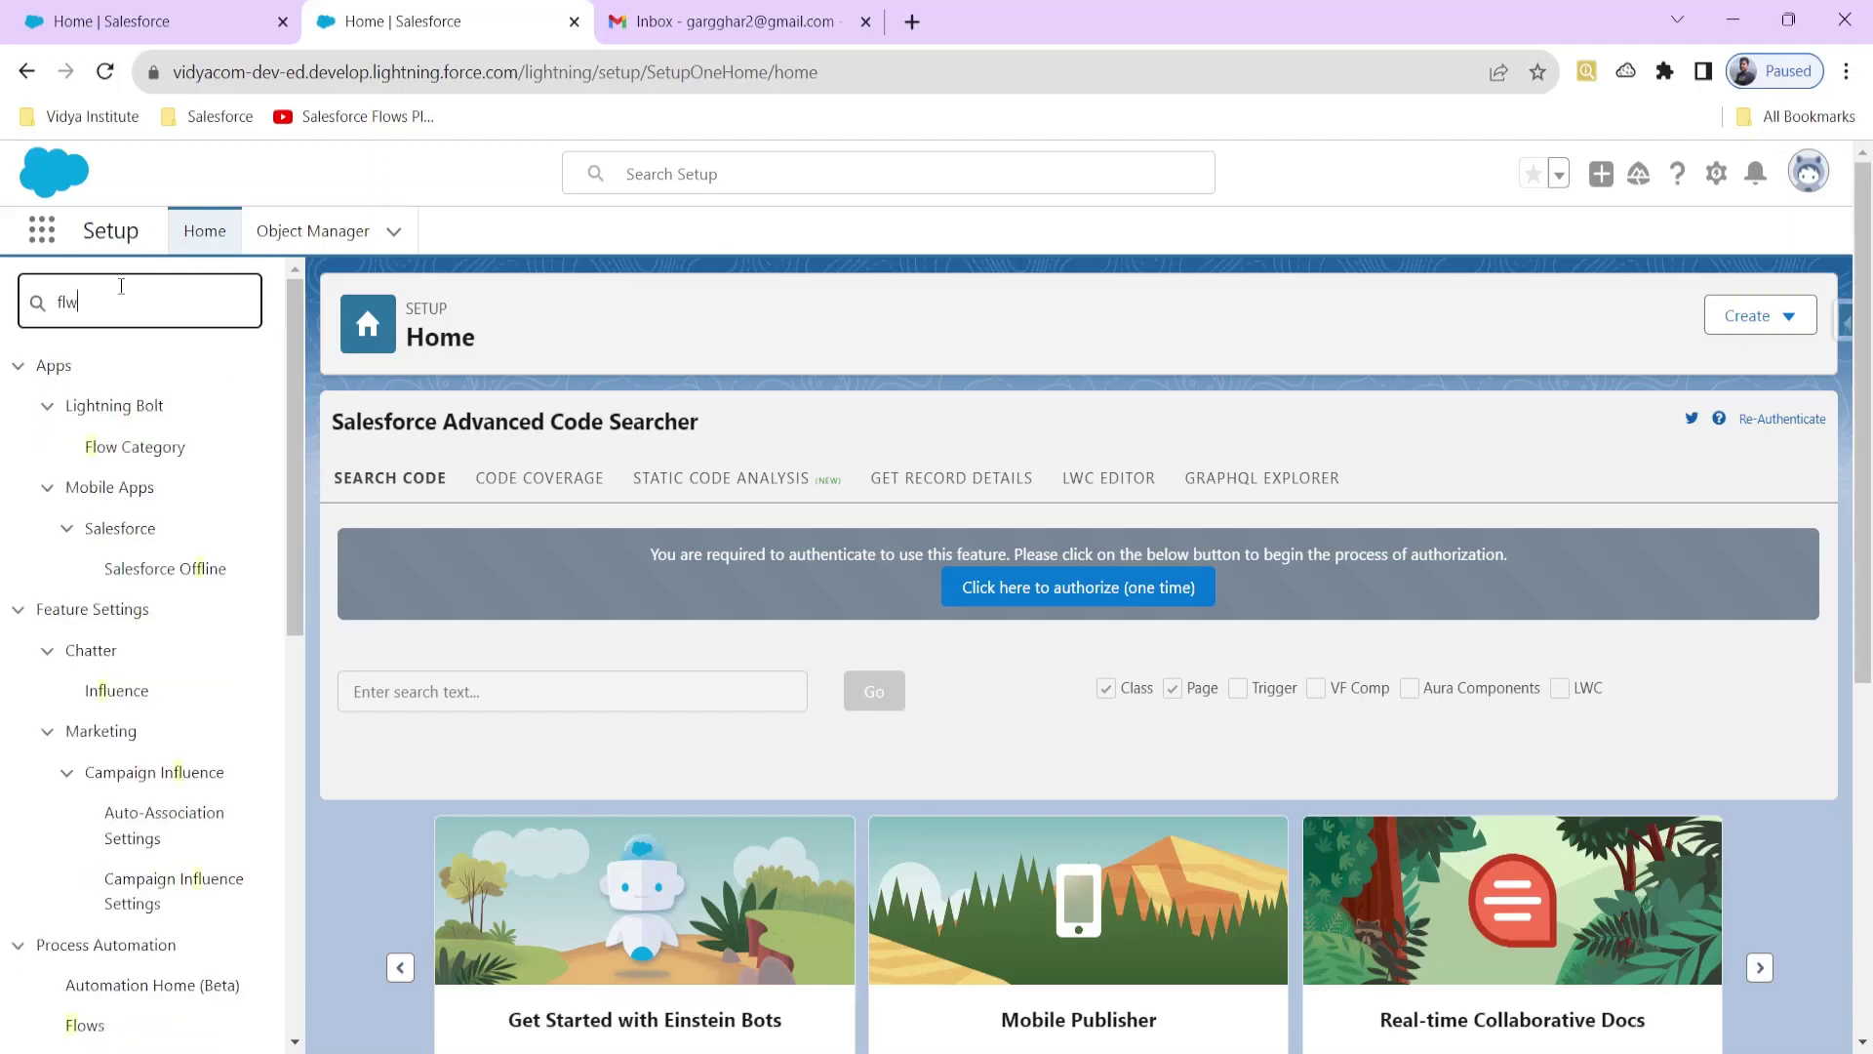
type("ows")
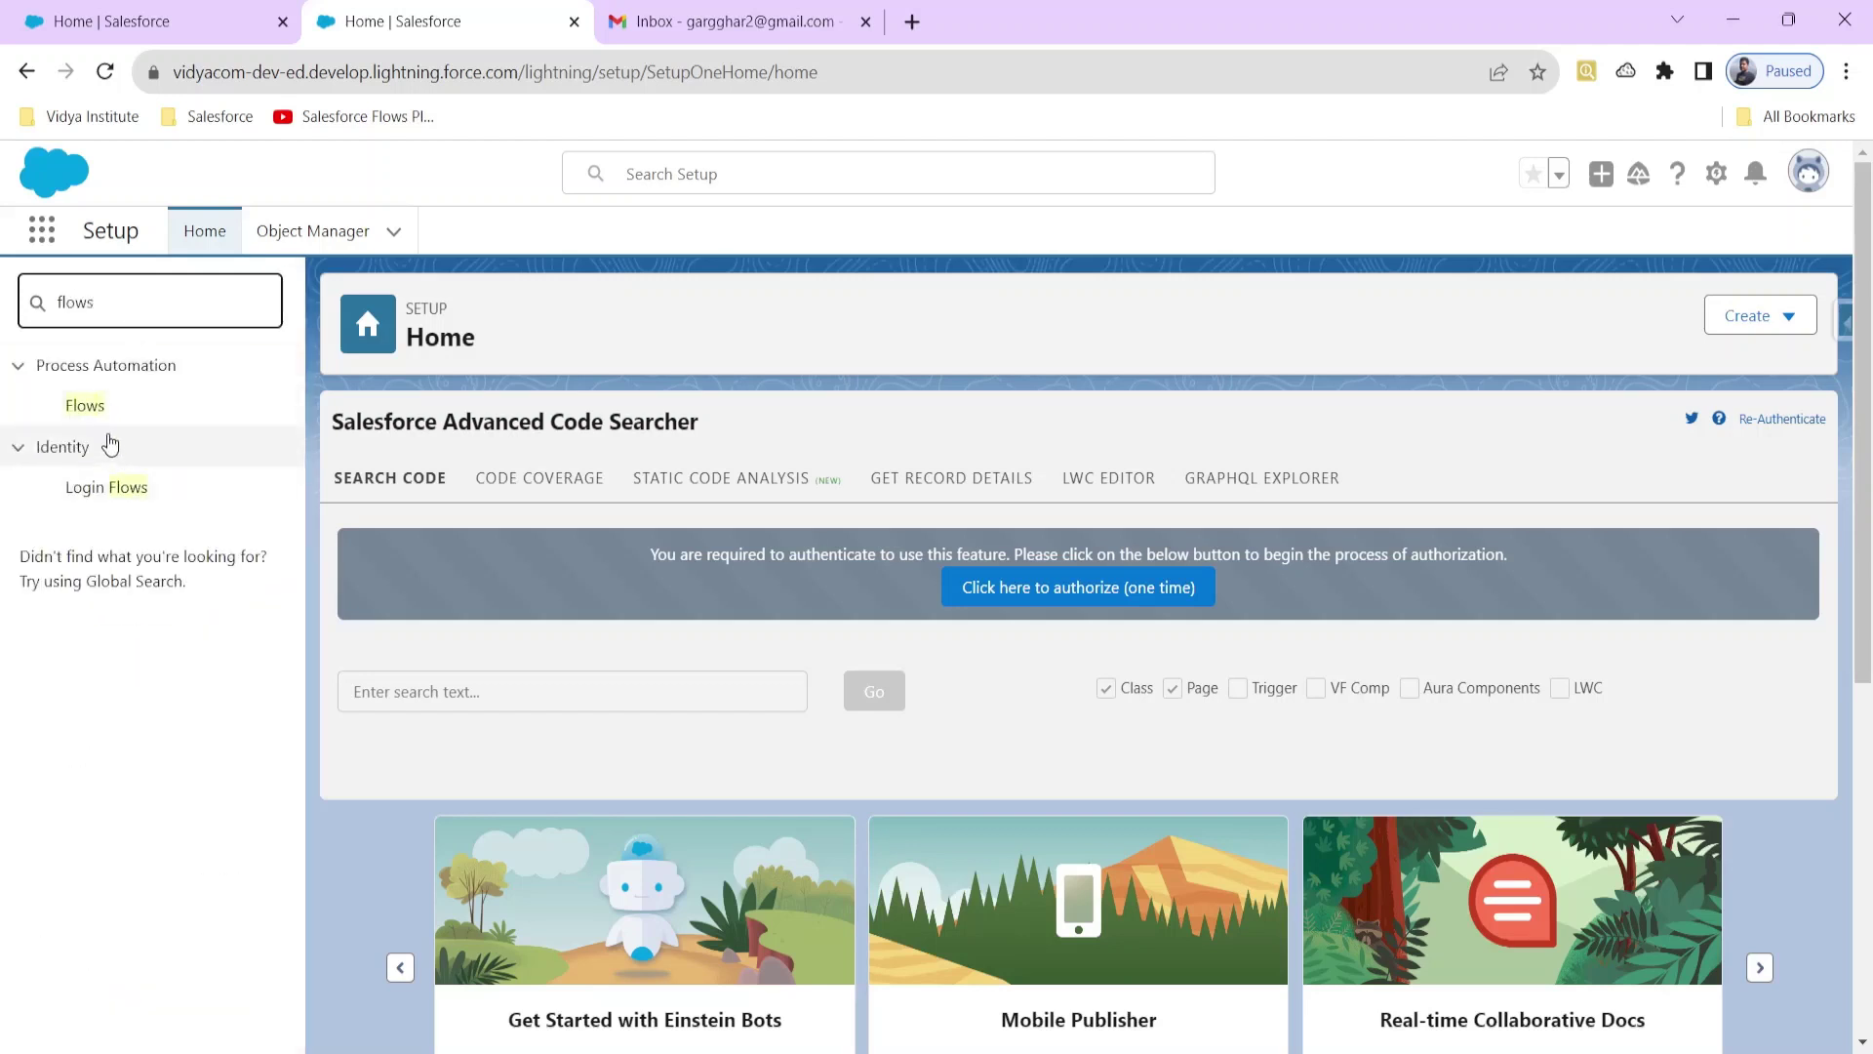
left_click(94, 411)
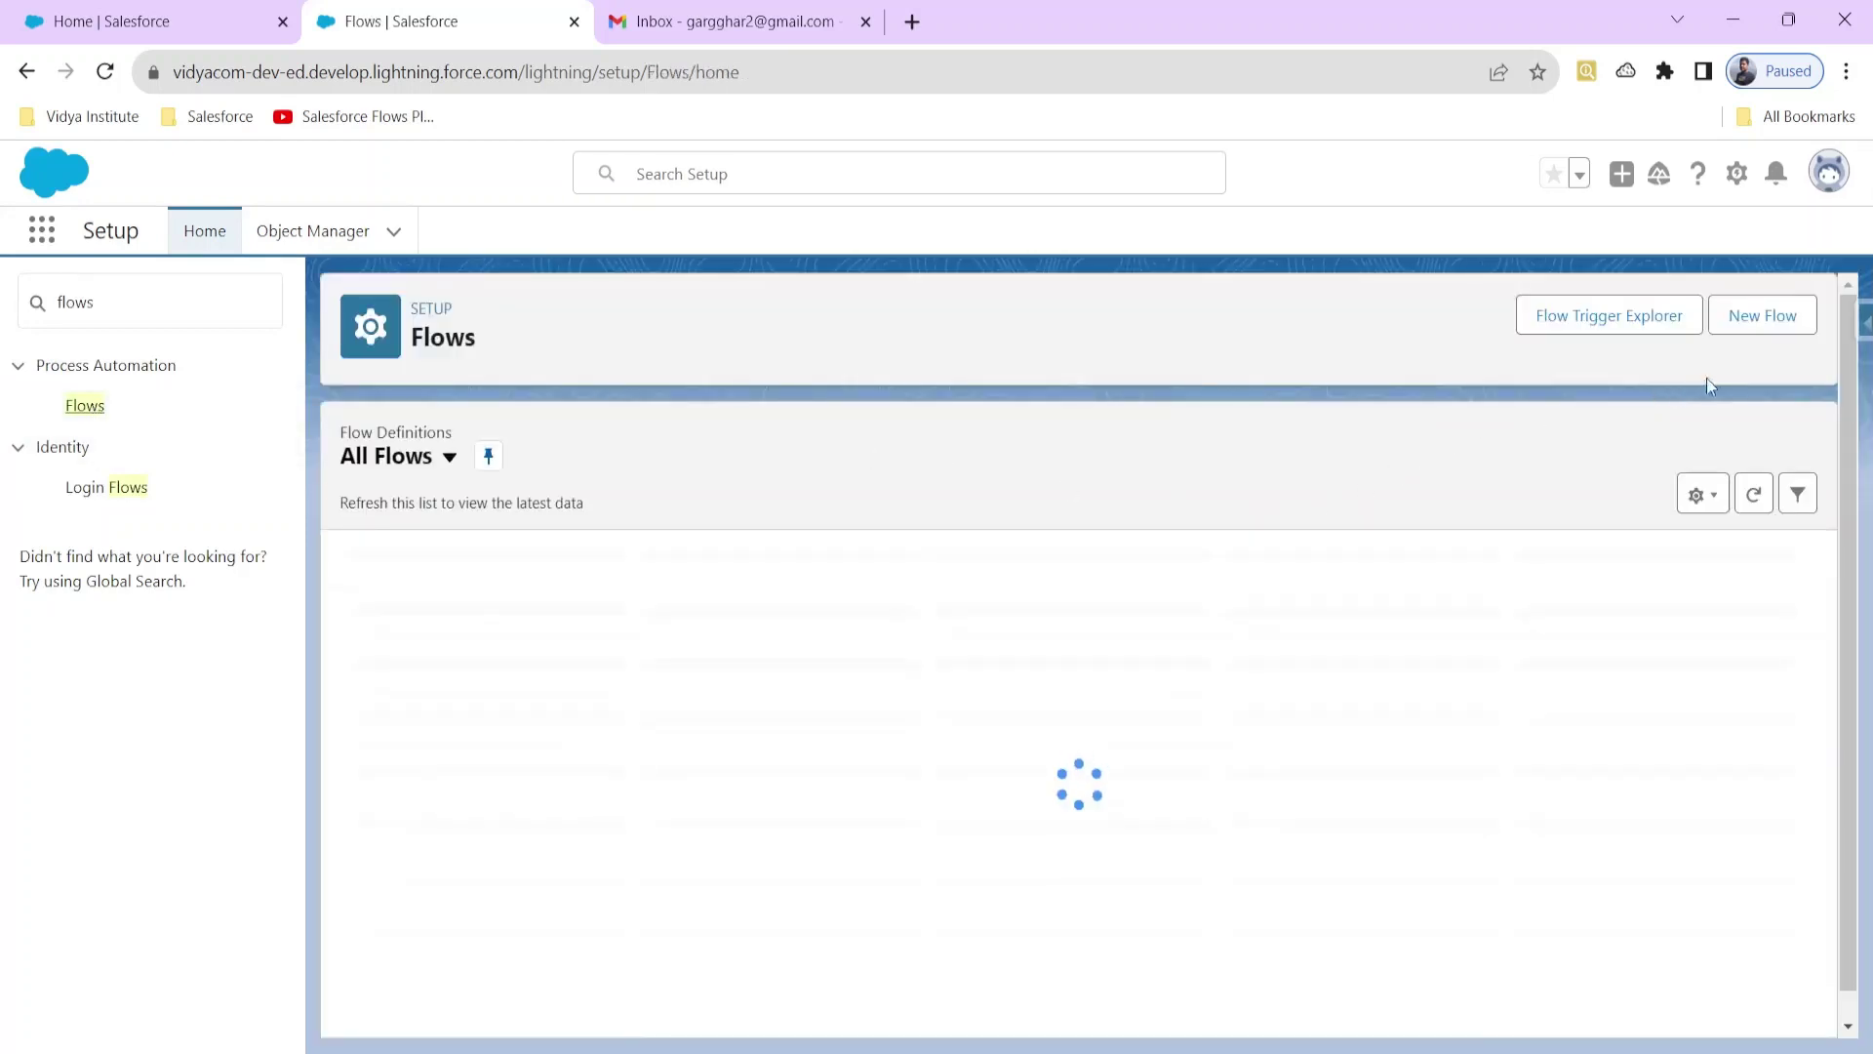
left_click(1761, 314)
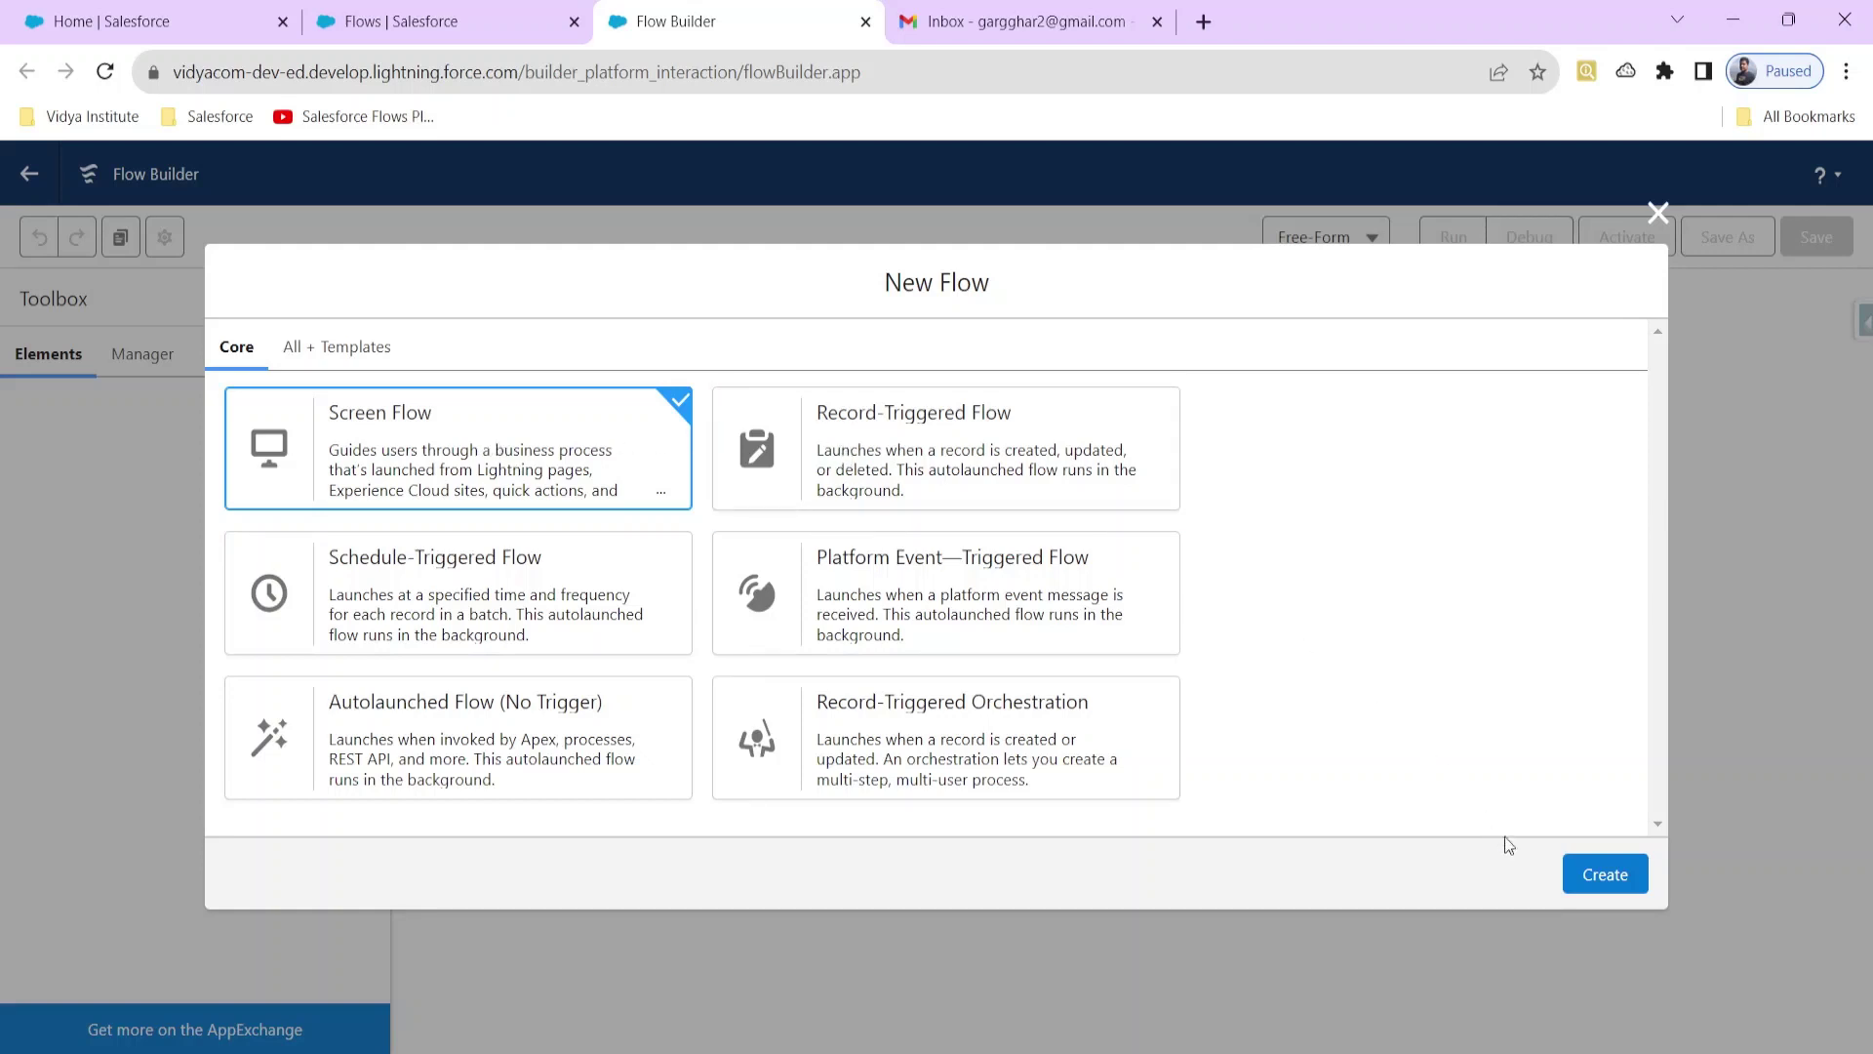
Step: Choose Screen Flow as the new flow's type and create it
left_click(1579, 883)
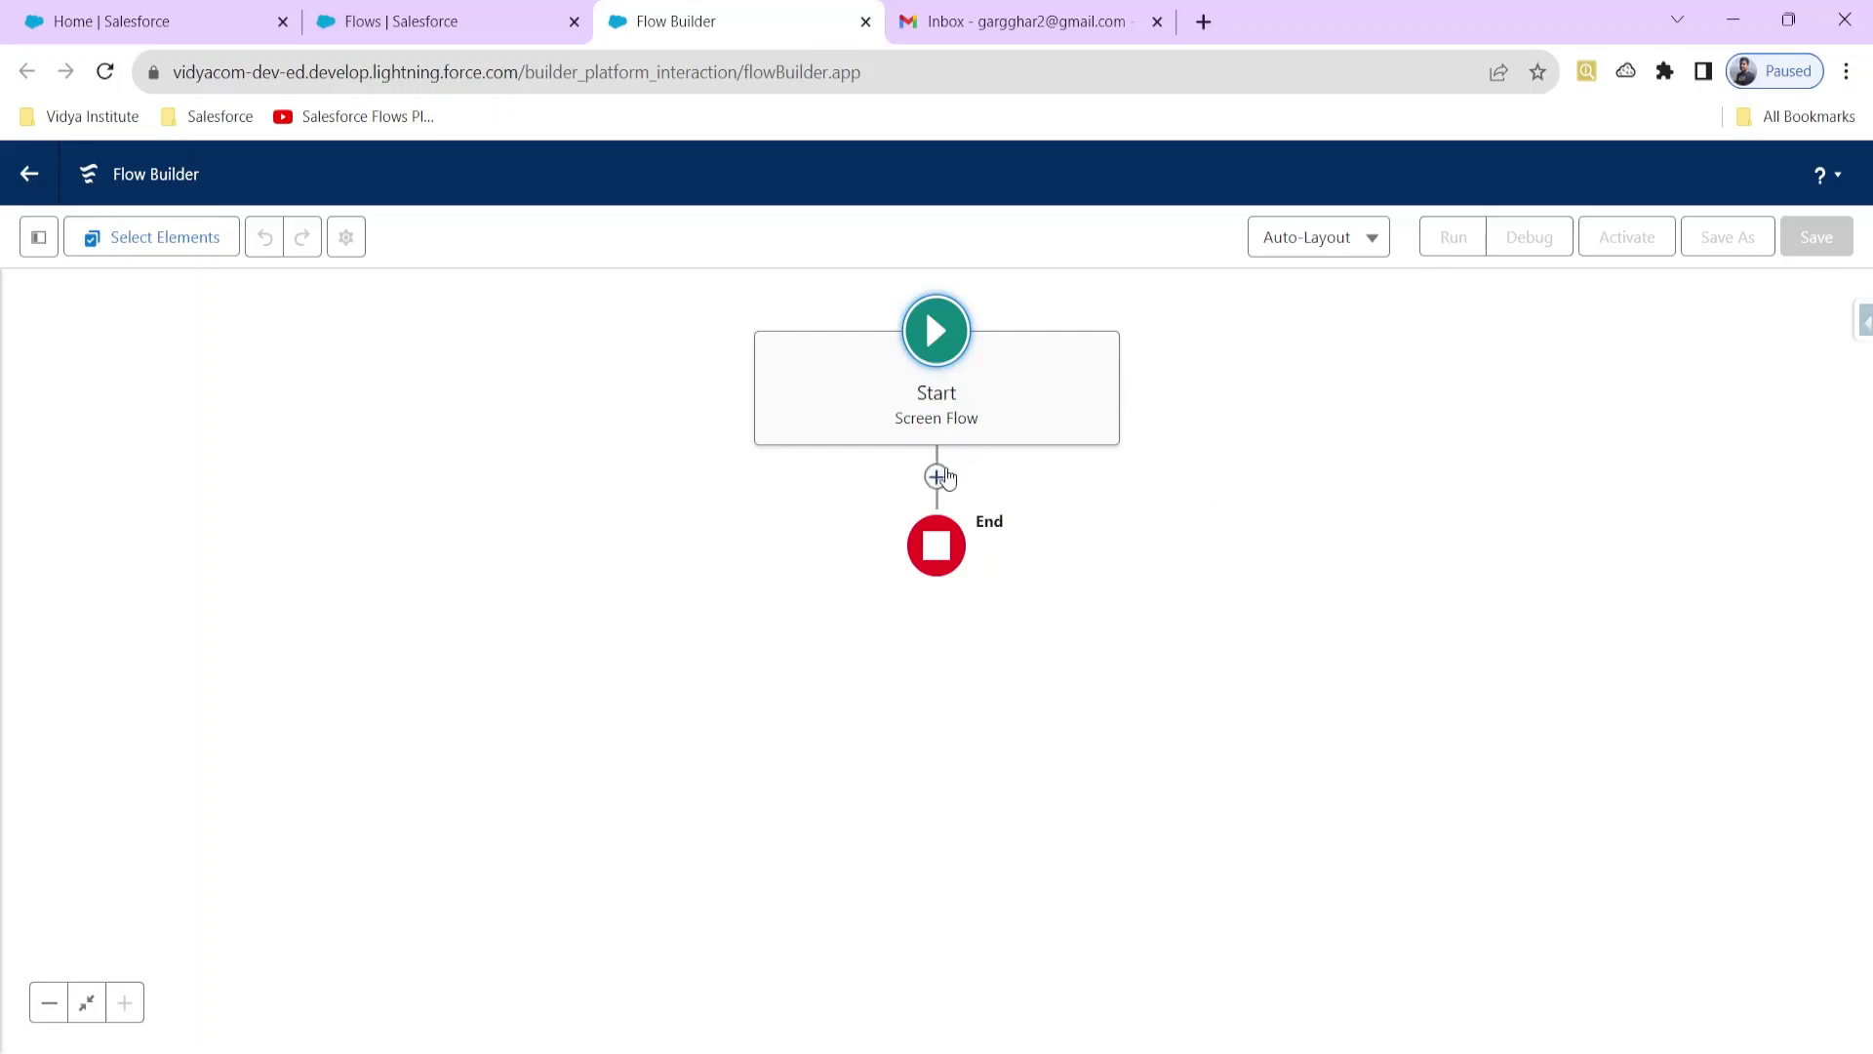
Step: Add a Screen element after Start with a required Text input labelled Subject
left_click(936, 477)
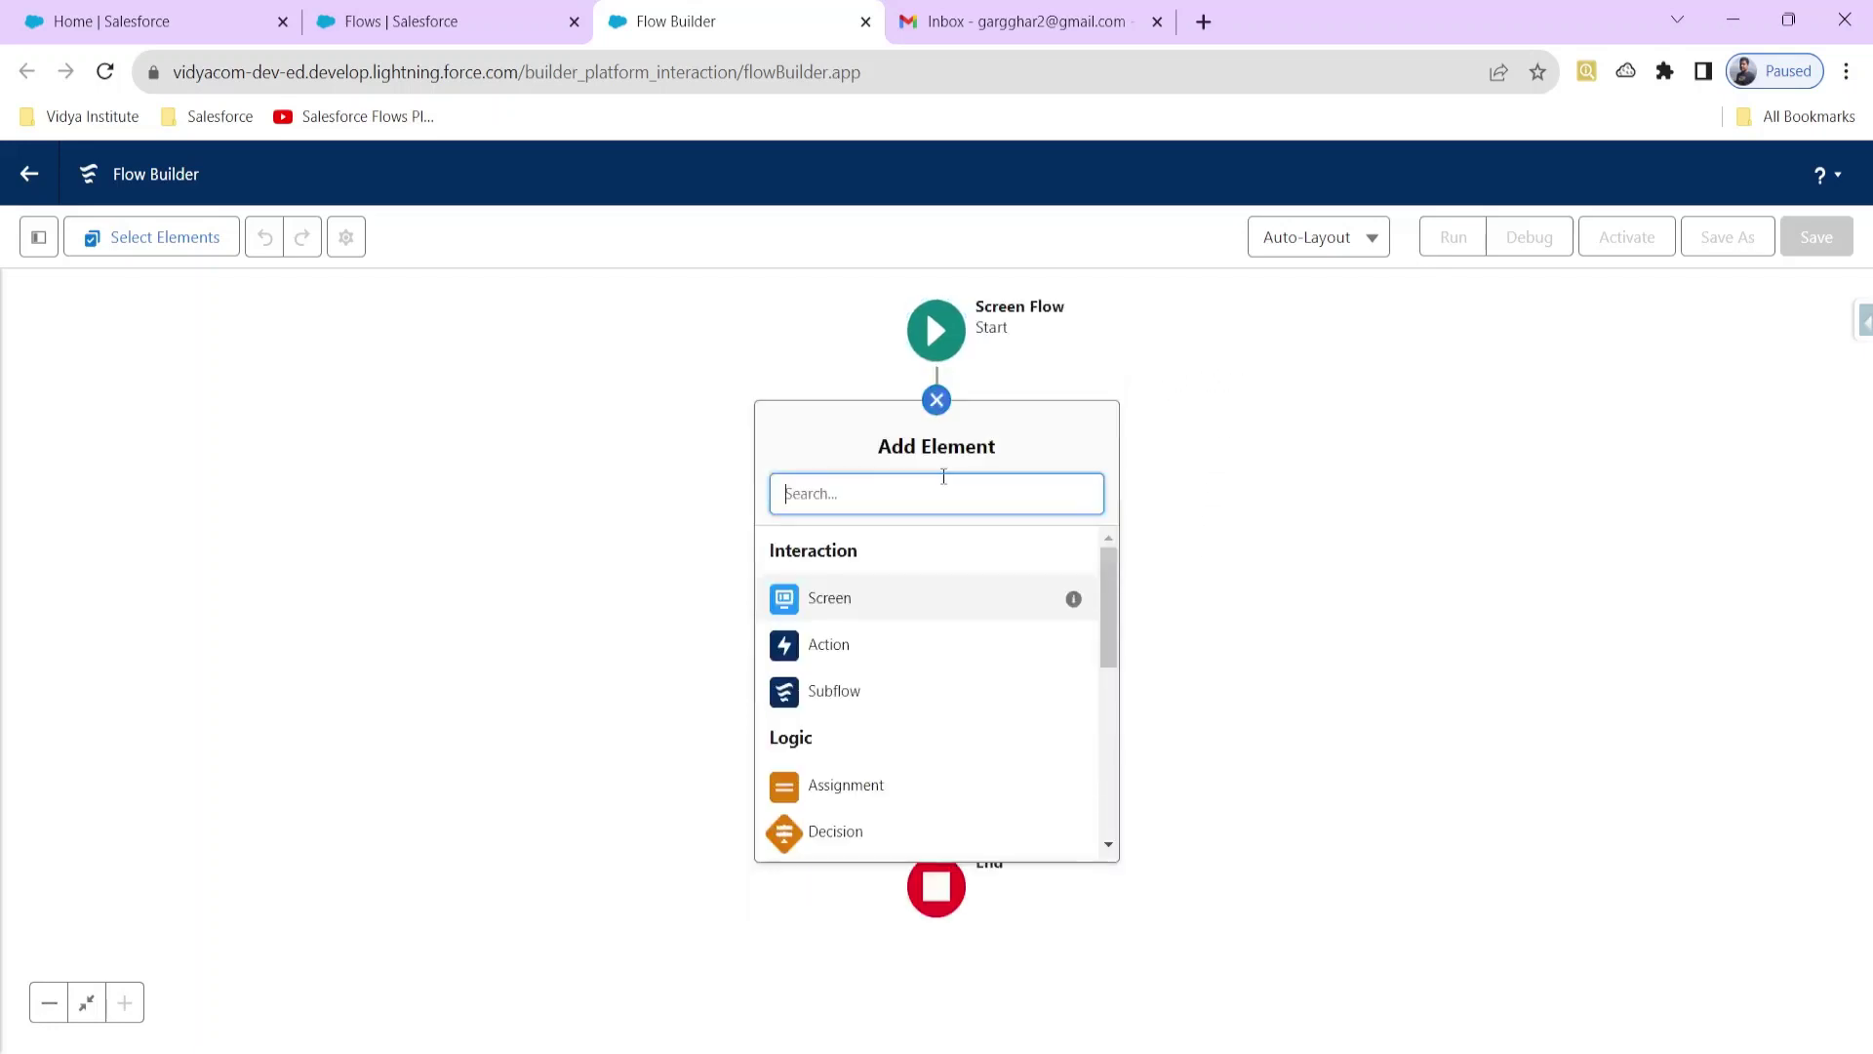
left_click(888, 605)
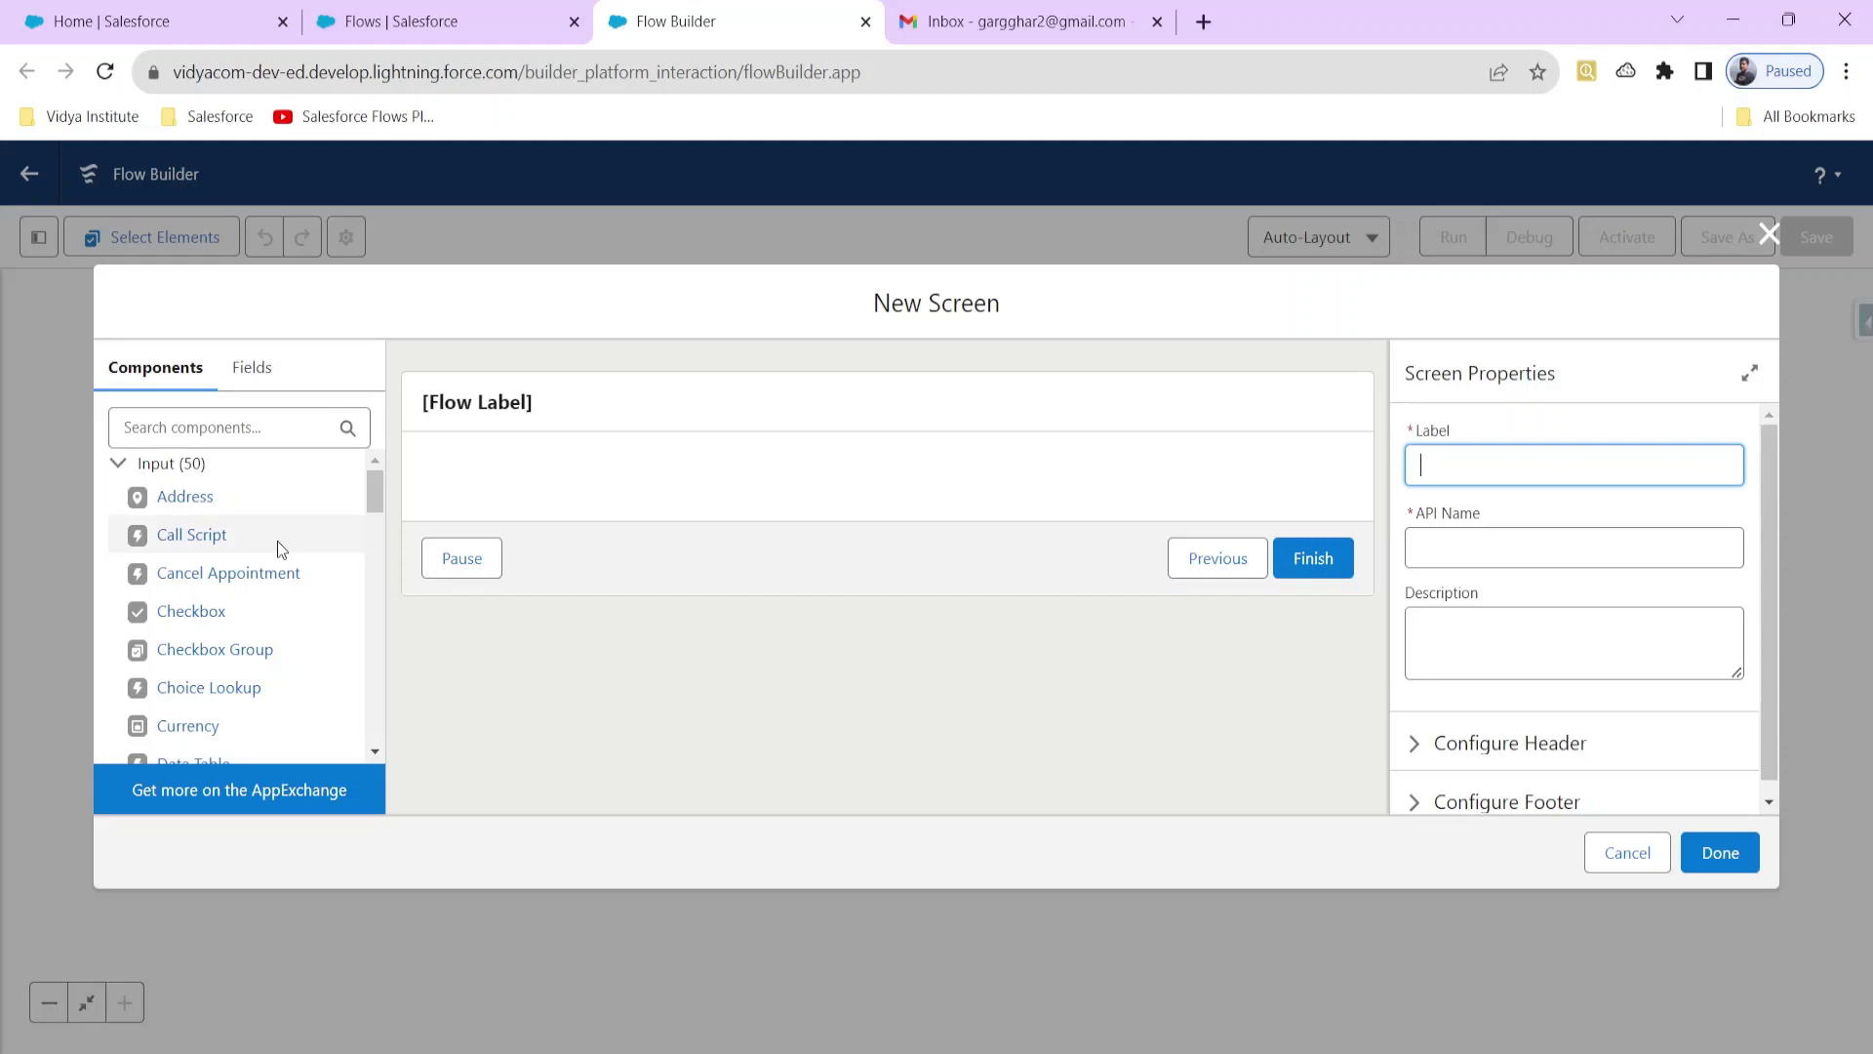
left_click(189, 430)
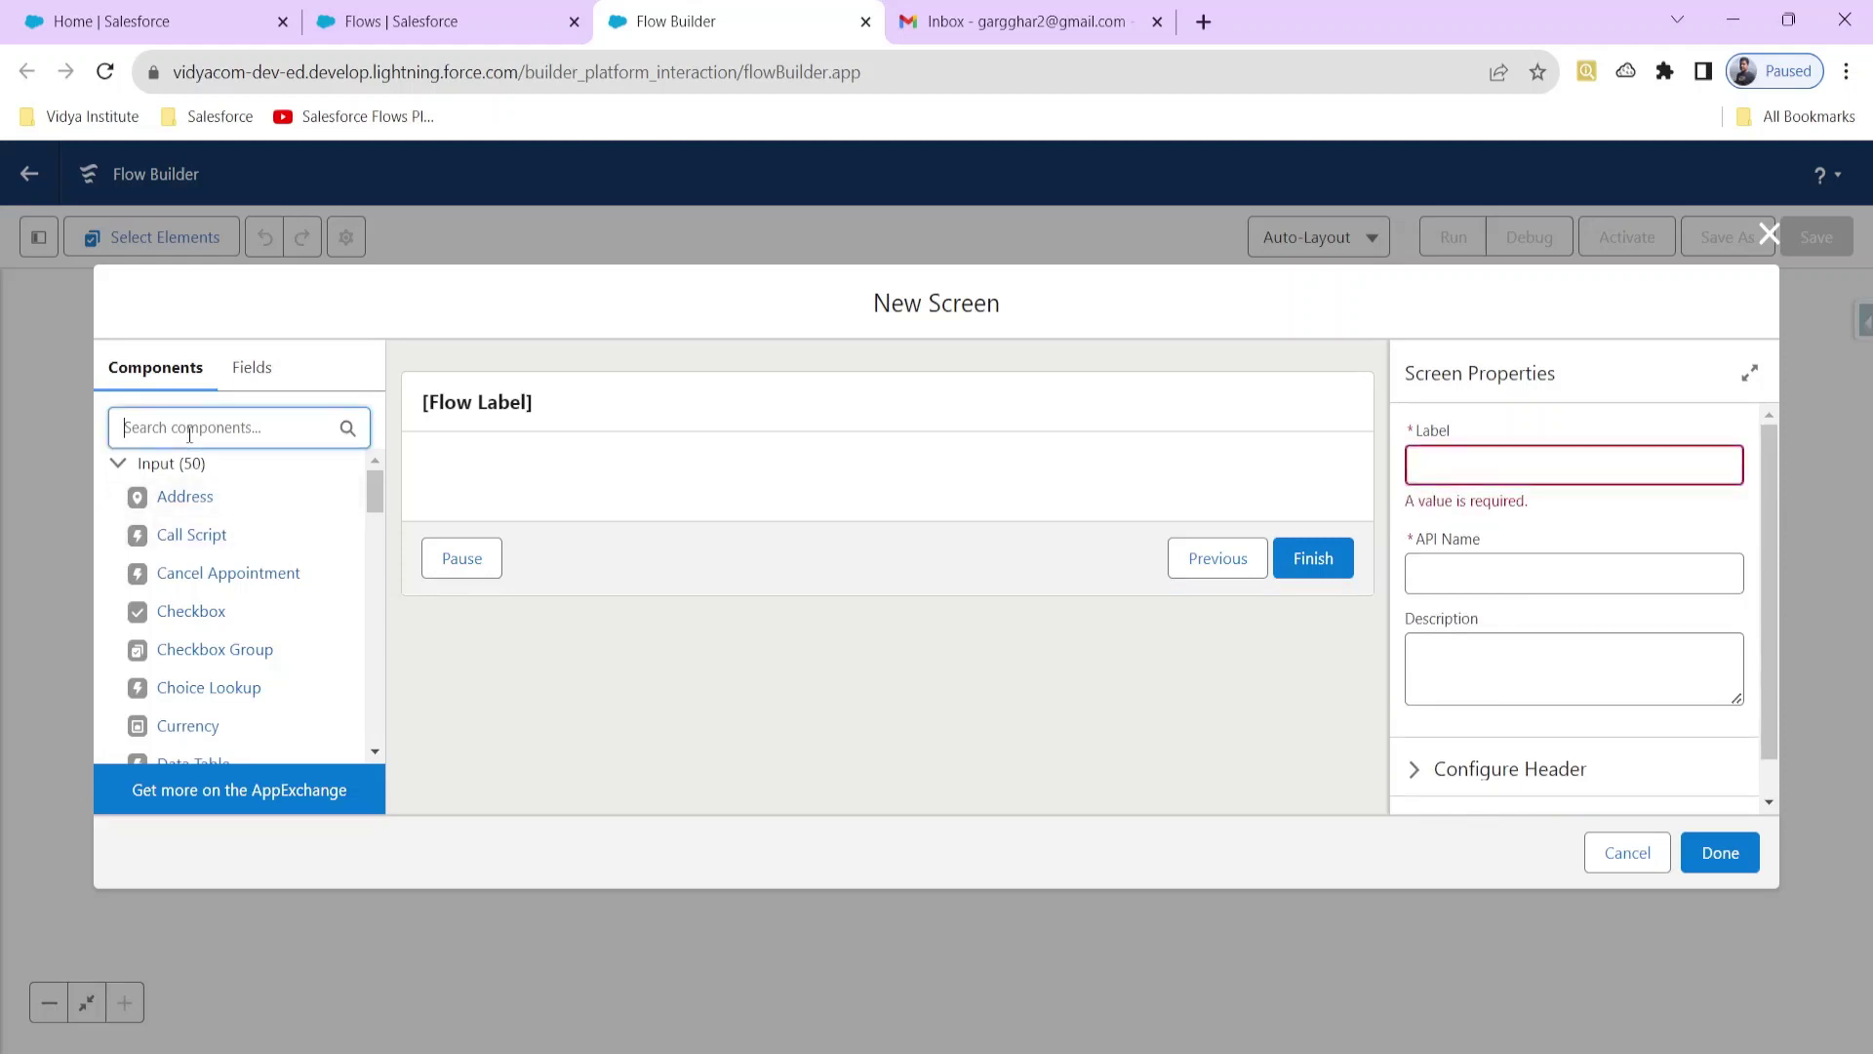
type("text")
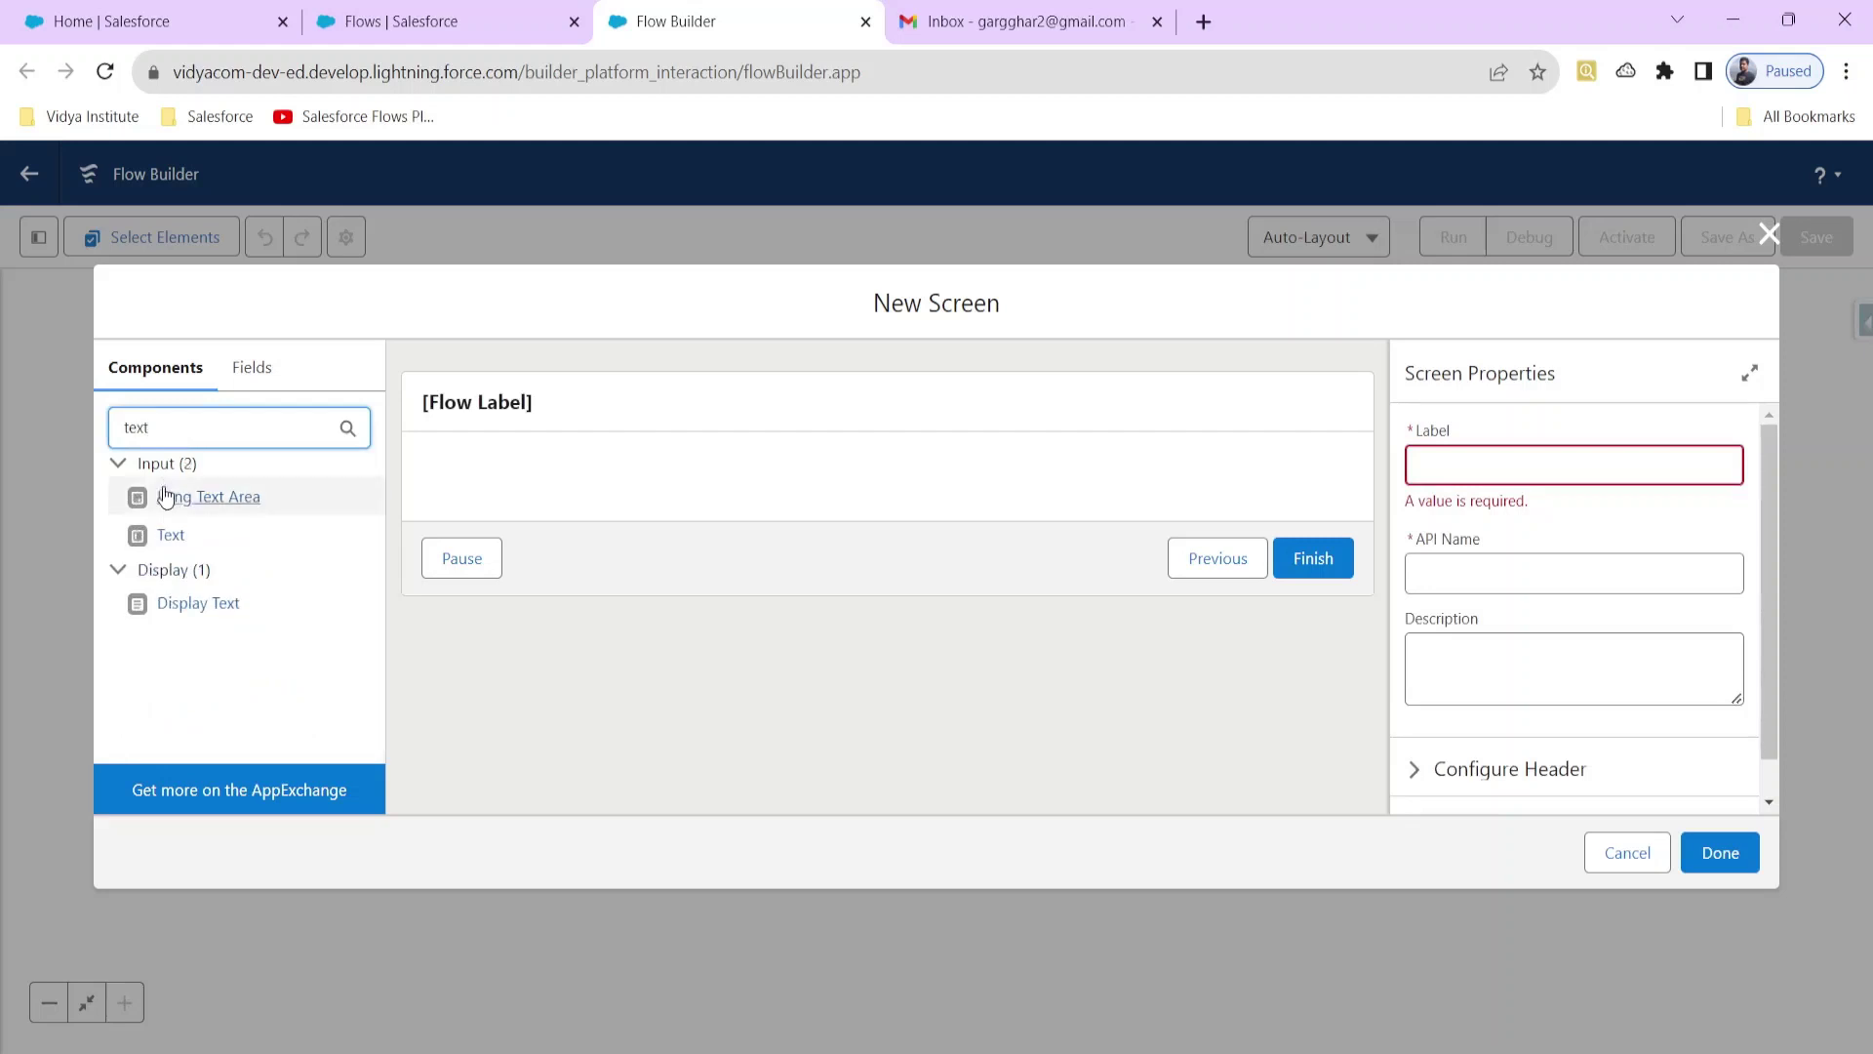
left_click(164, 534)
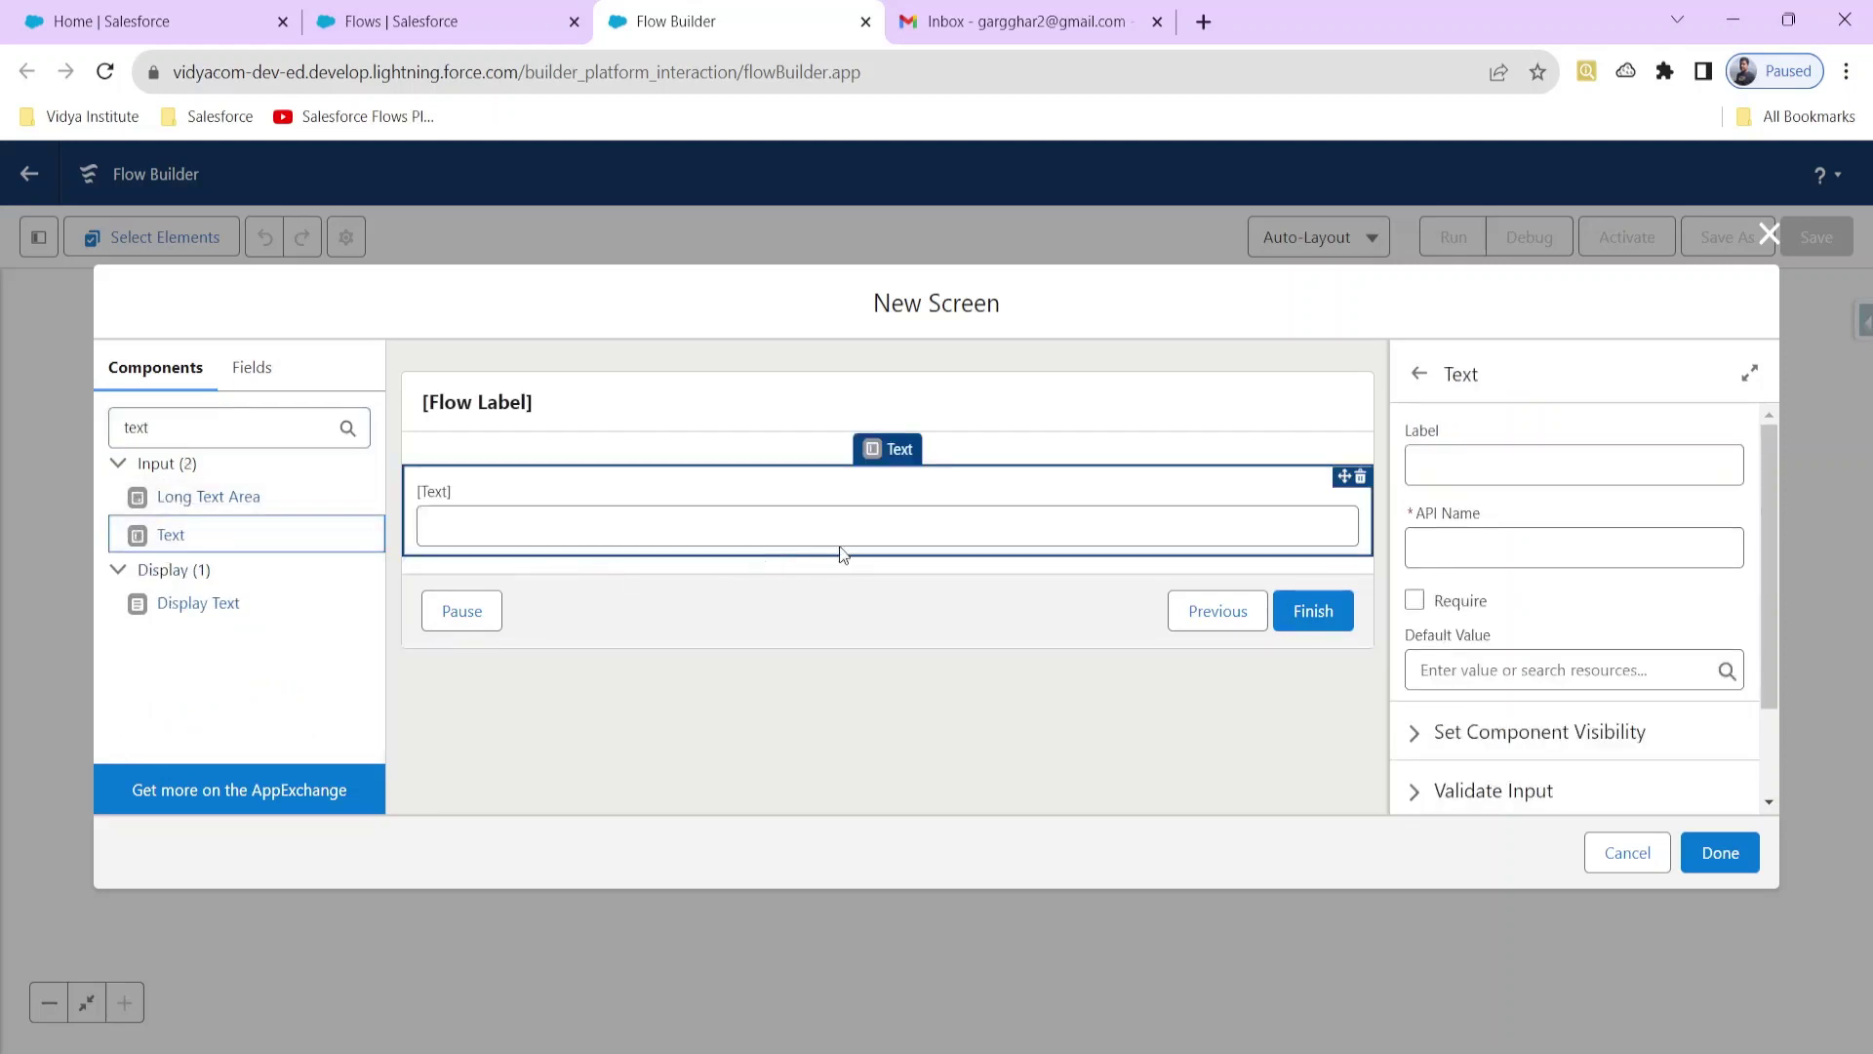
left_click(1466, 471)
type("Subject")
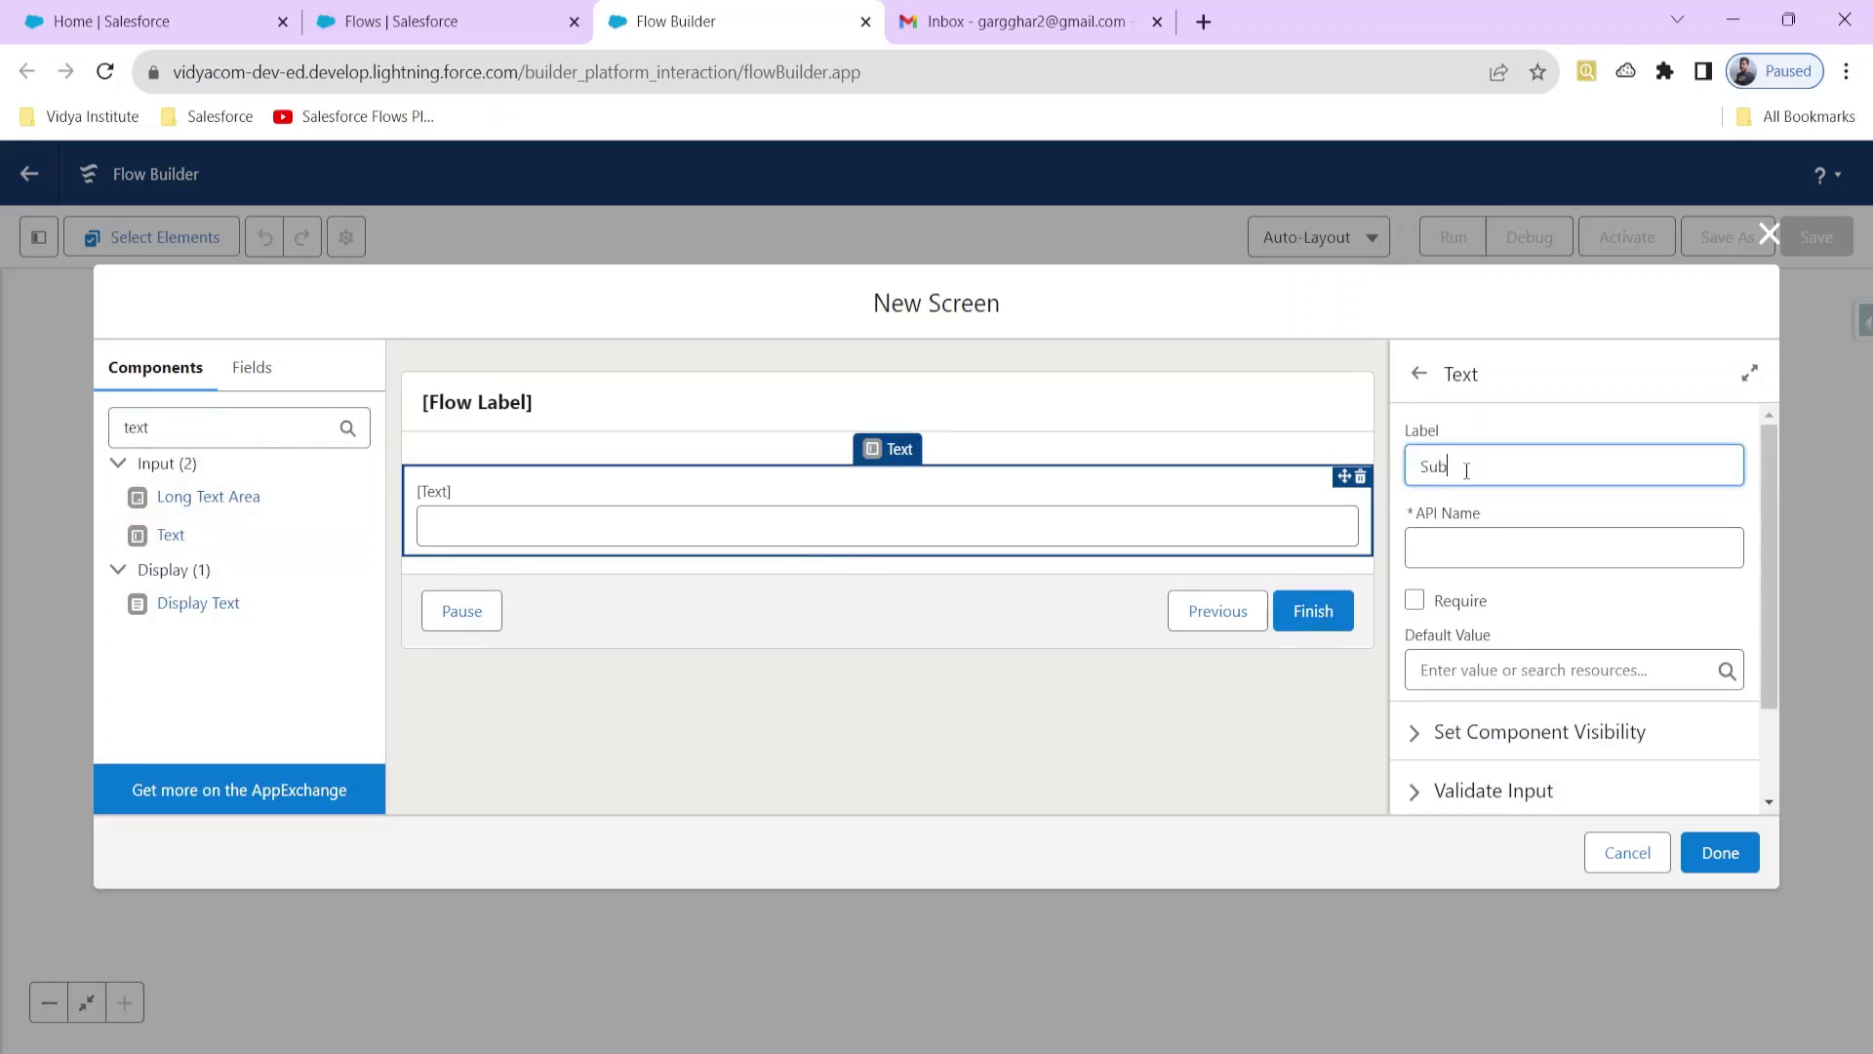
left_click(1510, 560)
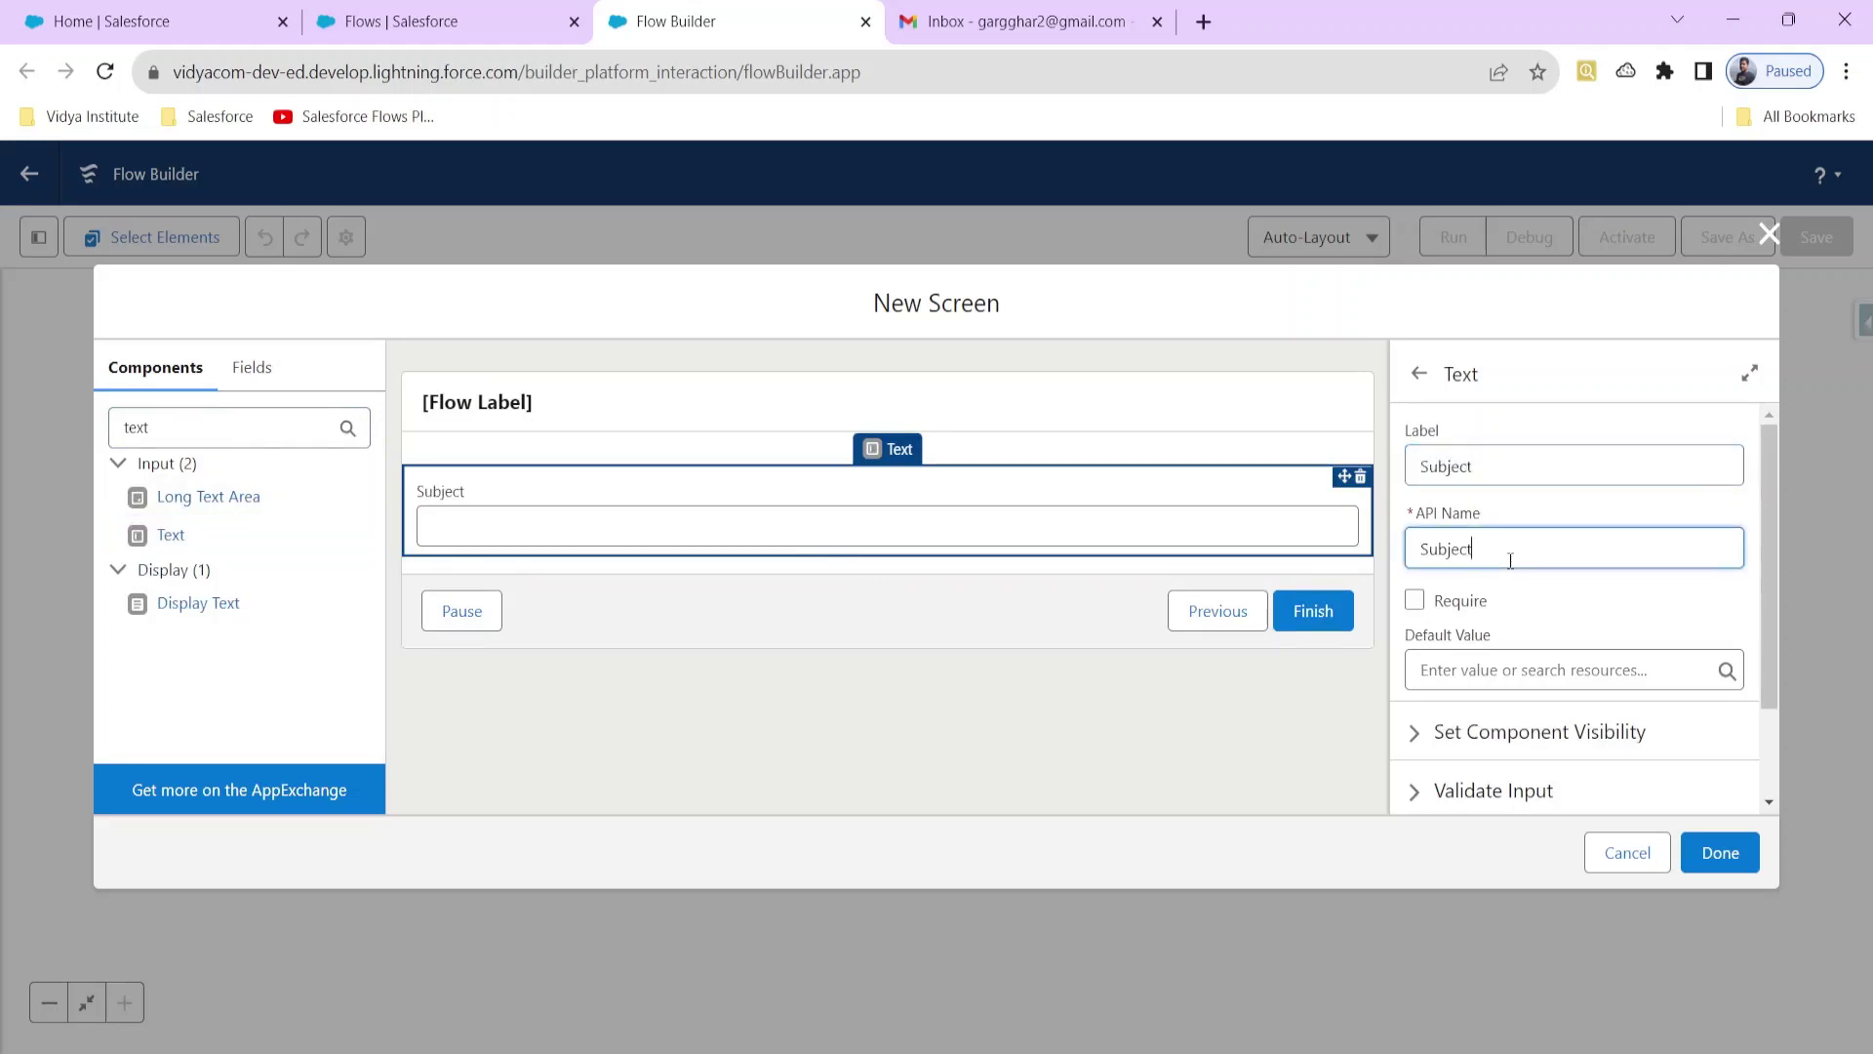
left_click(1415, 600)
scroll(1461, 609, "down", 2)
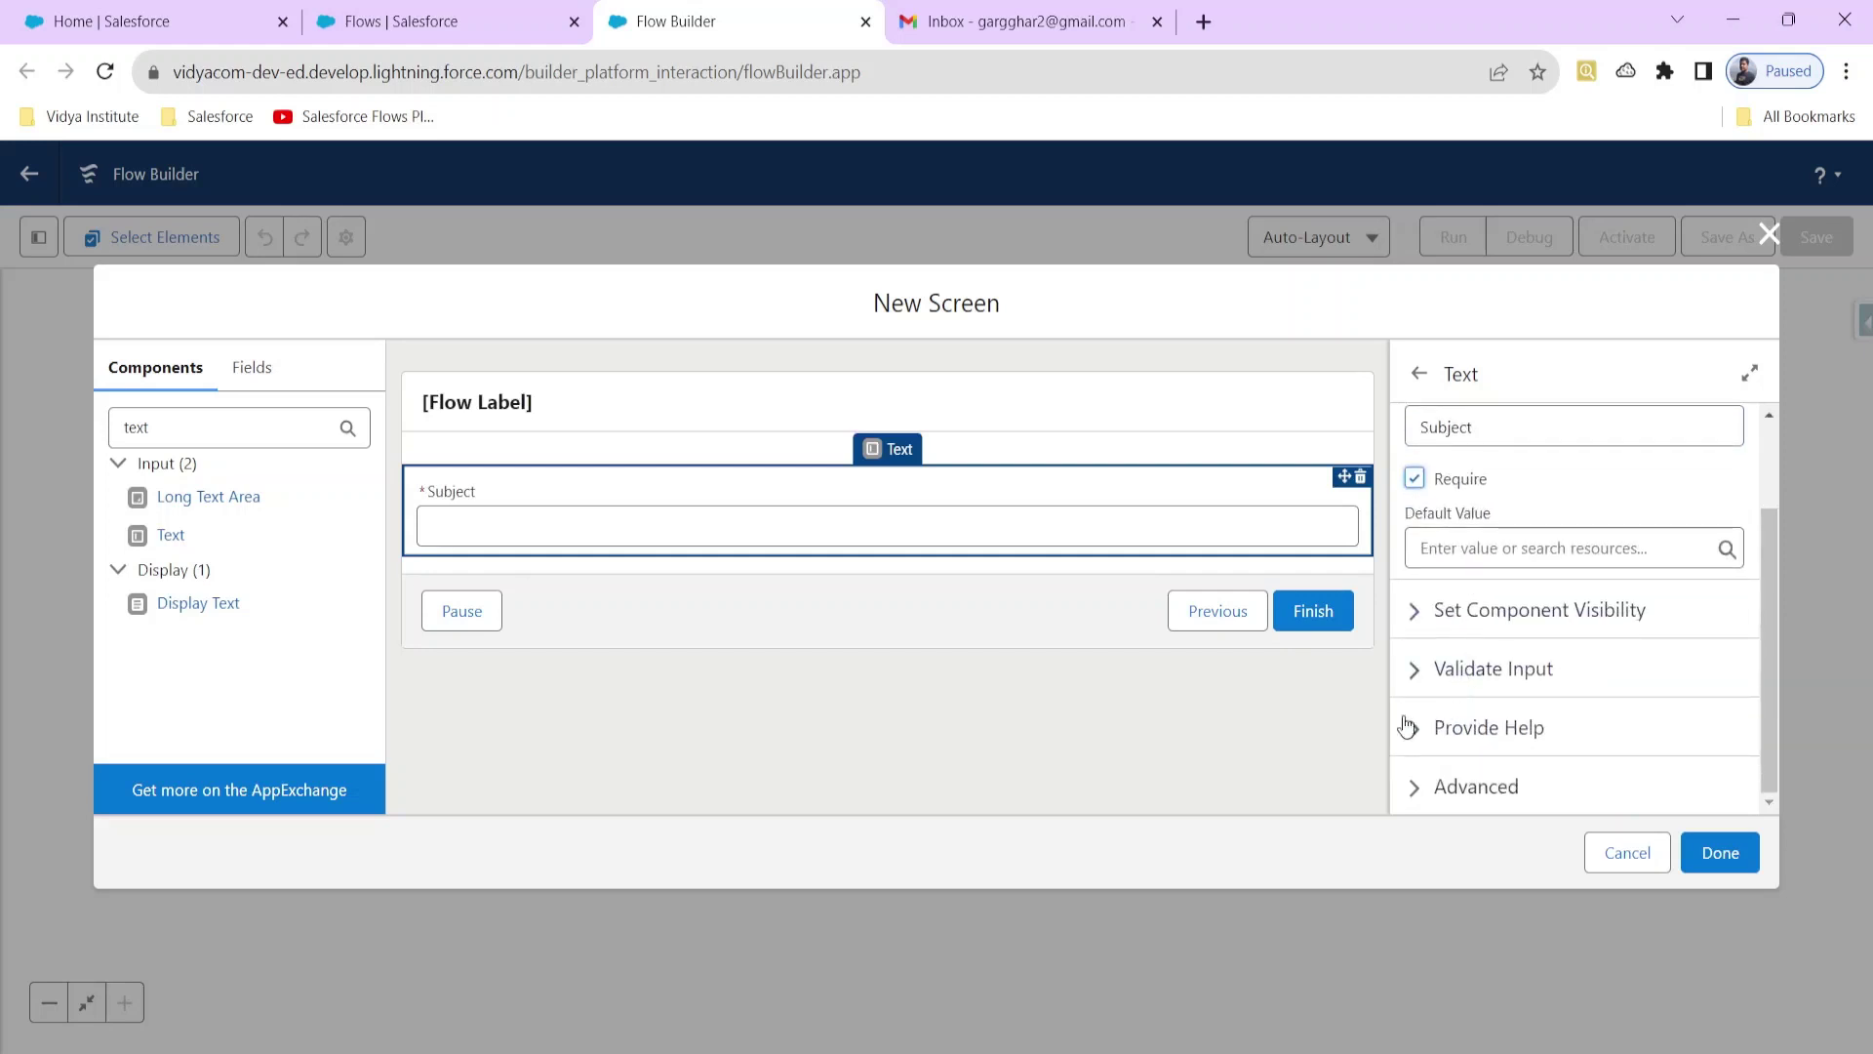
Step: Add a second required Text input labelled Body below Subject
left_click(163, 536)
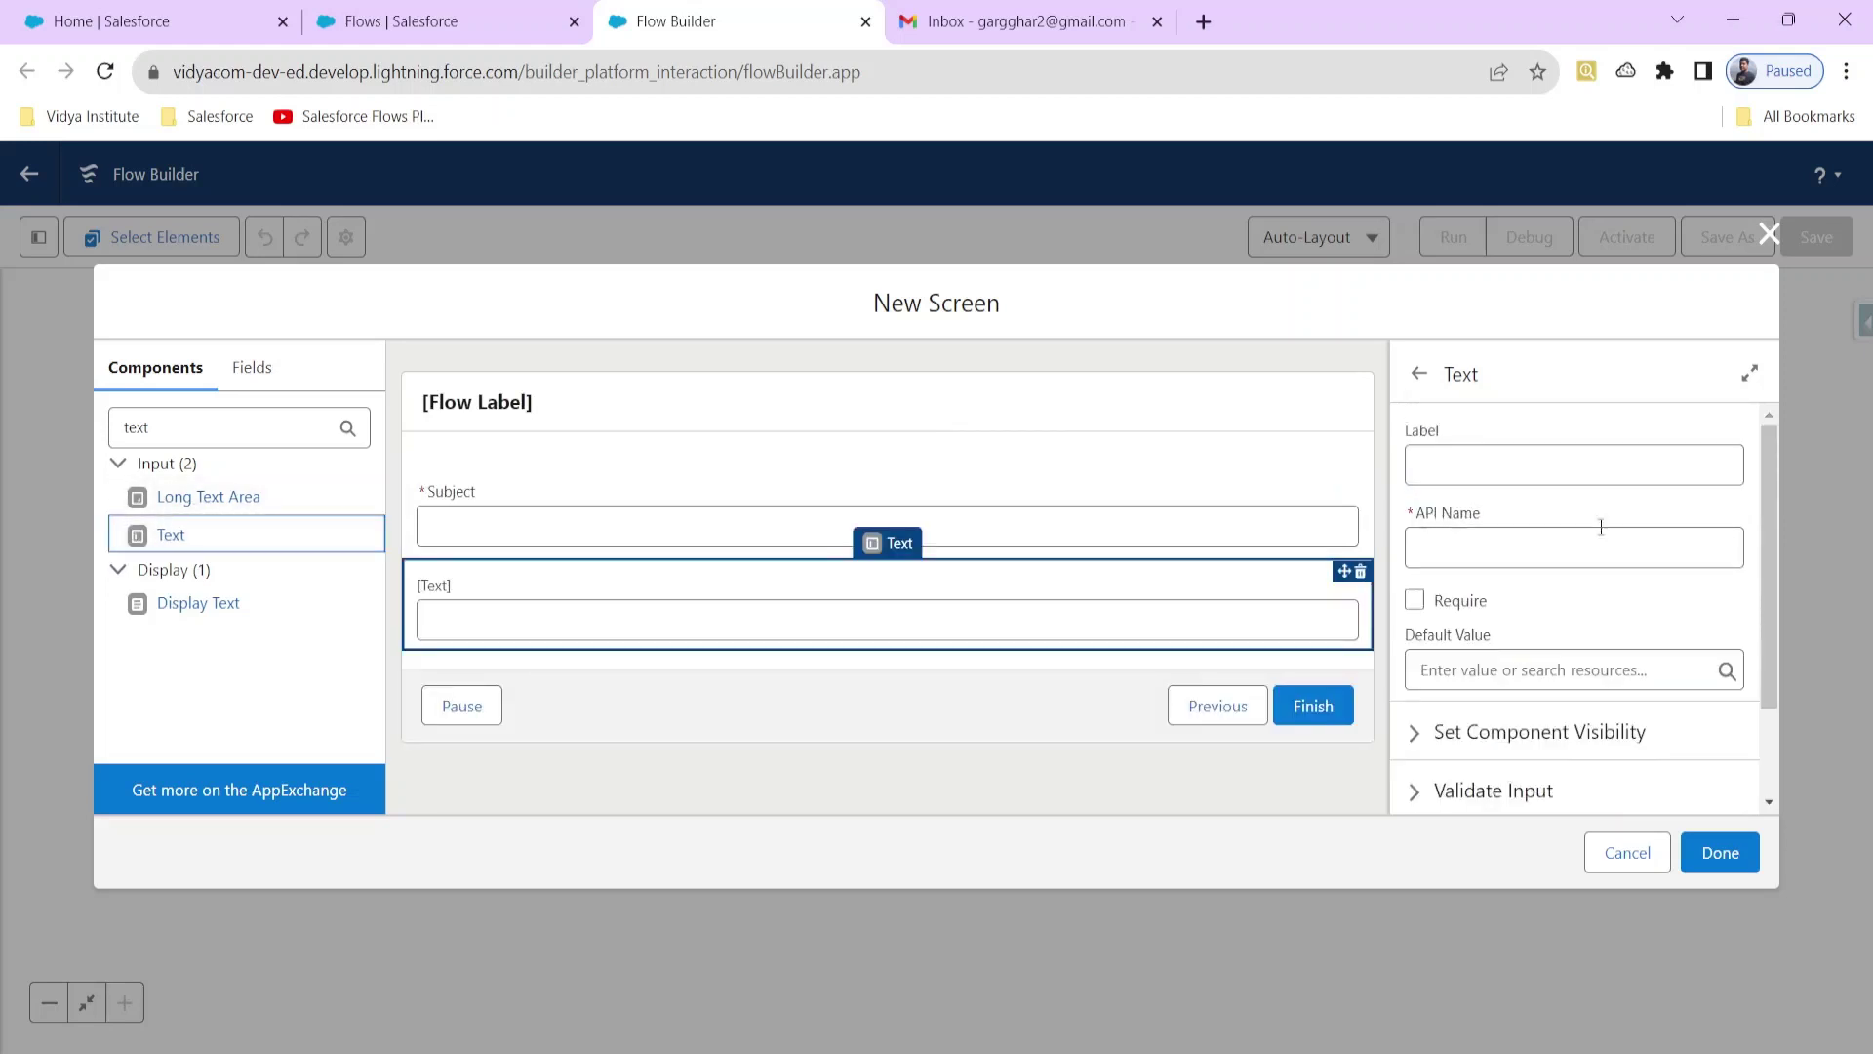
left_click(1631, 455)
type("Body")
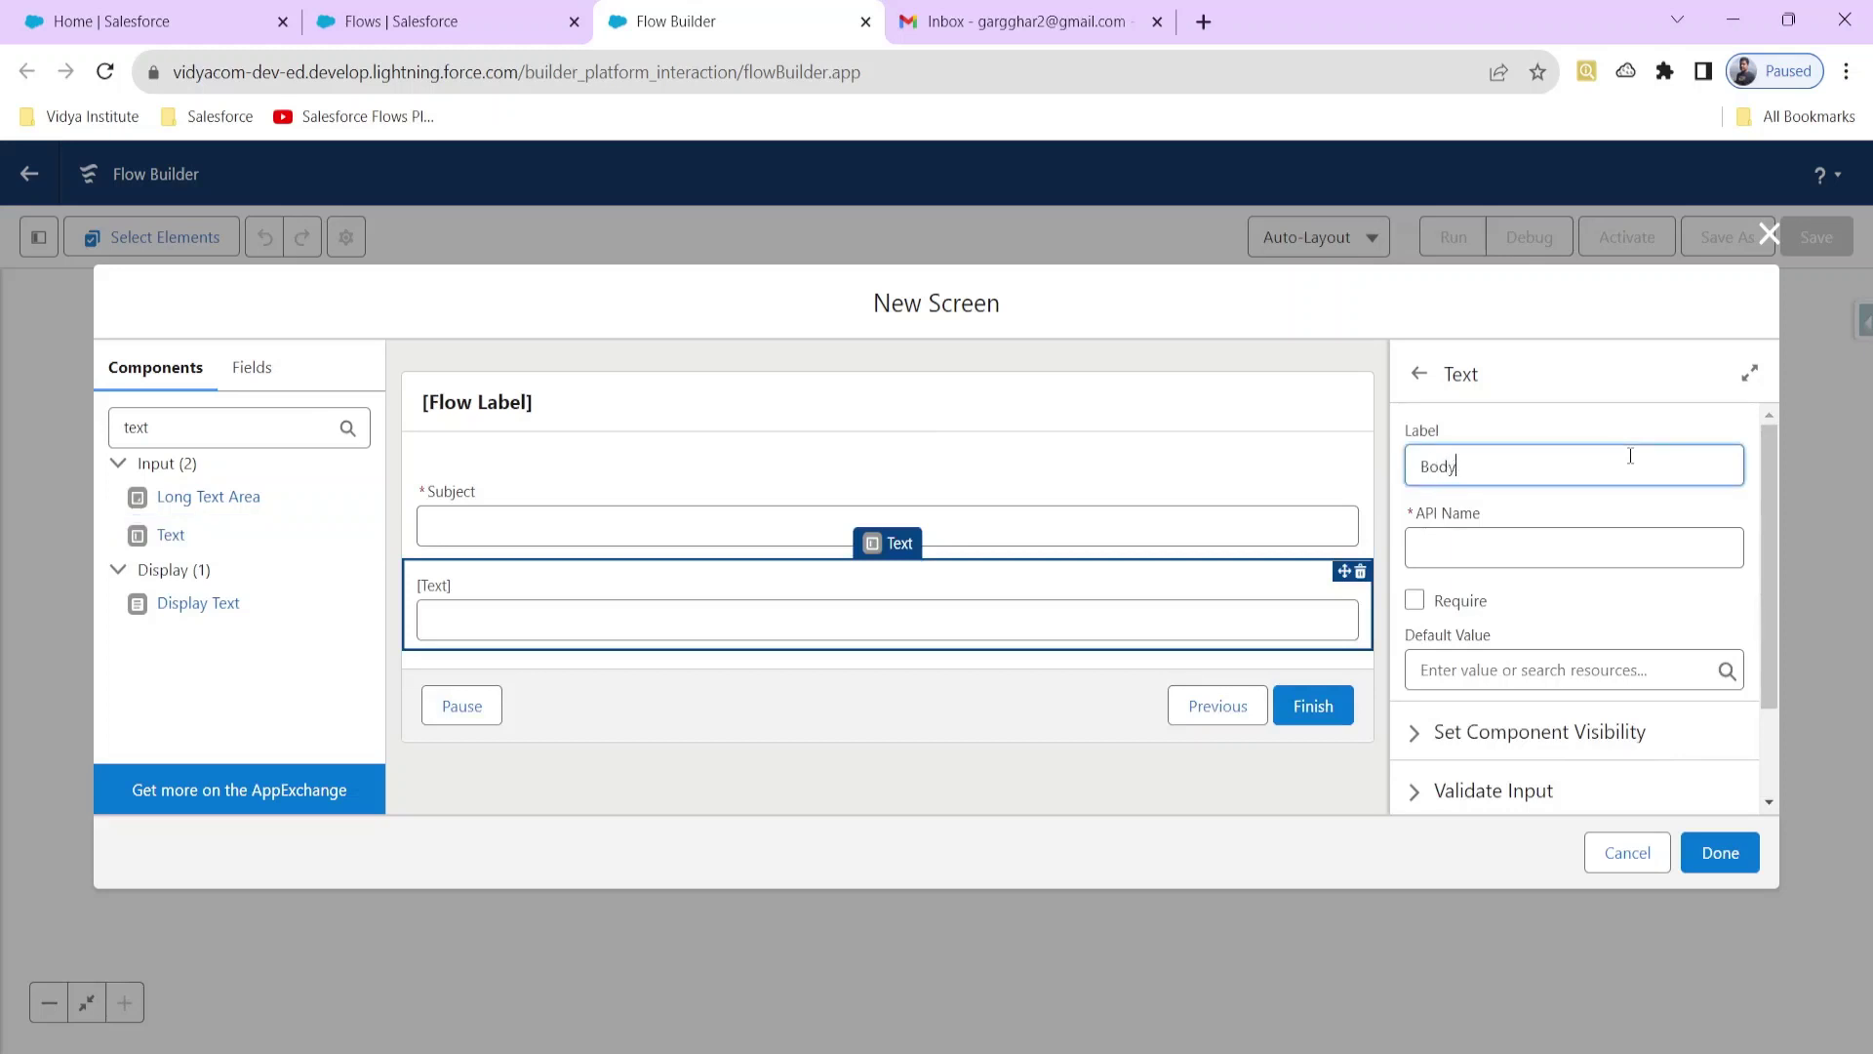
left_click(1493, 547)
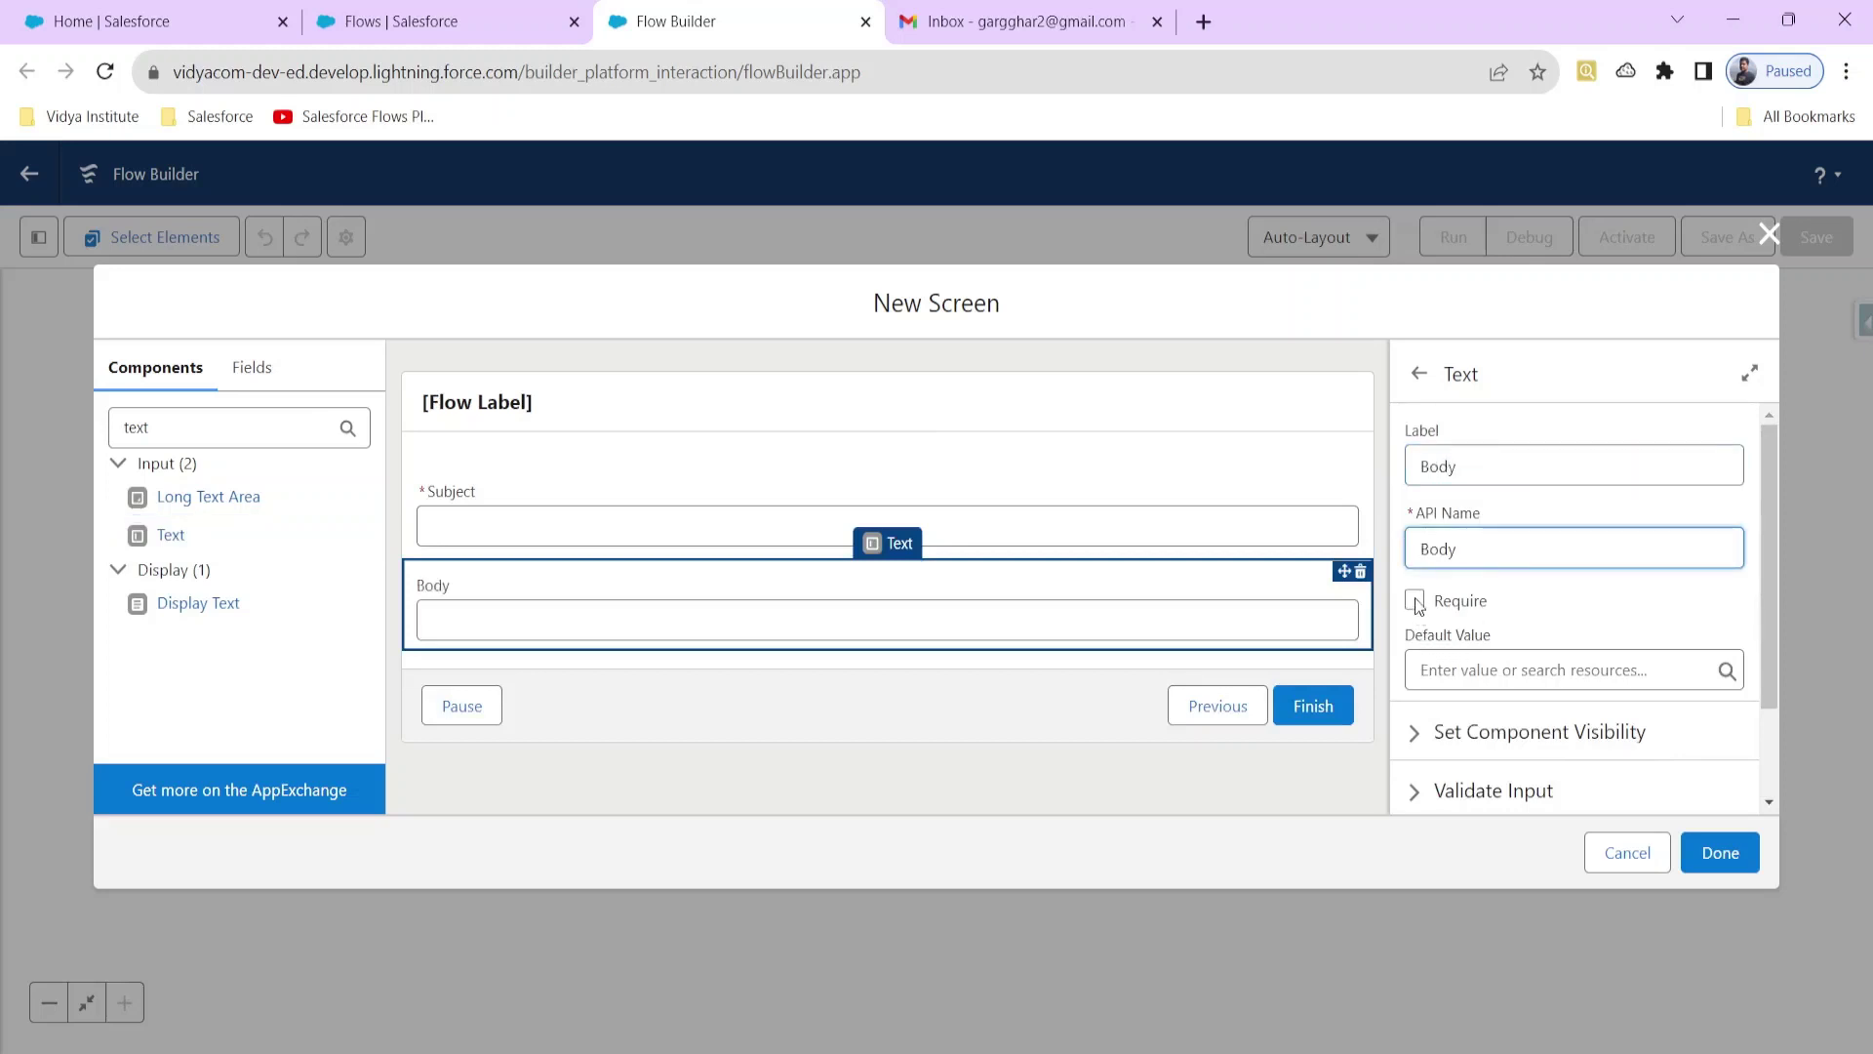
left_click(1415, 602)
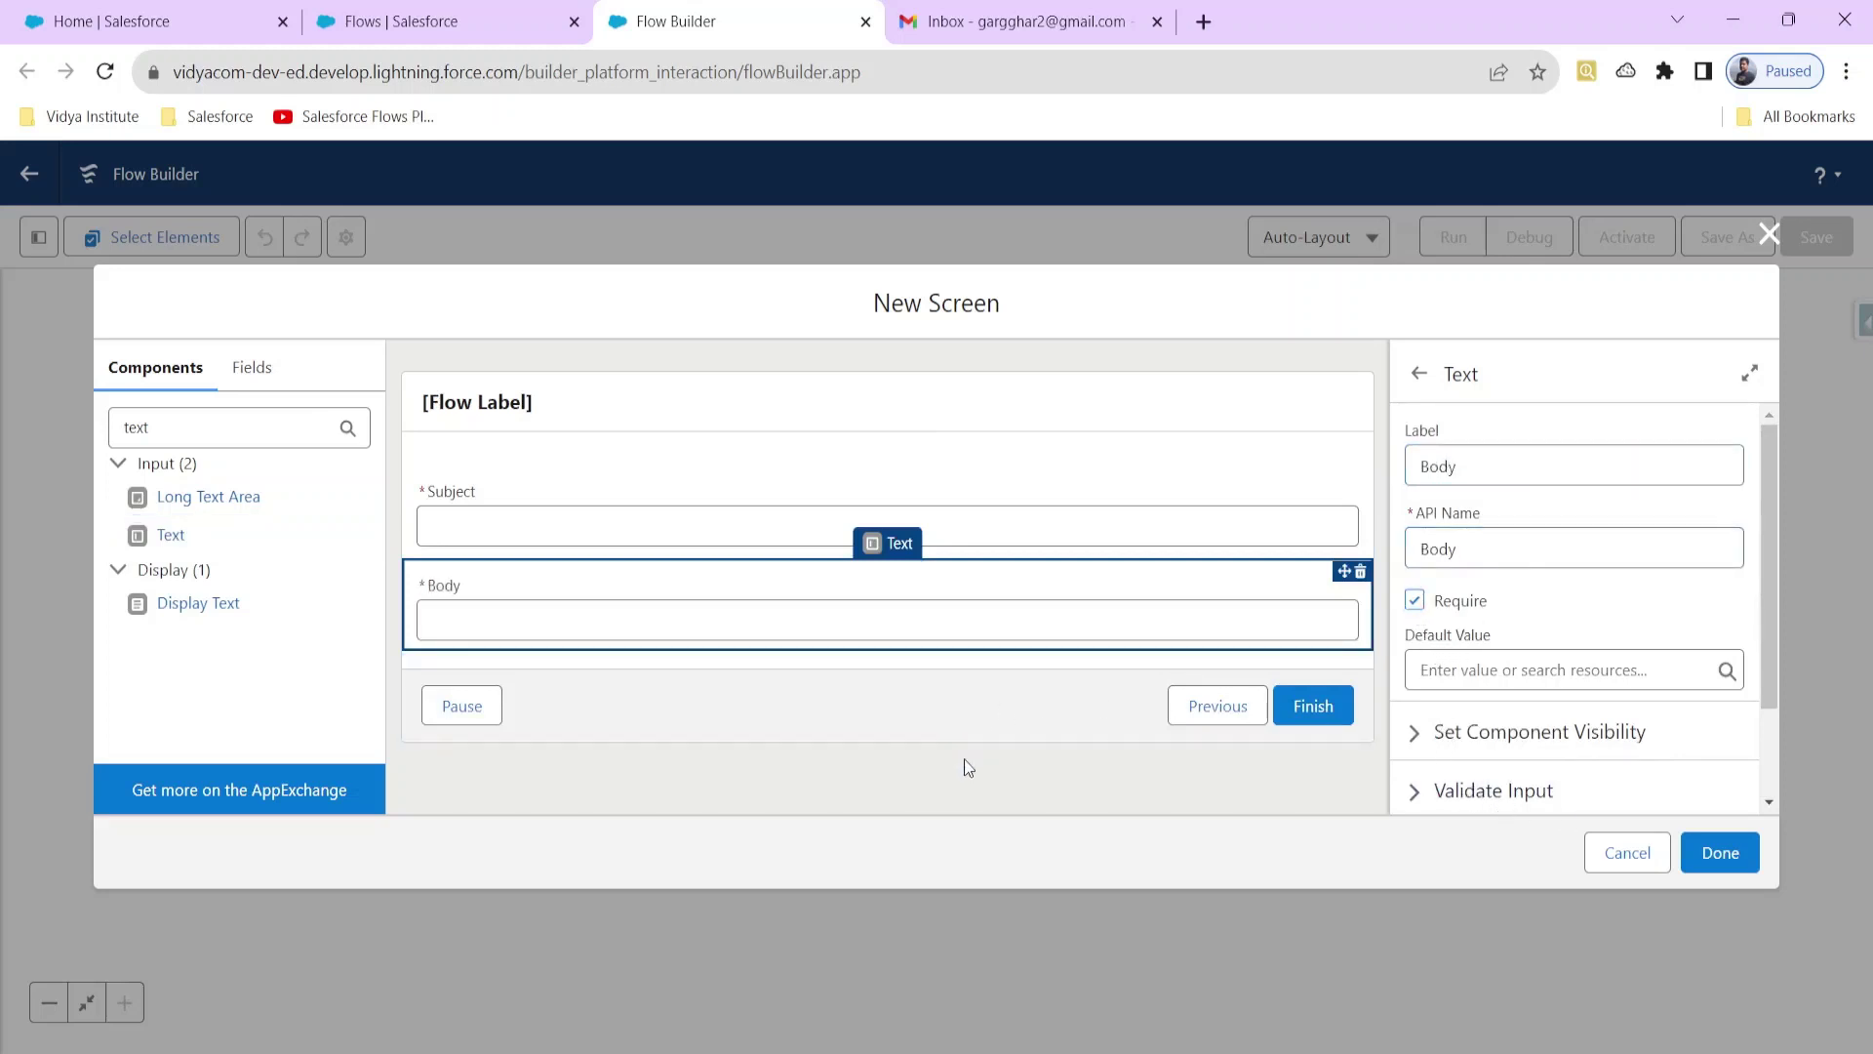
left_click(485, 410)
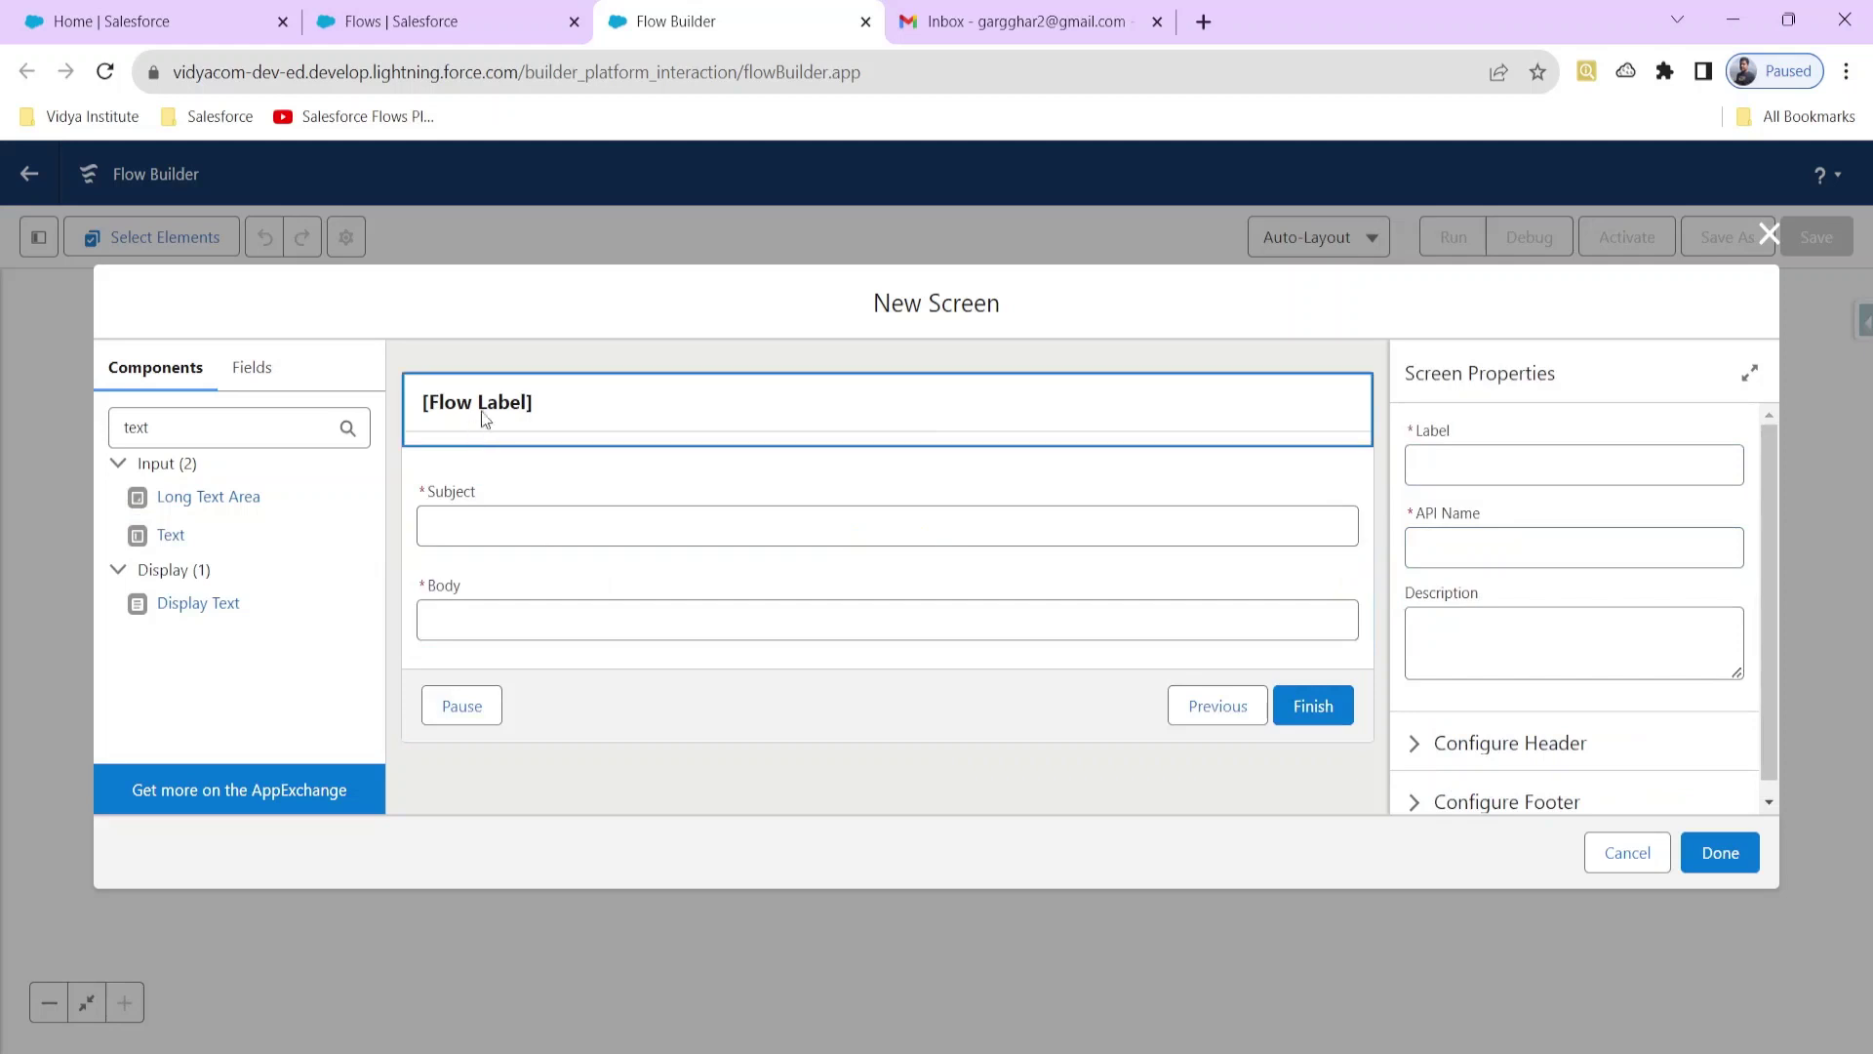
Step: Label the screen 'Input Screen' and hide its Pause and Previous buttons
left_click(1453, 461)
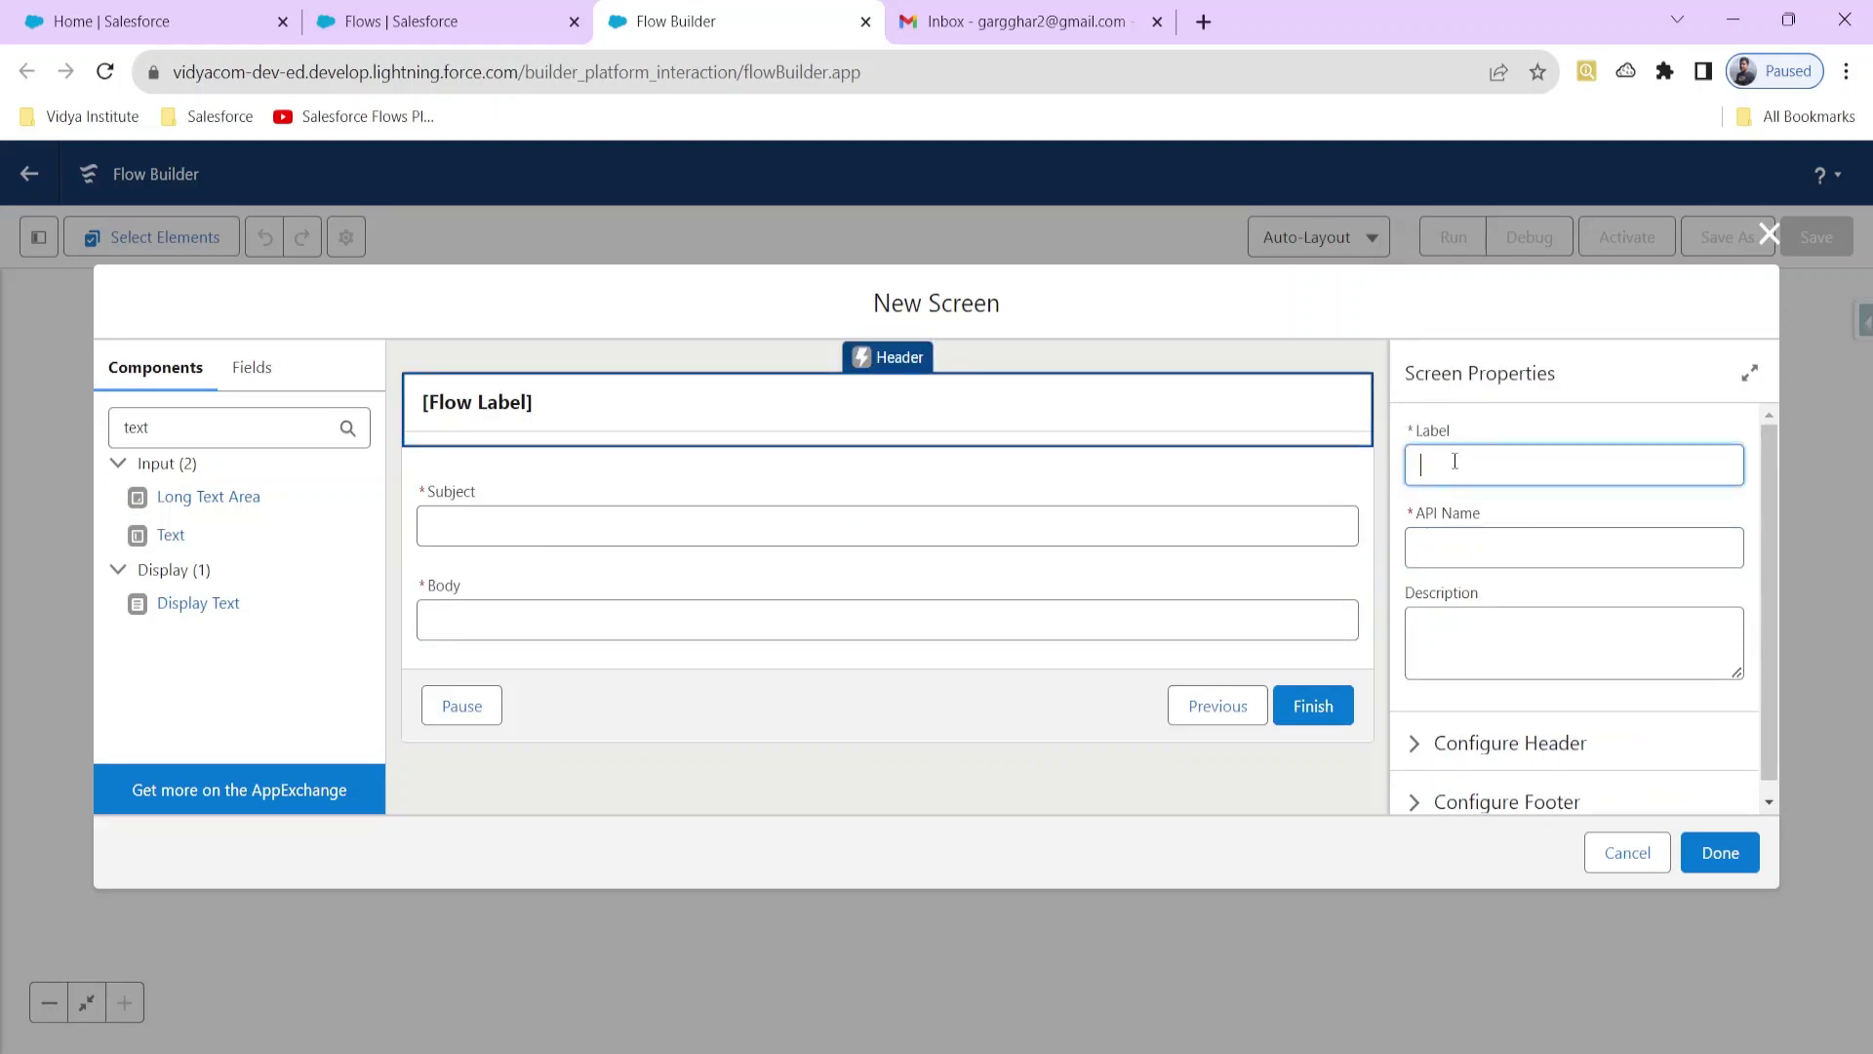
type("Input Screen")
left_click(1535, 640)
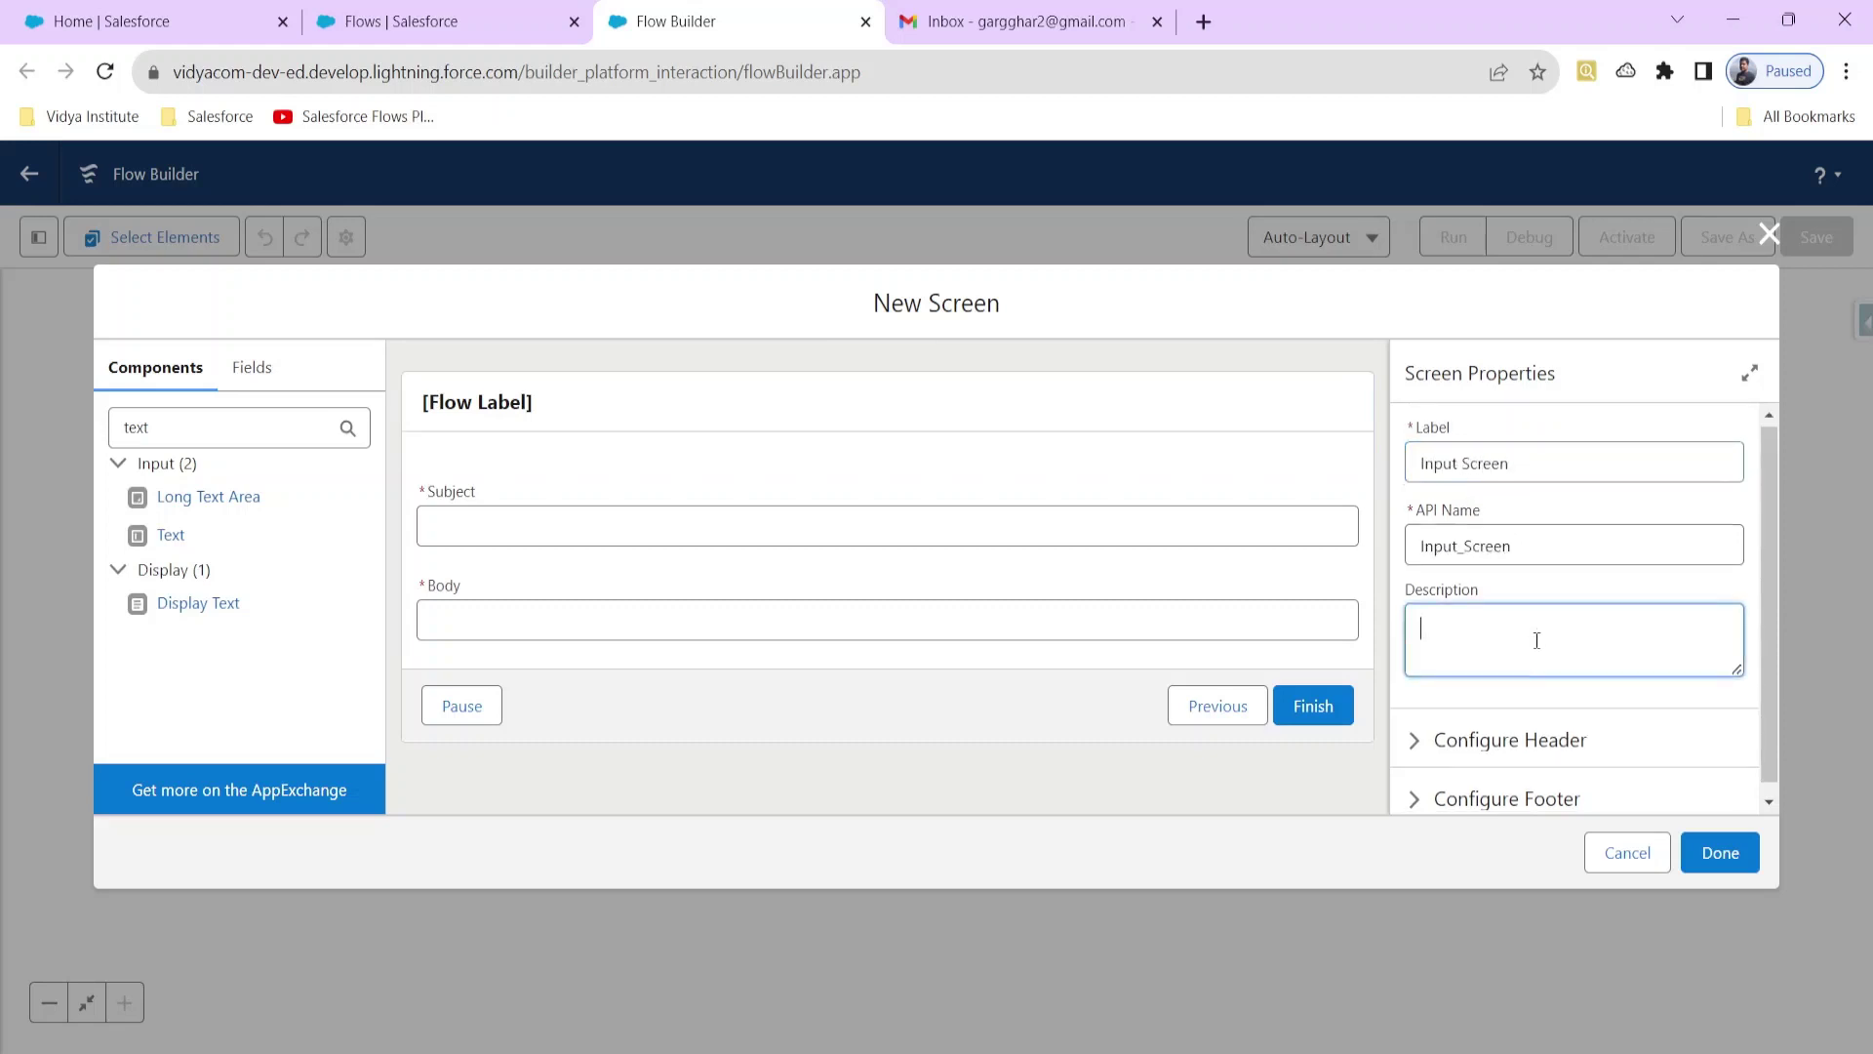
left_click(1470, 751)
scroll(1470, 756, "down", 2)
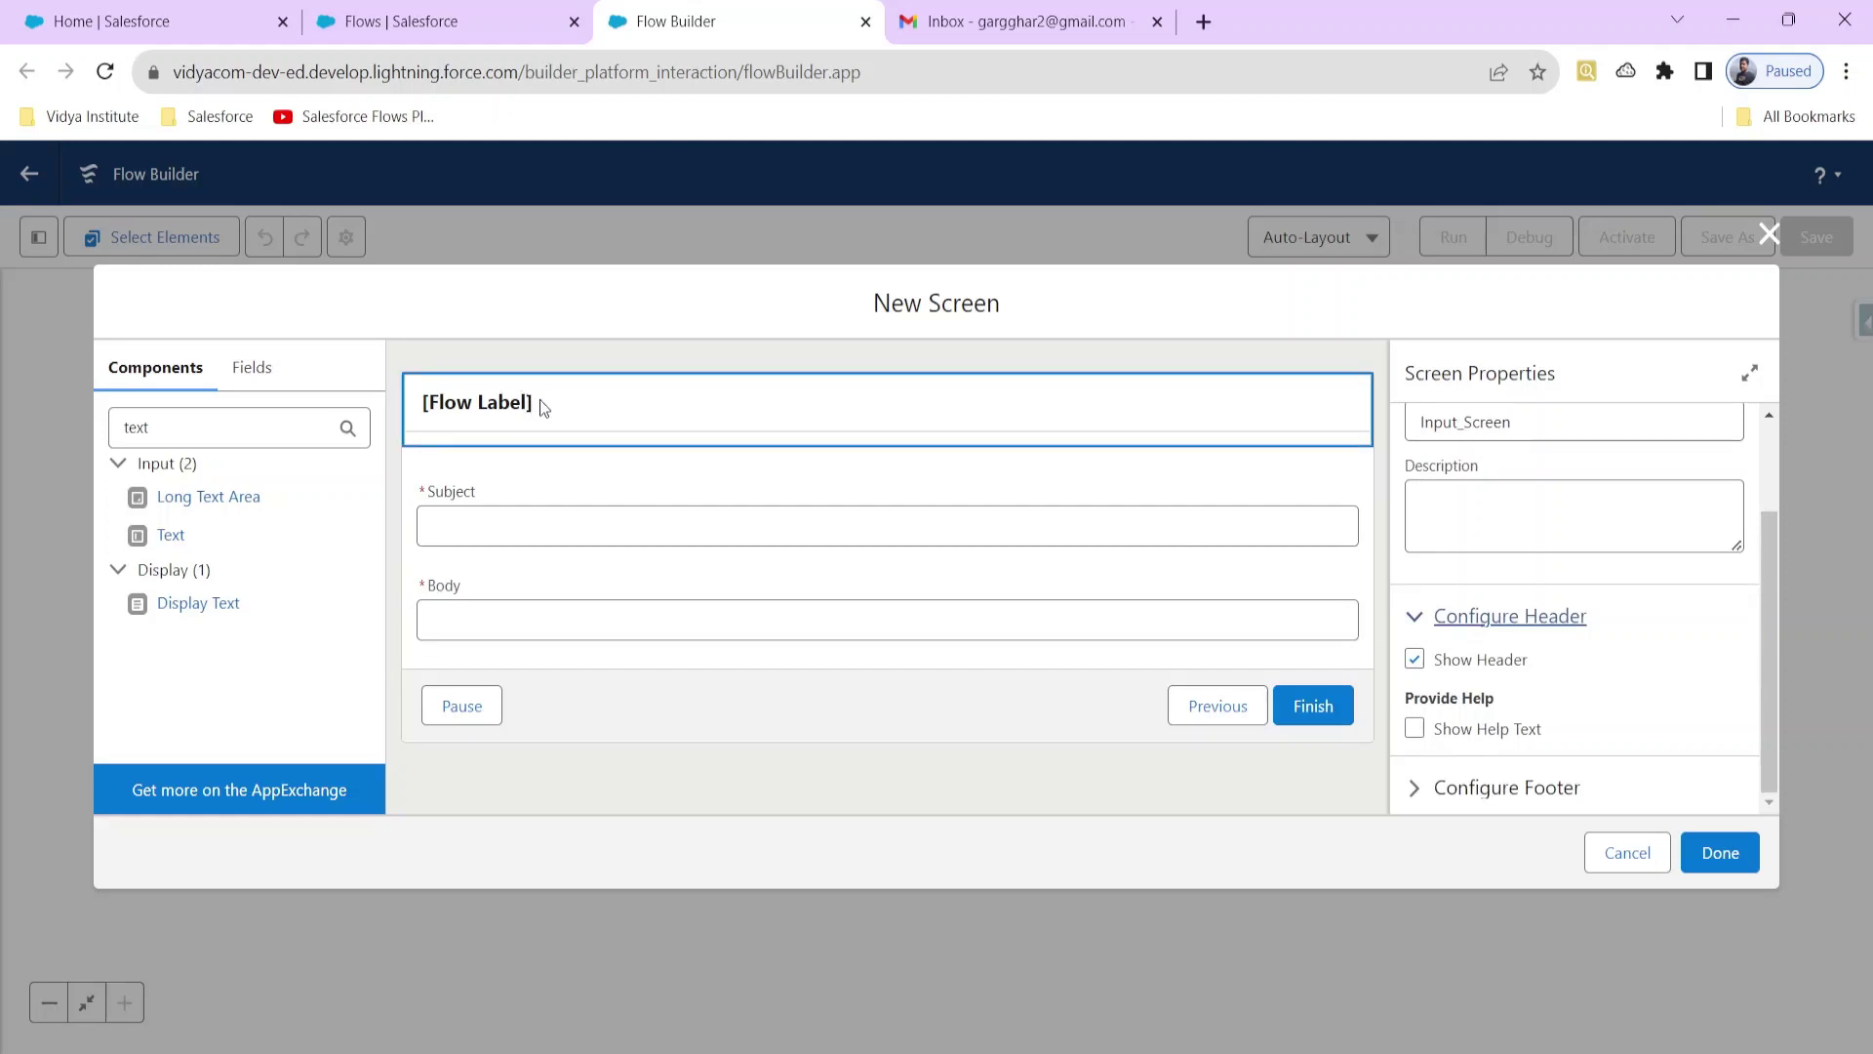
scroll(1493, 656, "up", 2)
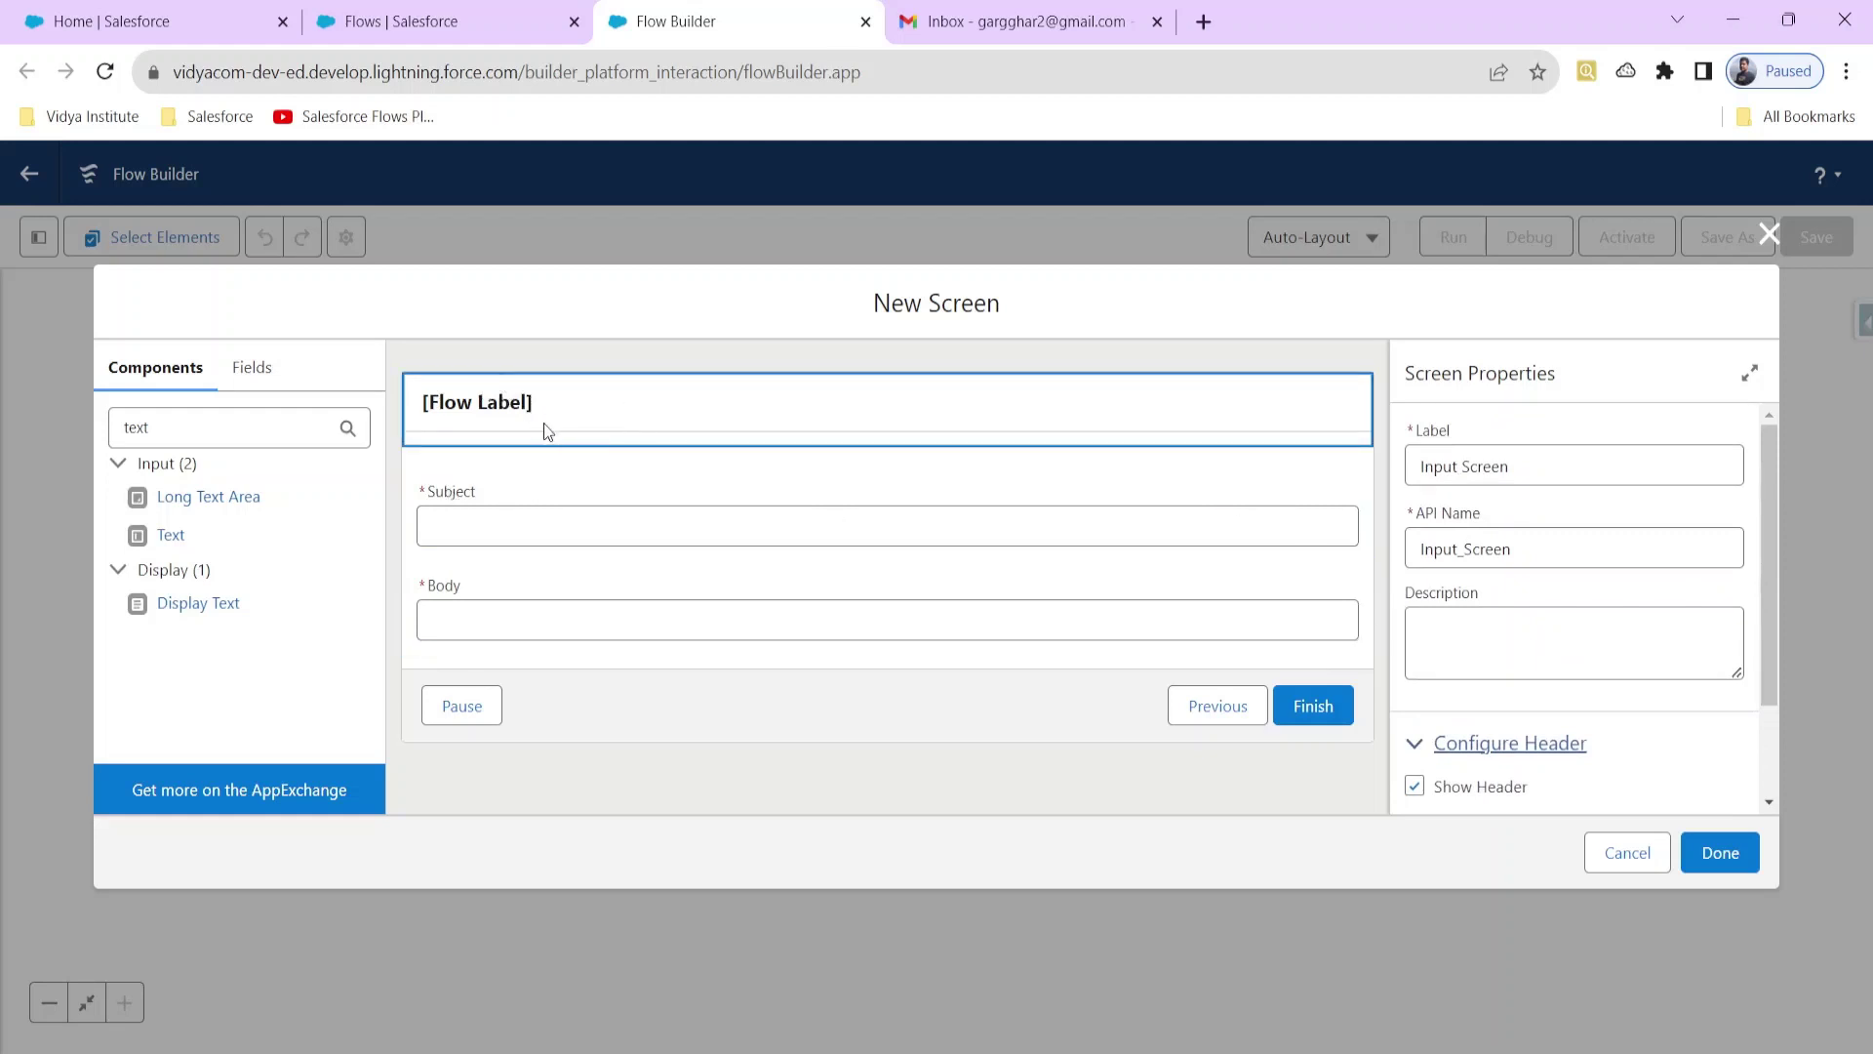
scroll(1487, 776, "down", 1)
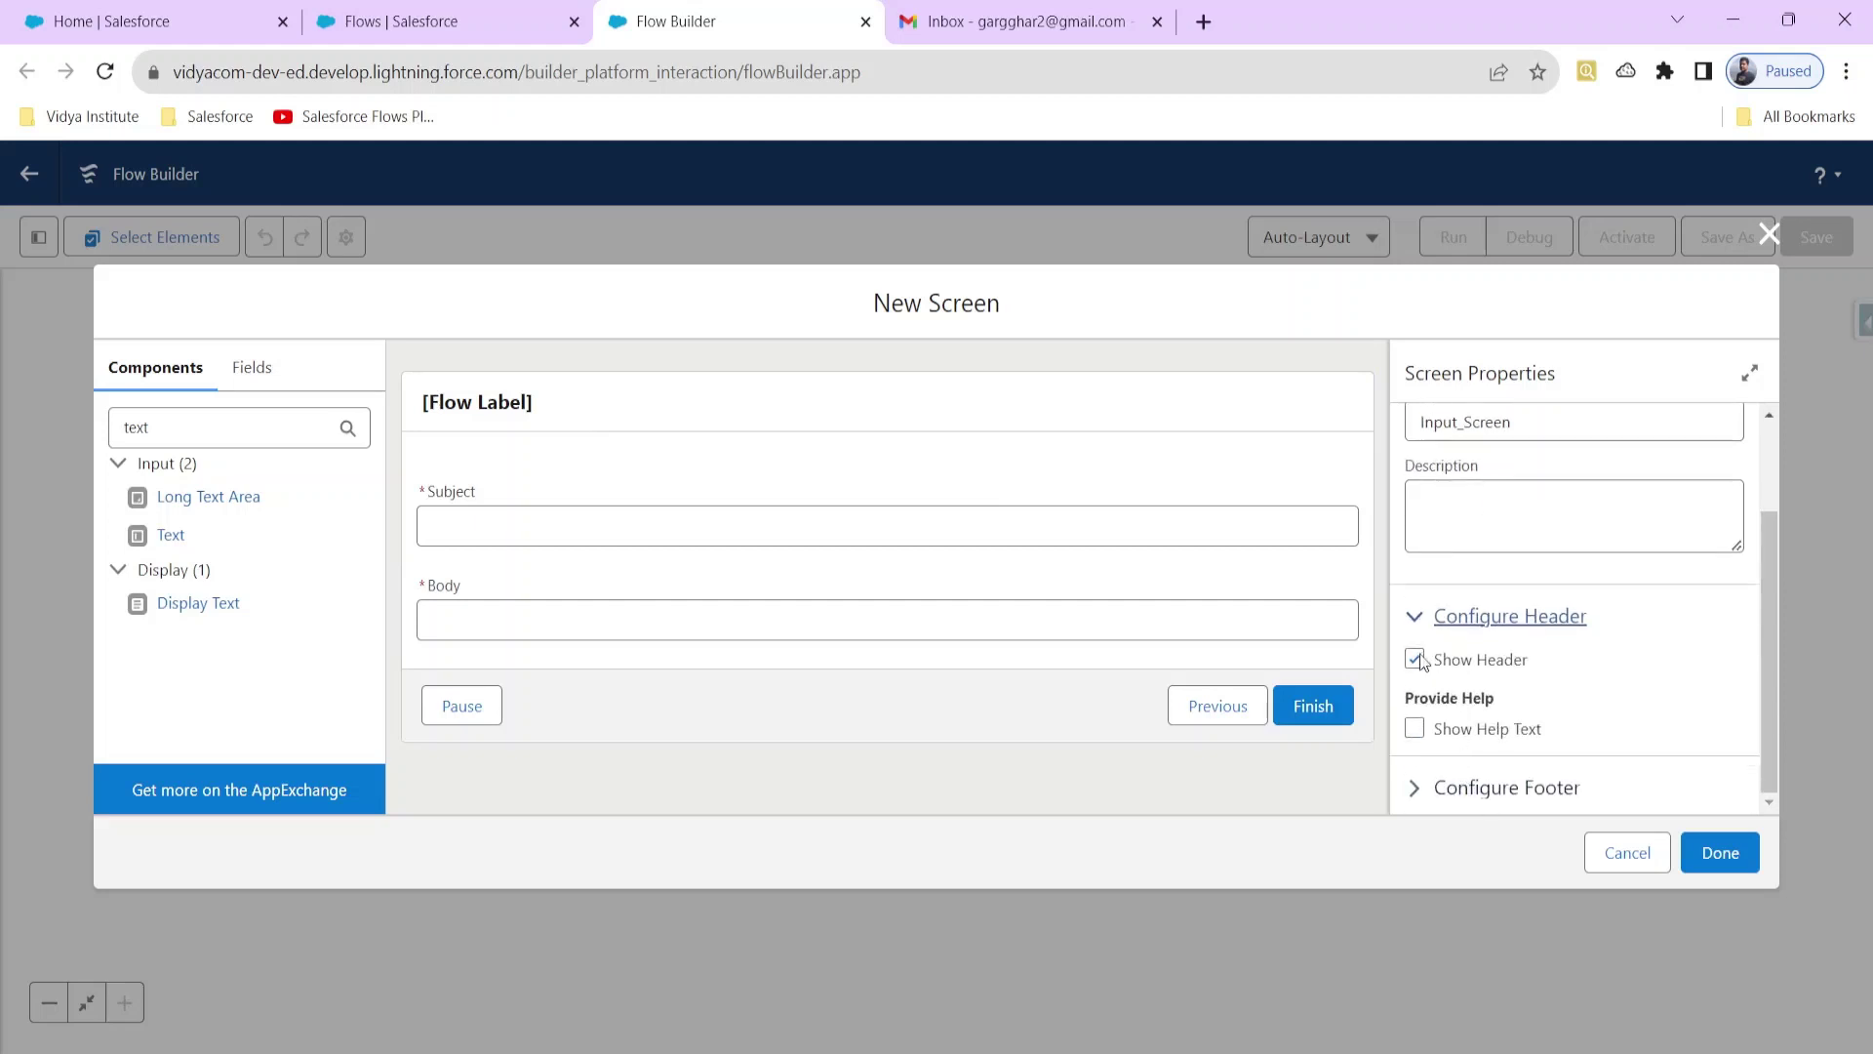
left_click(1453, 786)
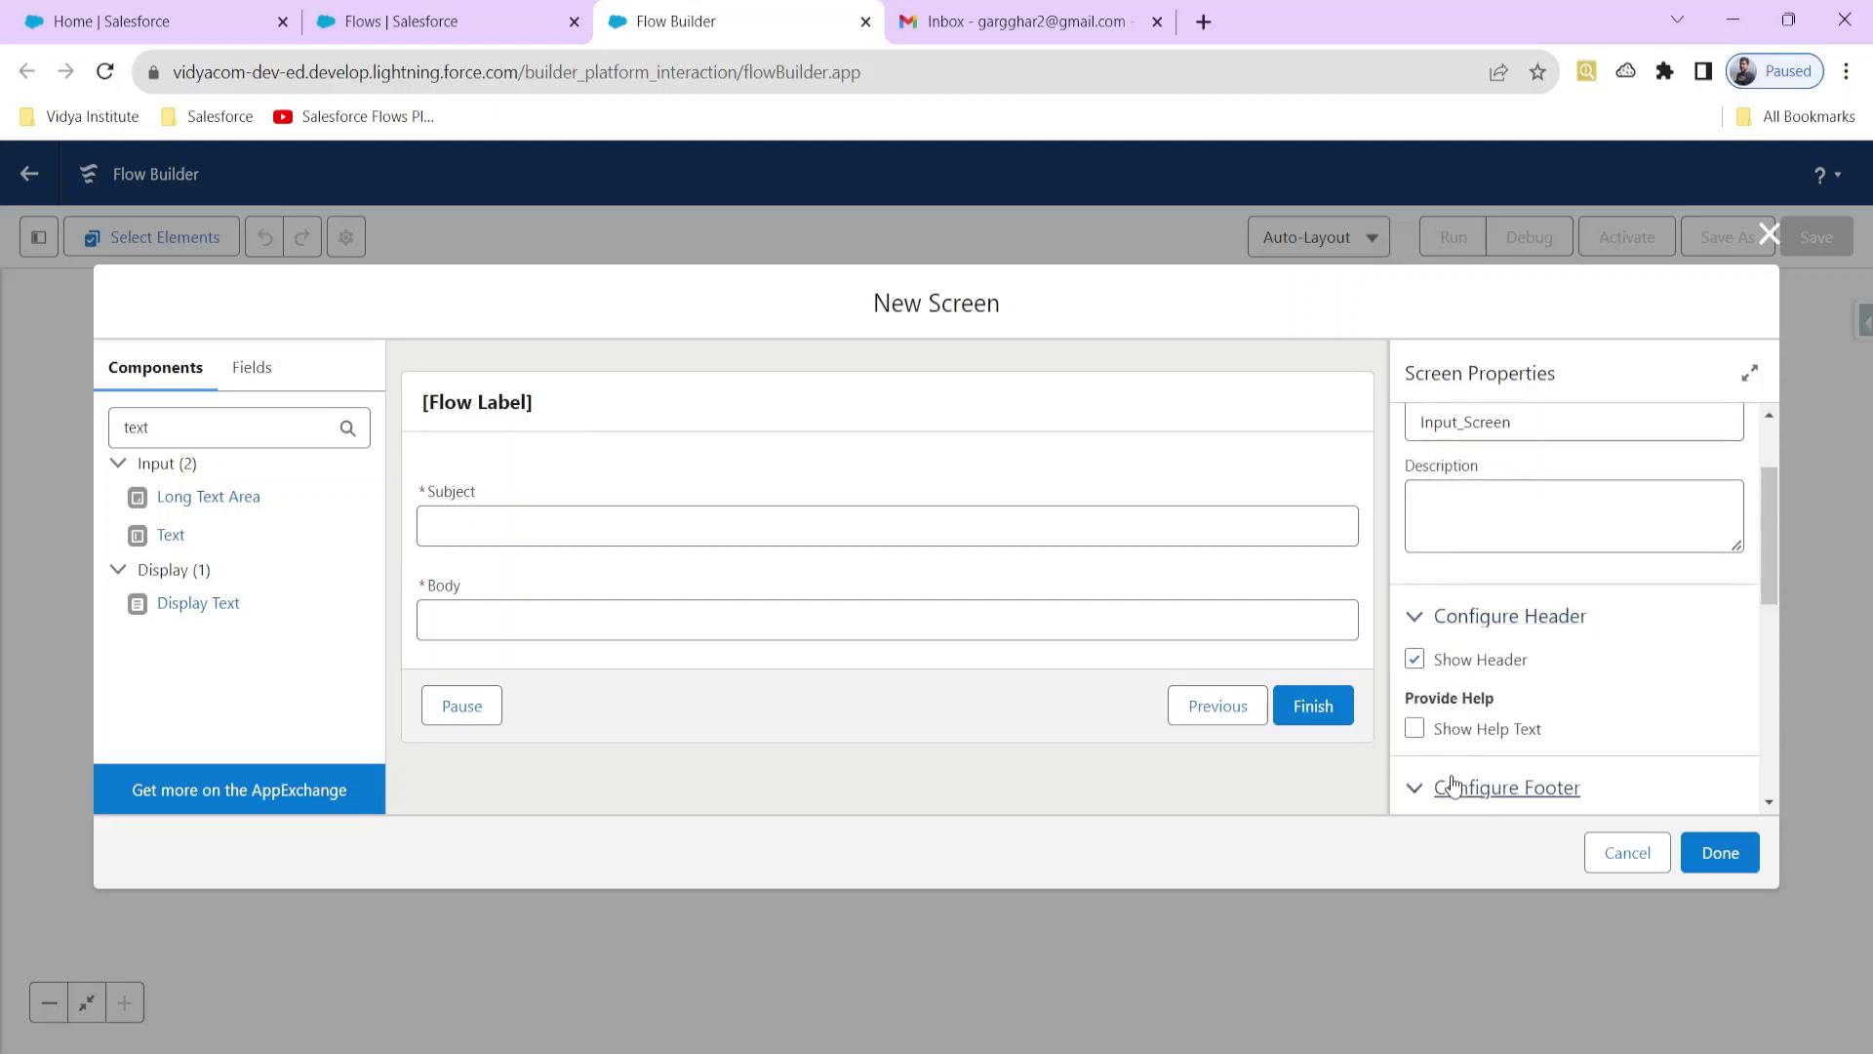
scroll(1453, 785, "down", 4)
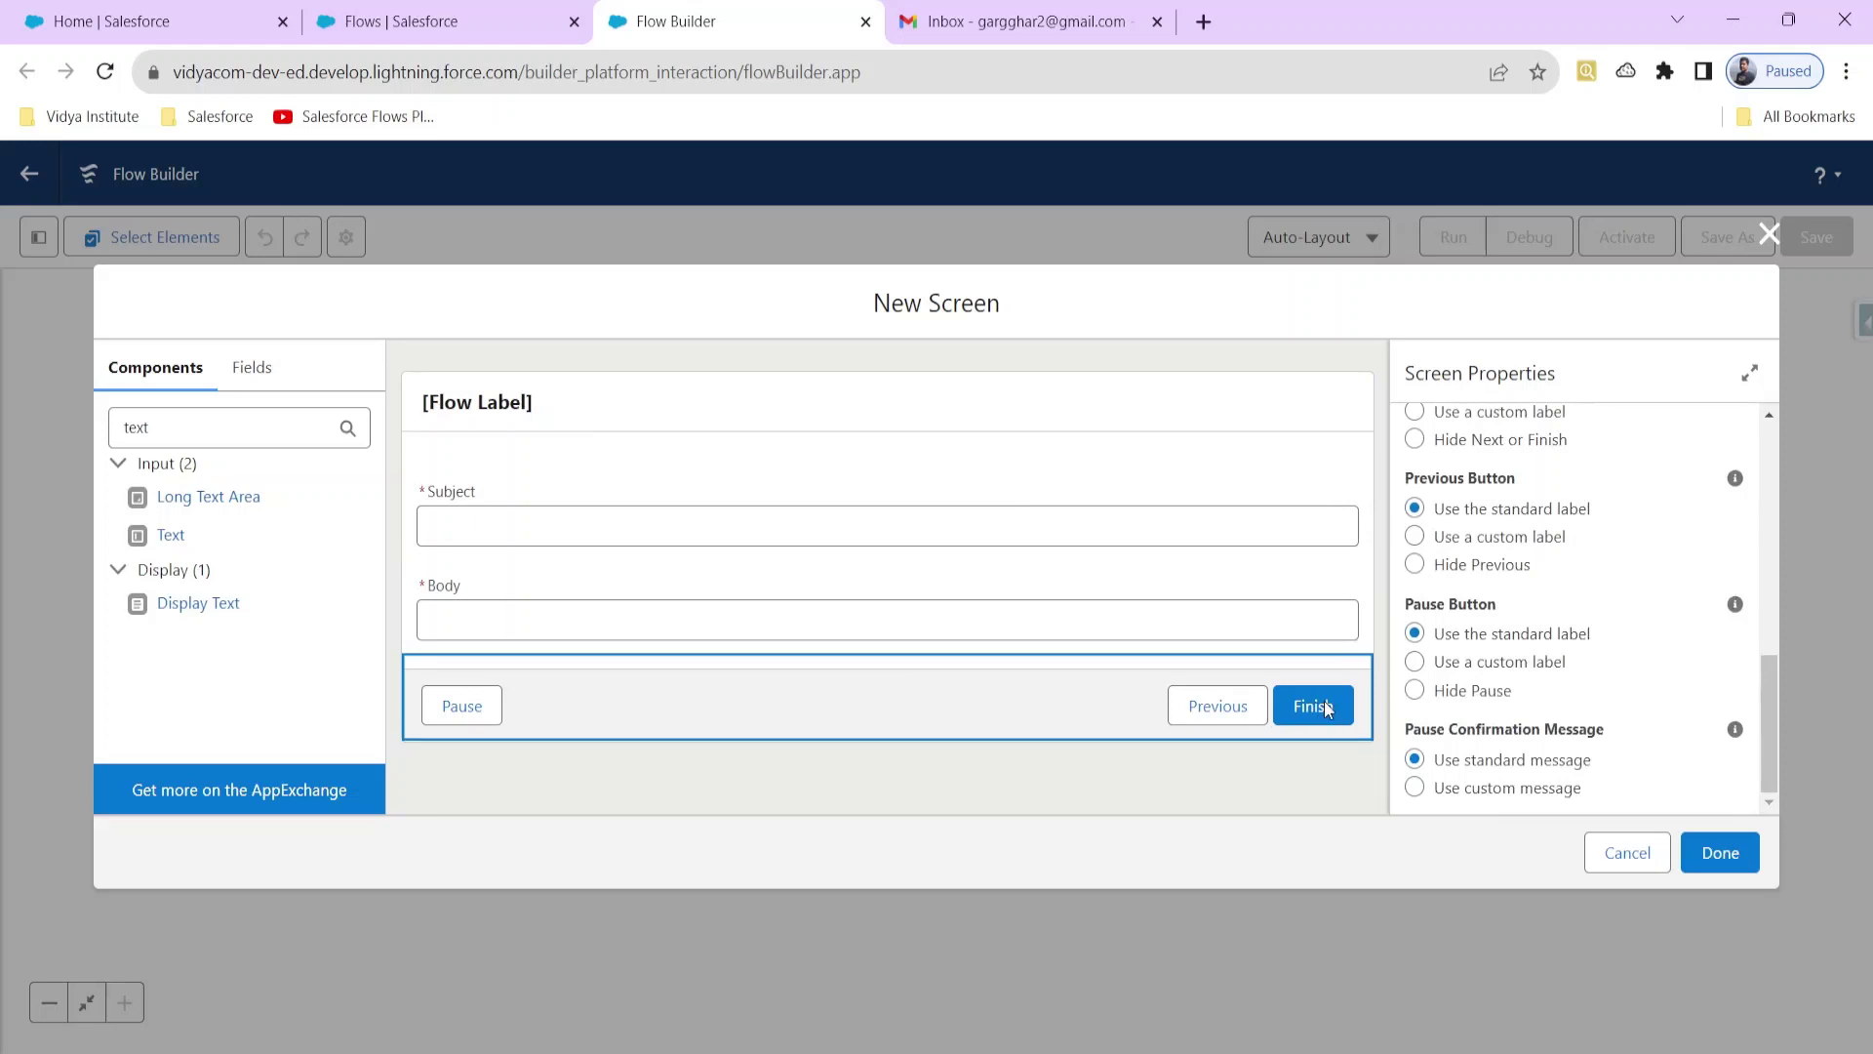
left_click(1416, 692)
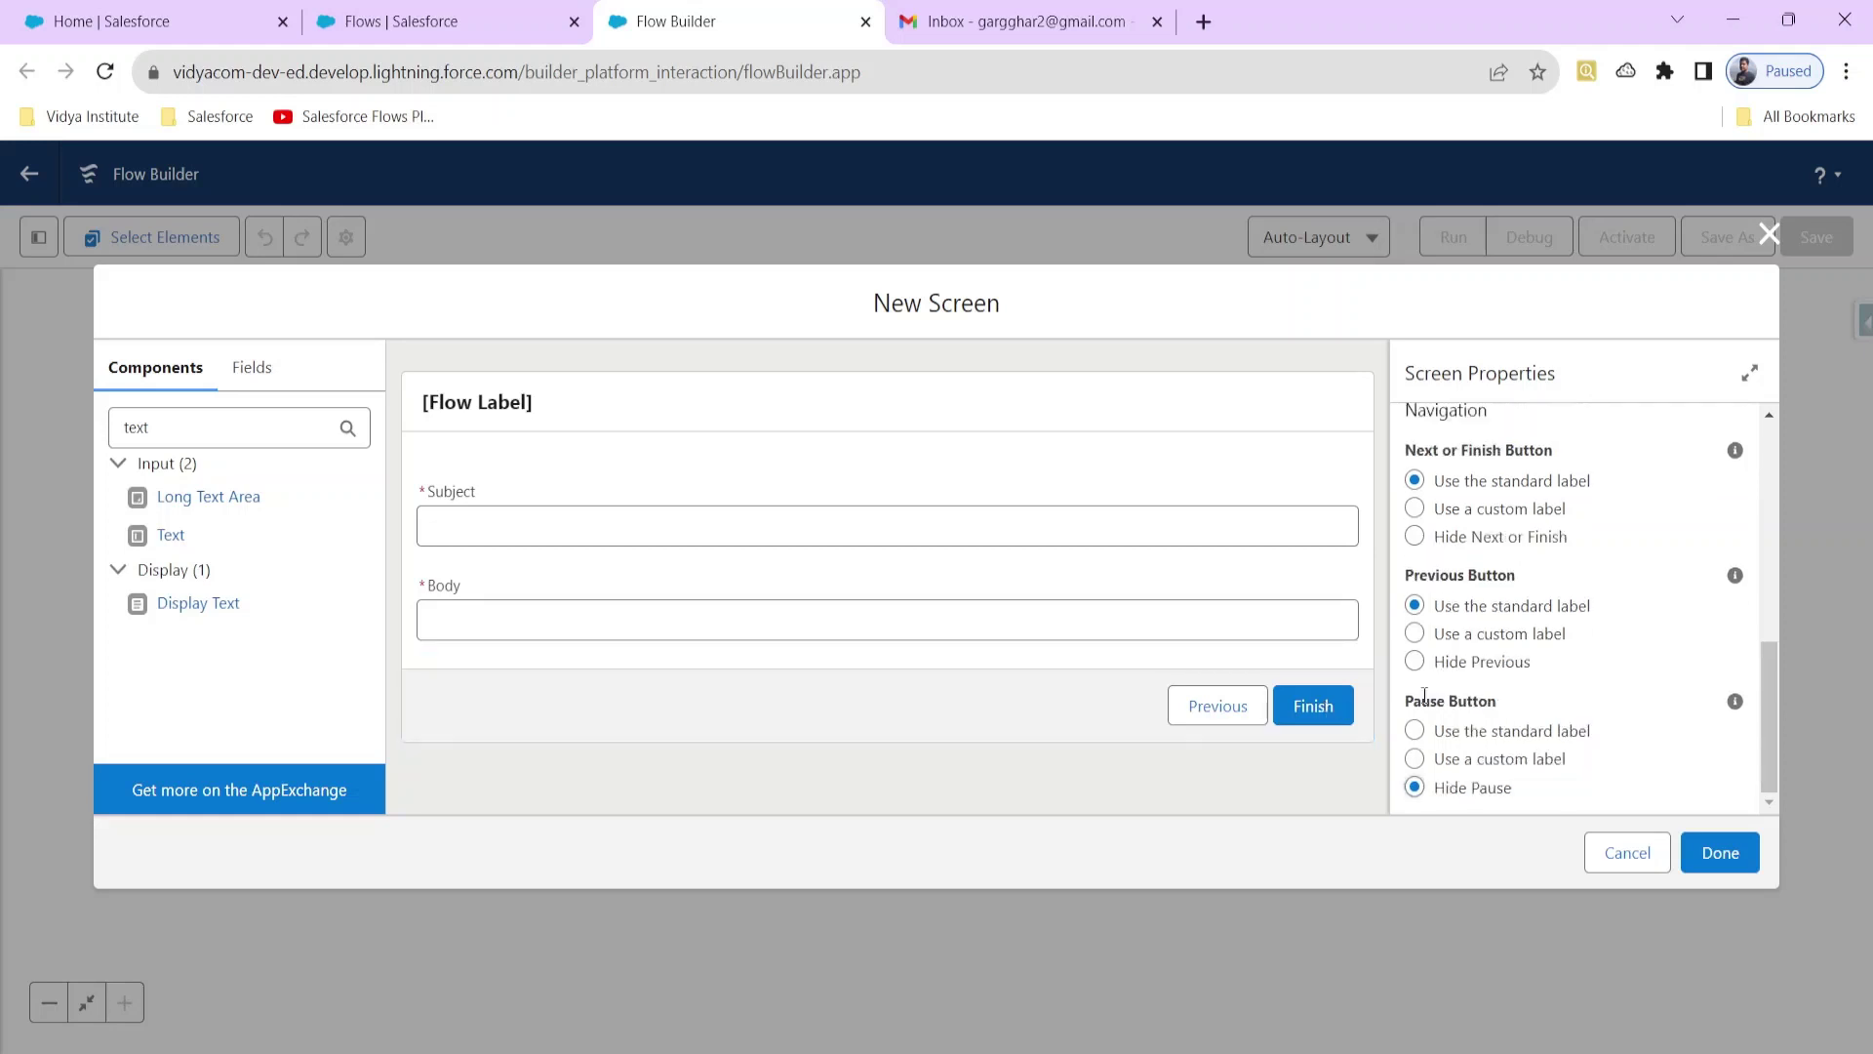
left_click(1417, 664)
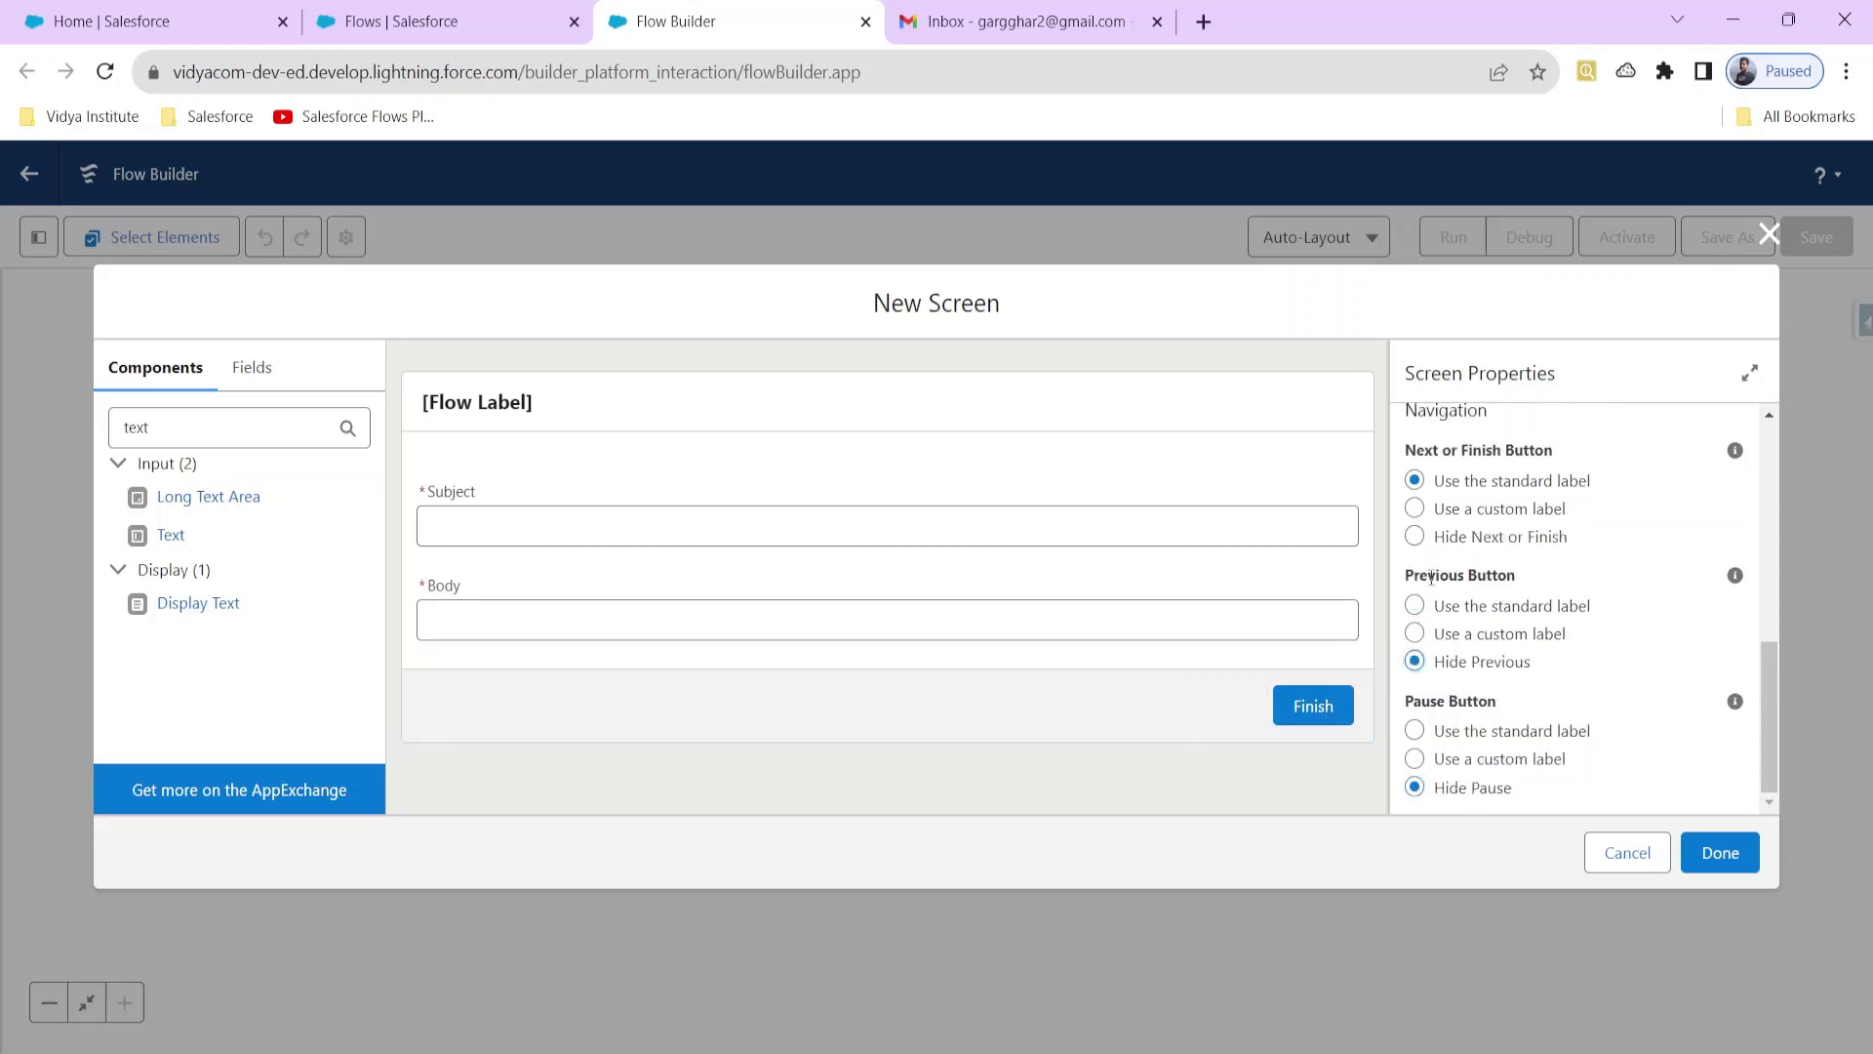
Step: Give the finish button the custom label 'Submit' and save the screen
left_click(1423, 511)
left_click(1468, 597)
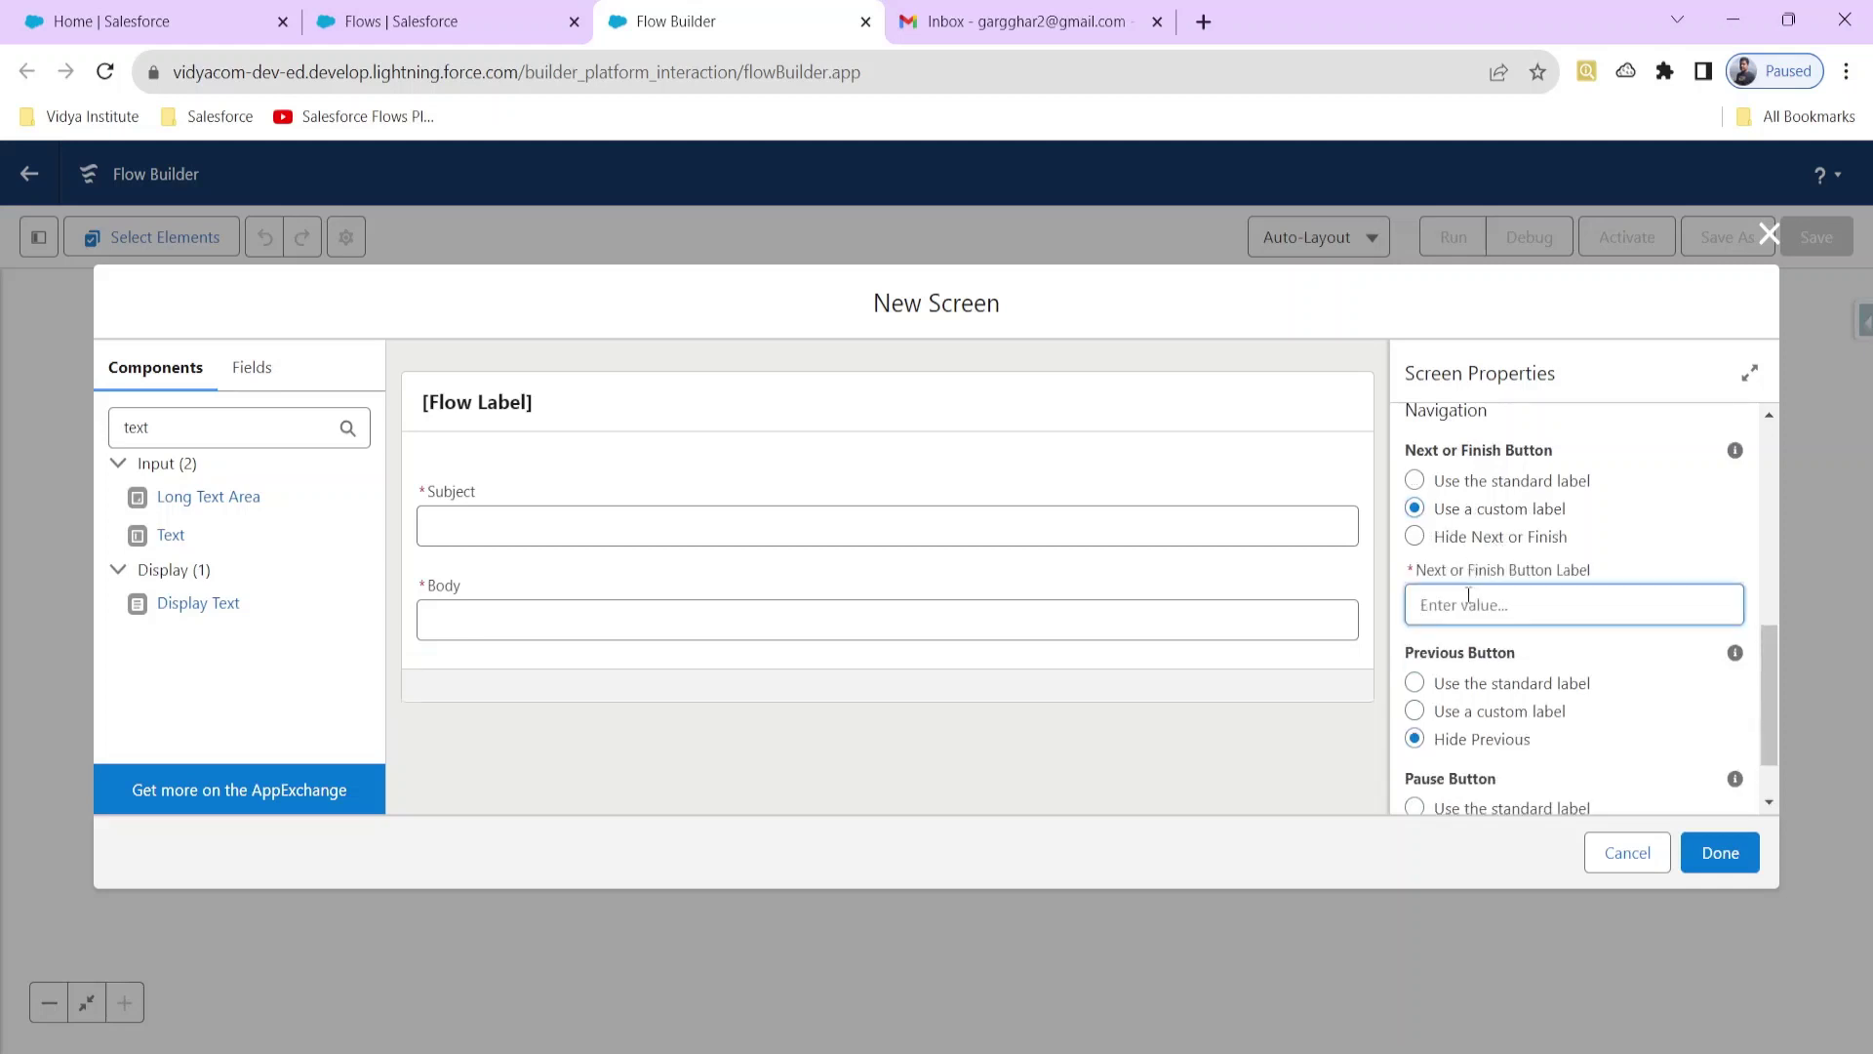
type("Submit")
left_click(1603, 577)
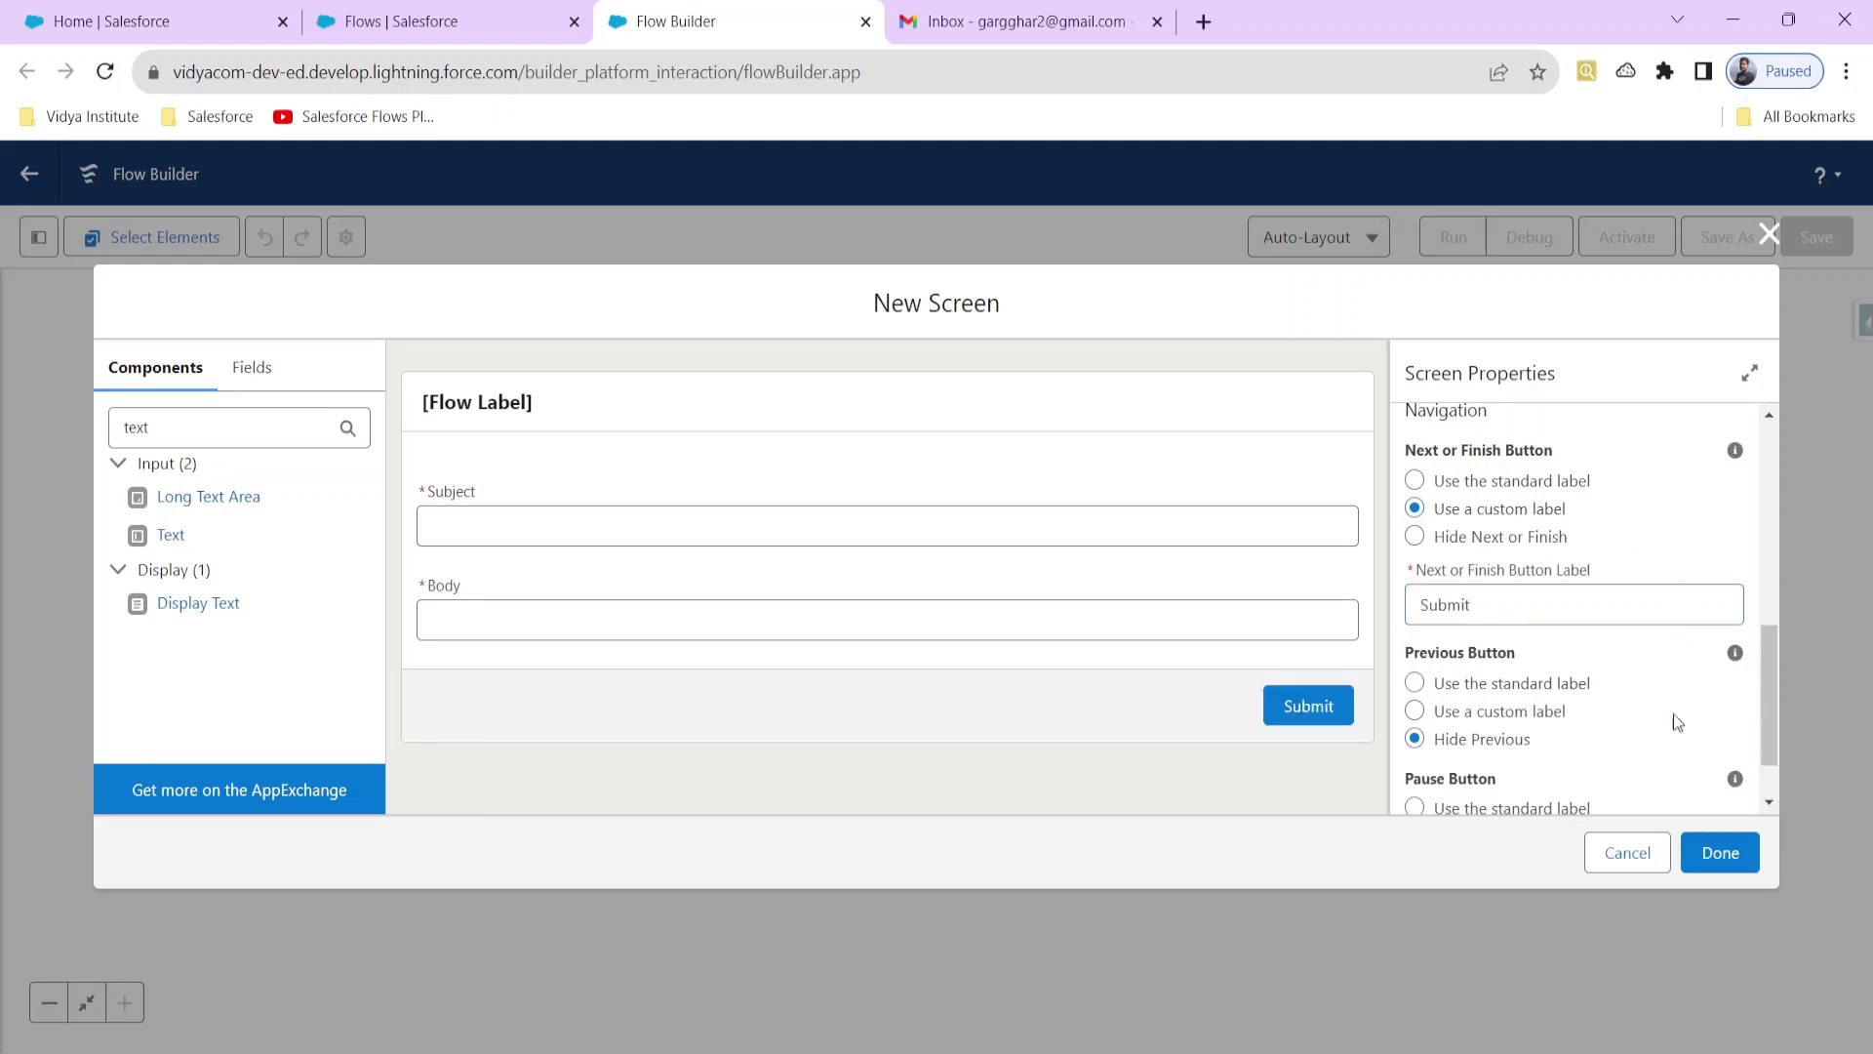
scroll(1608, 683, "down", 1)
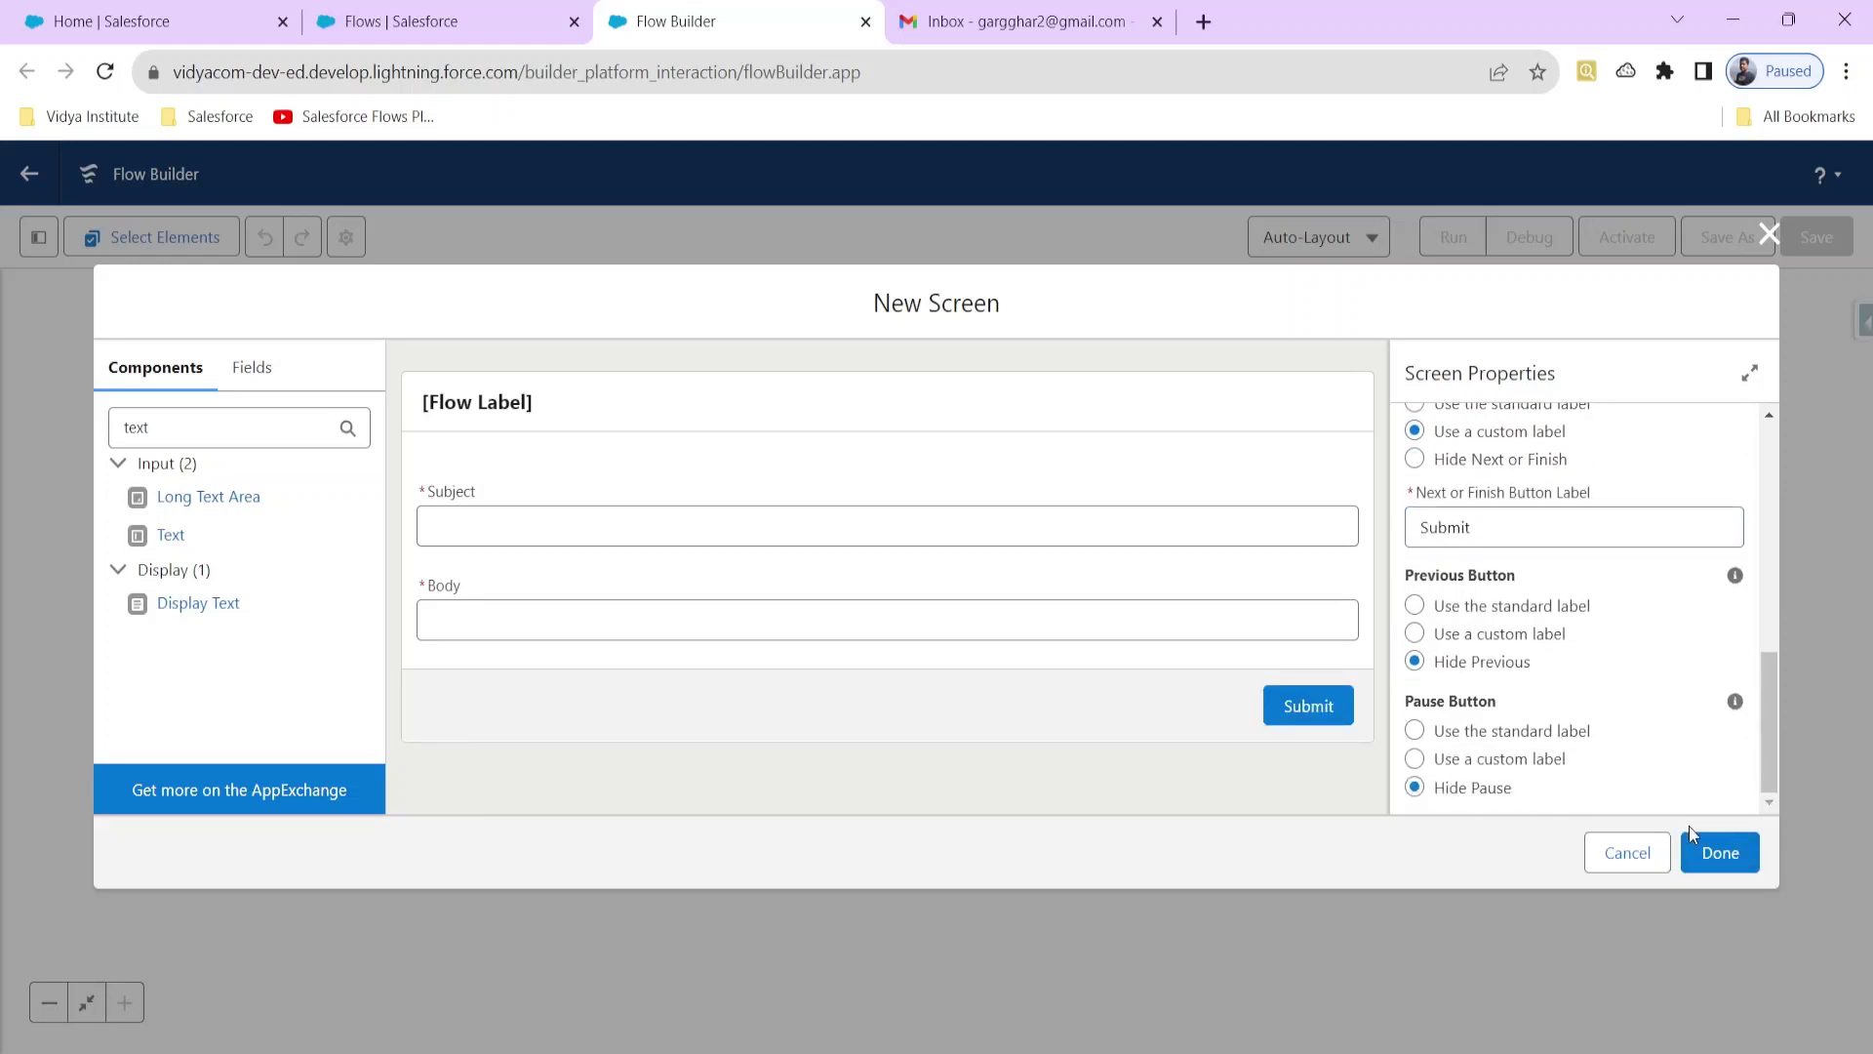
left_click(1706, 853)
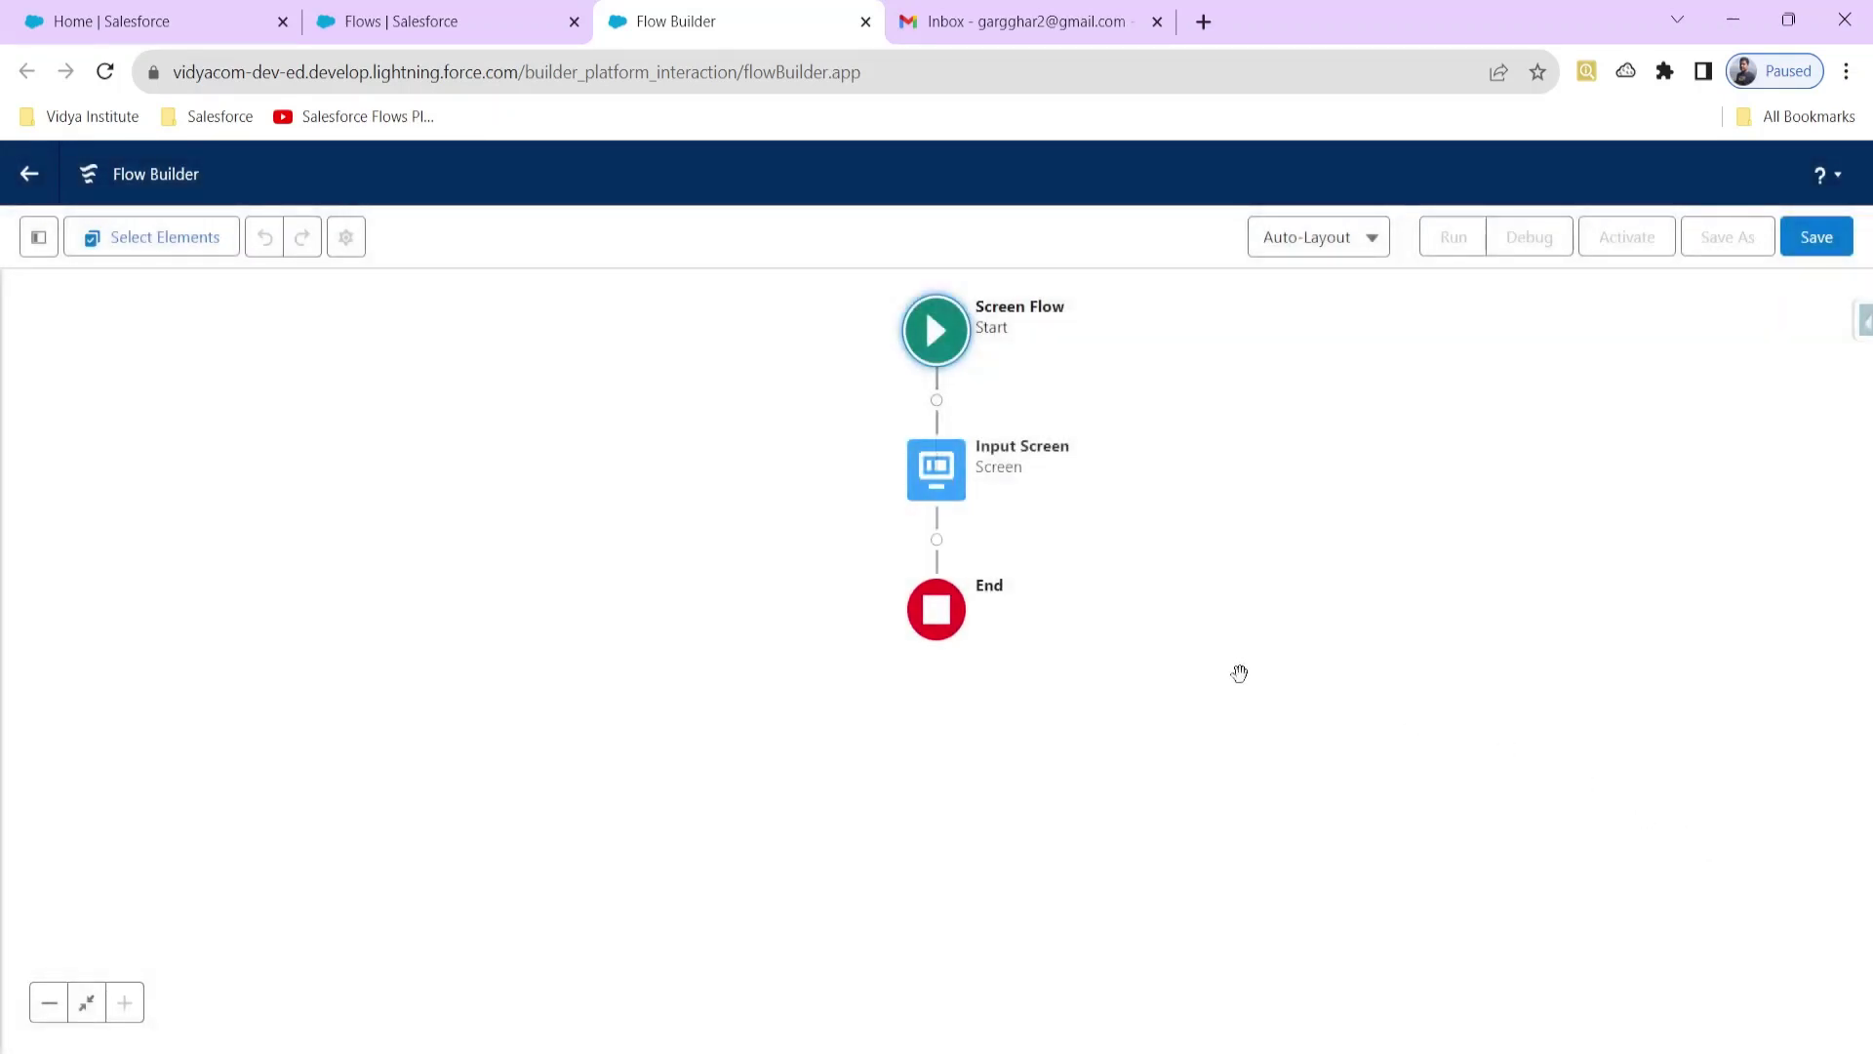
Step: Add a Send Email action after Input Screen labelled 'Email via Input'
left_click(935, 545)
type("emai")
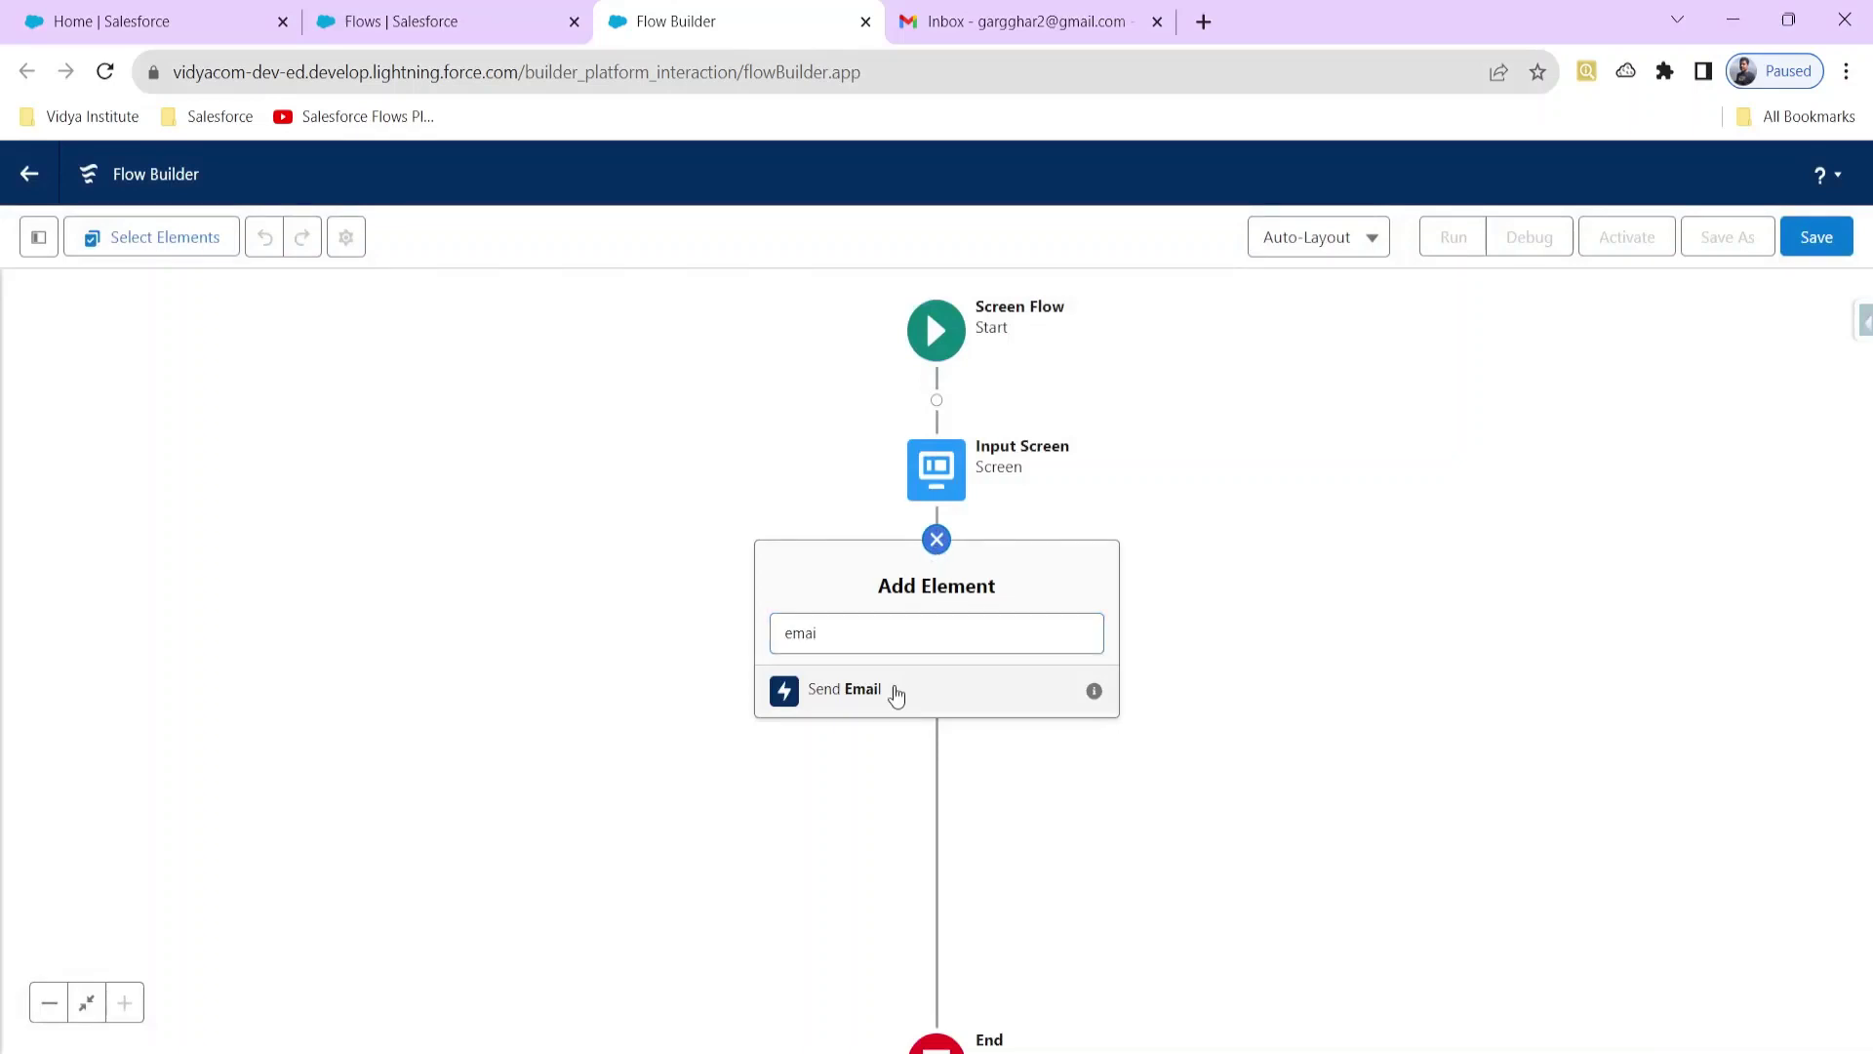
left_click(894, 690)
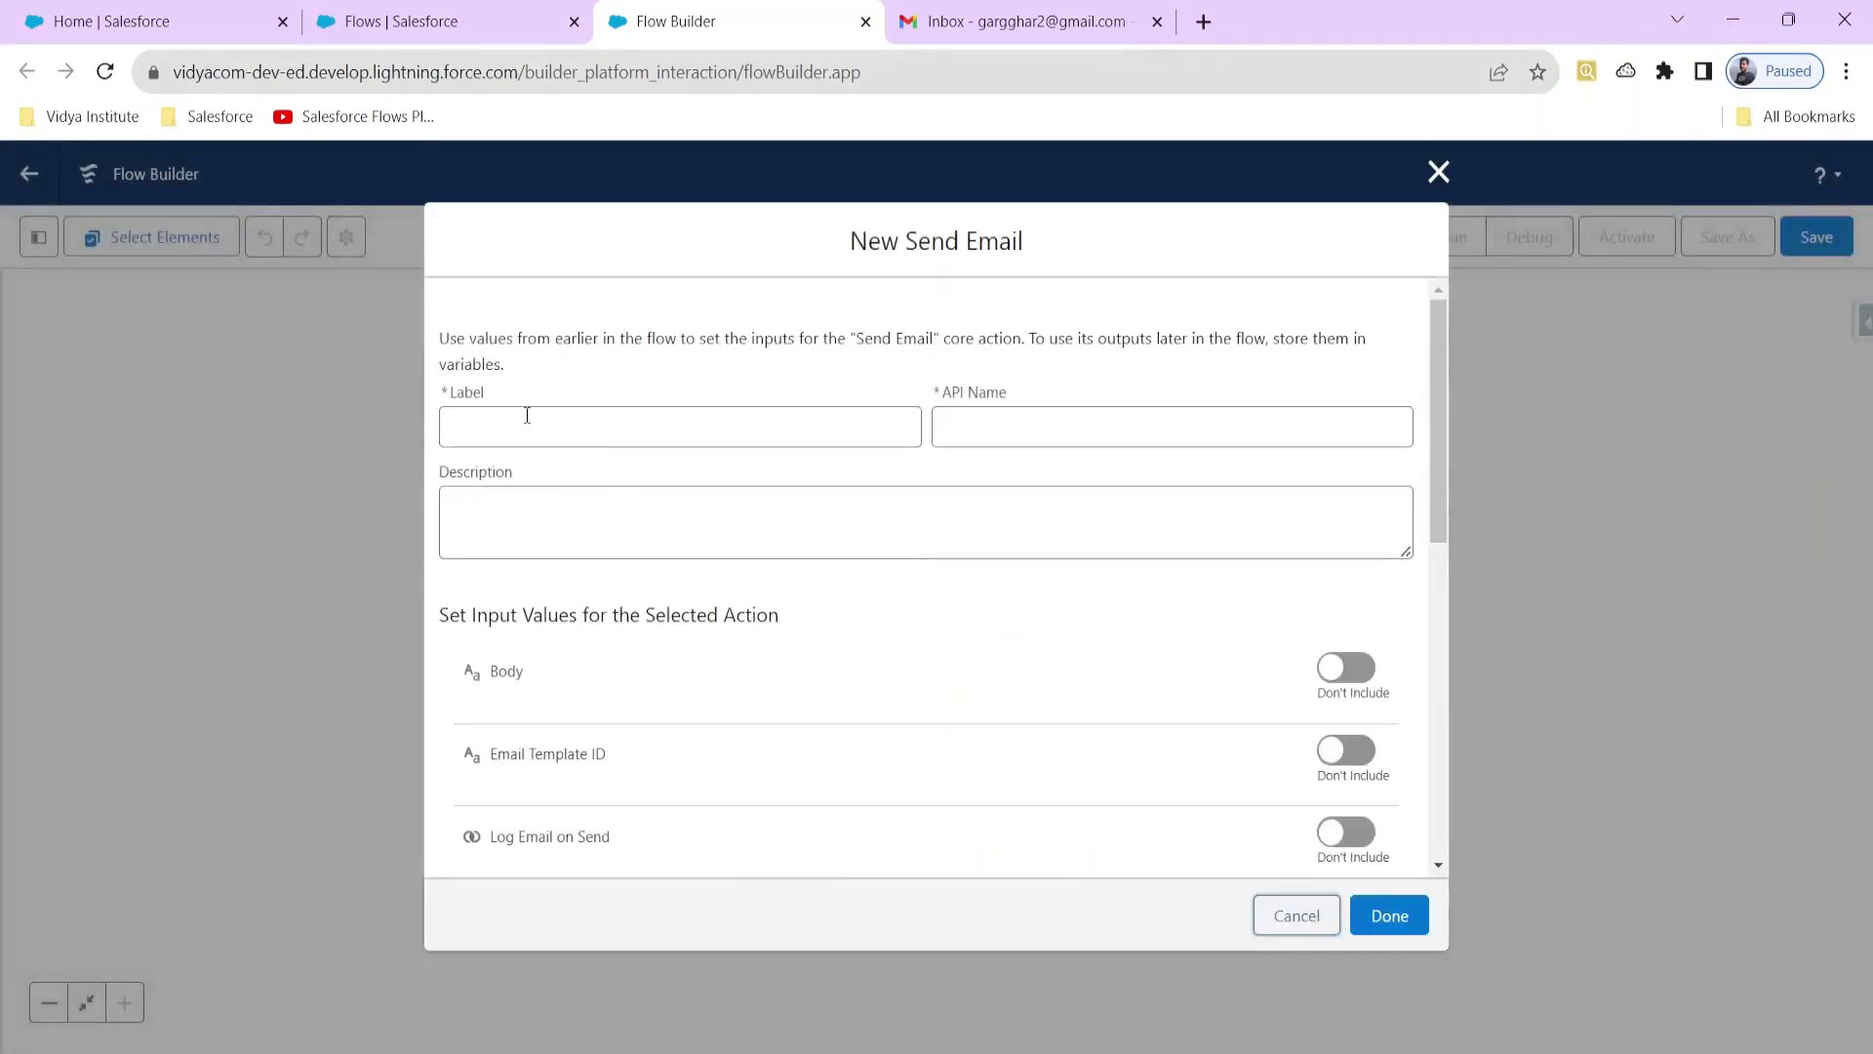
left_click(527, 416)
type("Email")
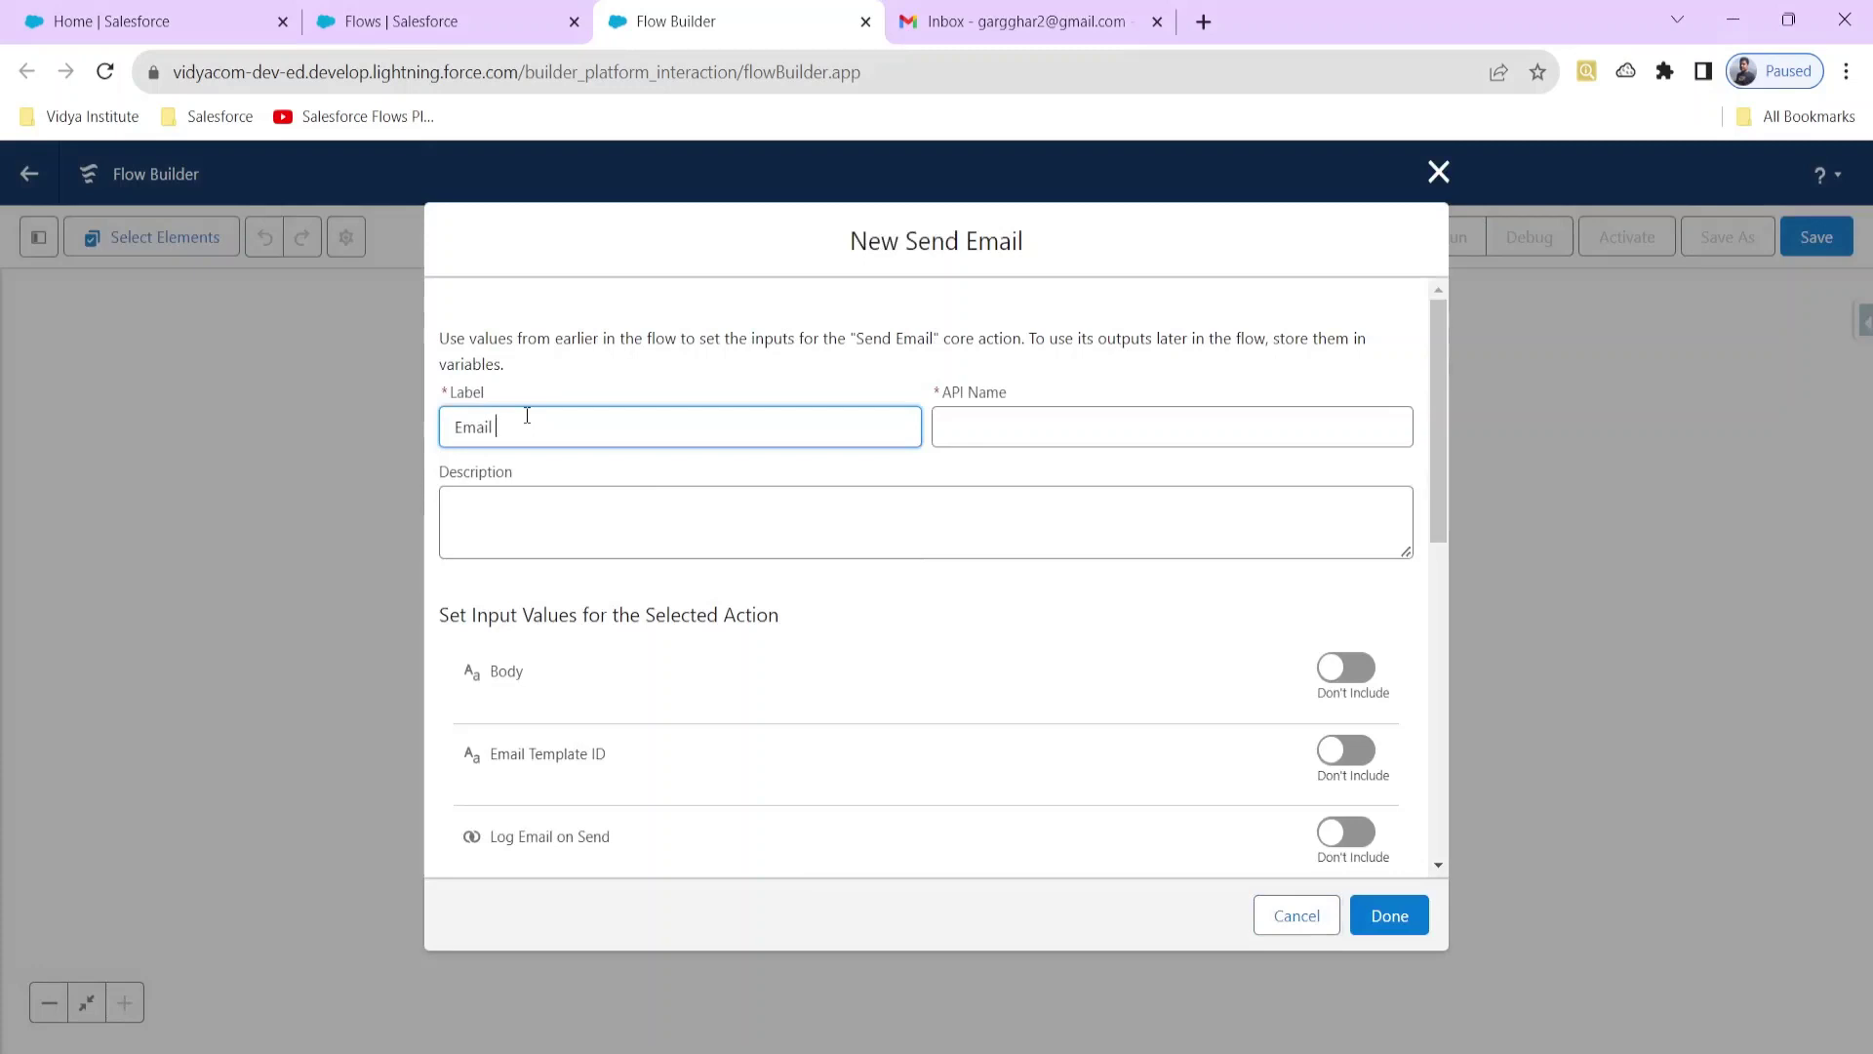
type(" via Screen")
key("BackSpace")
key("BackSpace")
key("BackSpace")
key("BackSpace")
key("BackSpace")
key("BackSpace")
key("BackSpace")
type("Input")
left_click(549, 509)
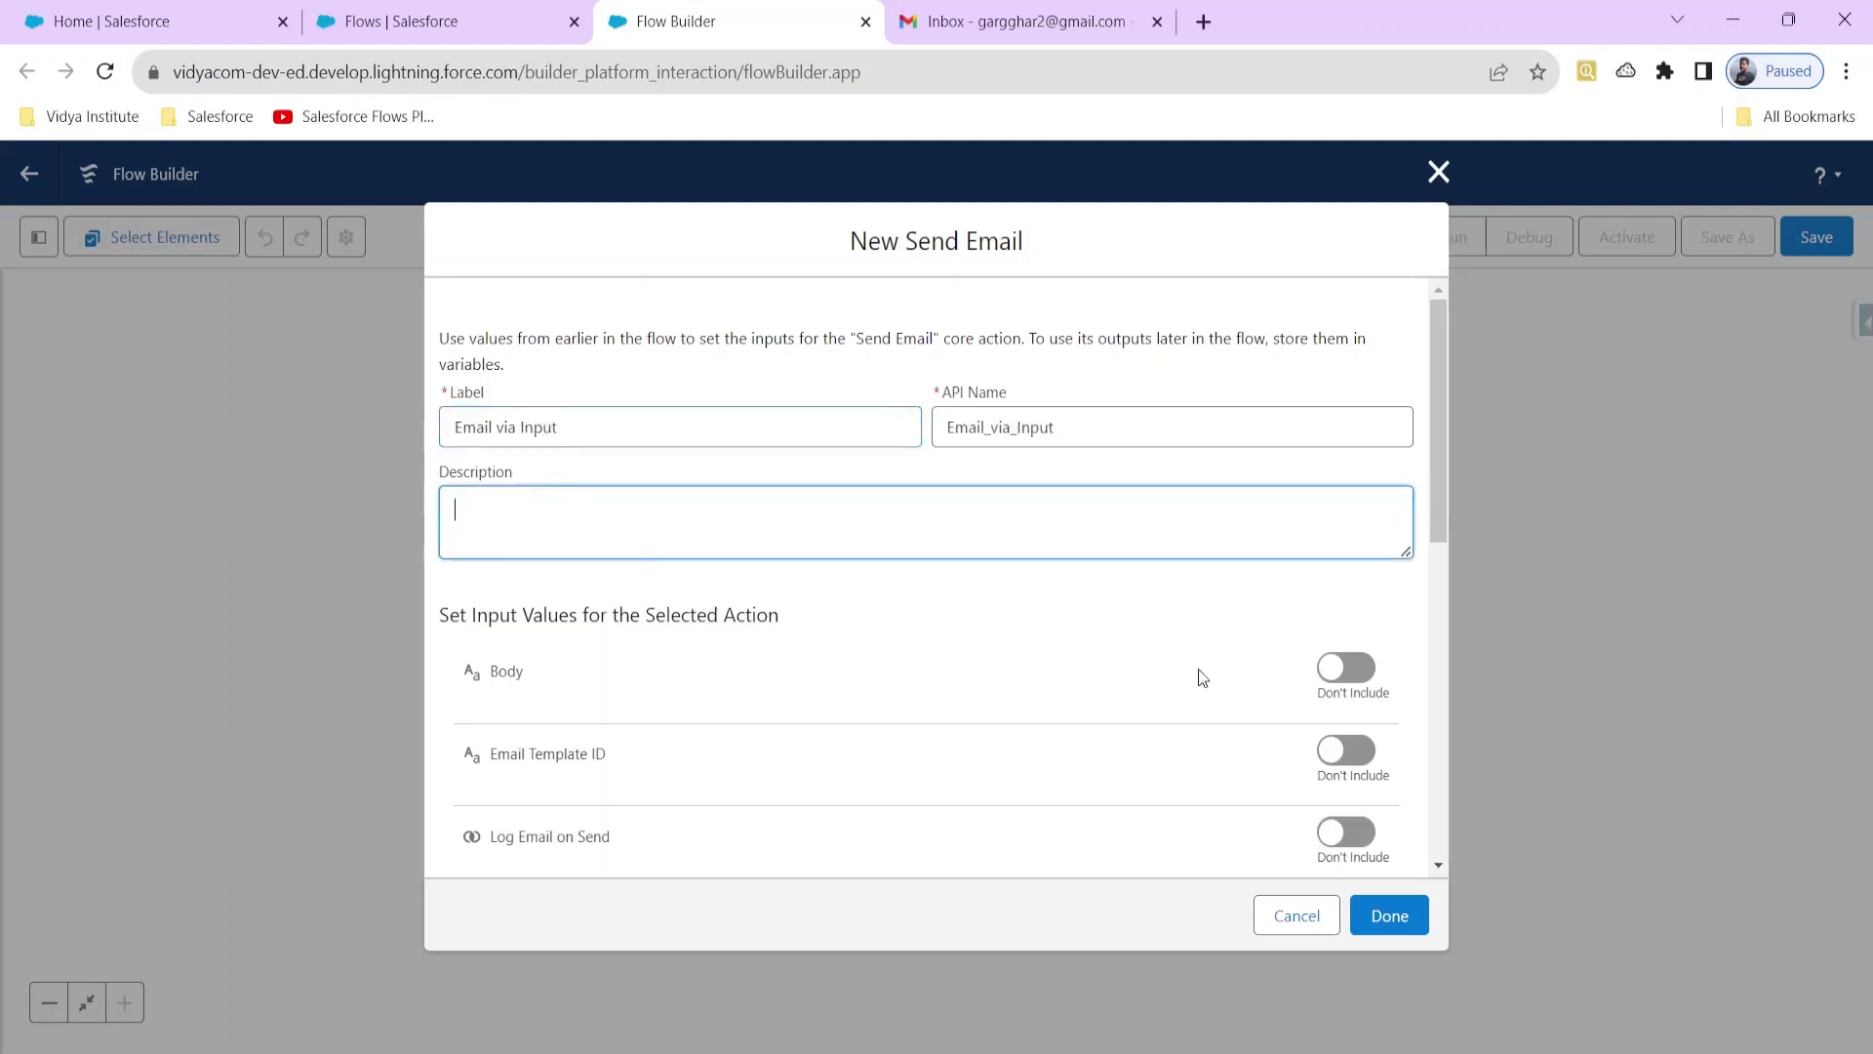
scroll(806, 675, "down", 4)
scroll(627, 657, "down", 4)
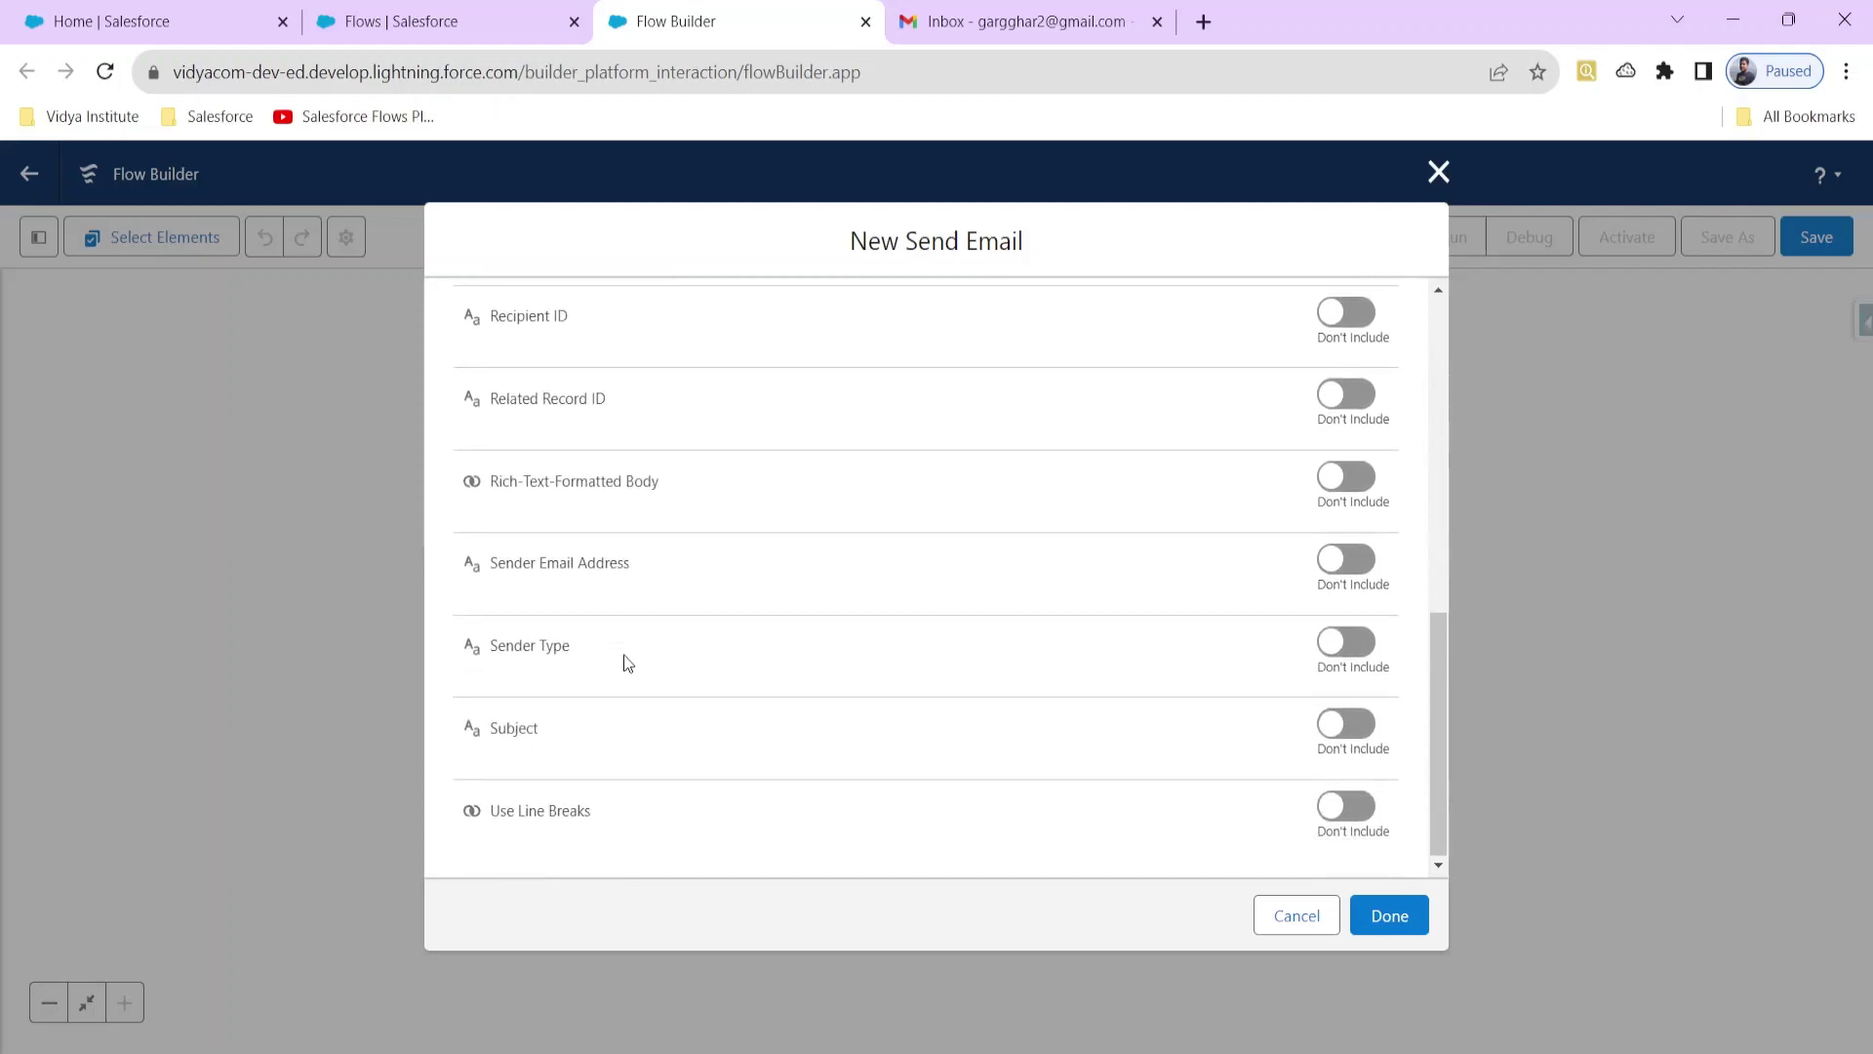
scroll(627, 668, "up", 5)
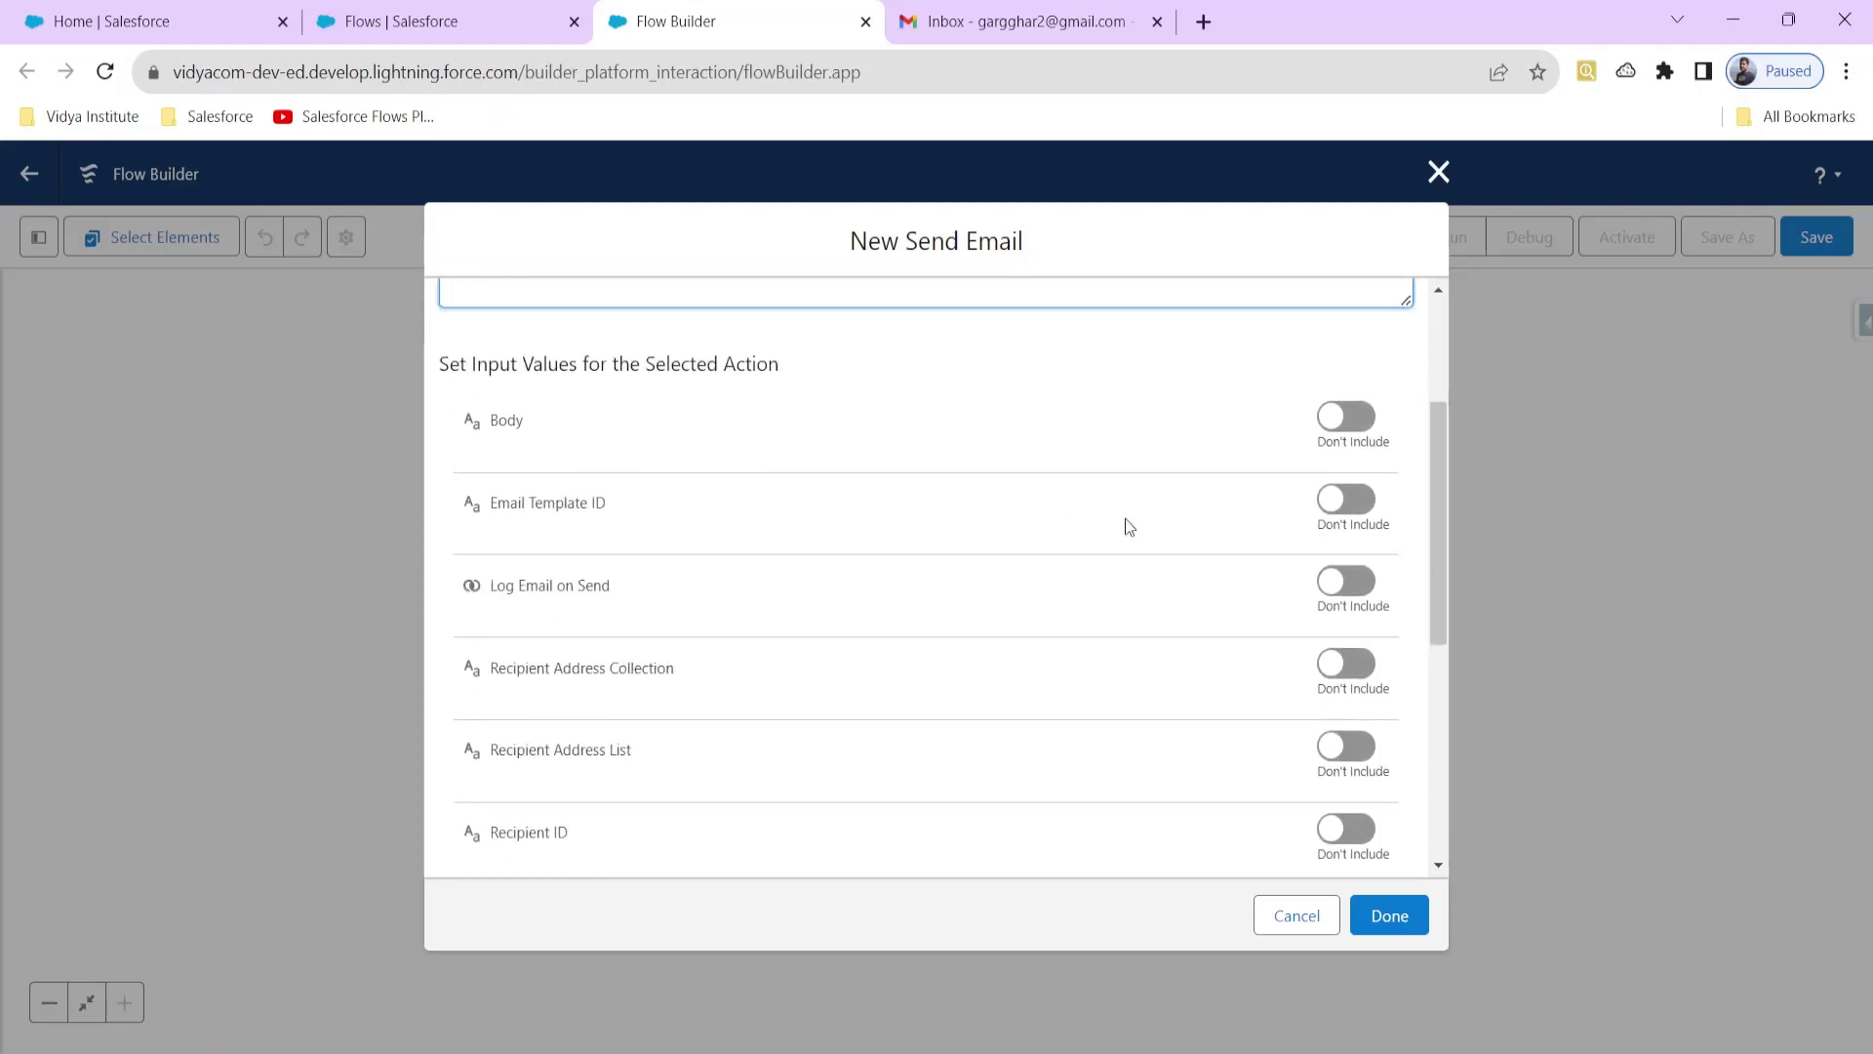
Step: Include the Body and Subject inputs in the Send Email action
left_click(1333, 416)
scroll(1333, 579, "down", 5)
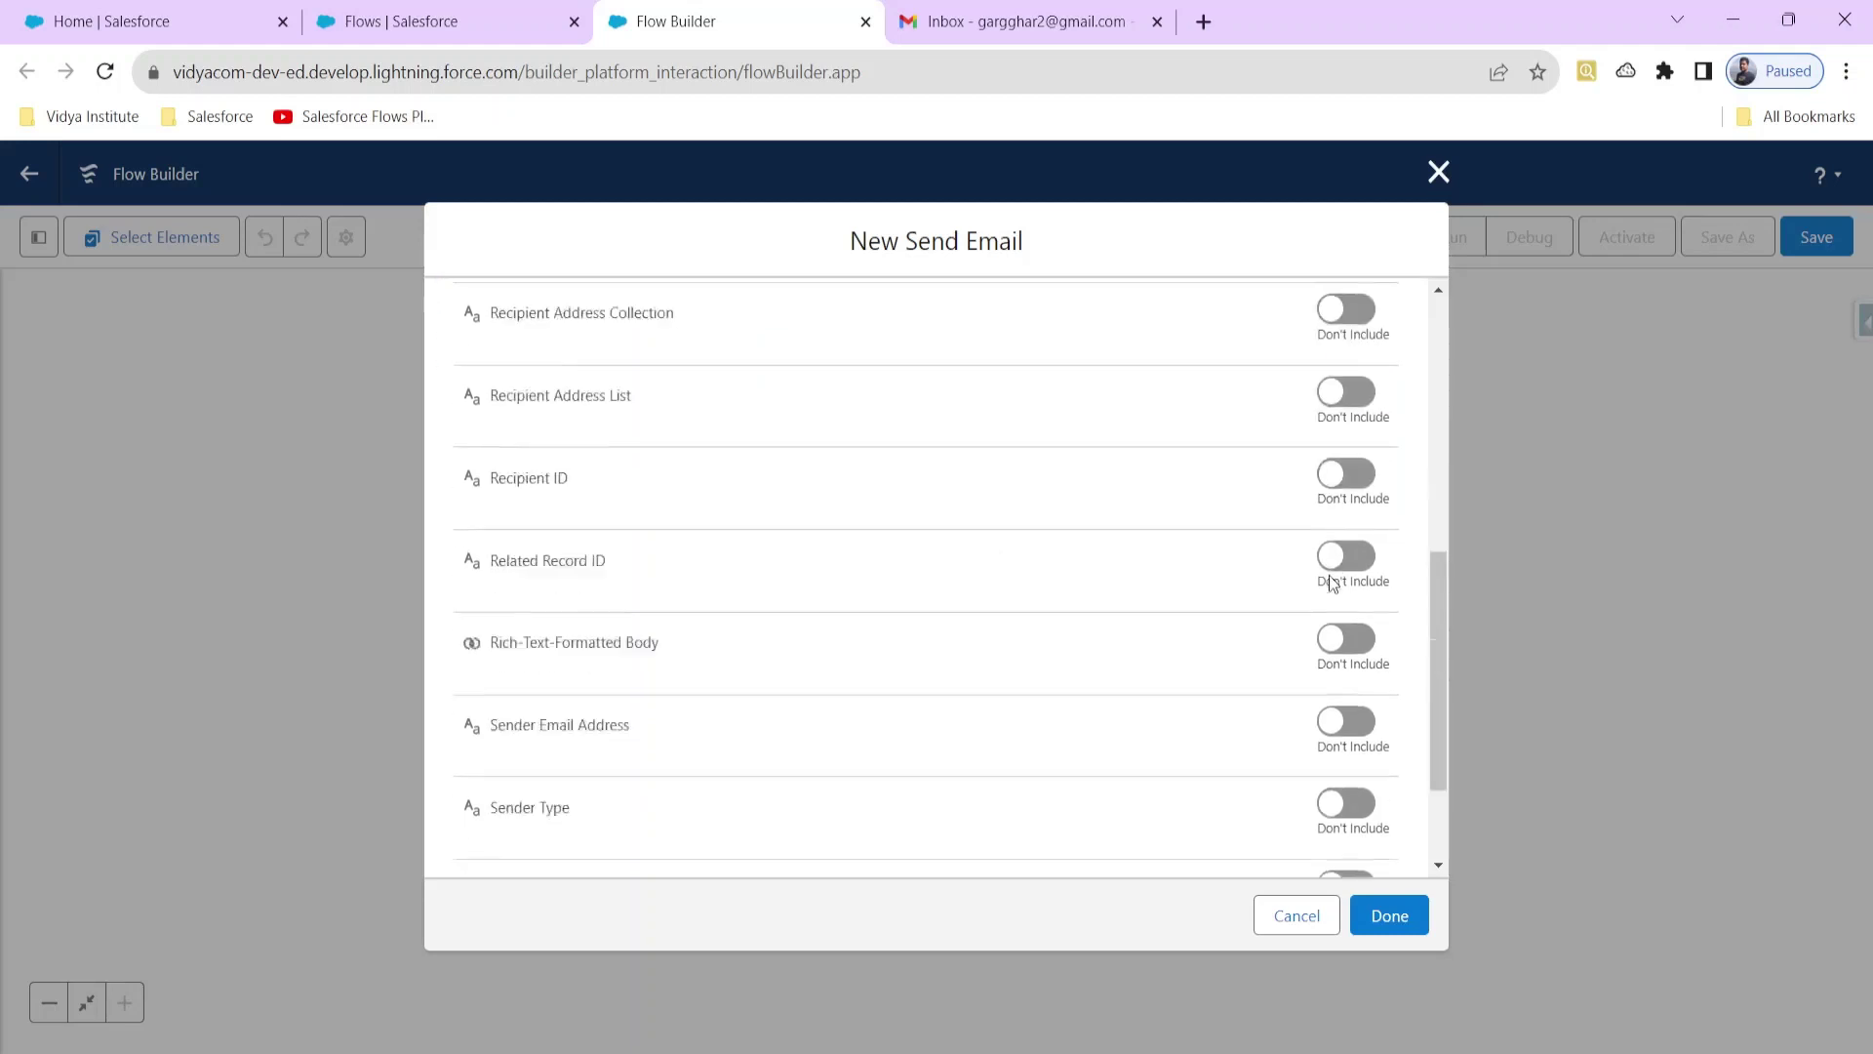
left_click(1358, 728)
scroll(861, 716, "up", 4)
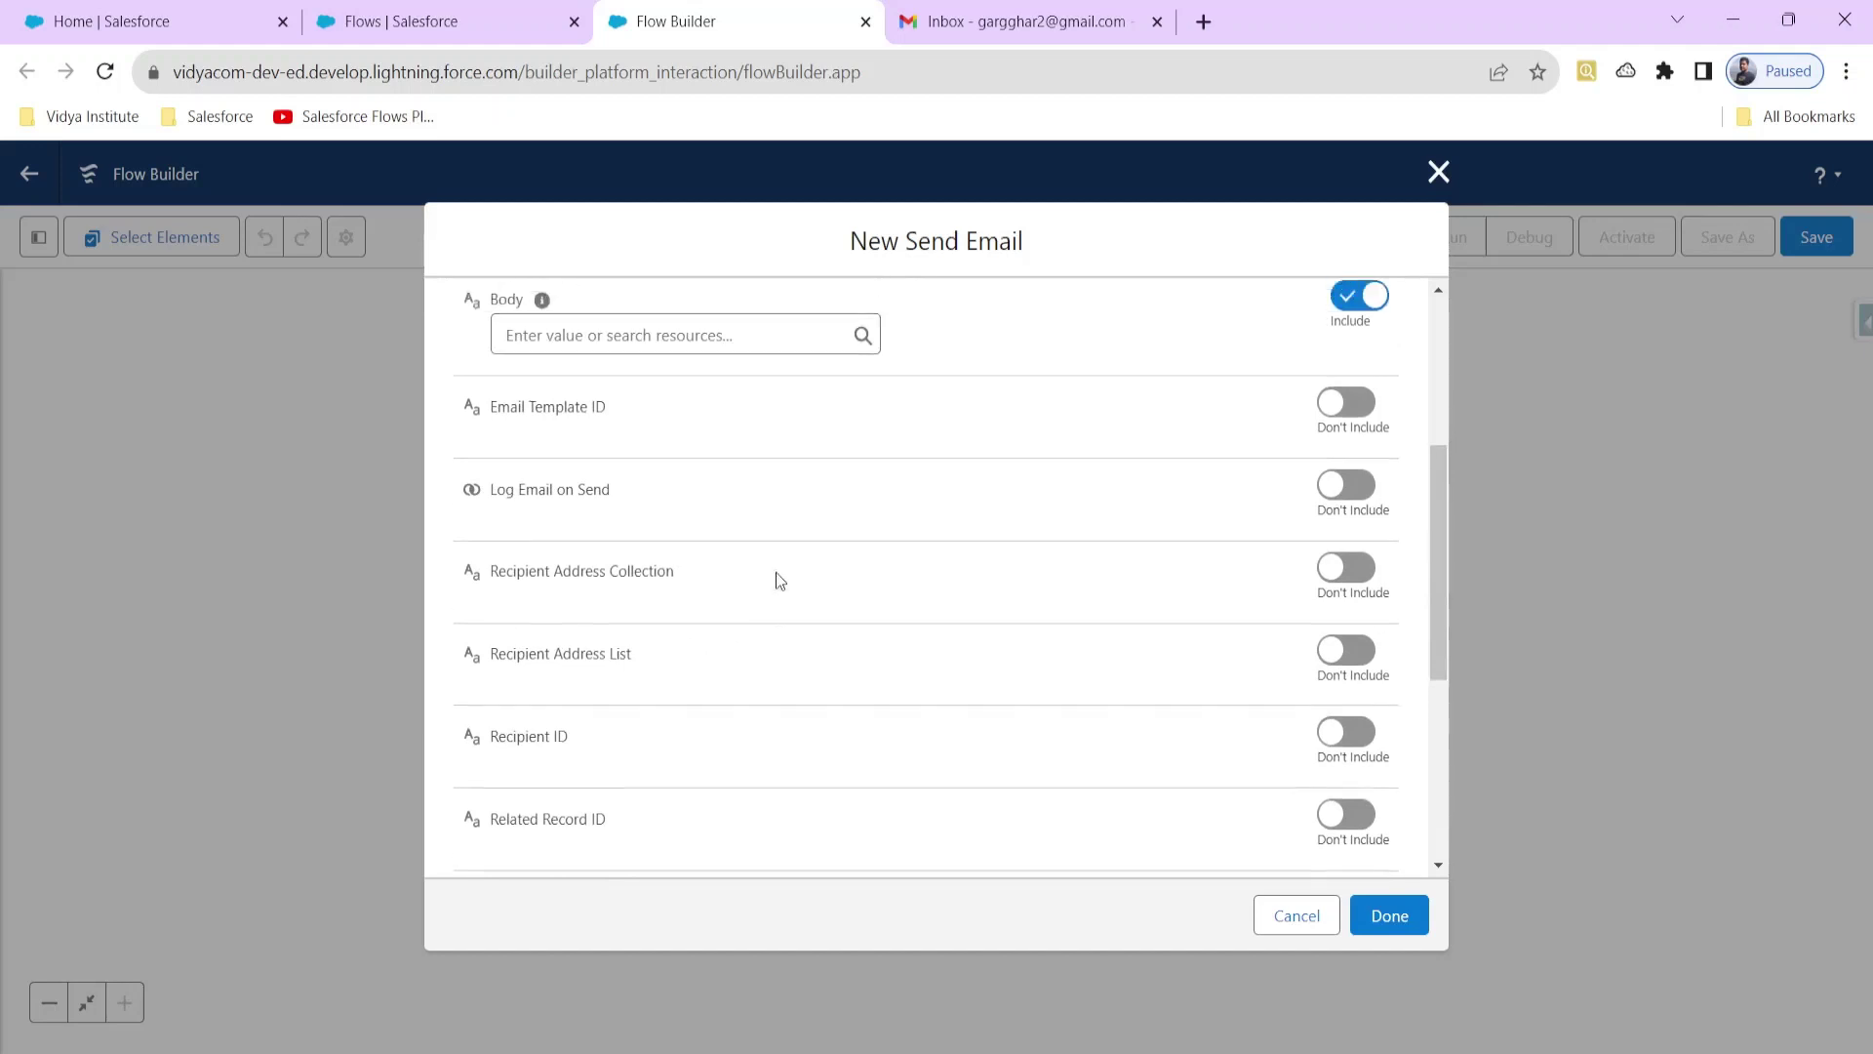
scroll(776, 572, "up", 2)
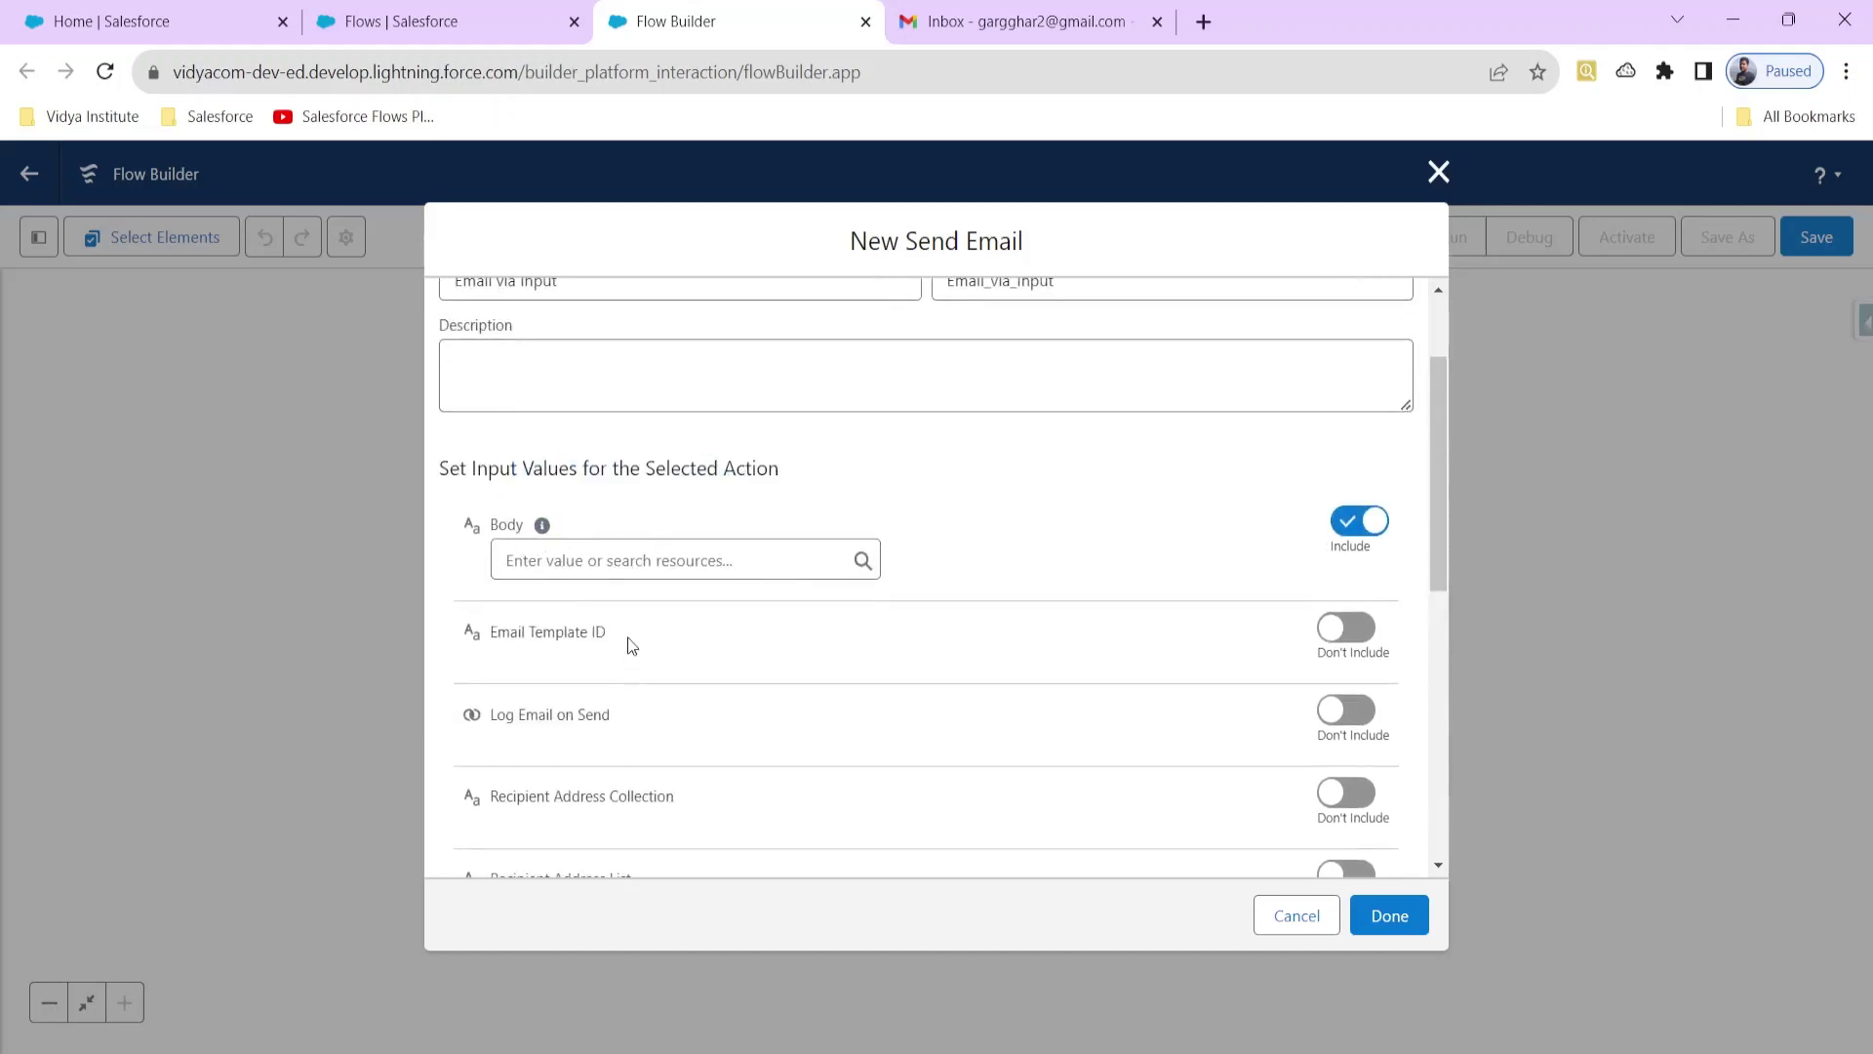
scroll(629, 653, "down", 3)
scroll(653, 644, "up", 4)
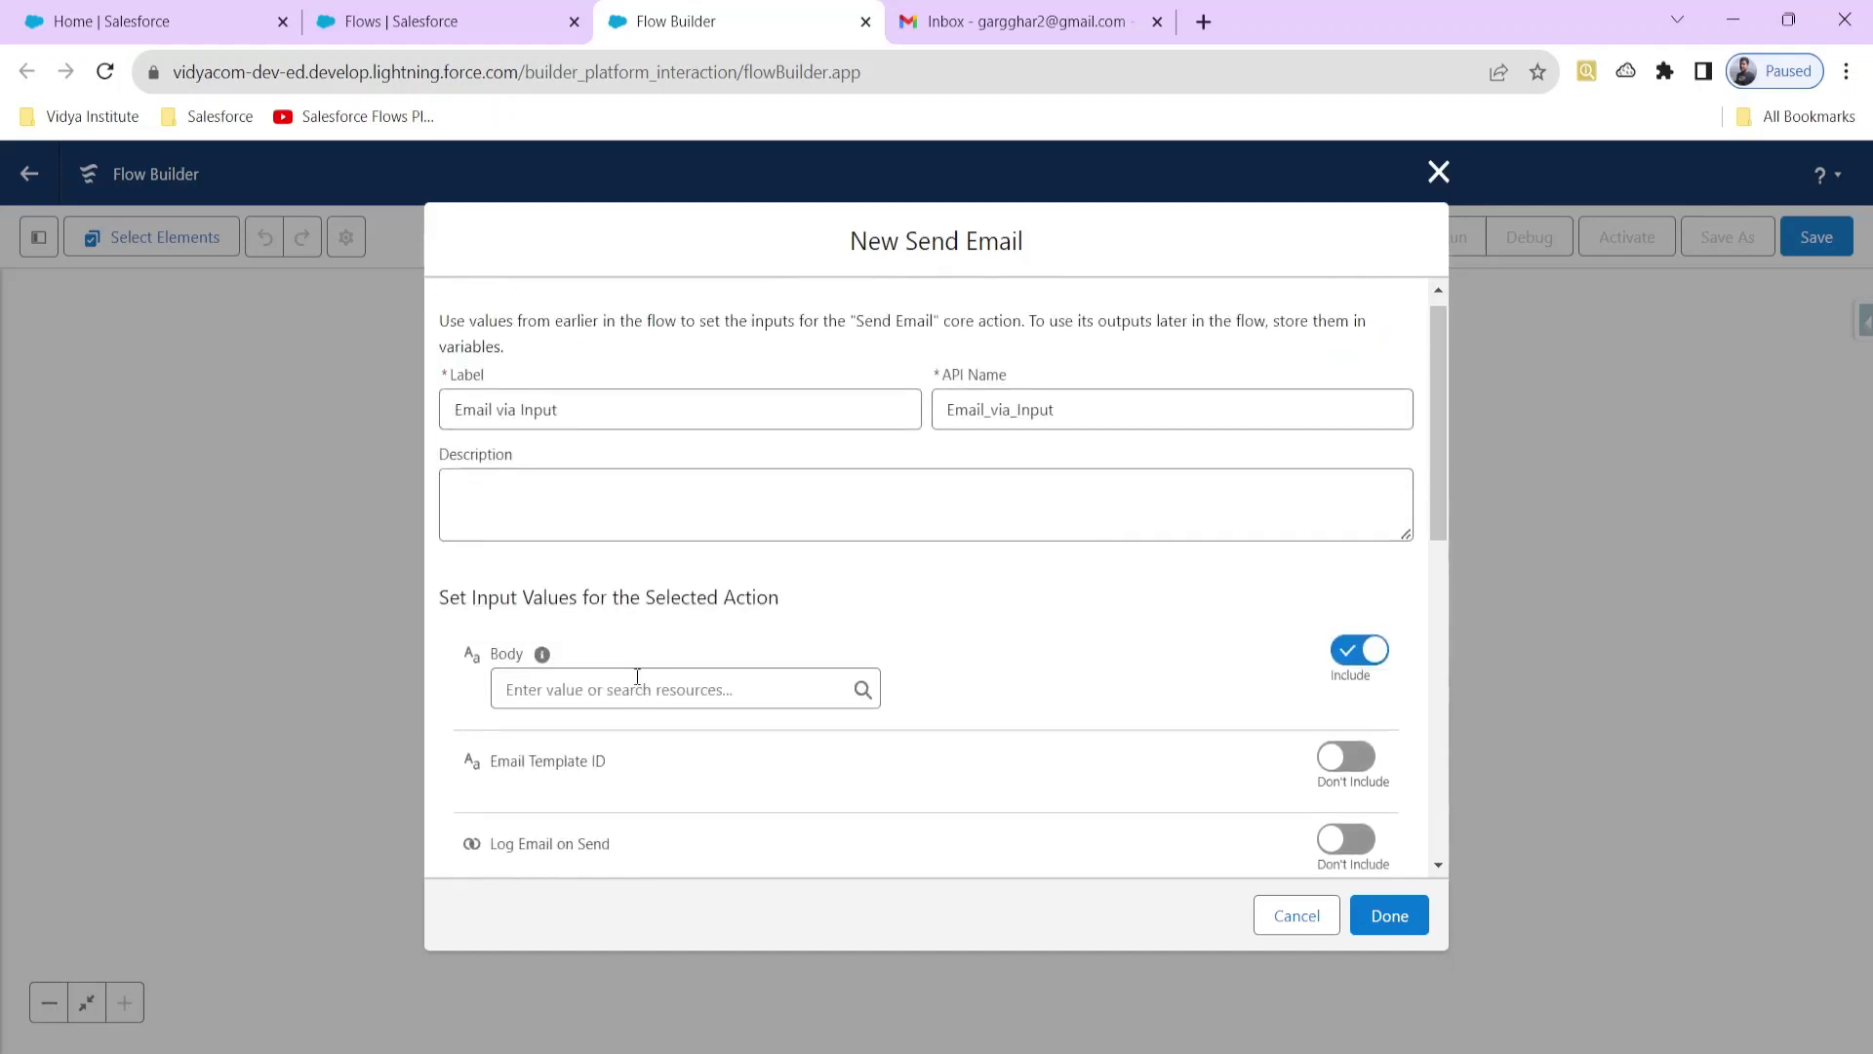
scroll(637, 678, "down", 1)
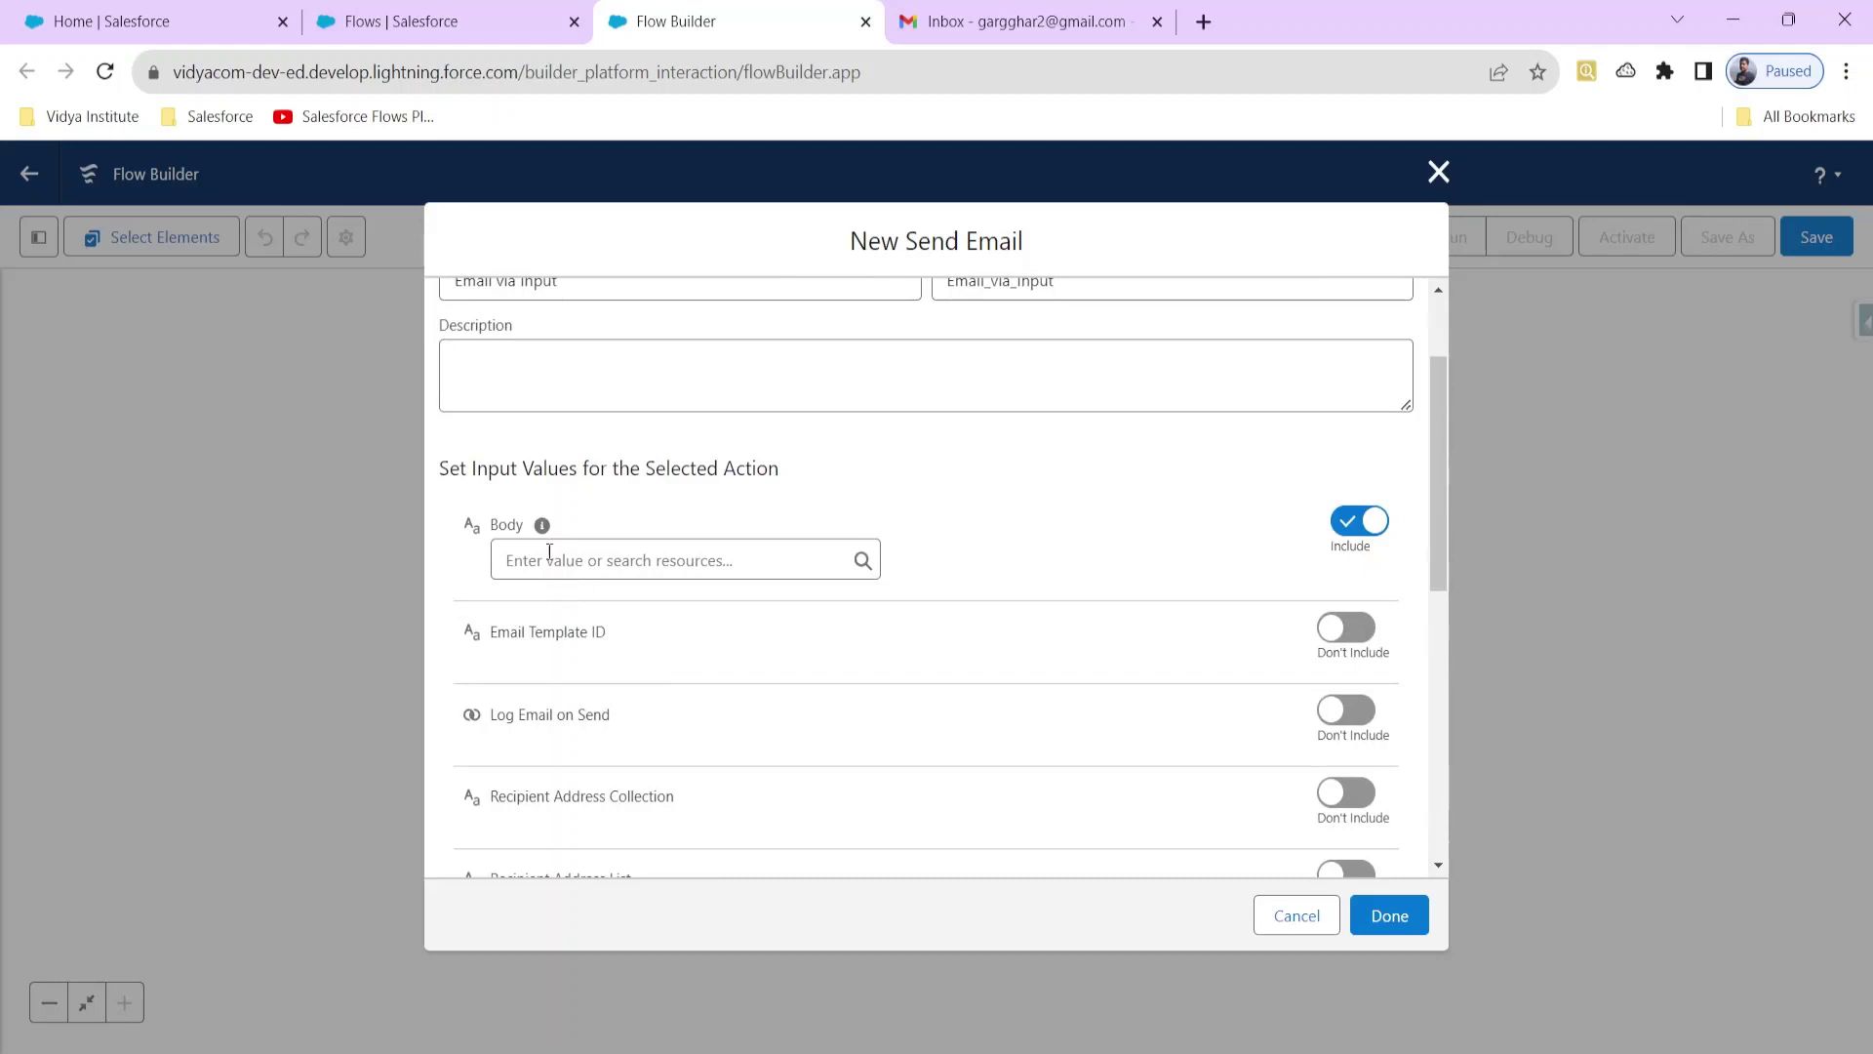
Step: Set the email Body to {!Body} and the Subject to {!Subject}
left_click(616, 573)
scroll(606, 778, "down", 4)
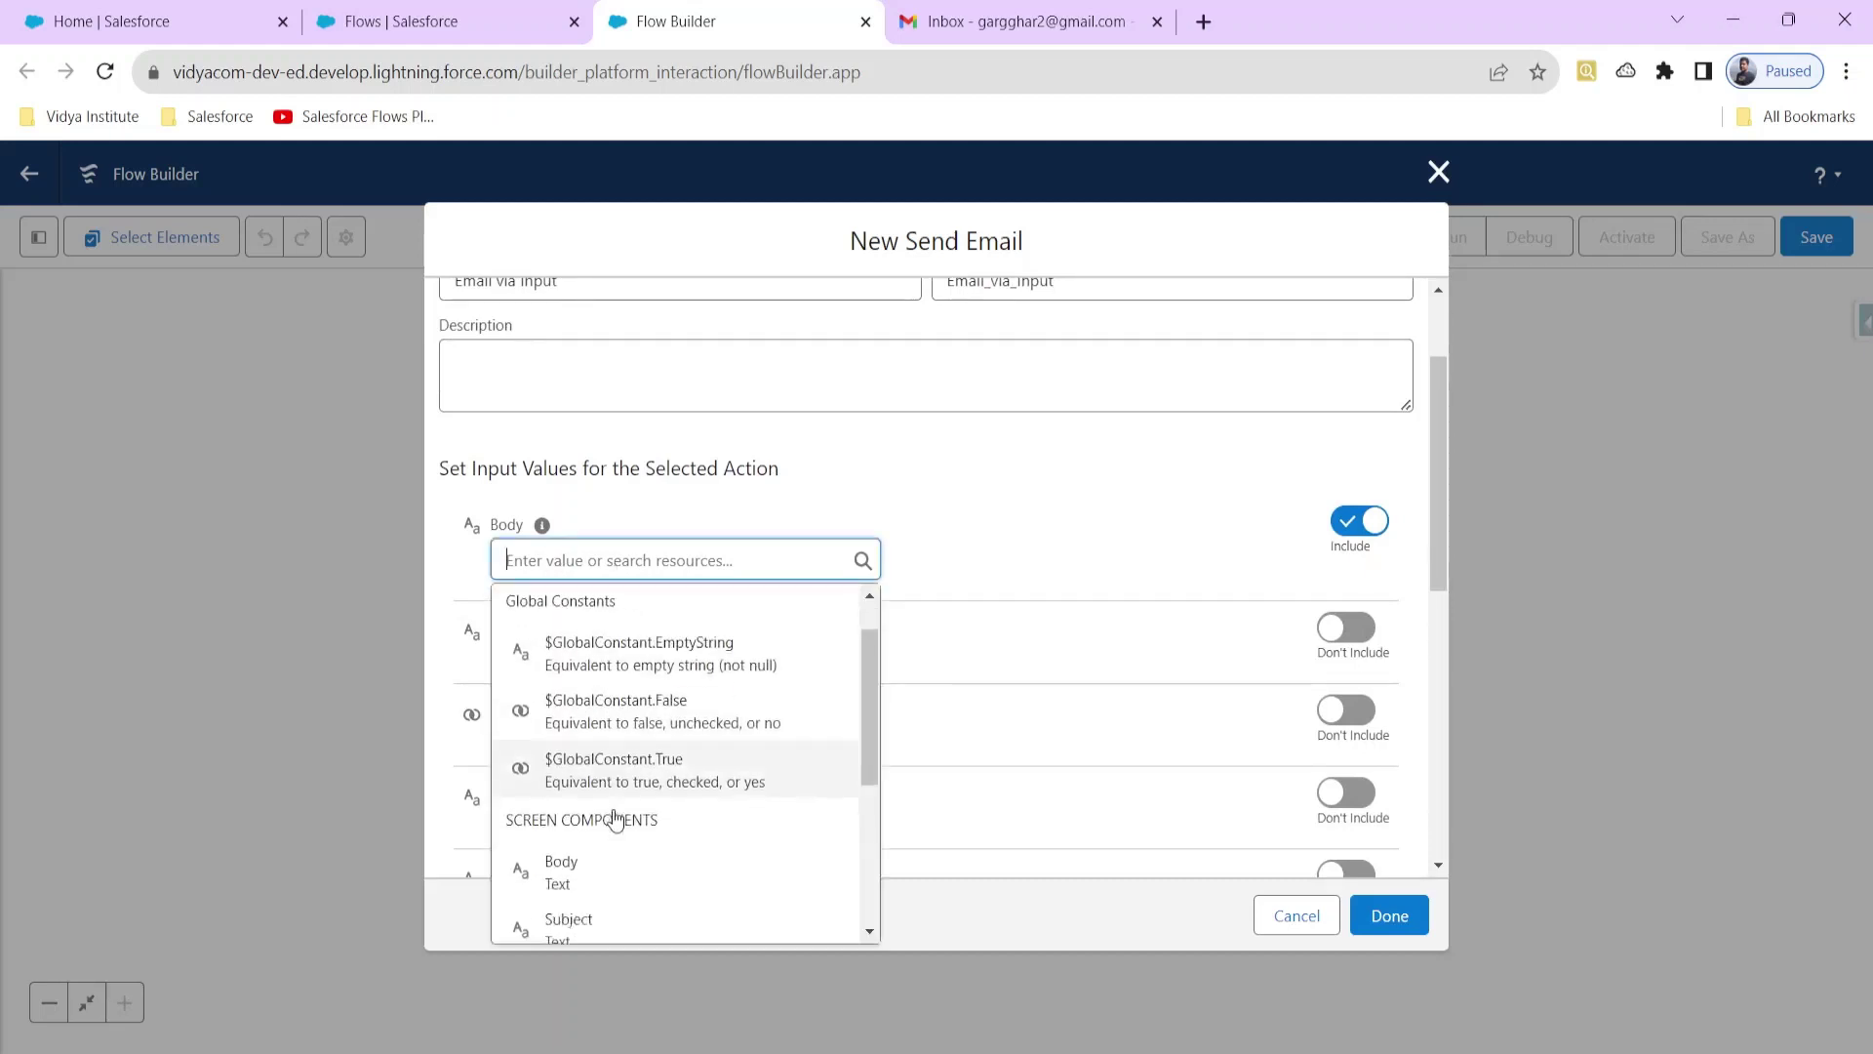
scroll(615, 833, "up", 4)
scroll(605, 837, "down", 1)
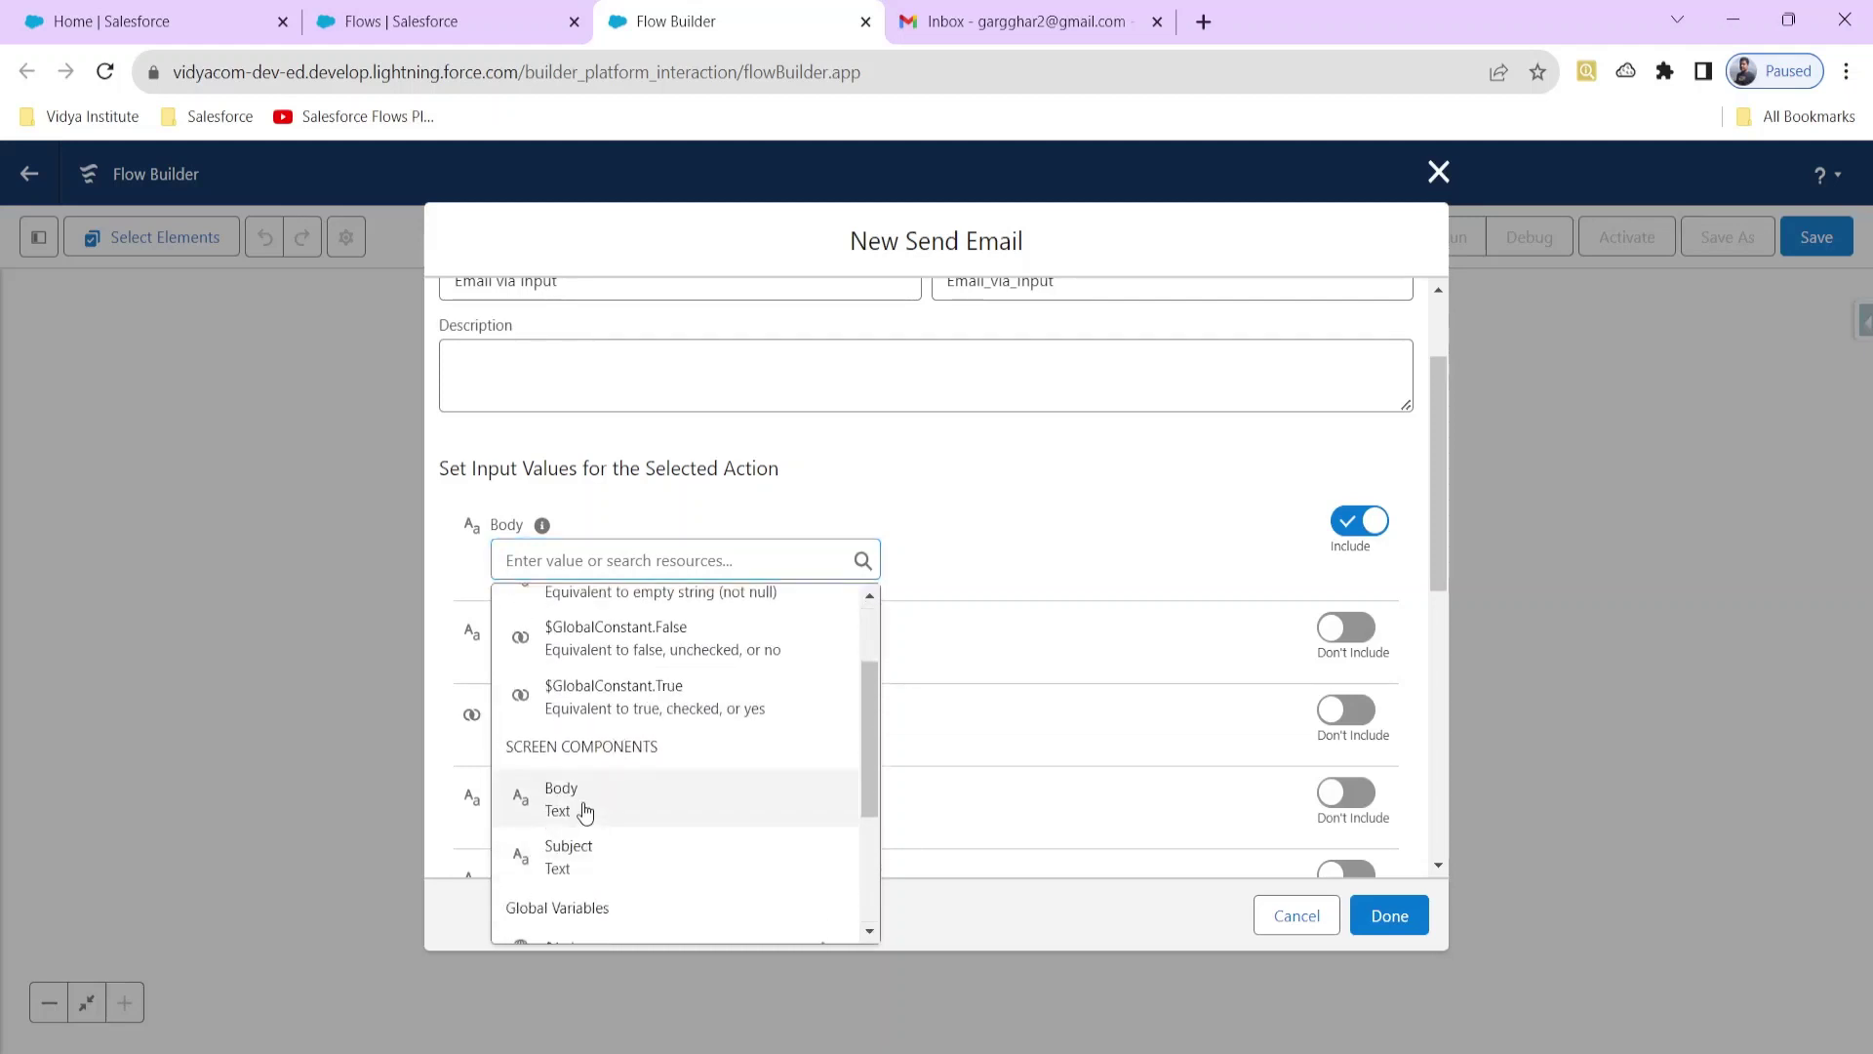
left_click(577, 799)
scroll(811, 723, "down", 6)
left_click(624, 763)
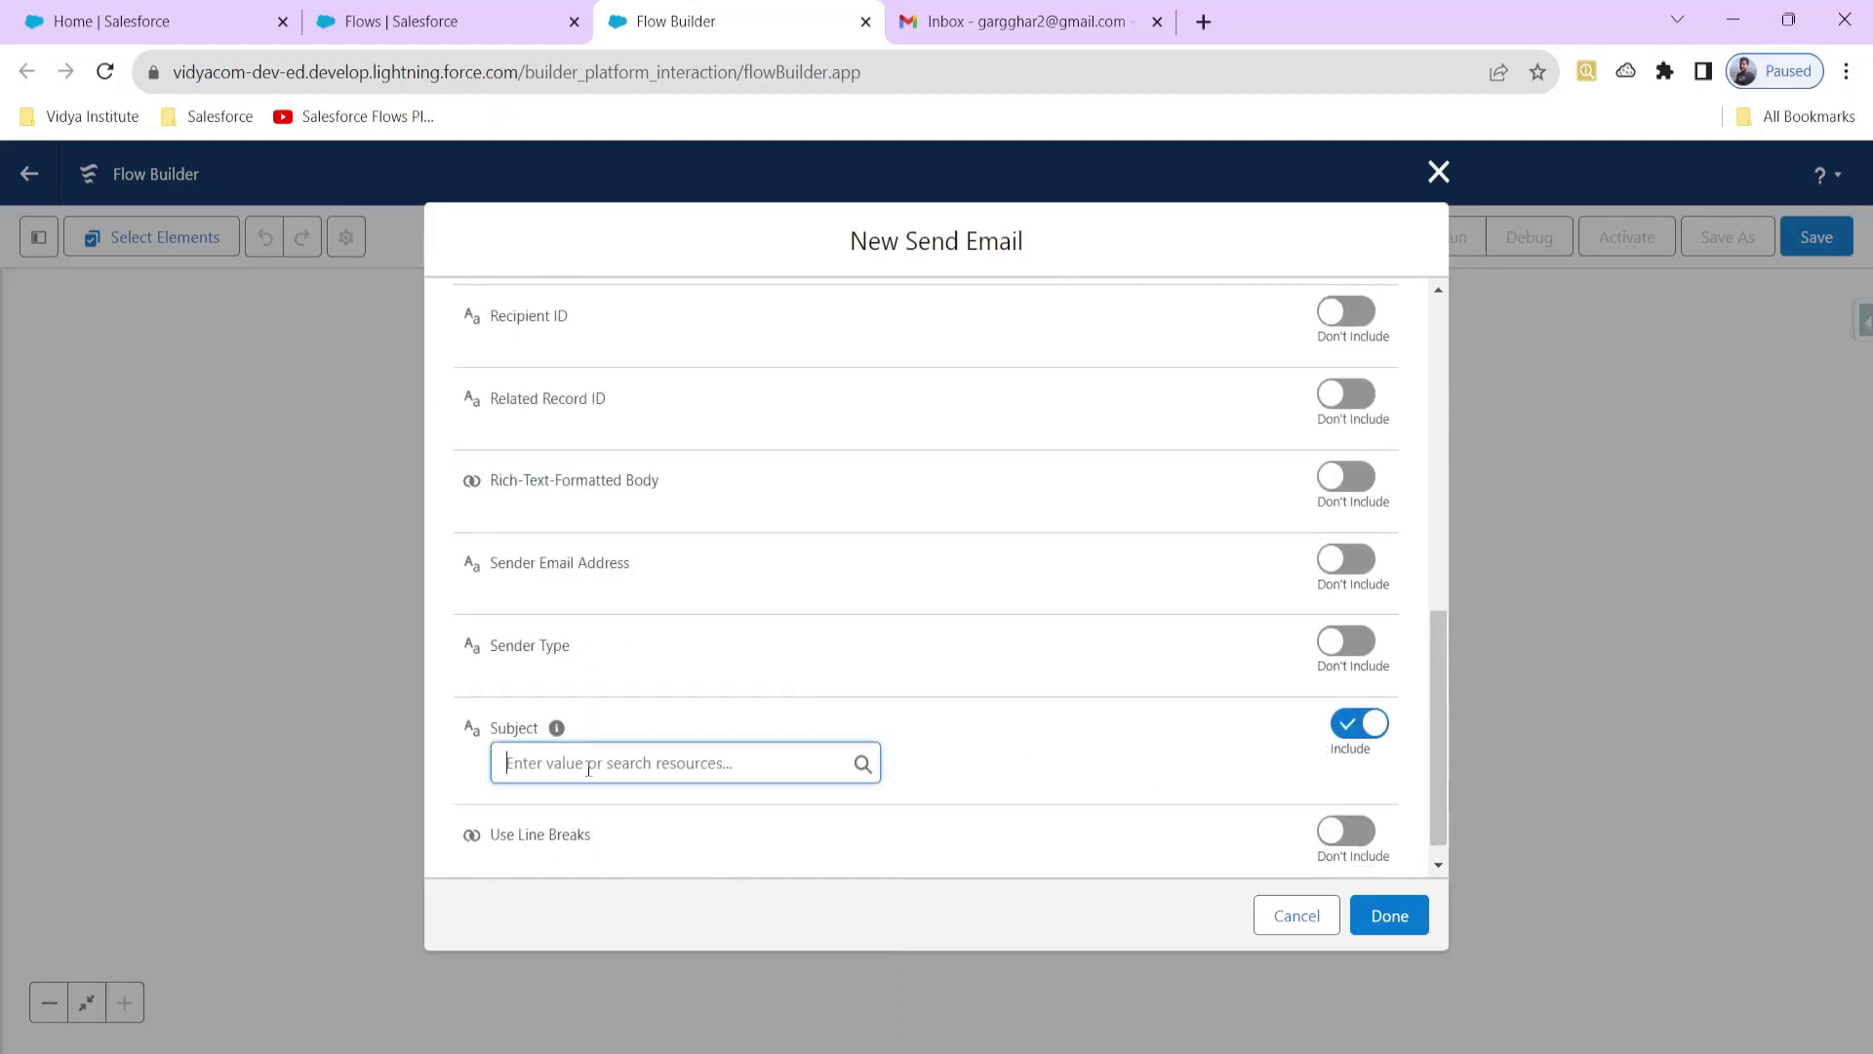
scroll(607, 695, "down", 2)
left_click(588, 663)
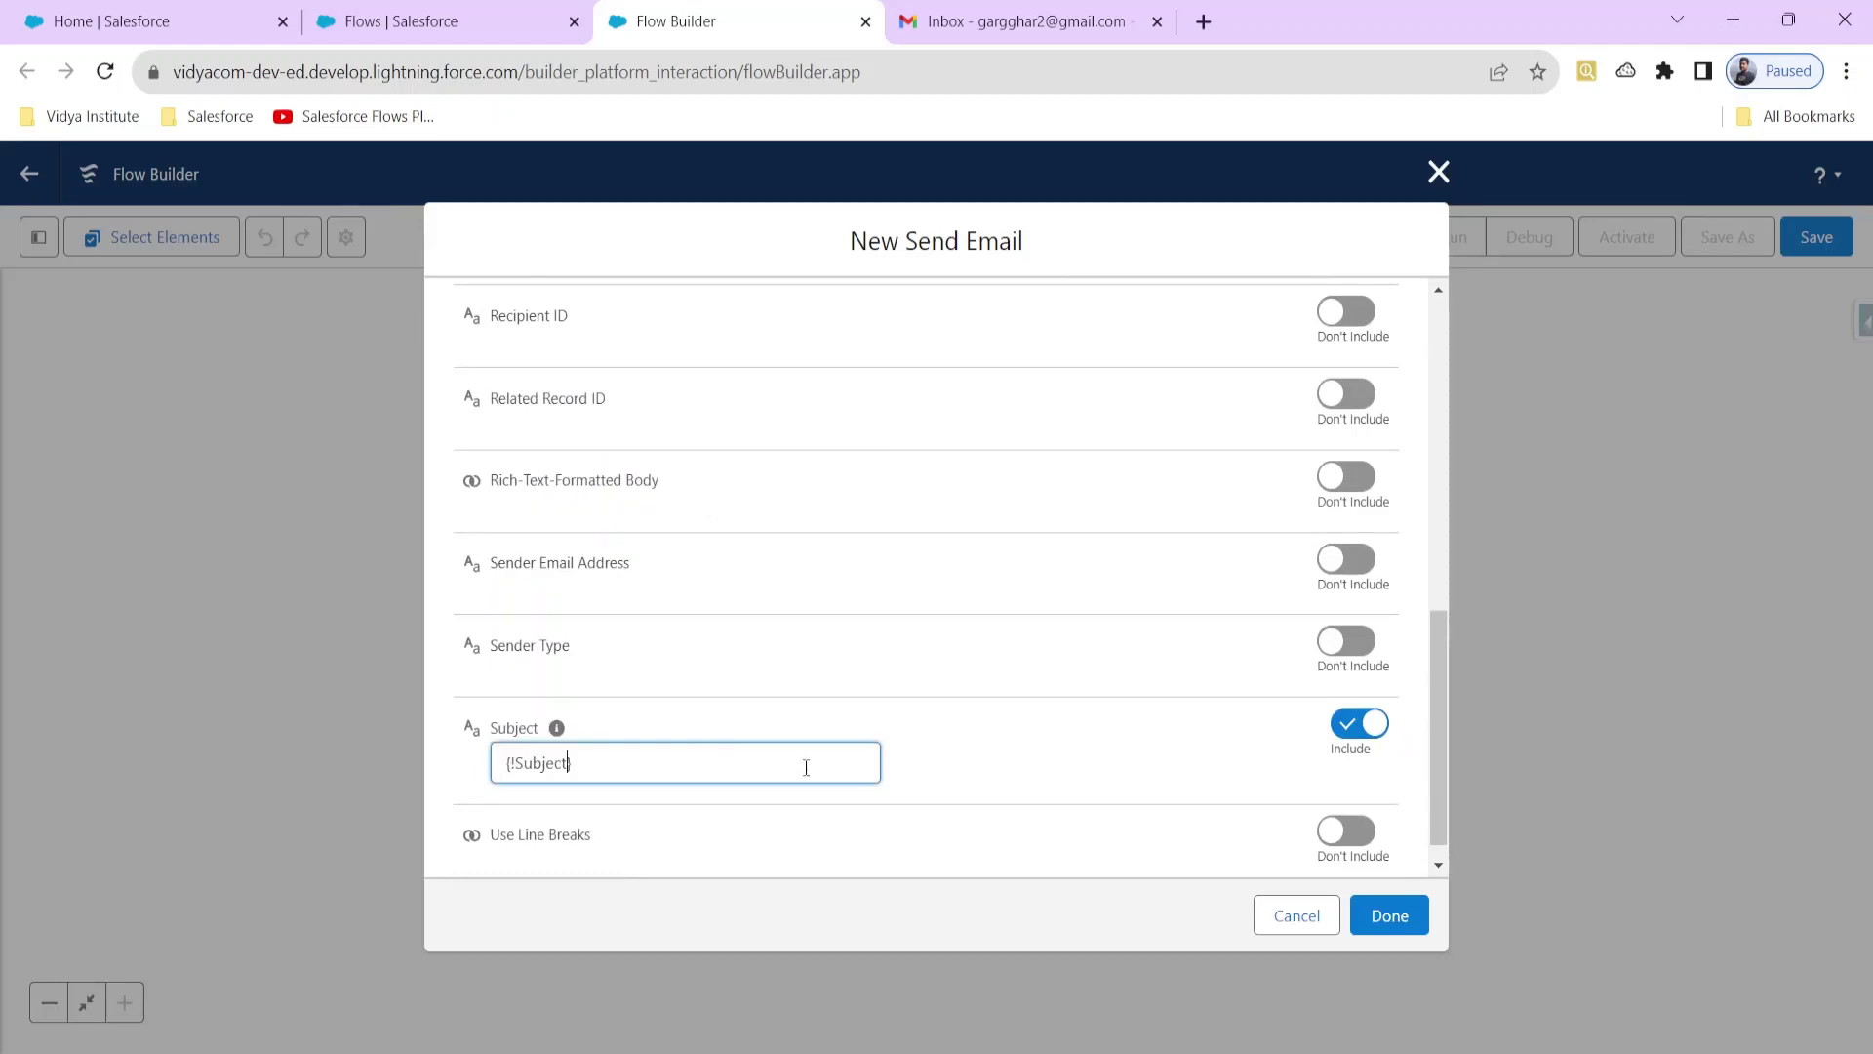
left_click(993, 728)
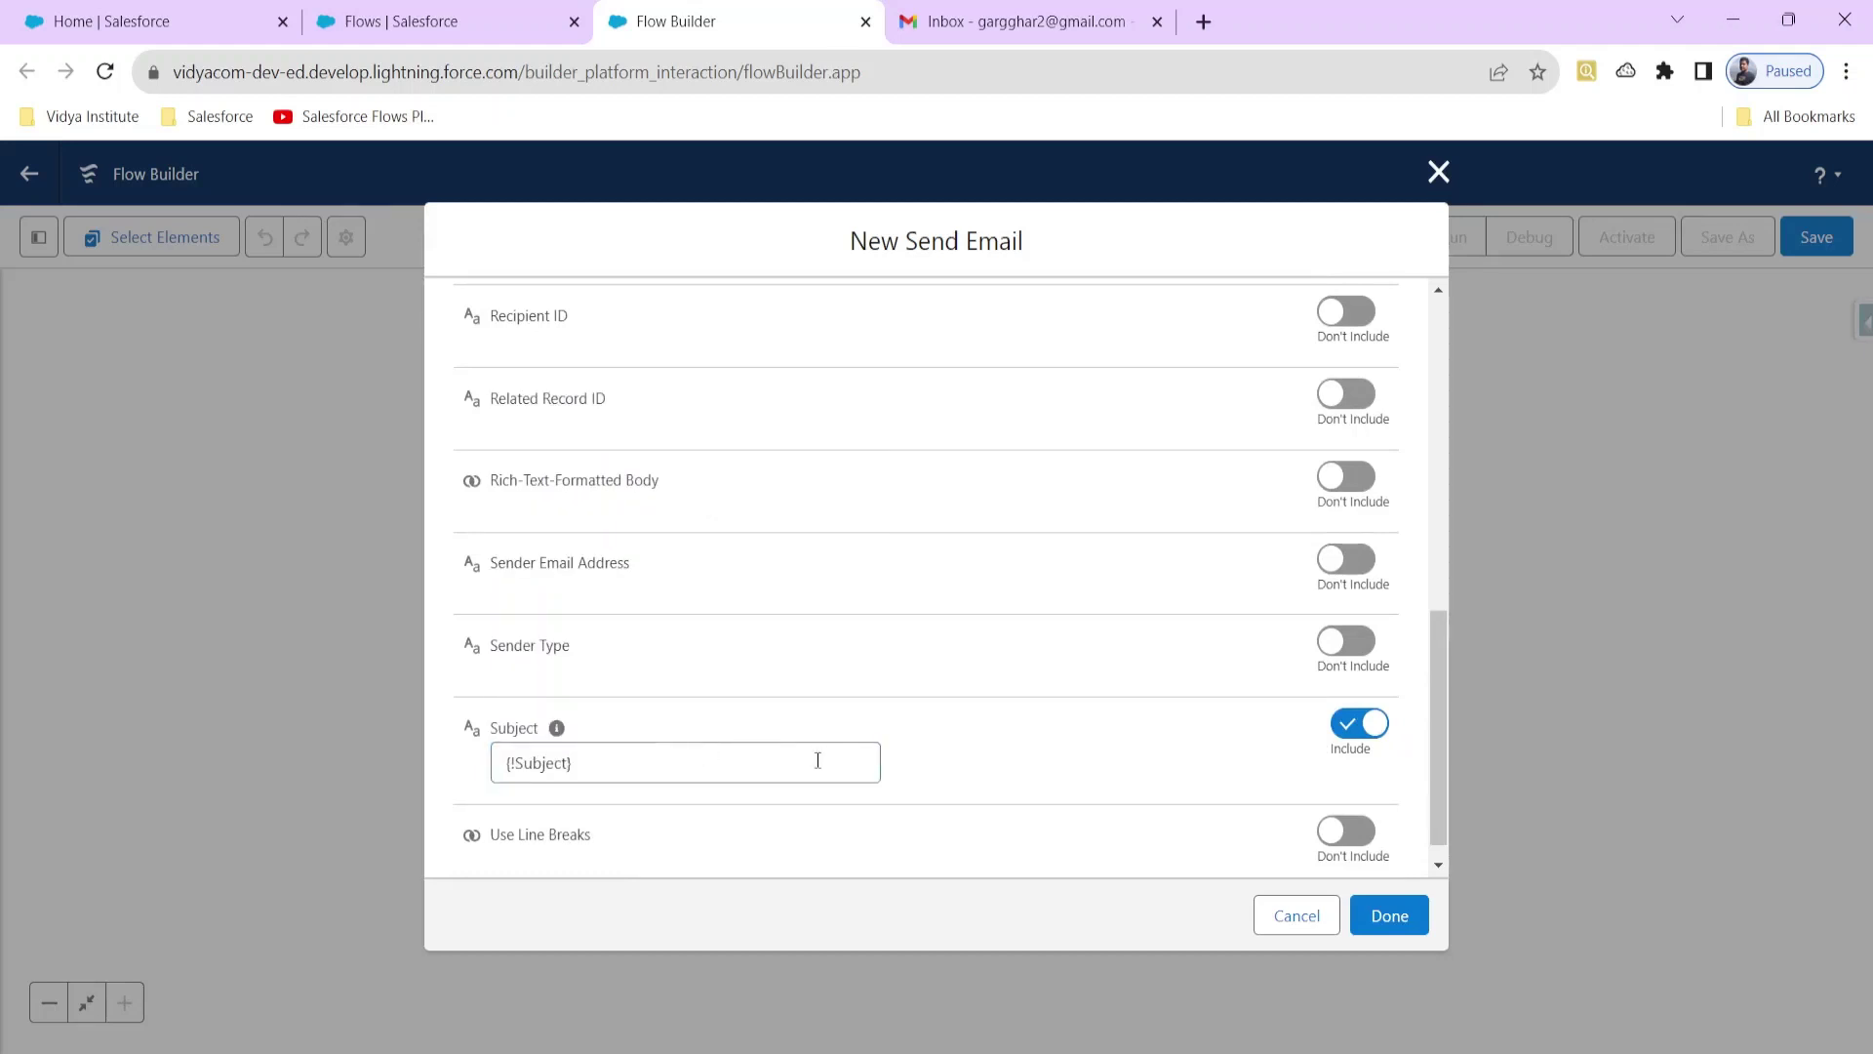
Step: Include the Recipient ID input in the Send Email action
scroll(1007, 719, "up", 3)
scroll(1051, 713, "up", 3)
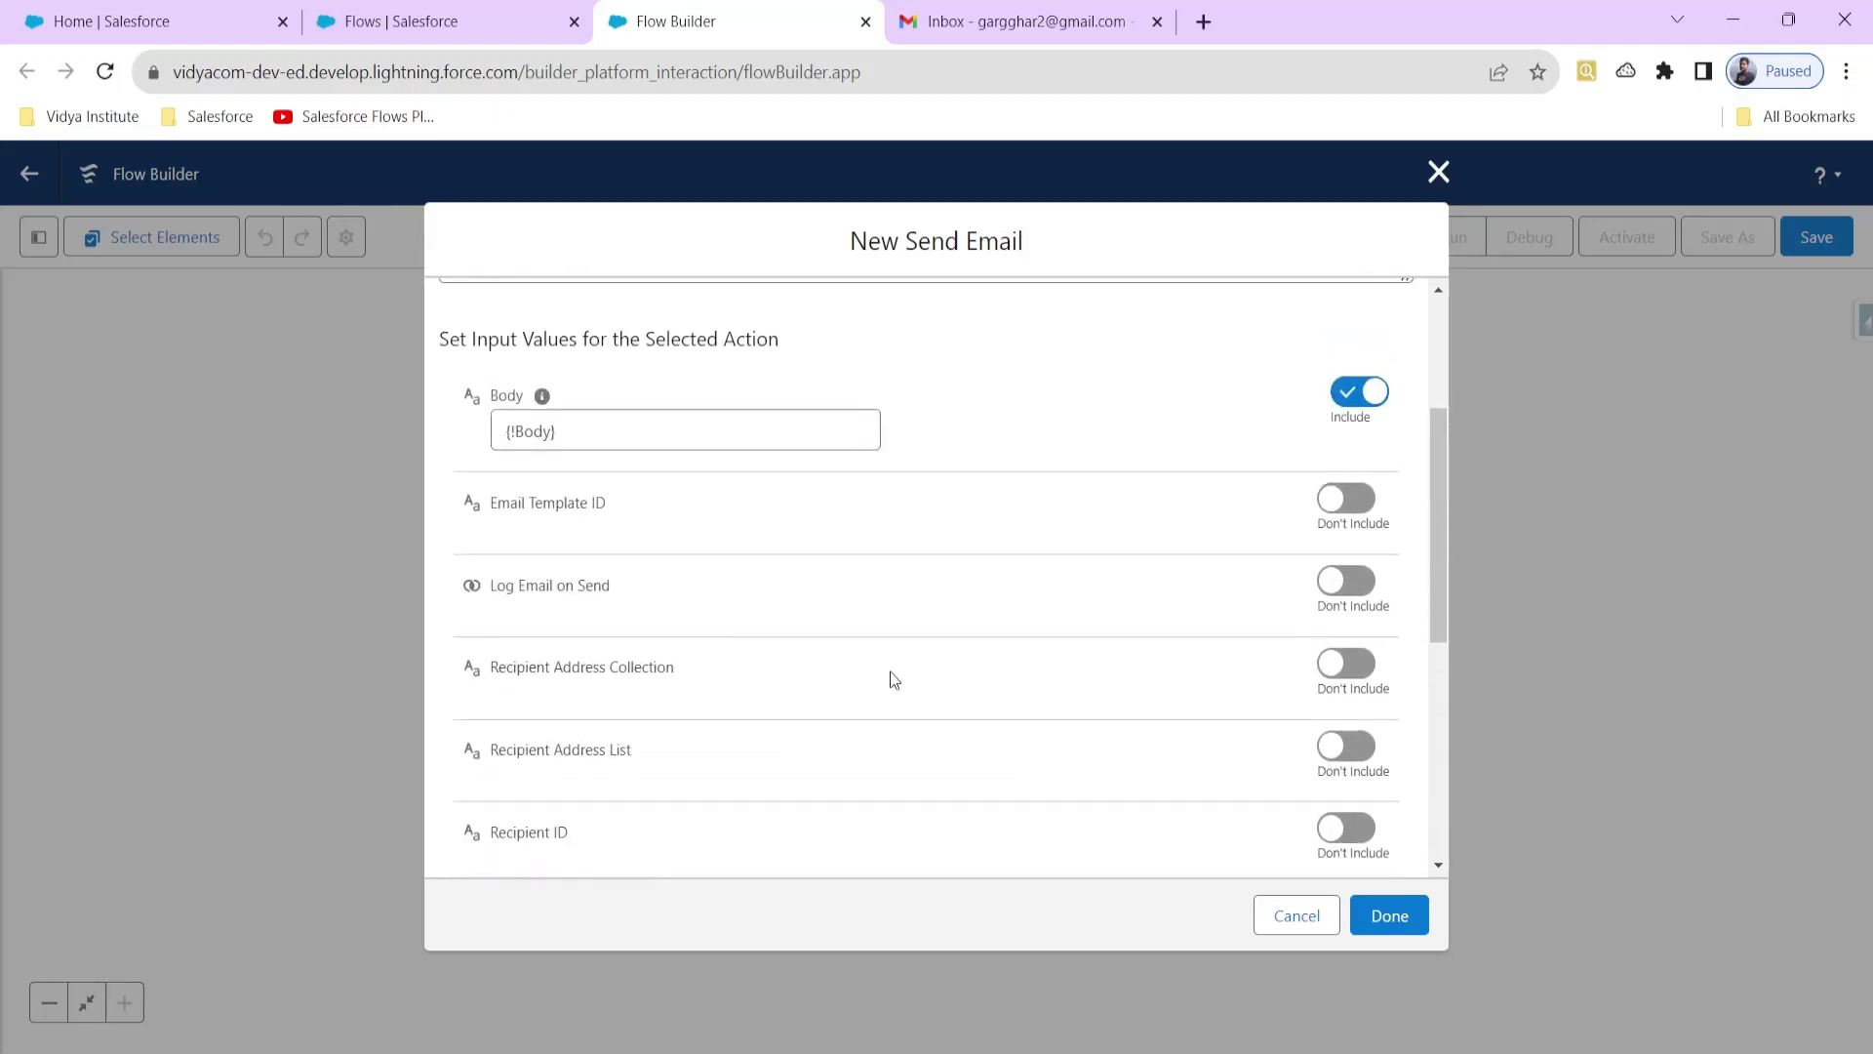
scroll(585, 700, "down", 1)
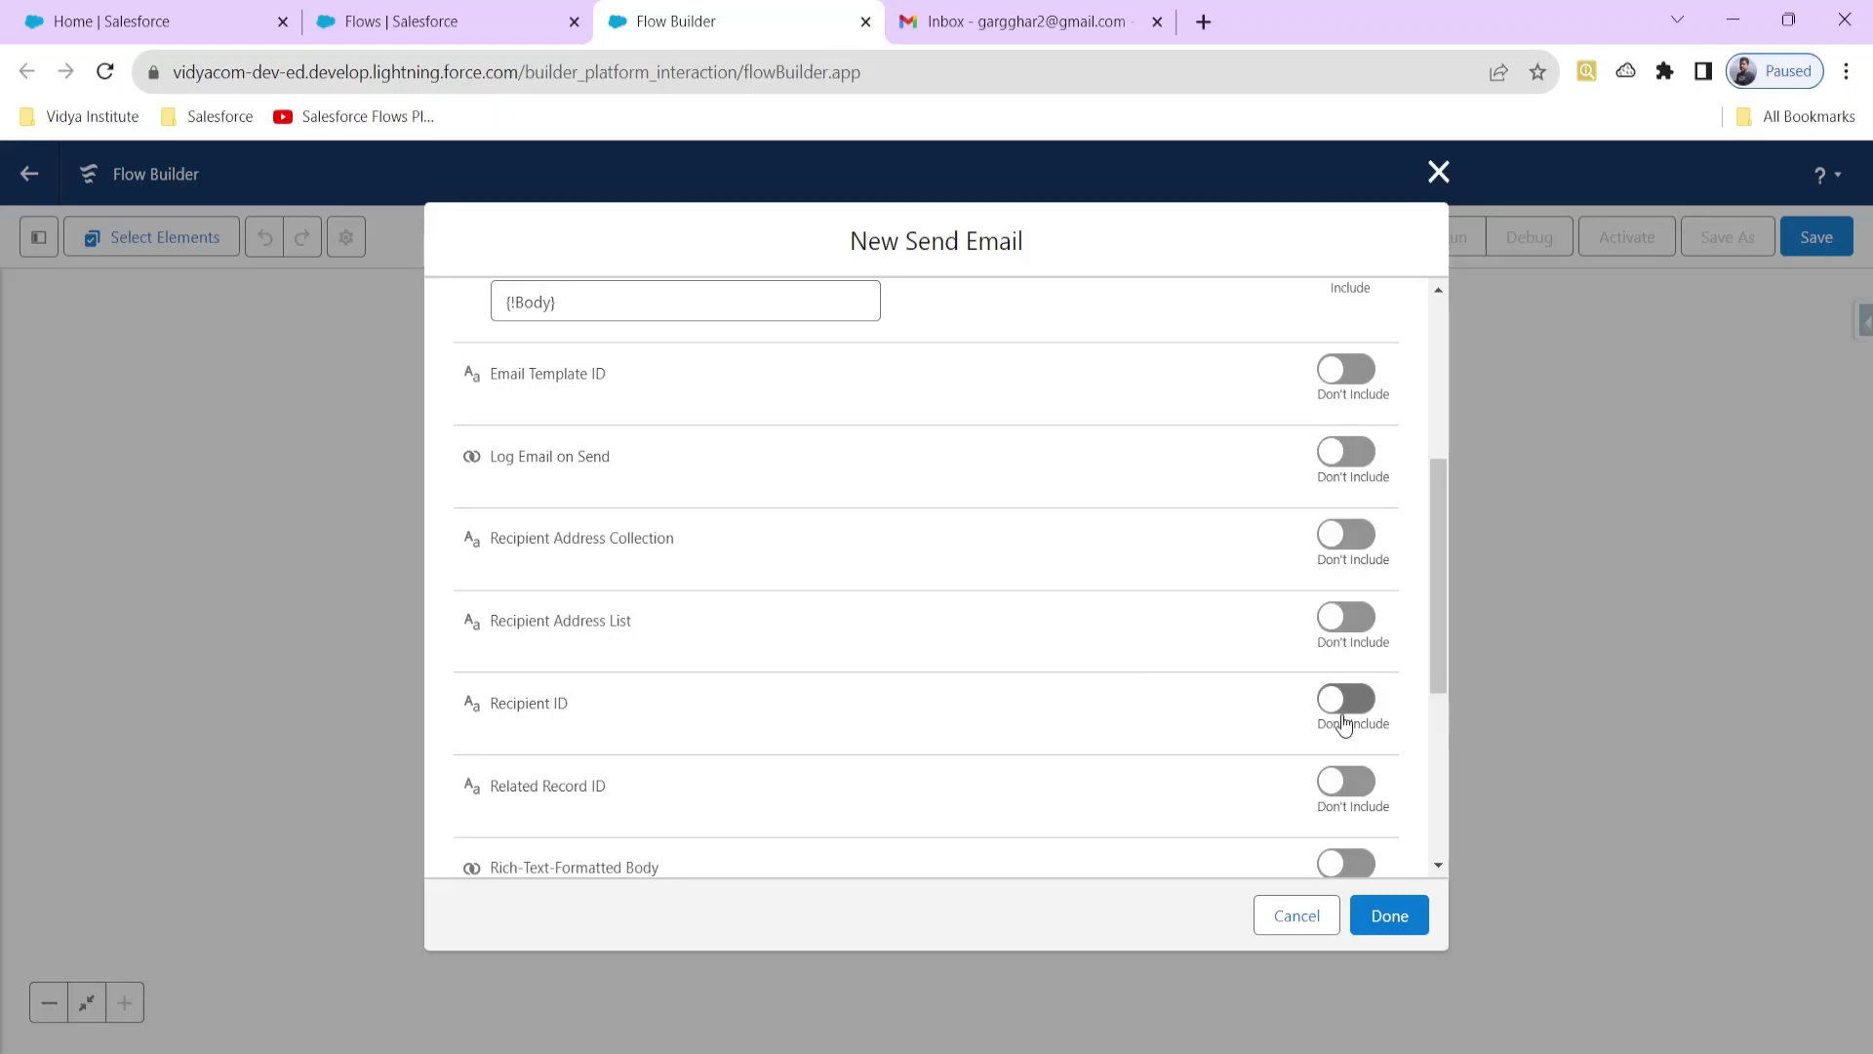
left_click(1344, 717)
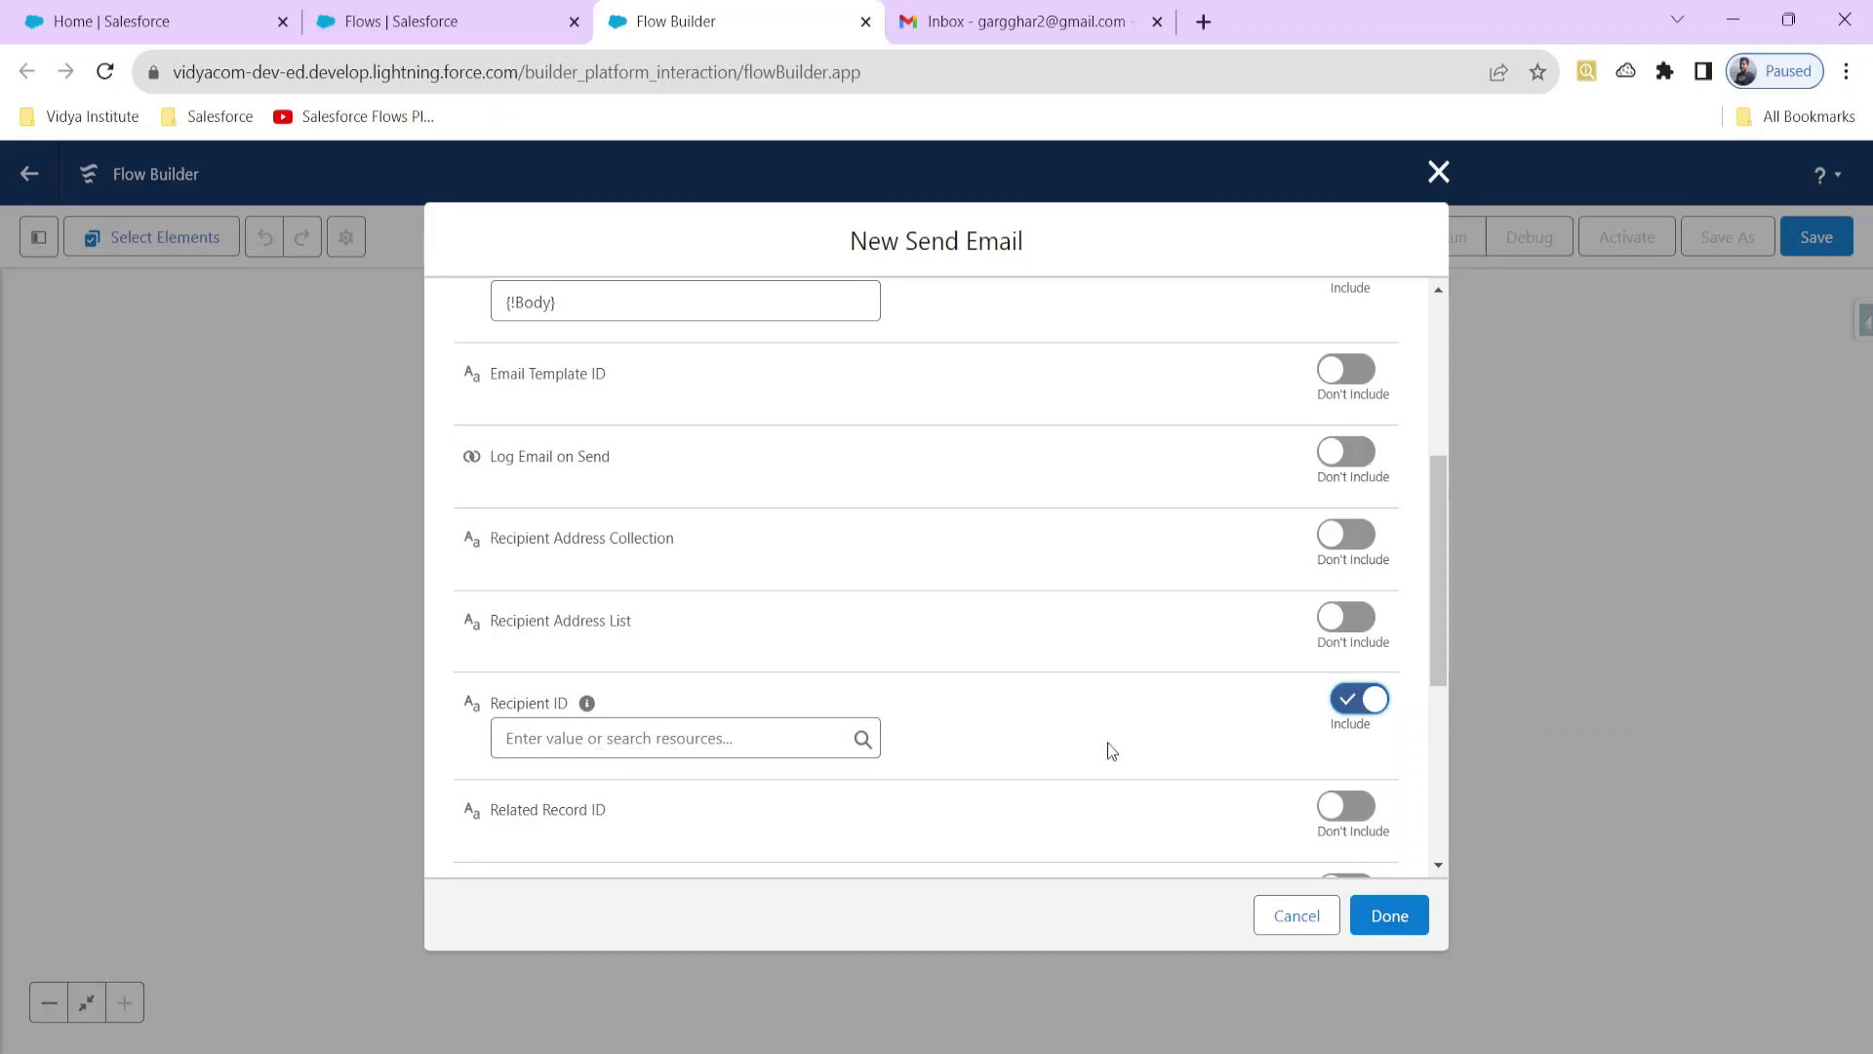
Step: Swap Recipient ID for Recipient Address List and enter the recipient's e-mail address
left_click(1361, 698)
left_click(1356, 634)
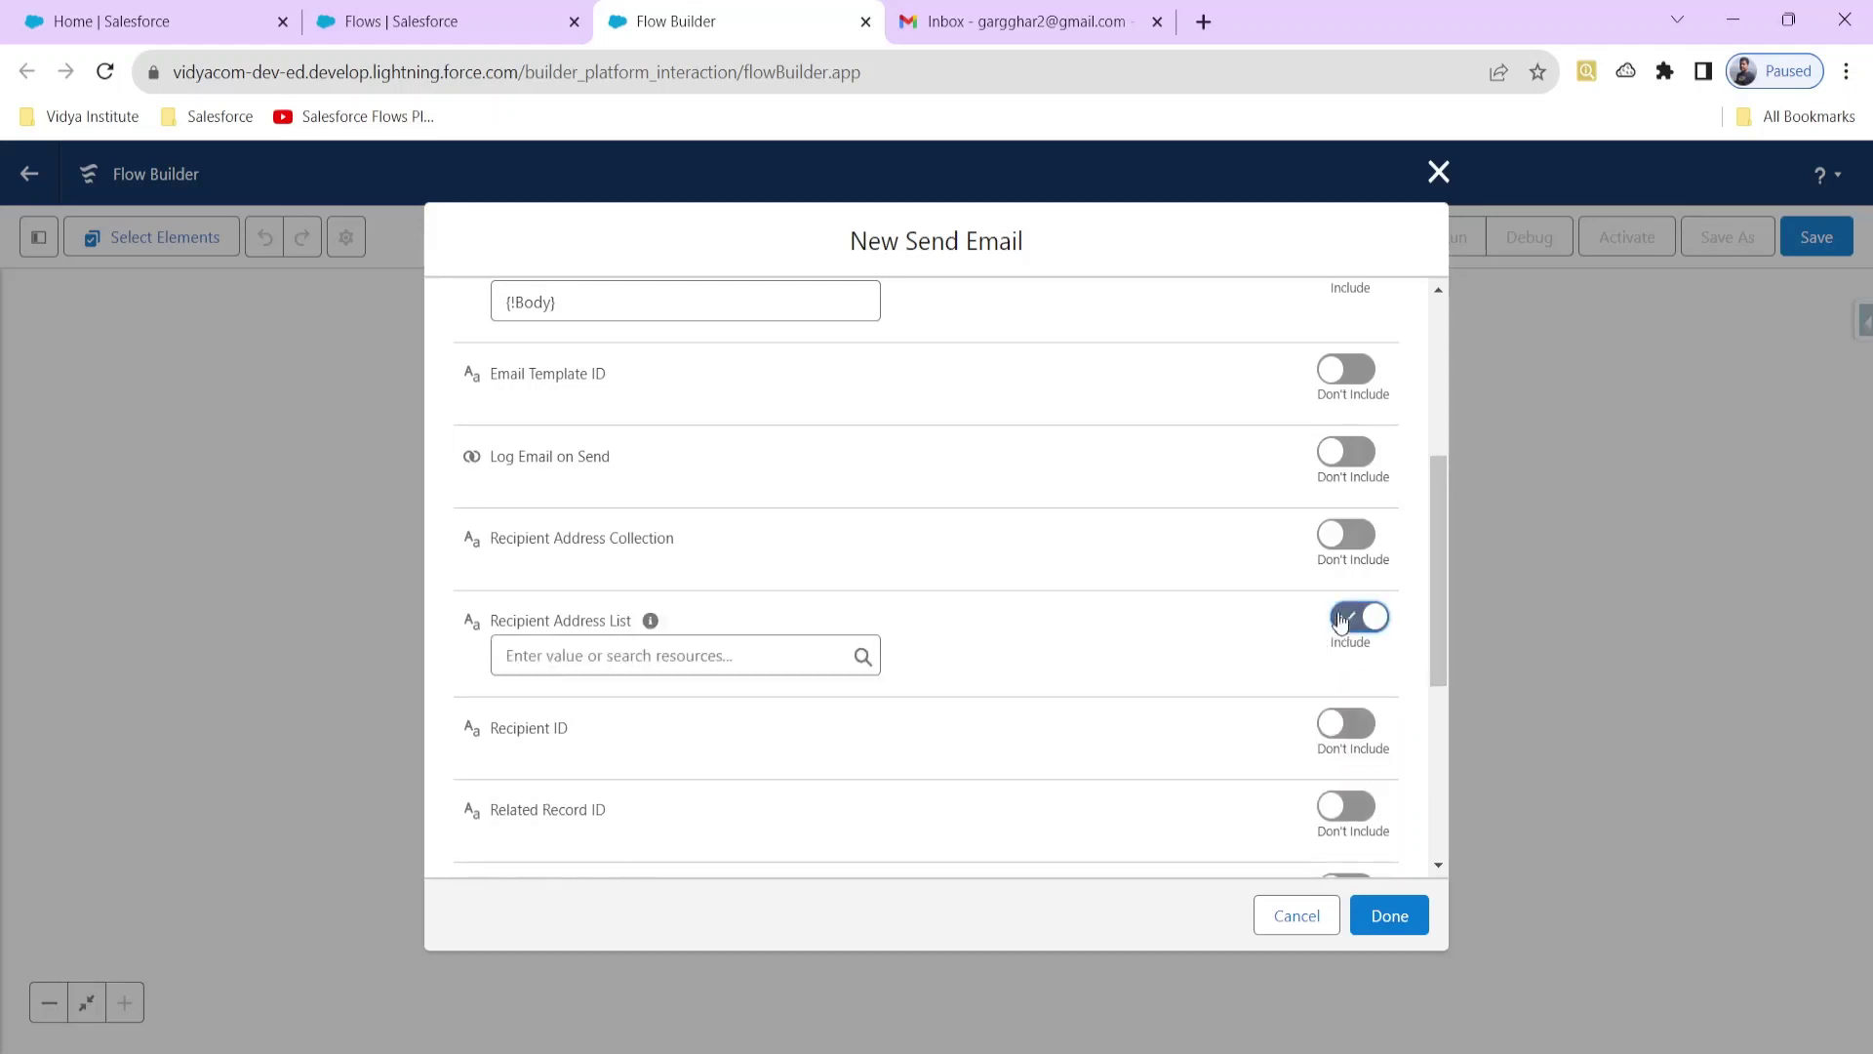
left_click(719, 653)
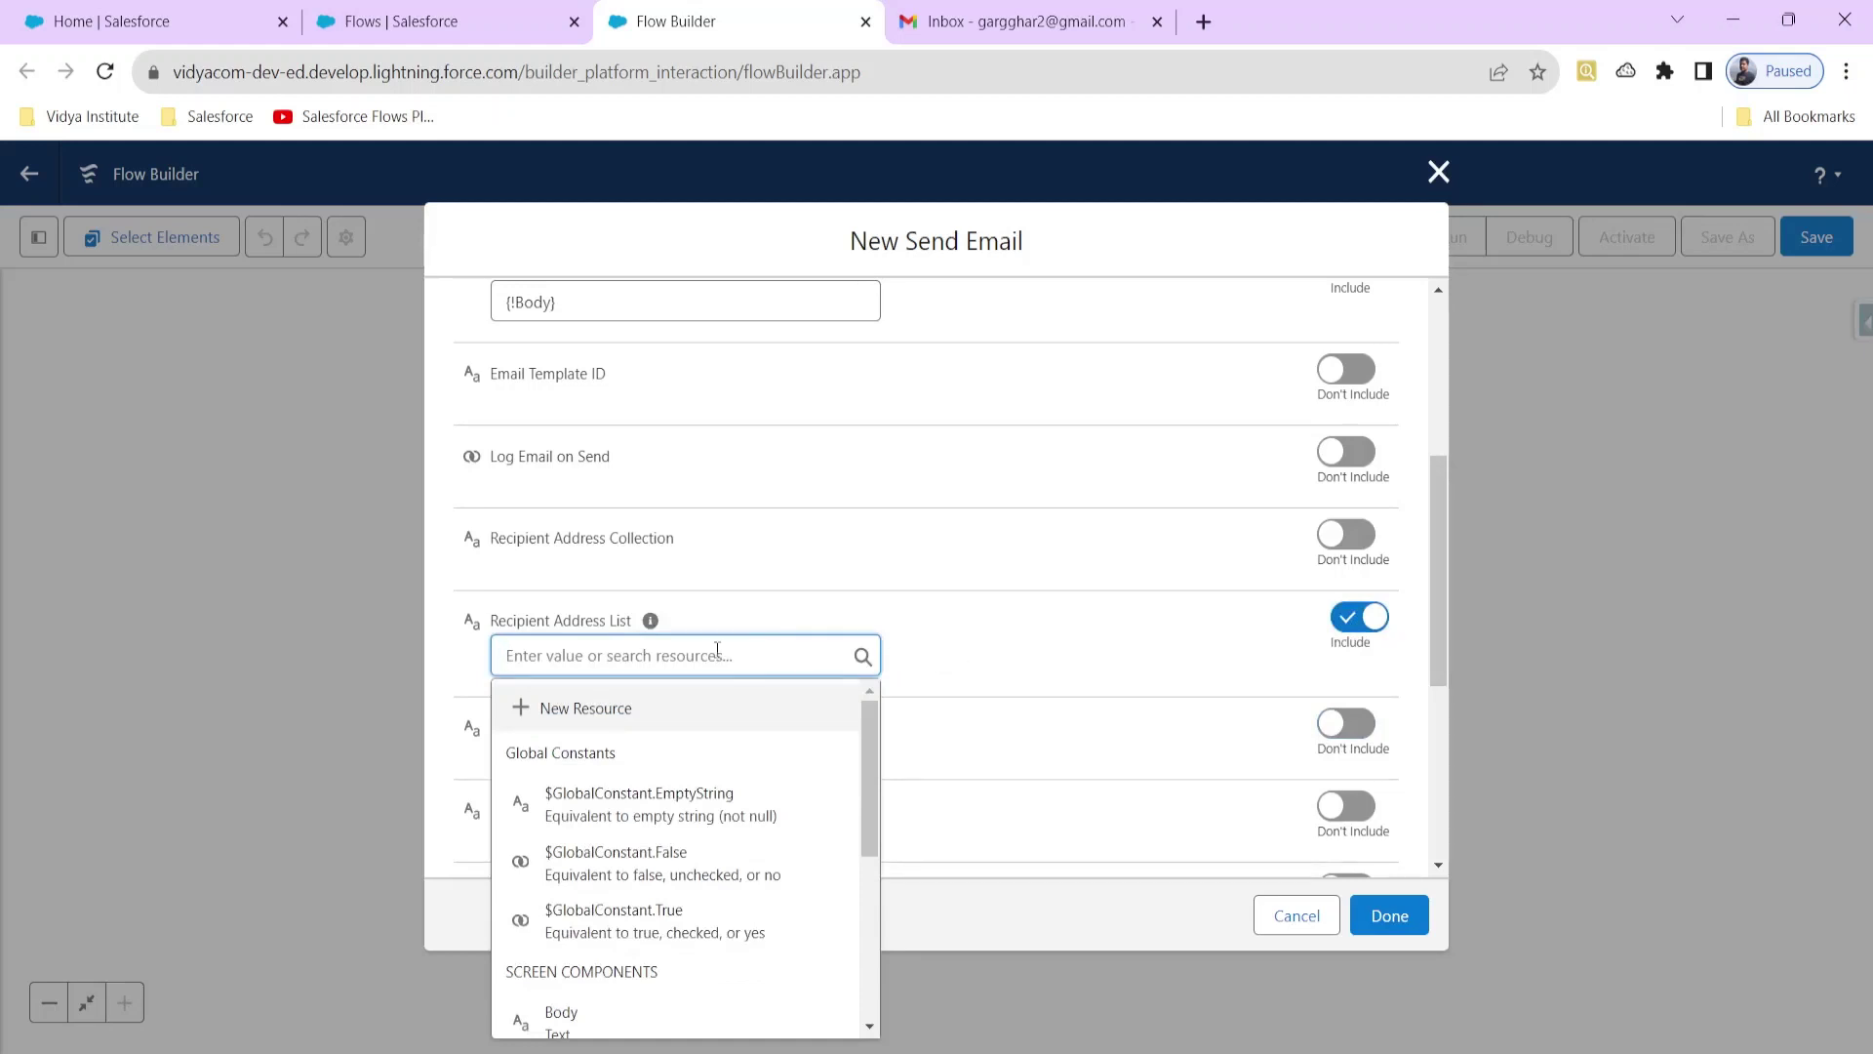
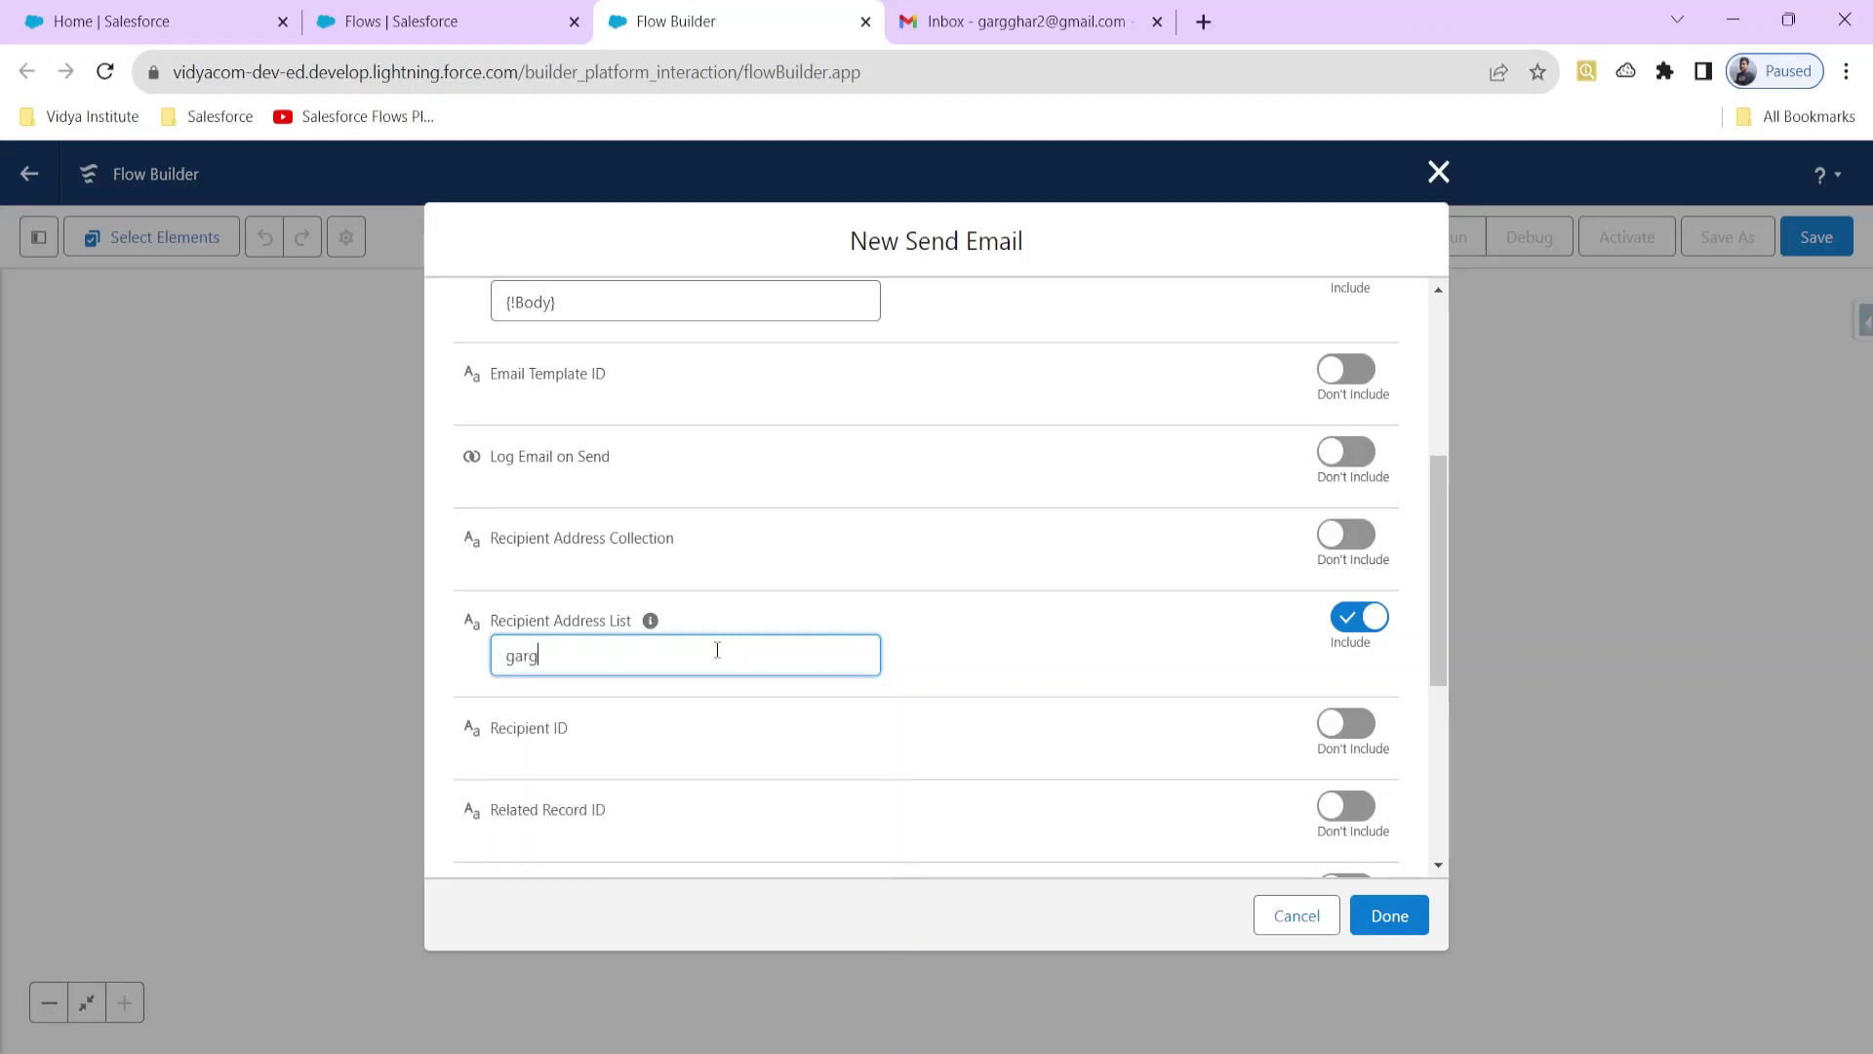
left_click(937, 636)
mouse_move(649, 623)
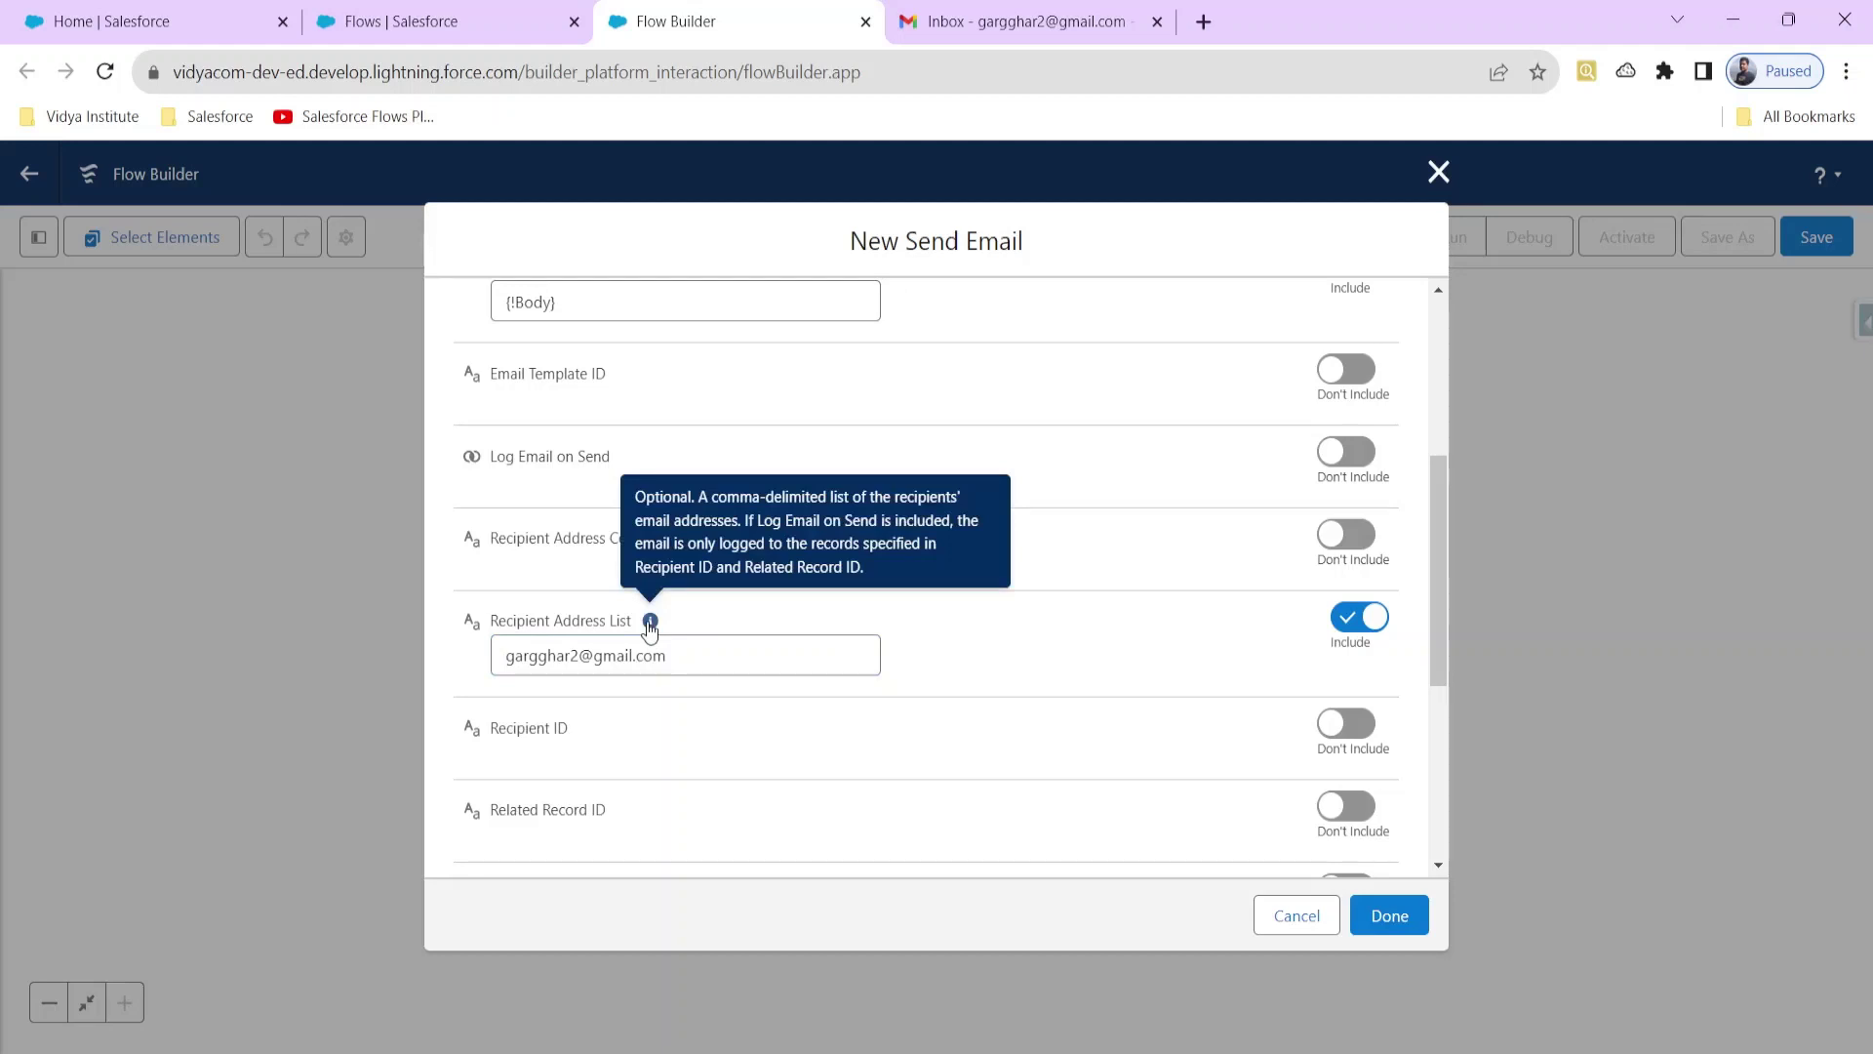
left_click(677, 655)
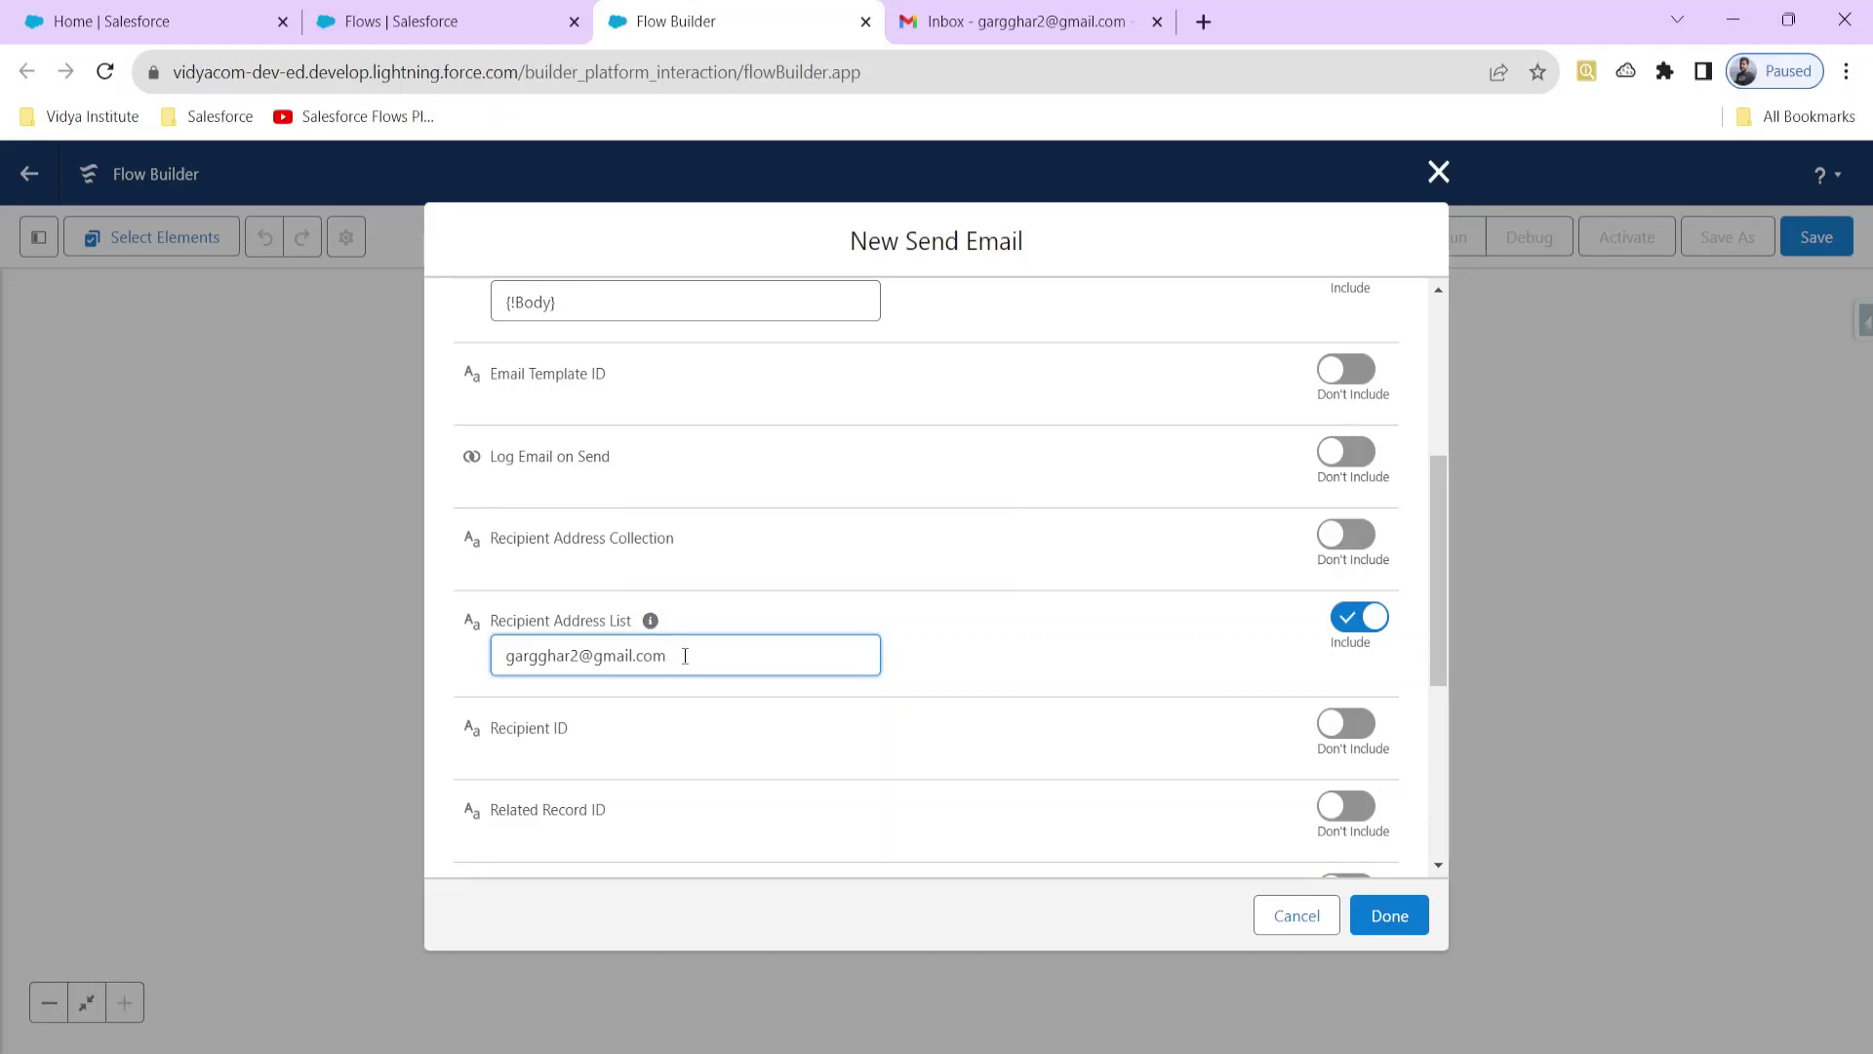
Step: Switch the Email Template ID toggle to Include without entering a template value
scroll(734, 652, "down", 1)
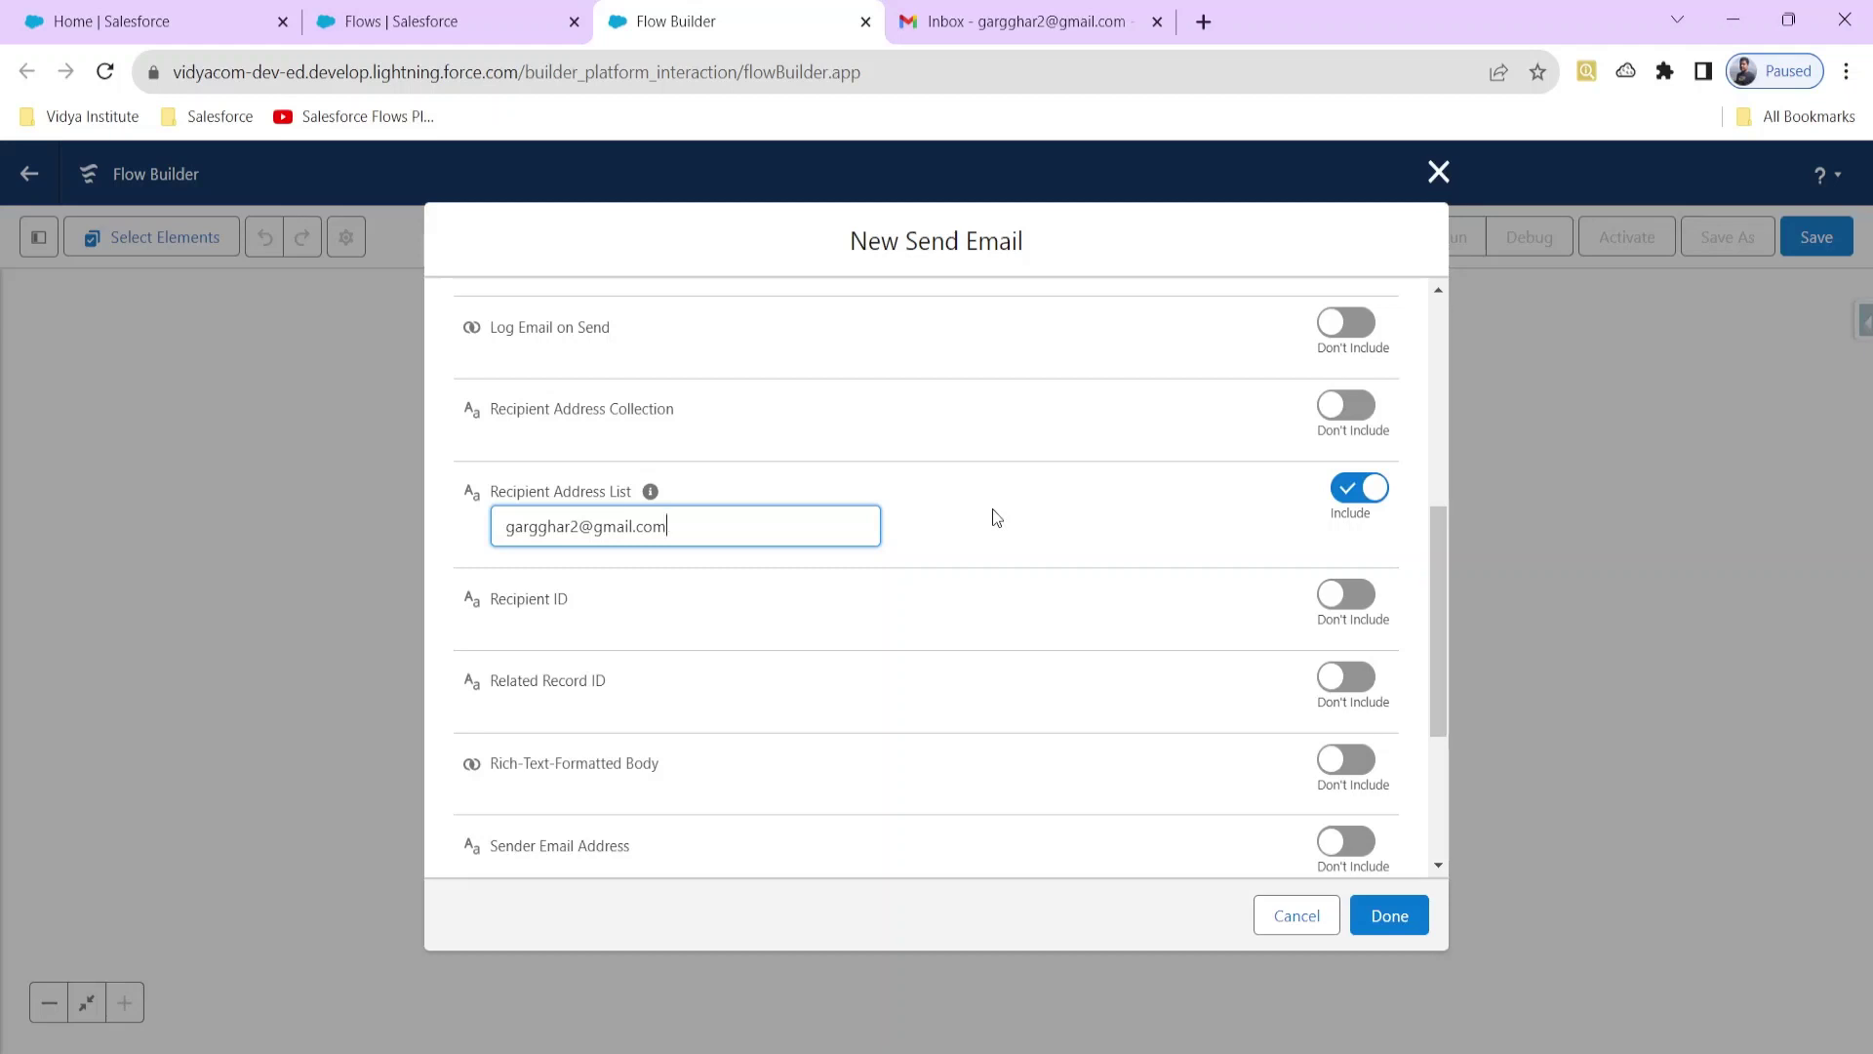
scroll(997, 522, "up", 1)
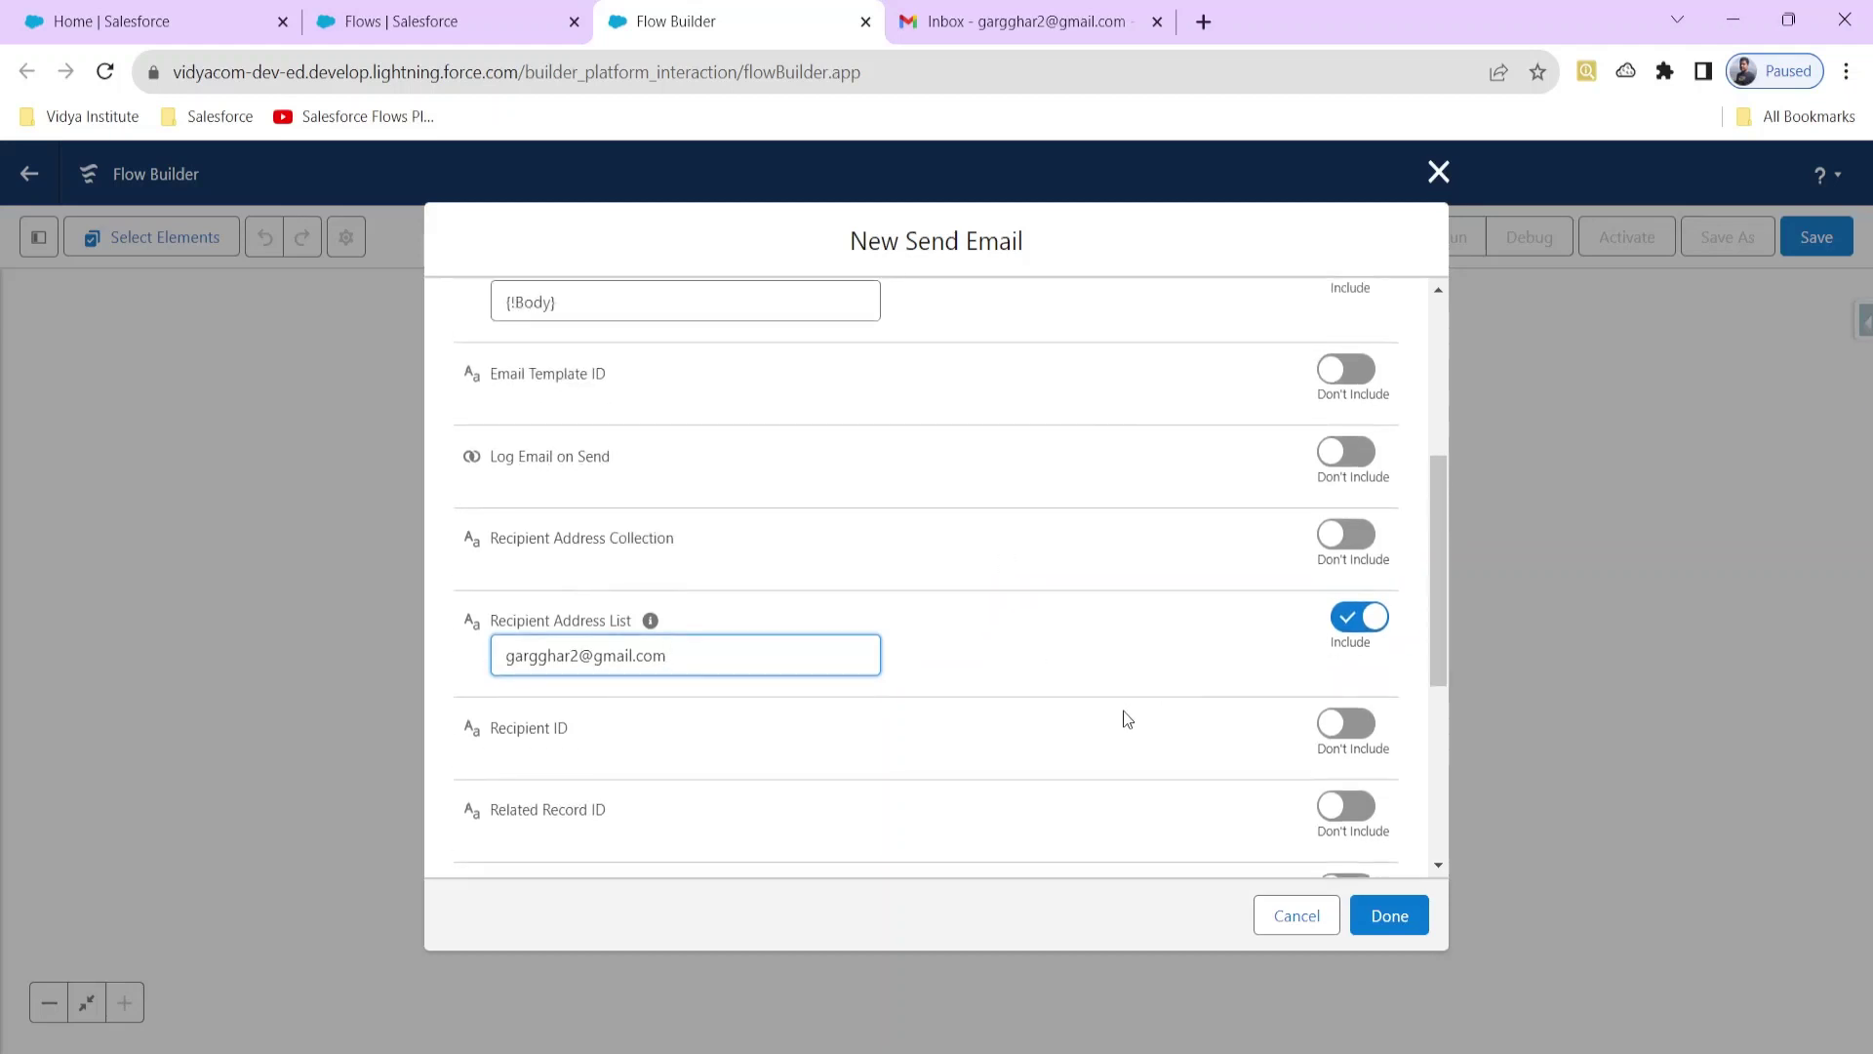
scroll(1150, 682, "up", 3)
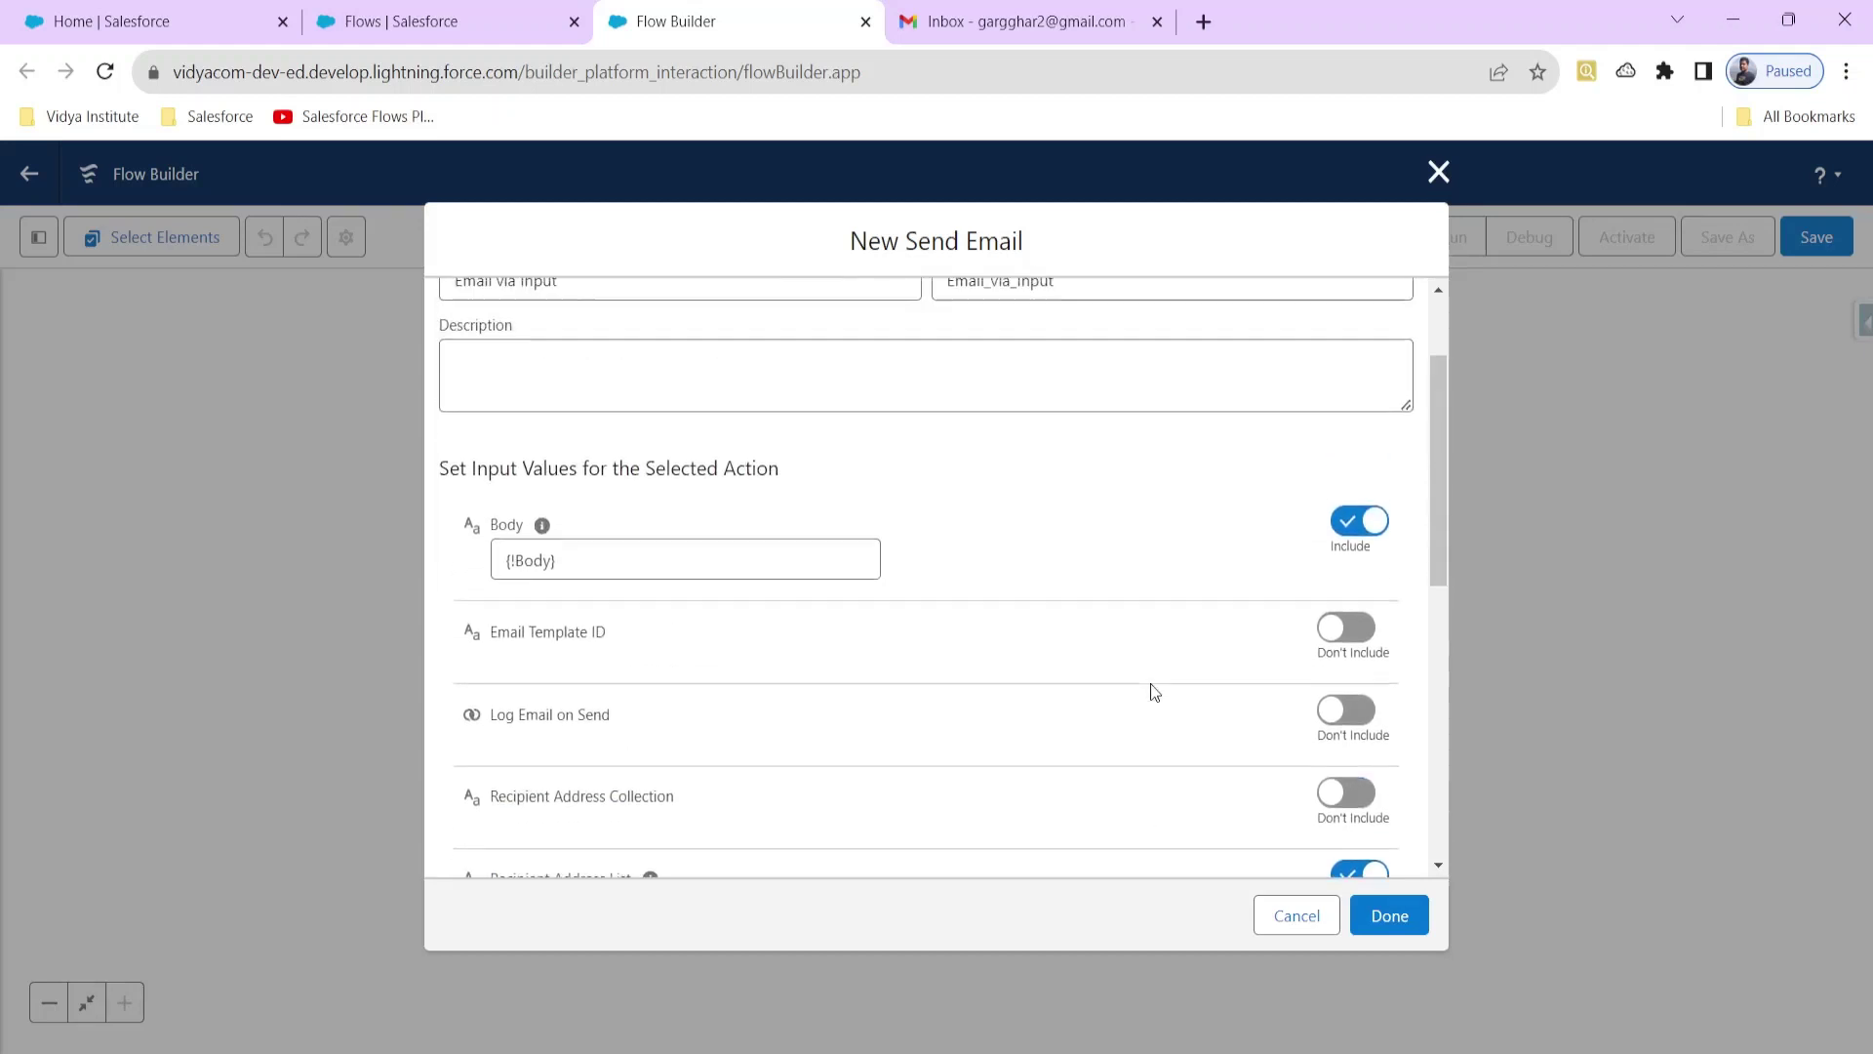
scroll(1306, 694, "down", 2)
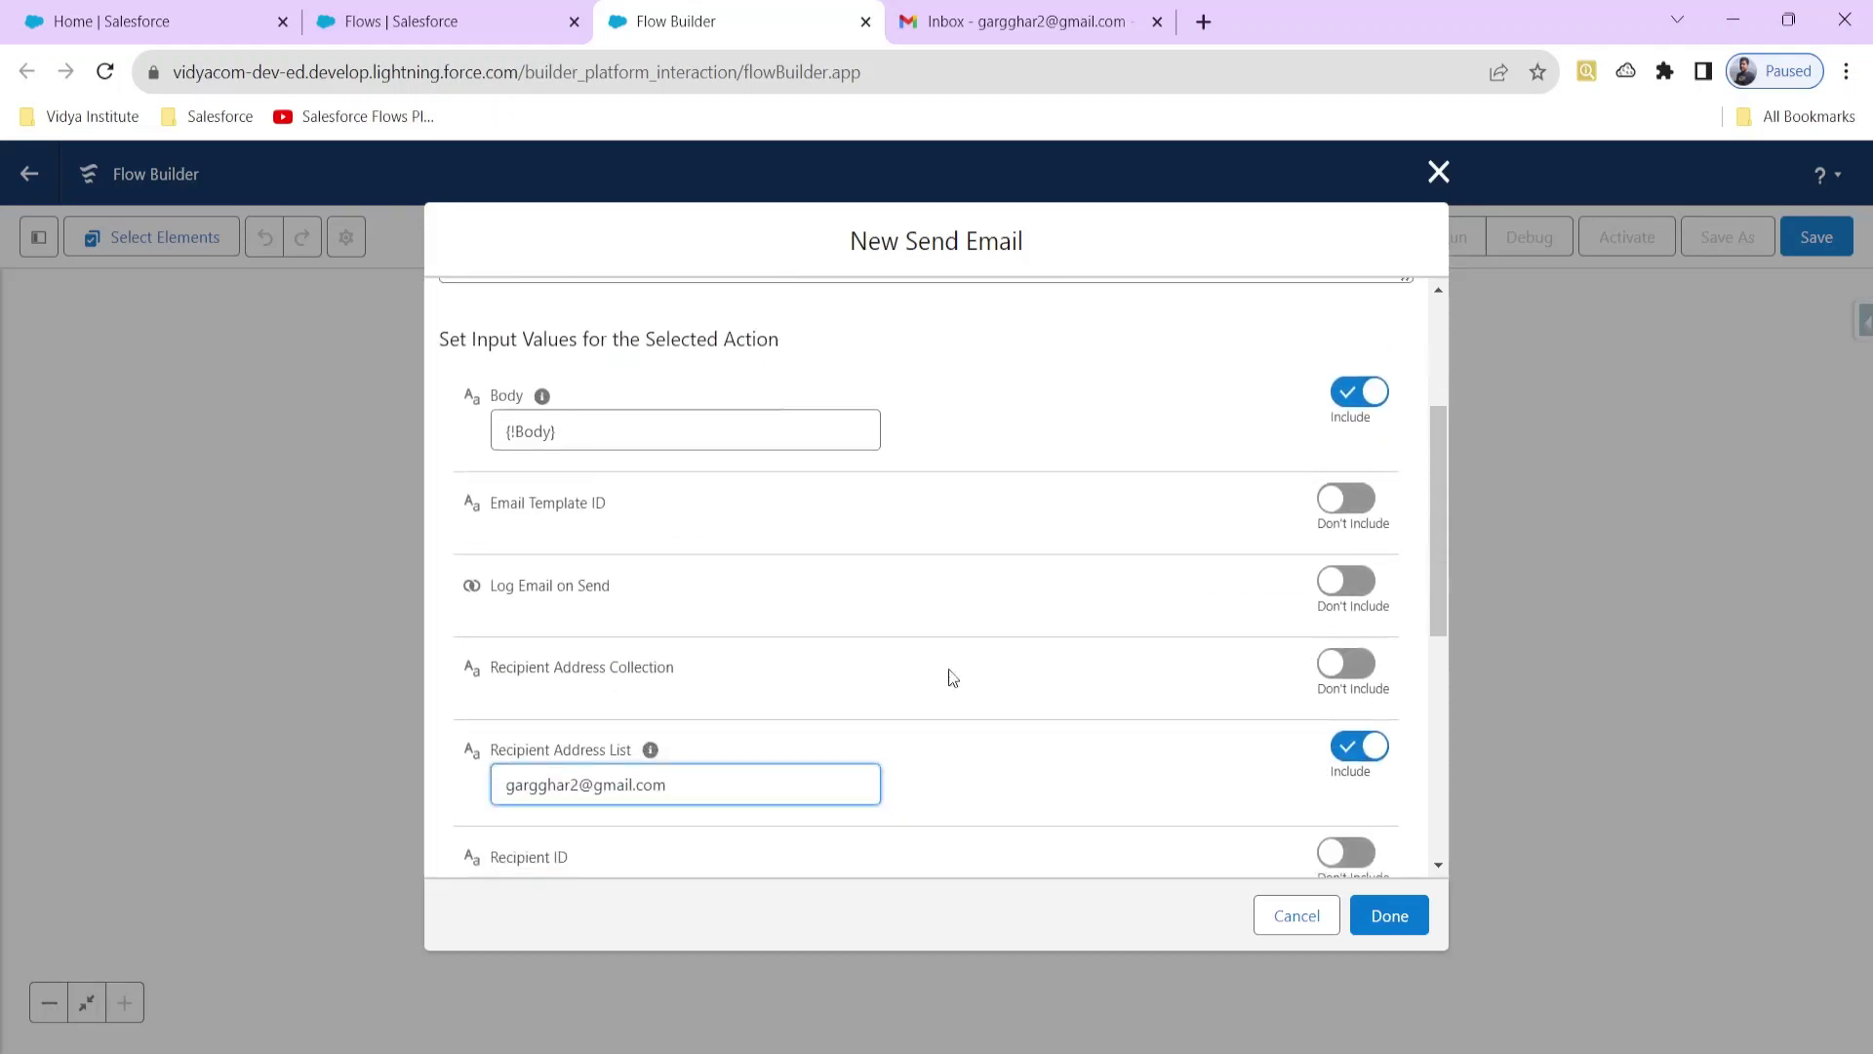
left_click(1339, 502)
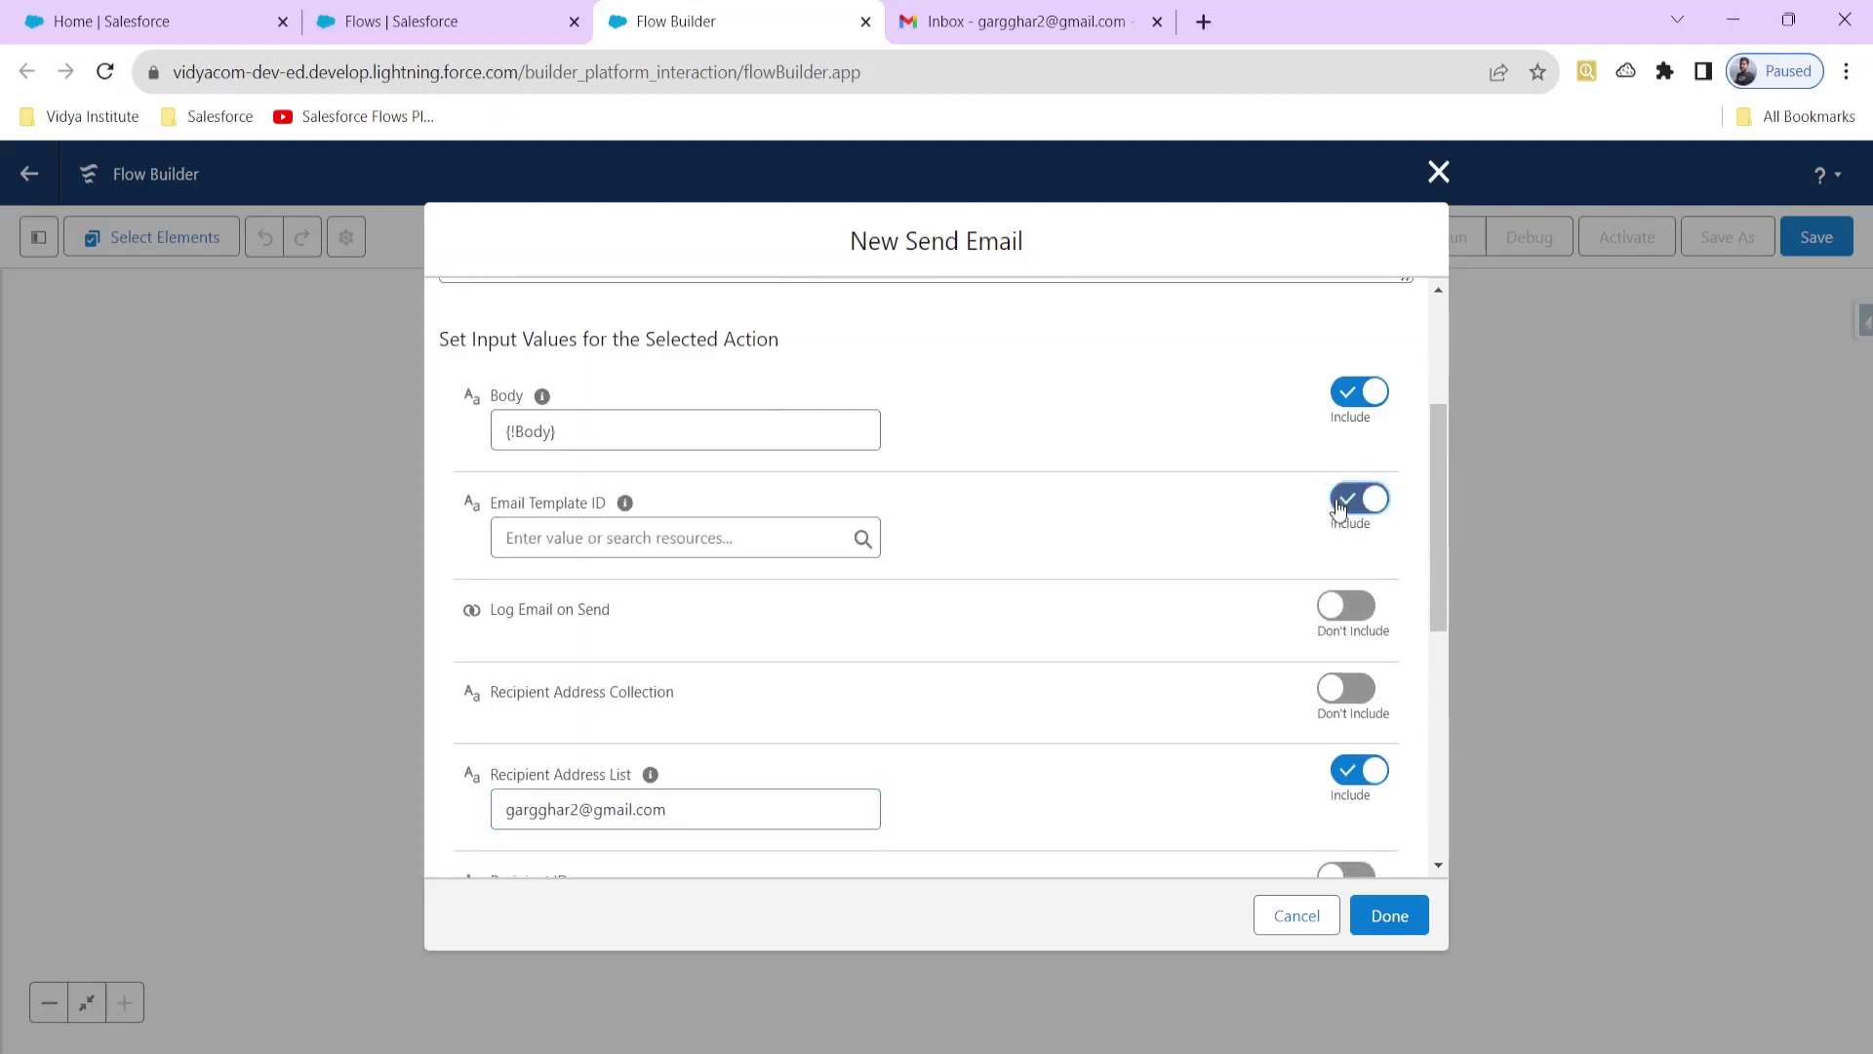
scroll(1054, 518, "up", 2)
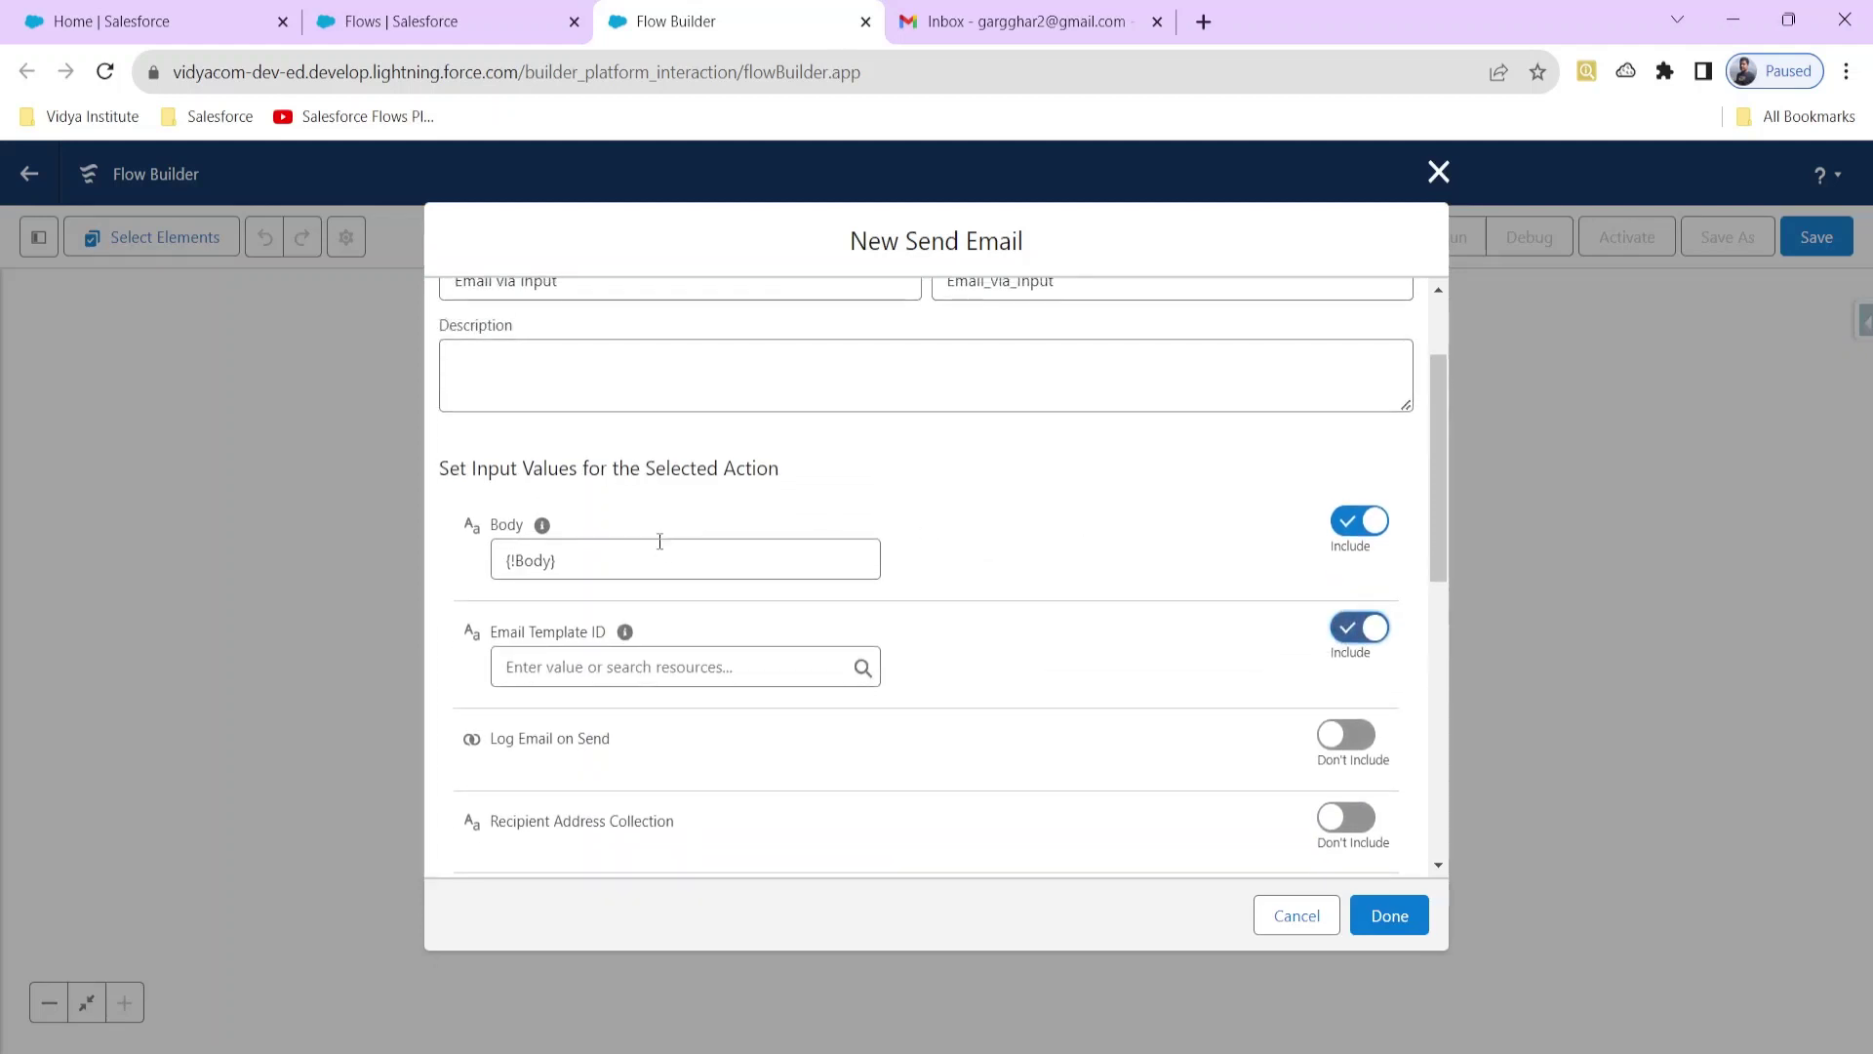
scroll(659, 542, "down", 4)
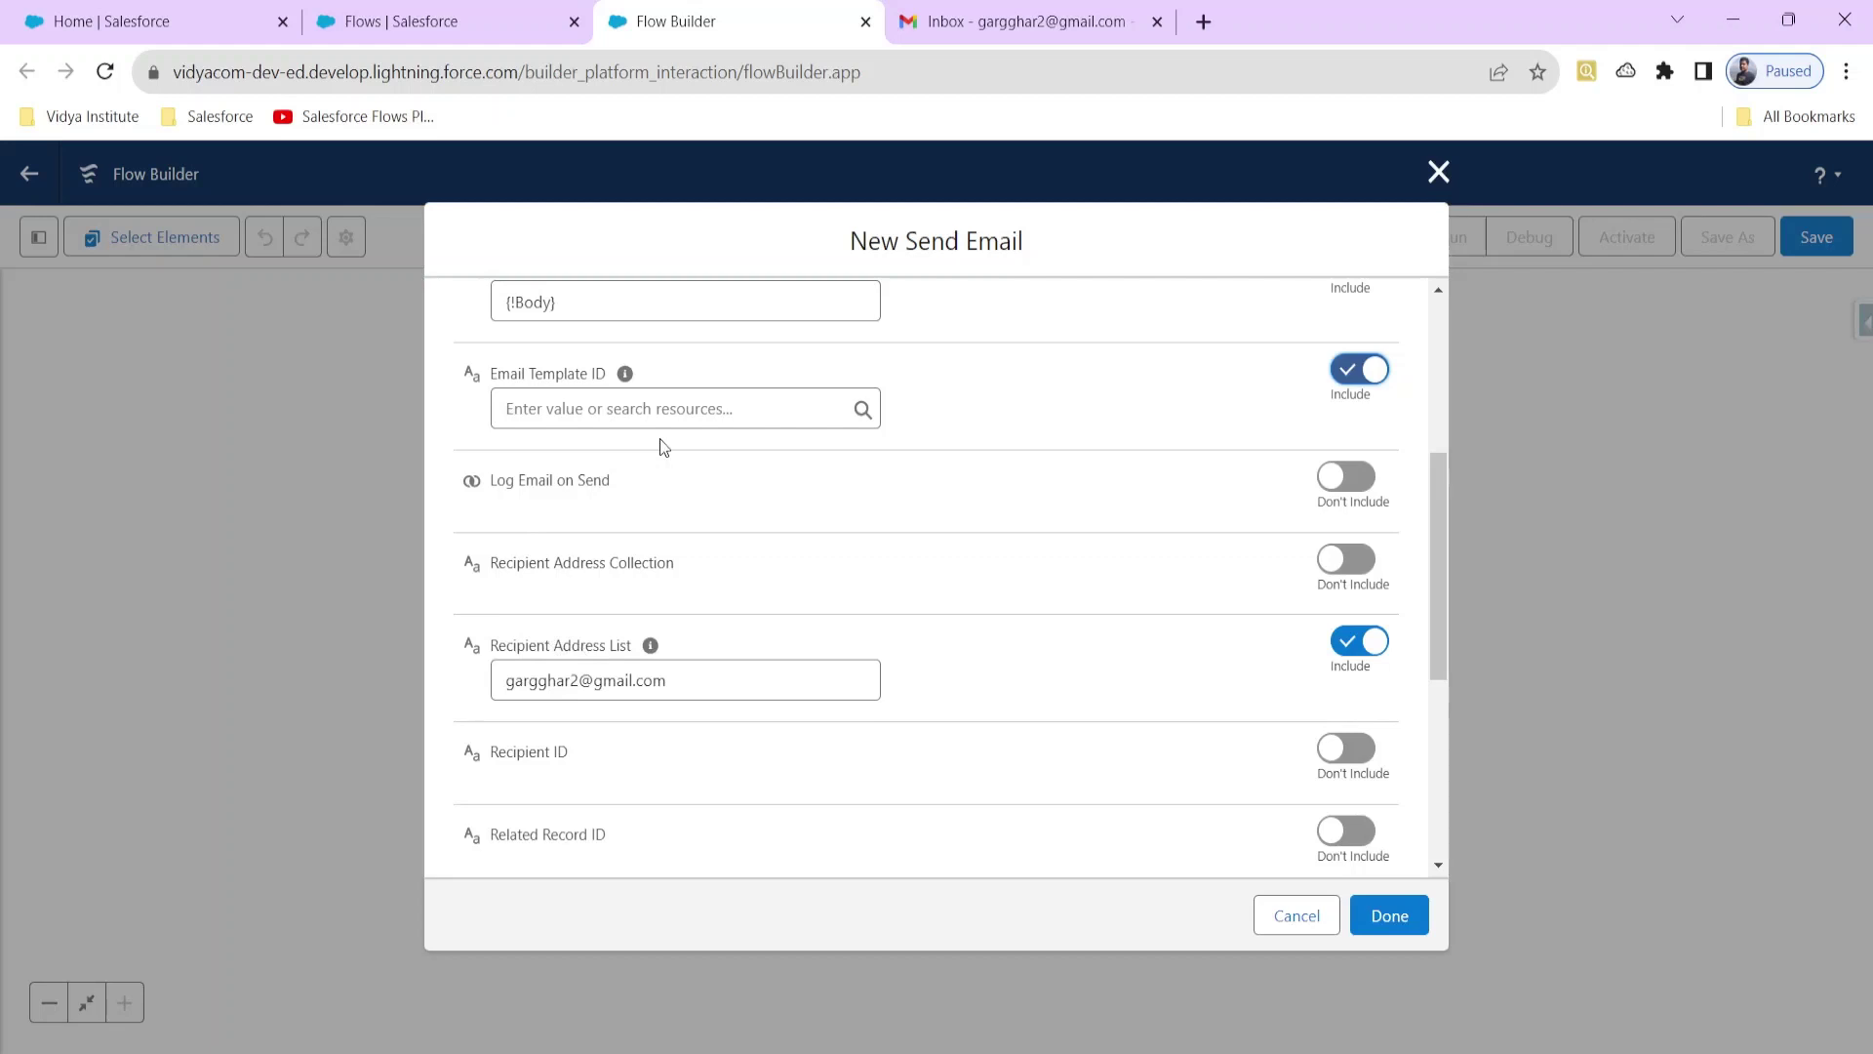
Step: Enable Folders and Enhanced Sharing for Lightning Email Templates via Quick Find 'email tem'
left_click(410, 20)
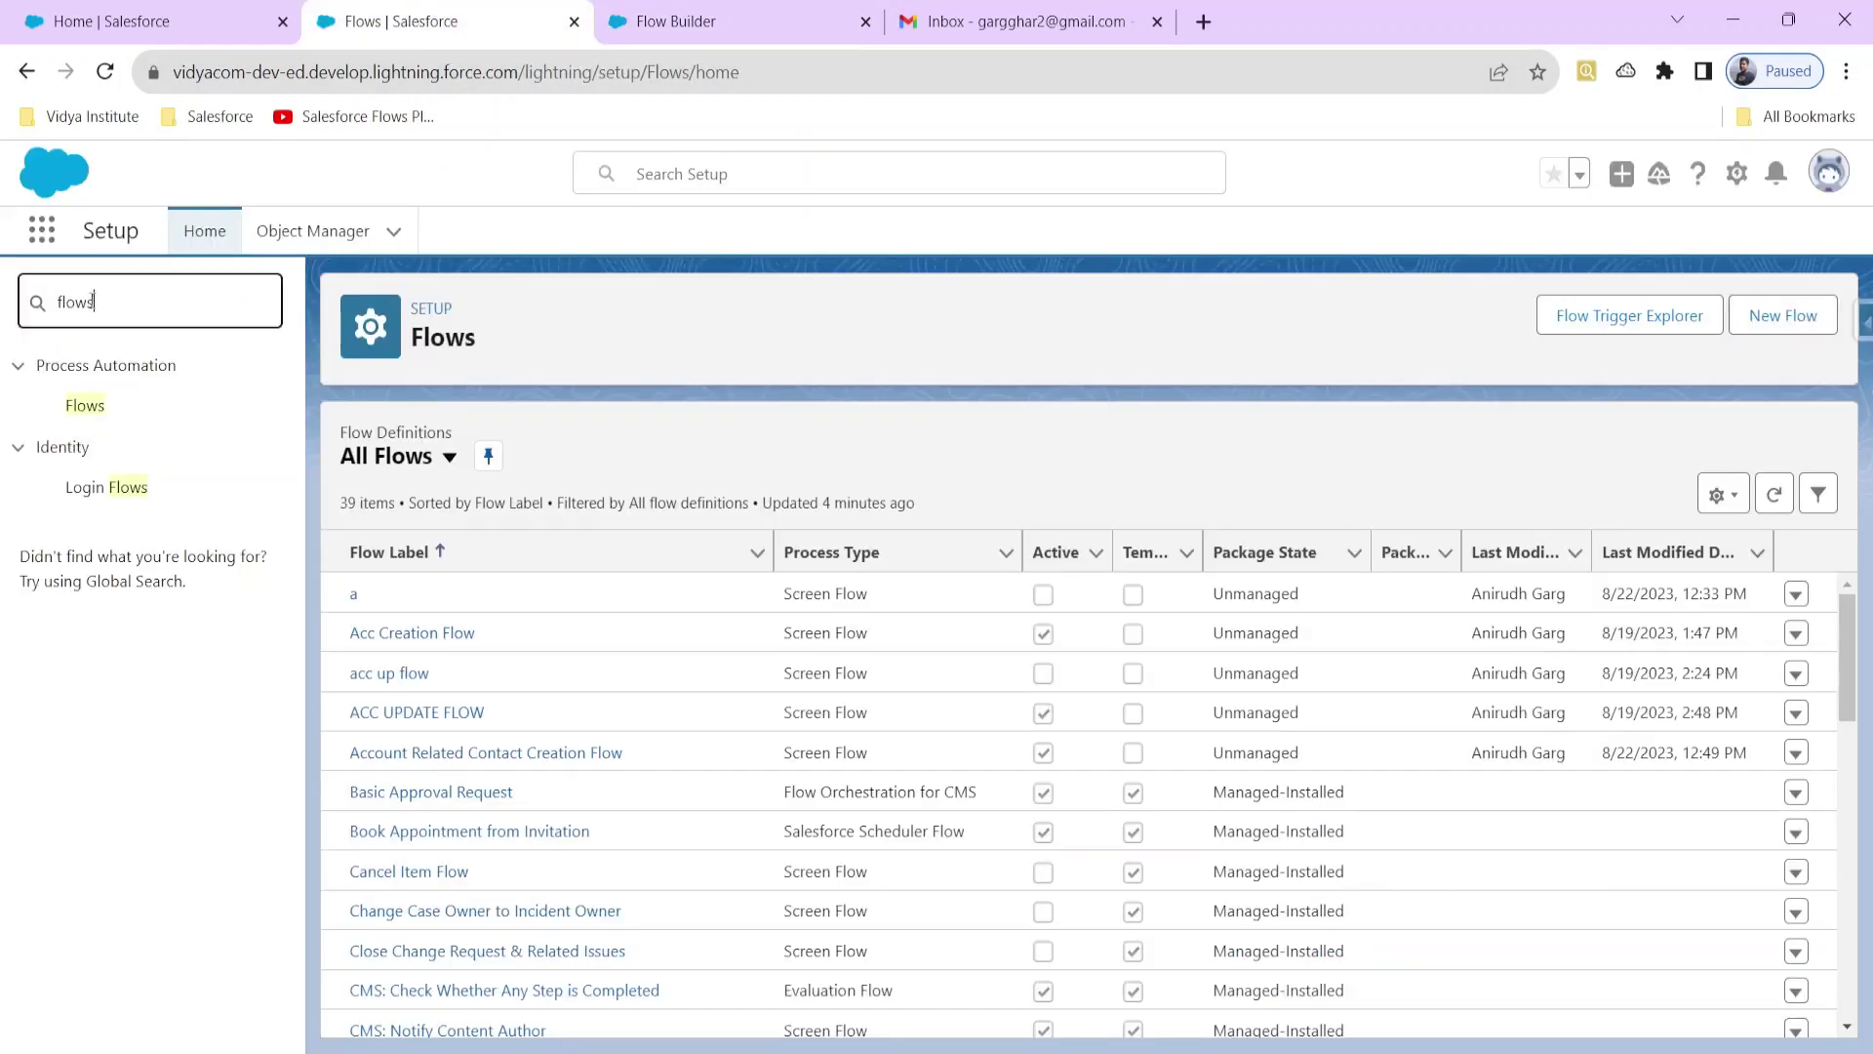
key("ctrl+a")
type("email t")
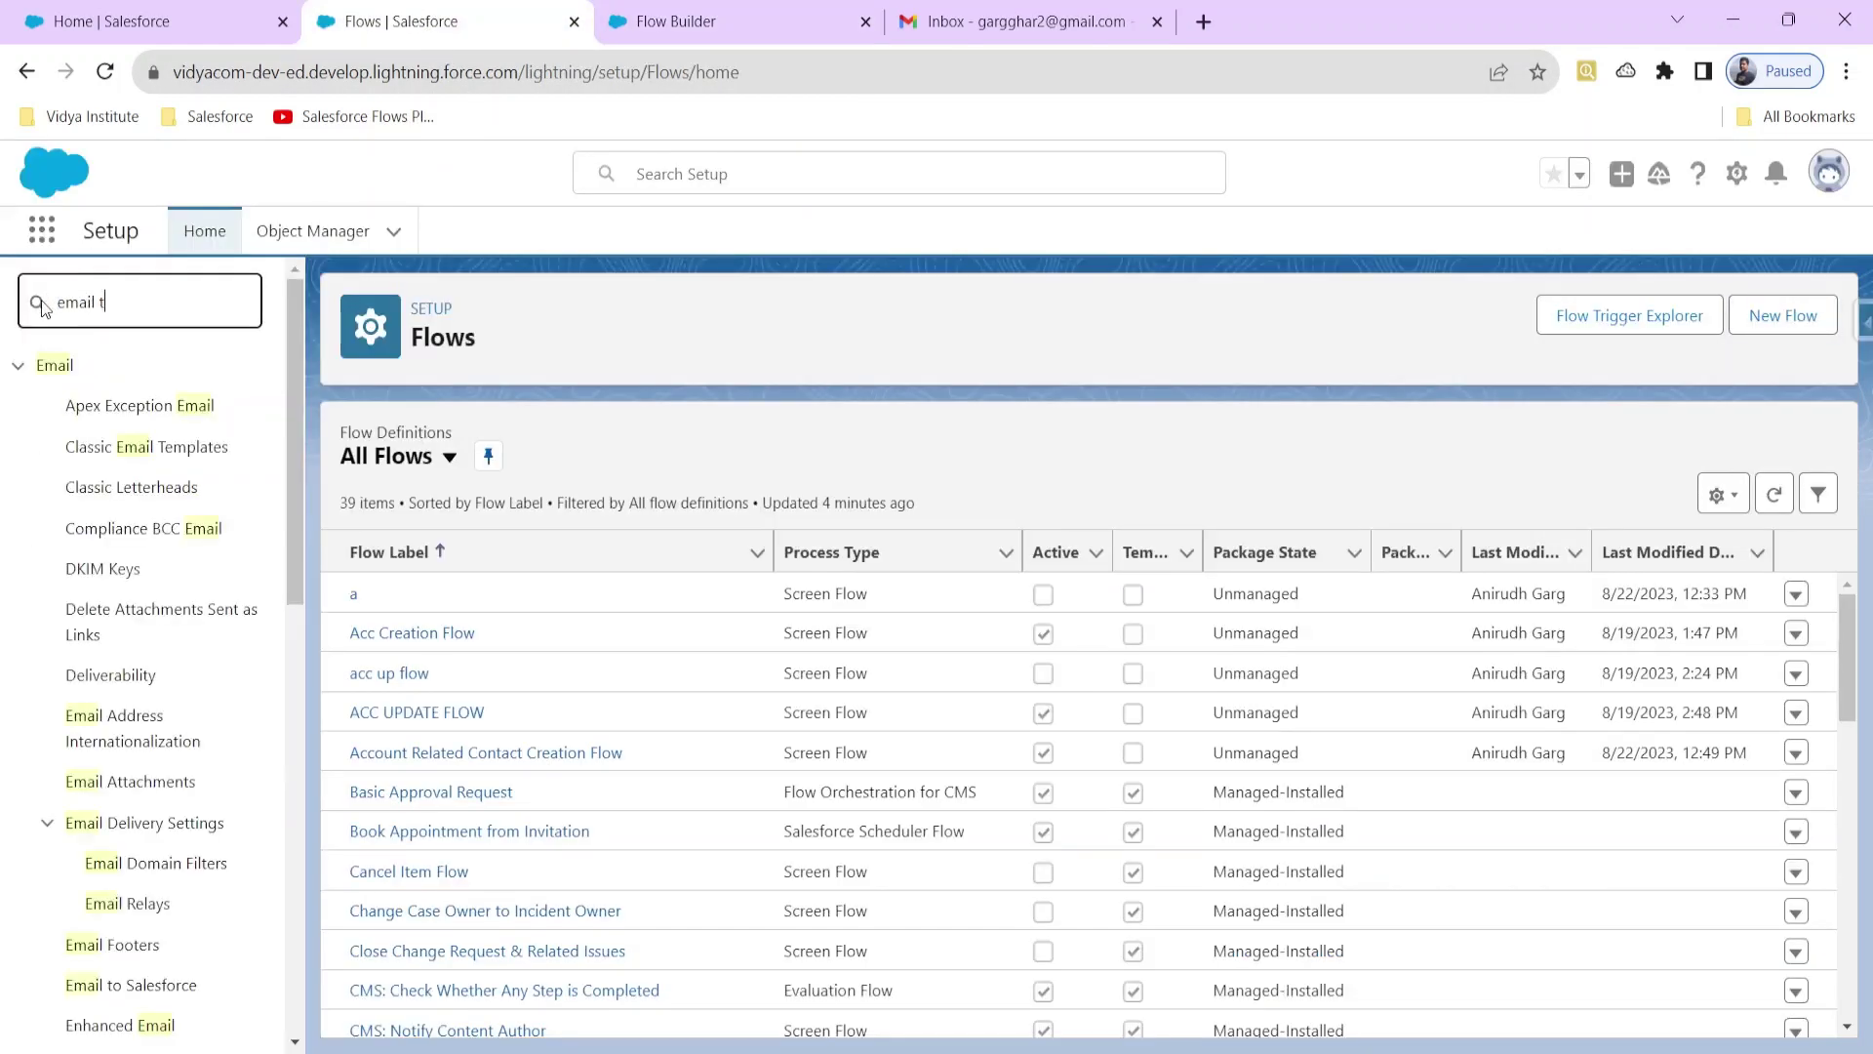
type("em")
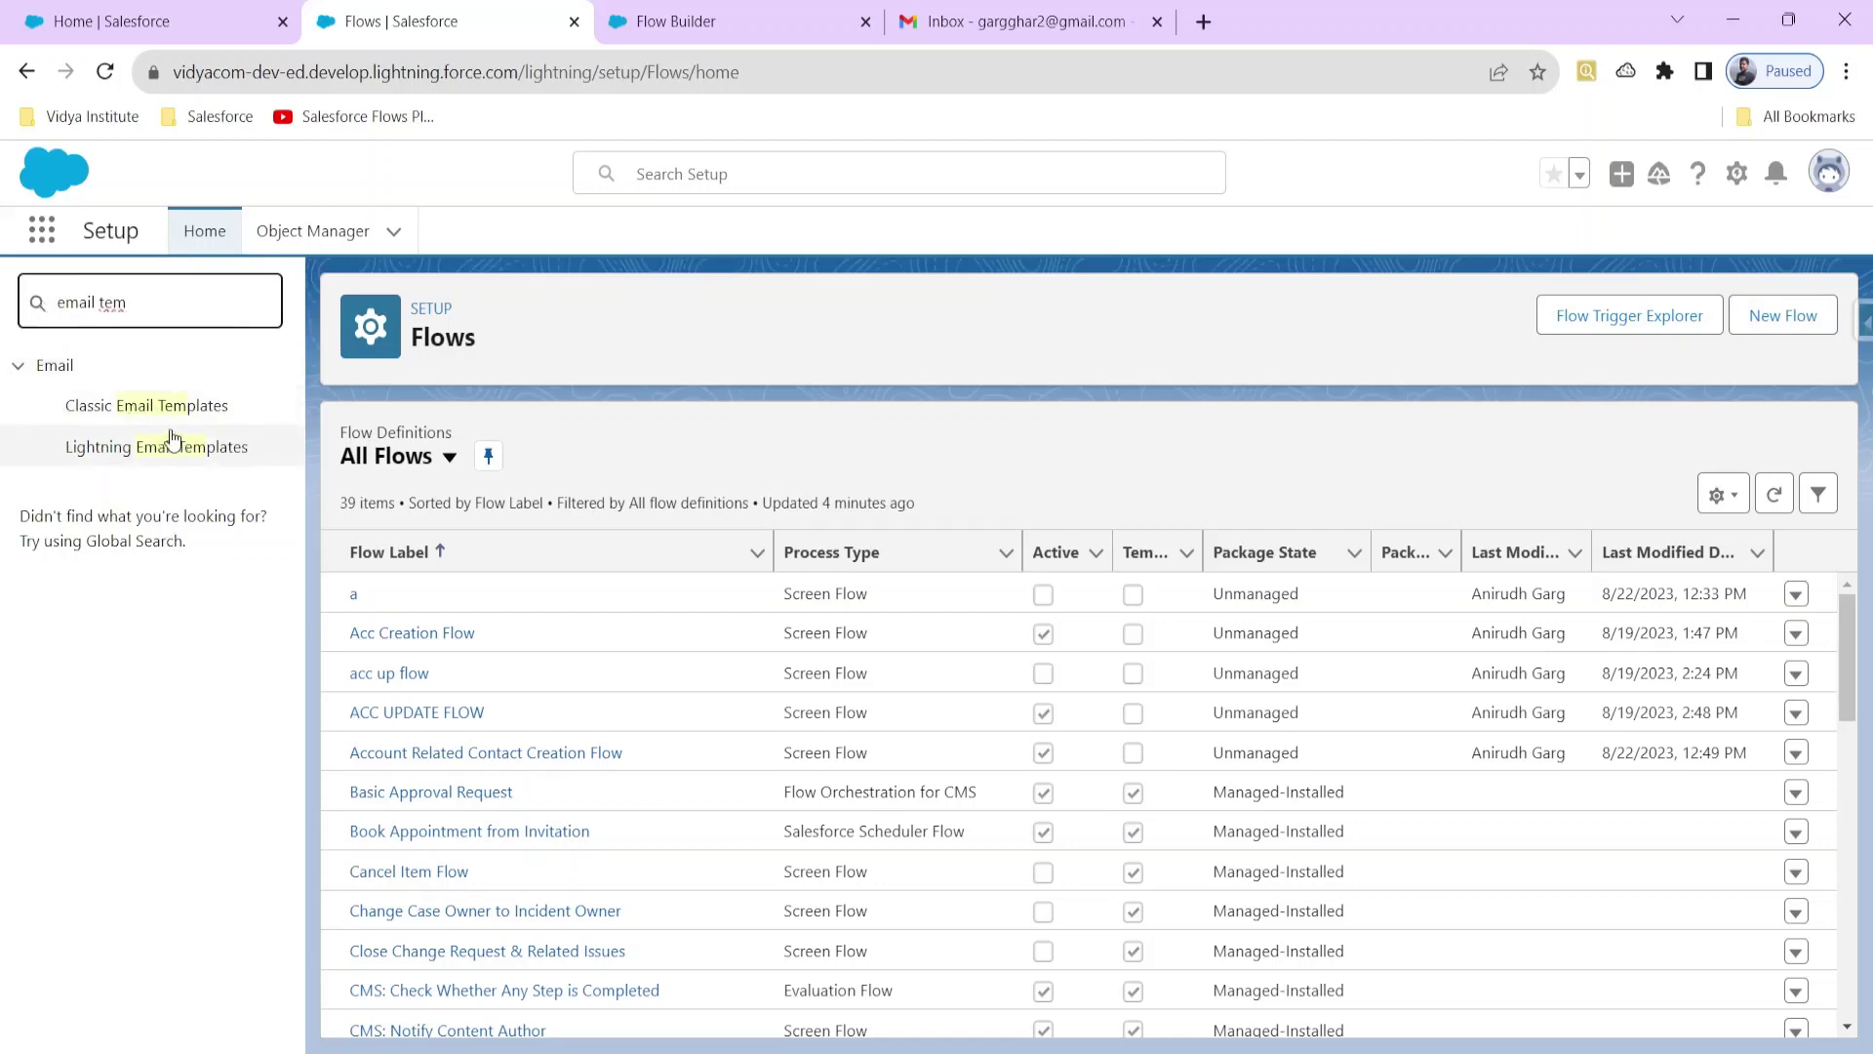
left_click(175, 450)
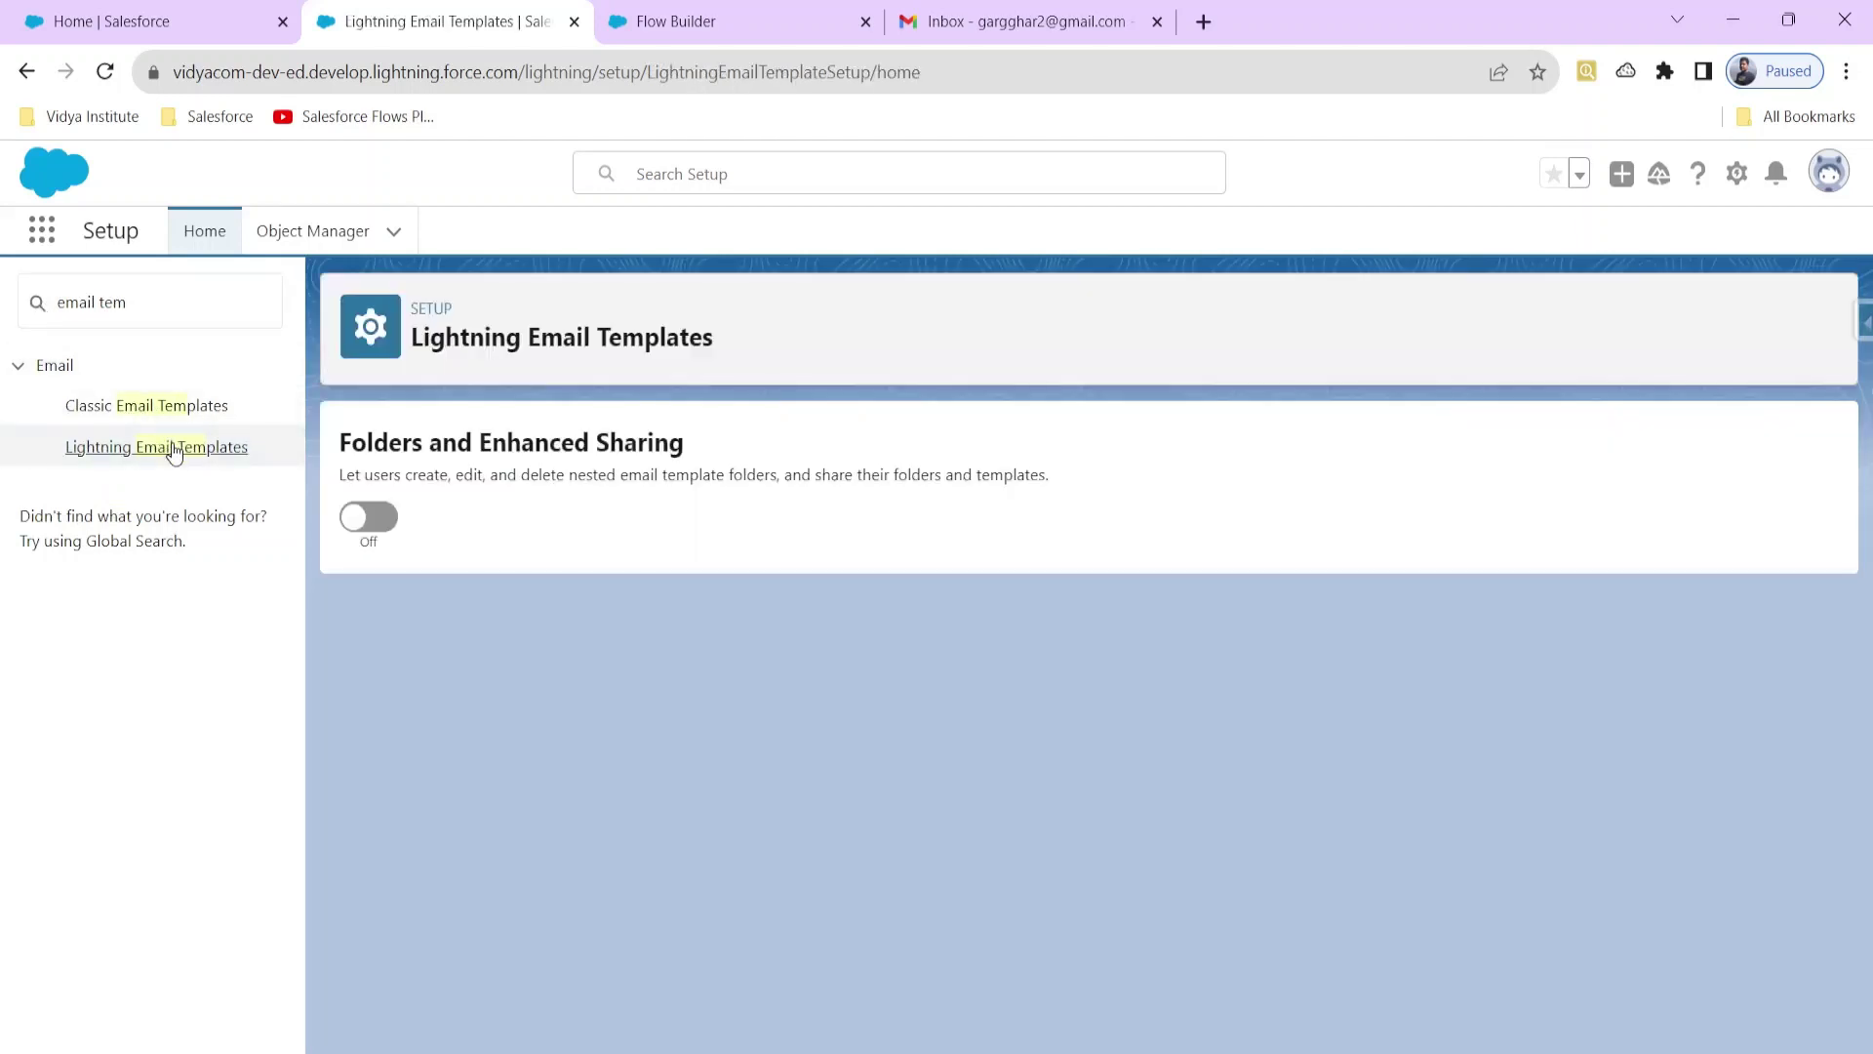
left_click(358, 519)
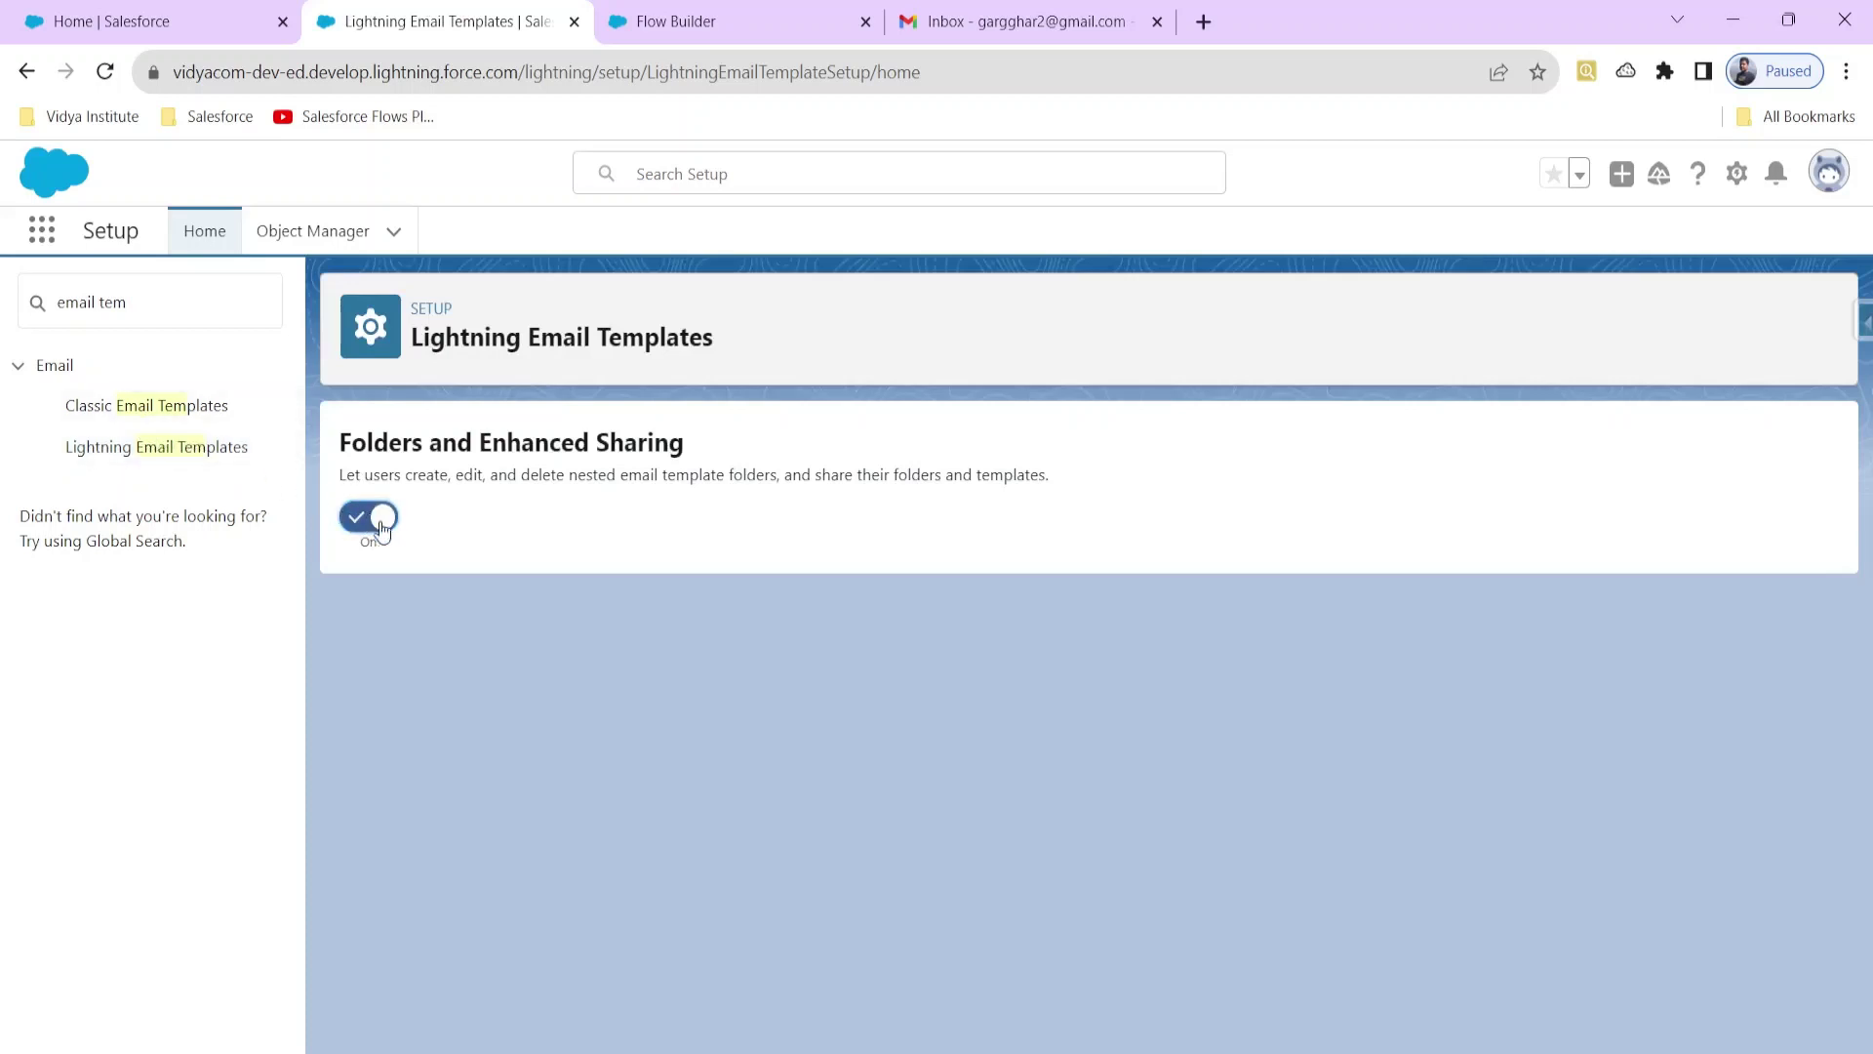
Step: Review the Amazon Chime appointment Classic Email Template, then go back to the flow
left_click(147, 416)
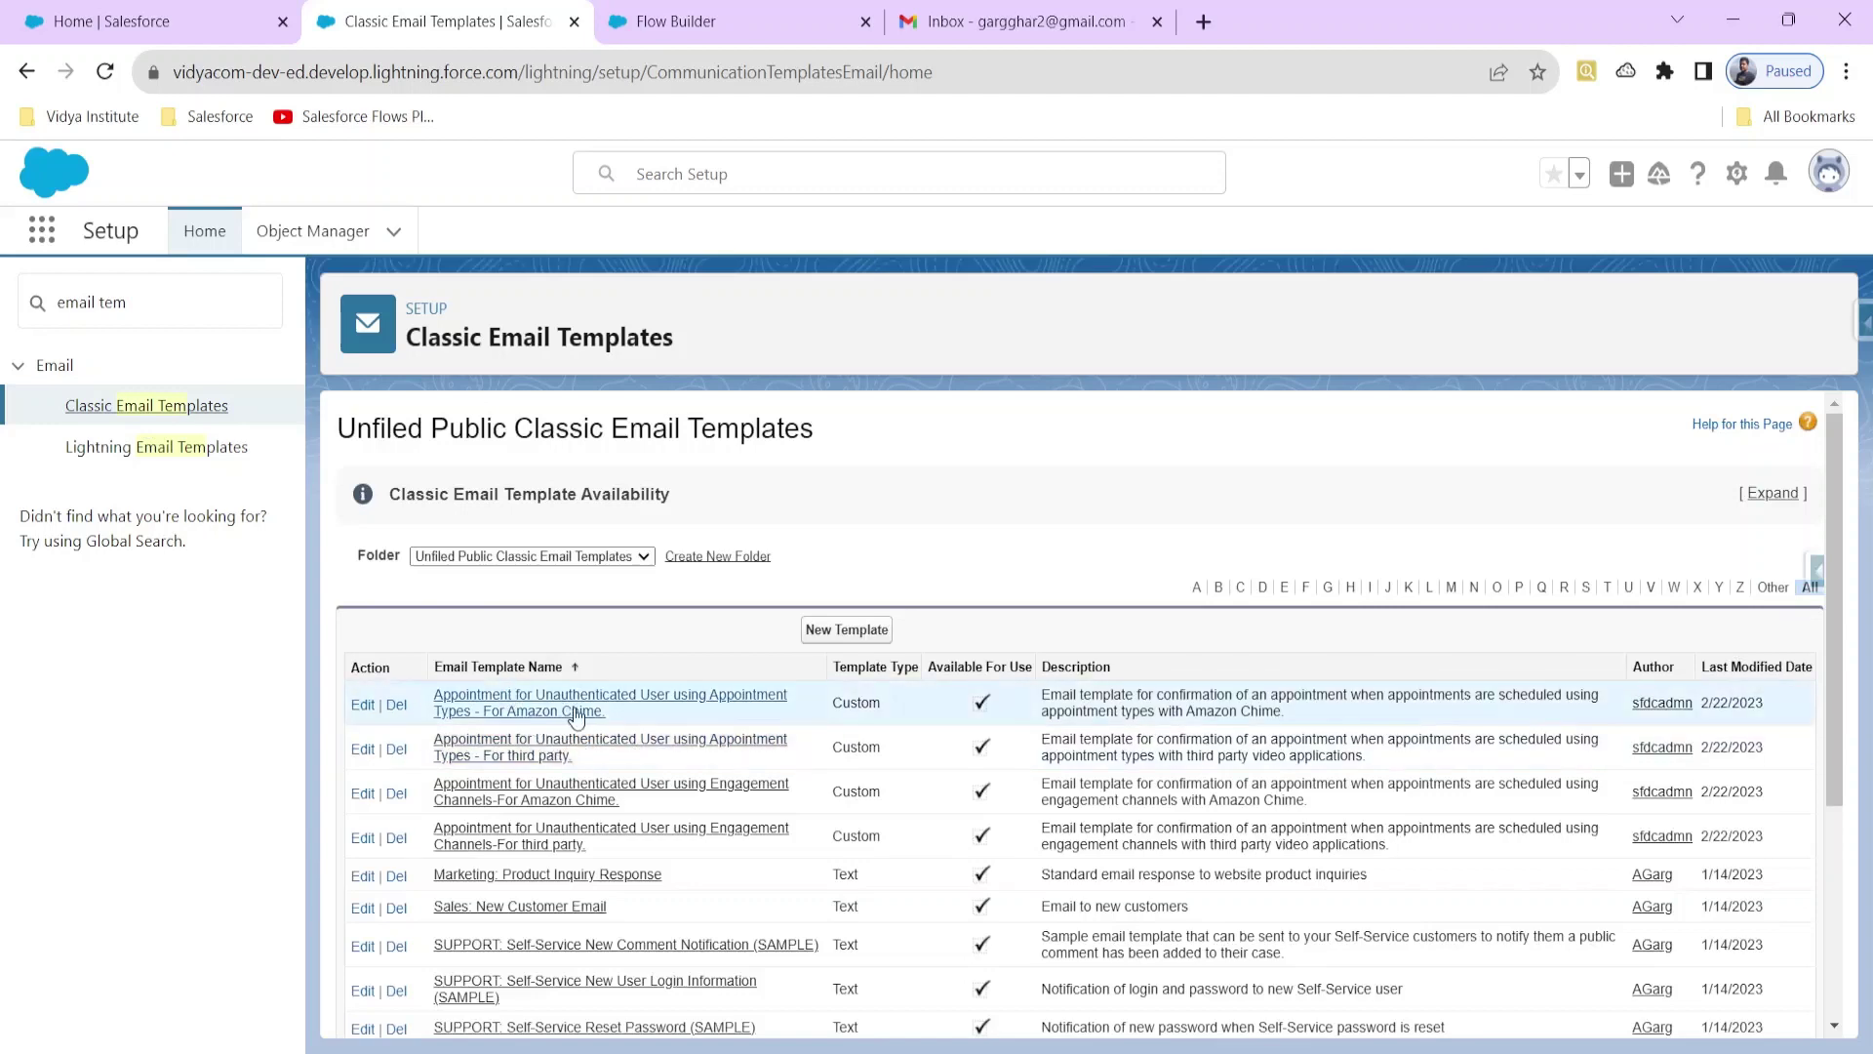
left_click(576, 713)
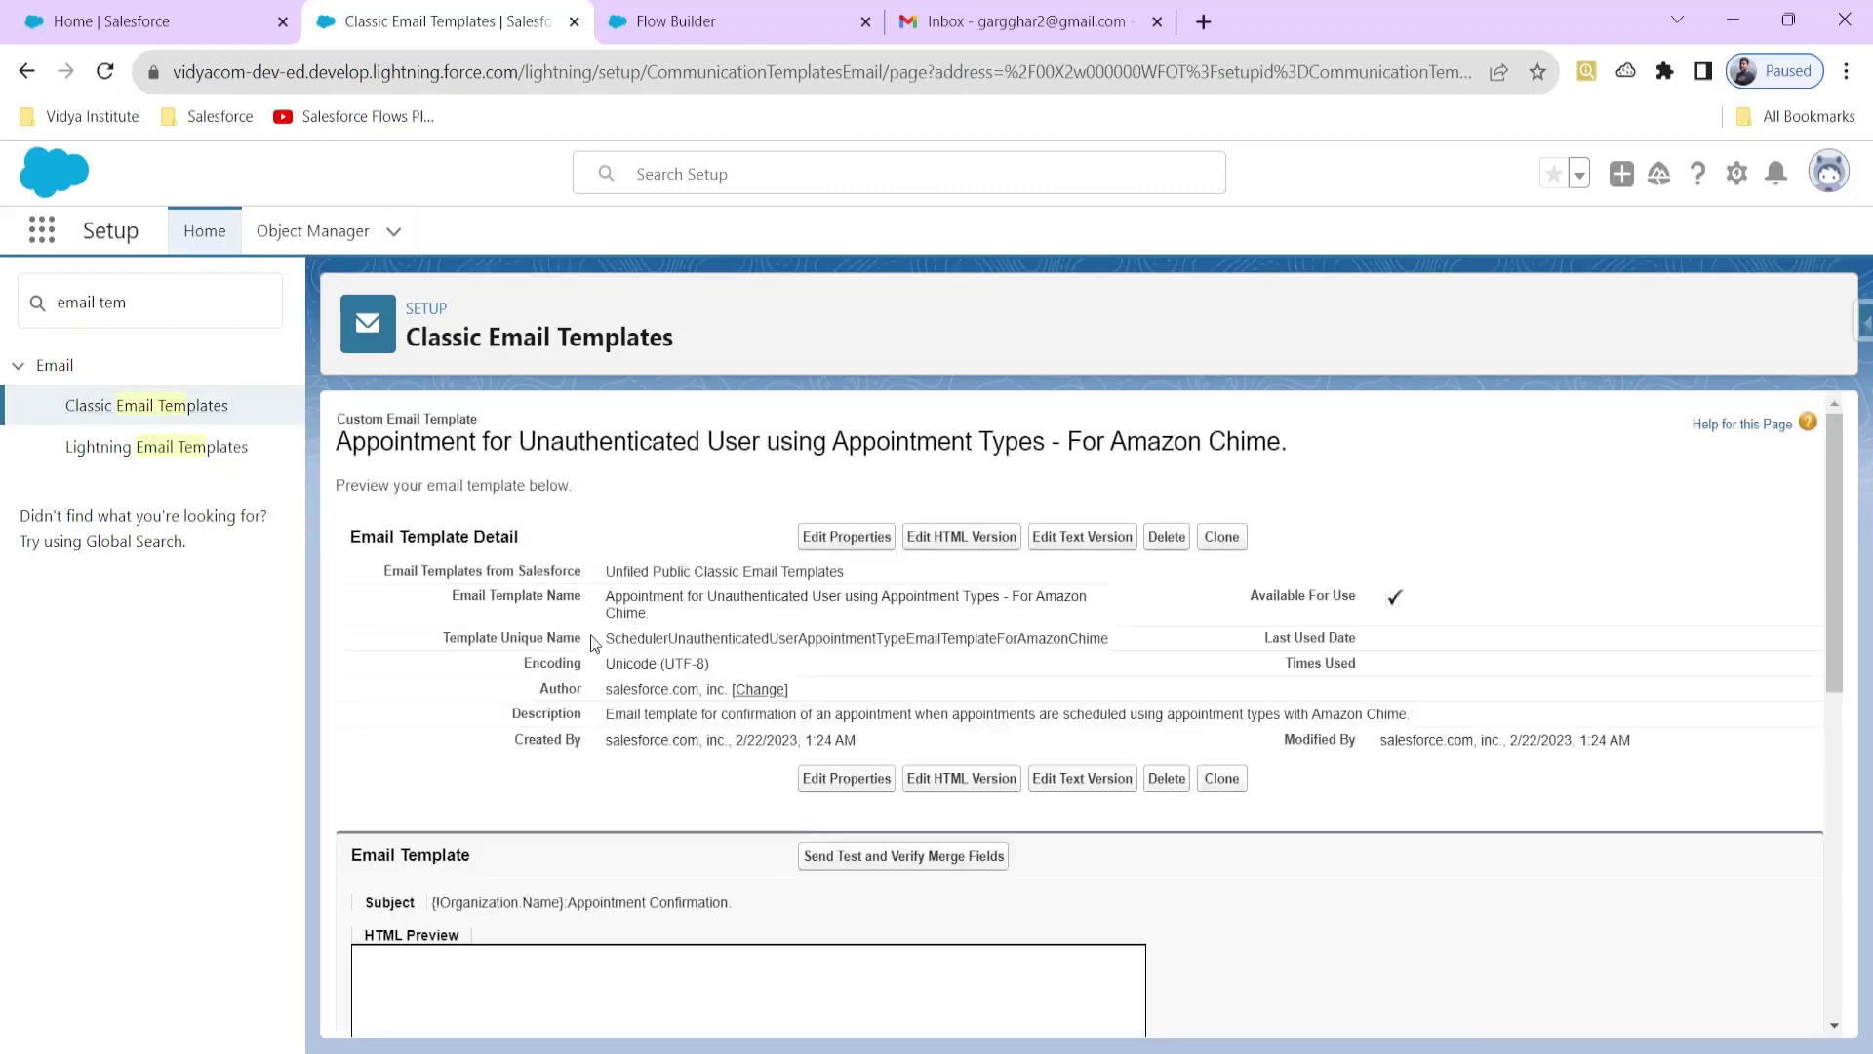
scroll(592, 644, "down", 3)
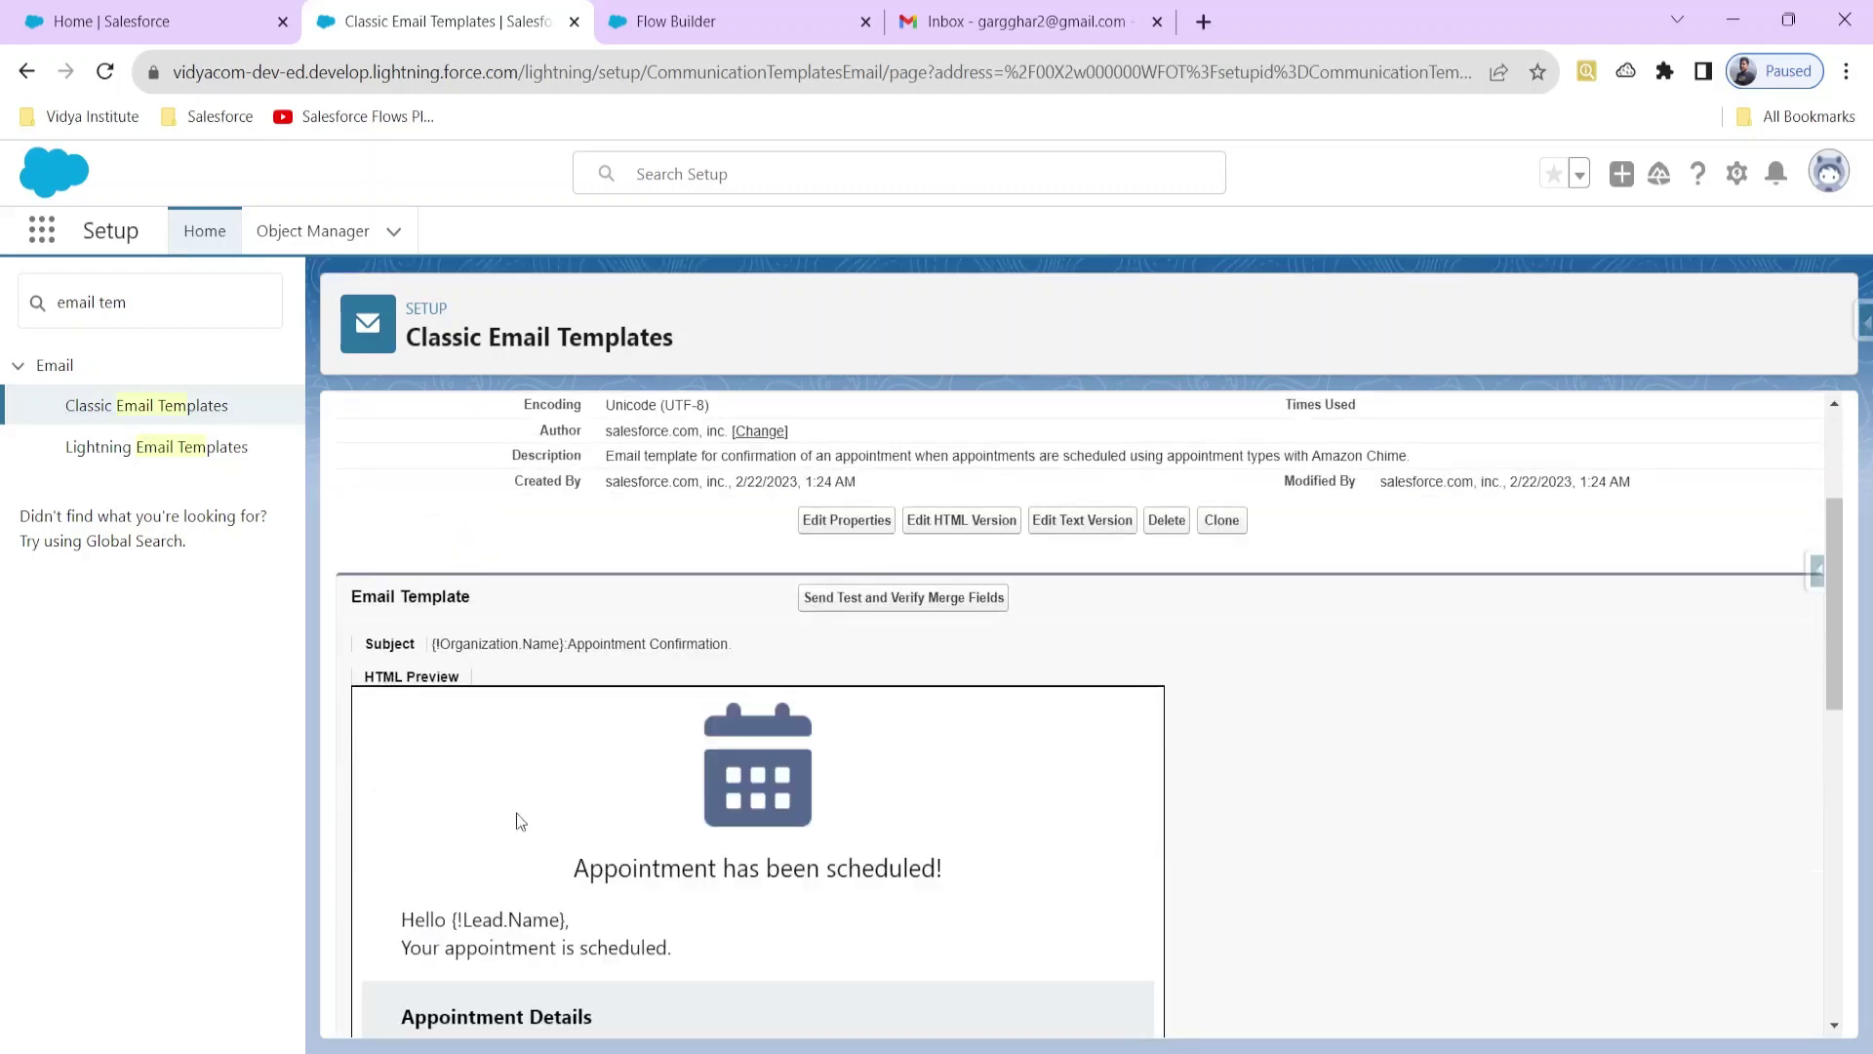
scroll(641, 922, "down", 1)
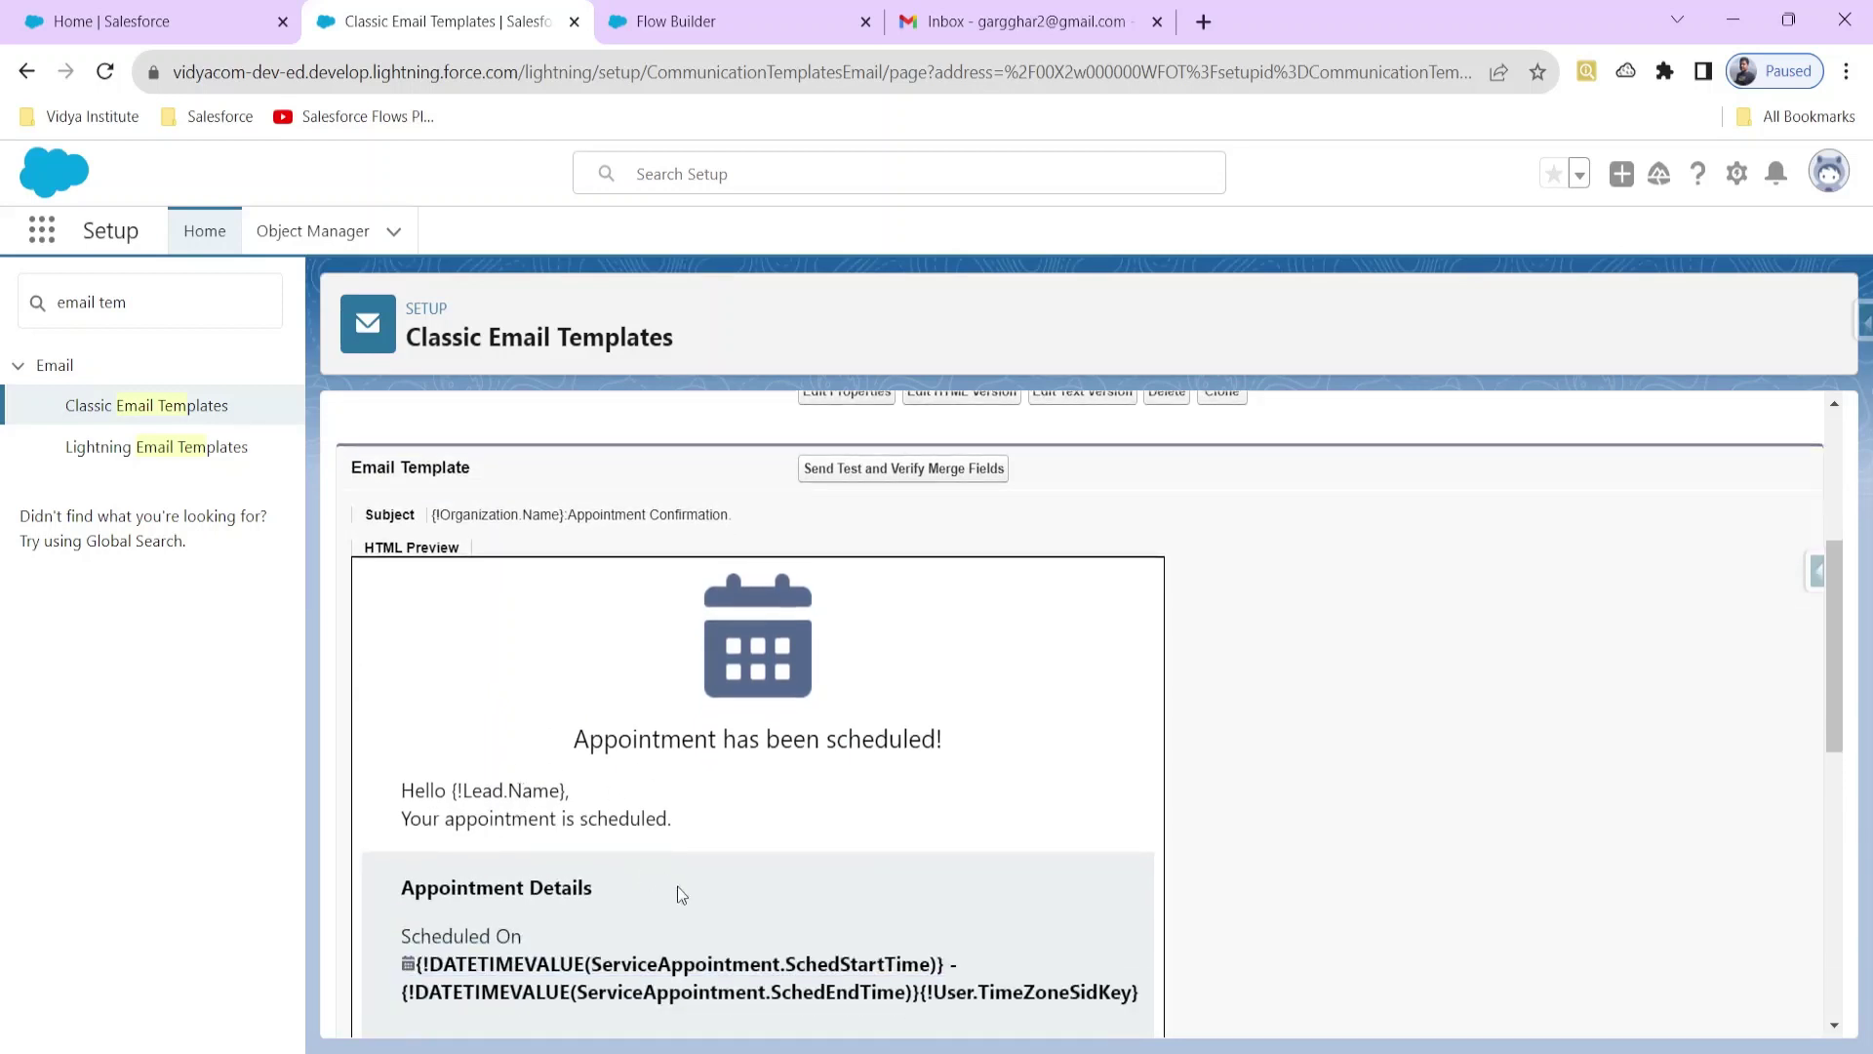
scroll(683, 893, "down", 2)
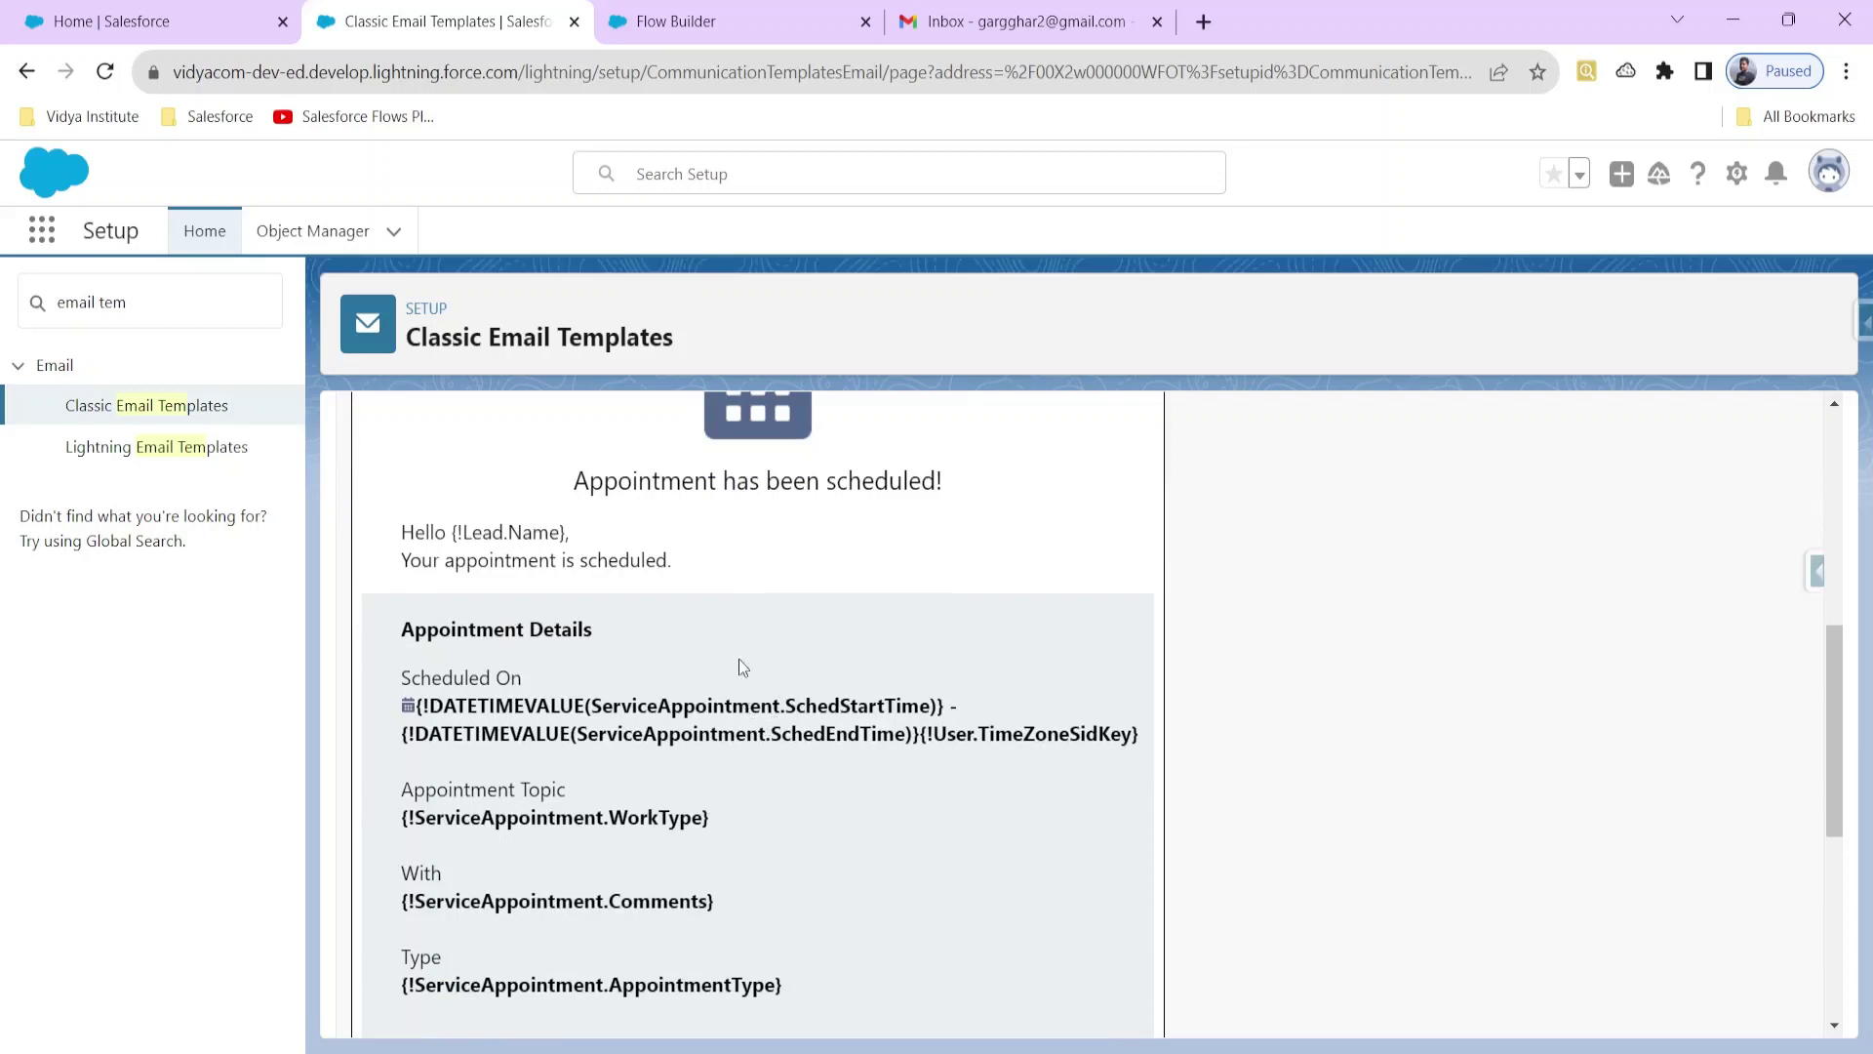
left_click(676, 27)
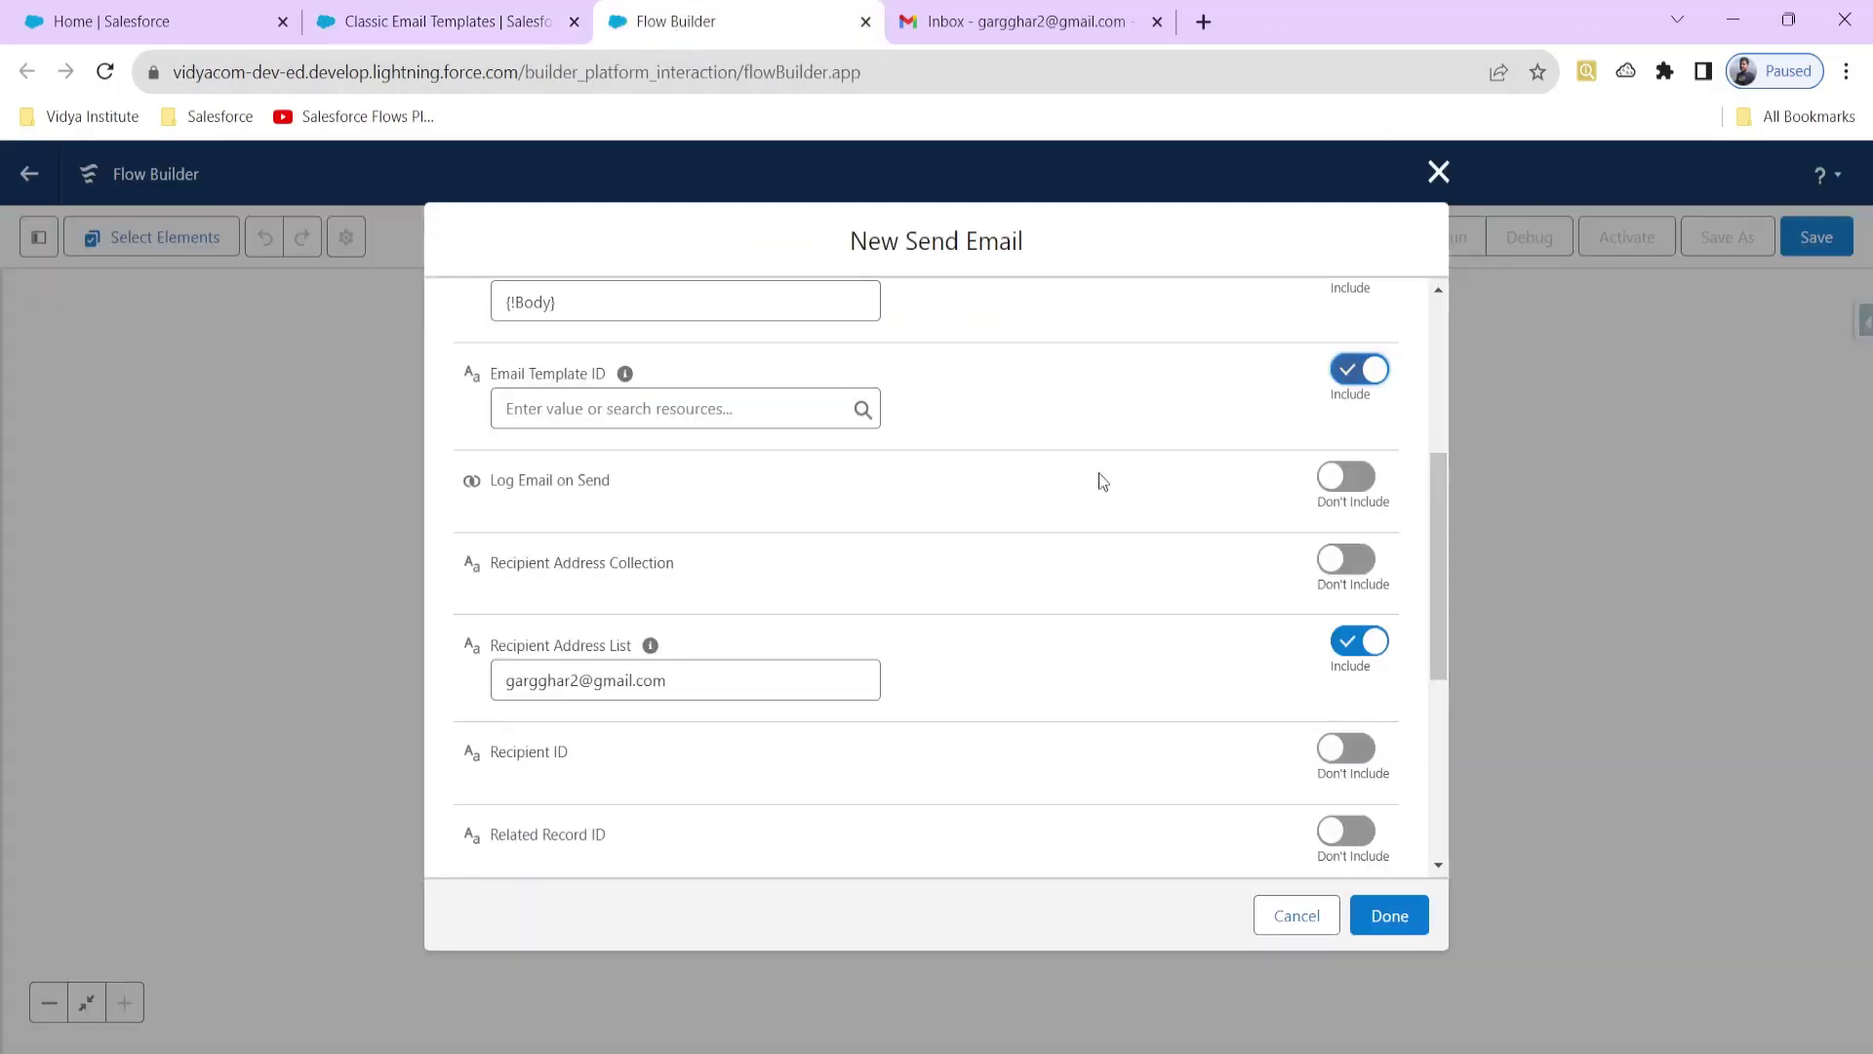
Step: Set Email Template ID back to Don't Include and finish the Email via Input action
scroll(1259, 586, "up", 3)
left_click(1352, 634)
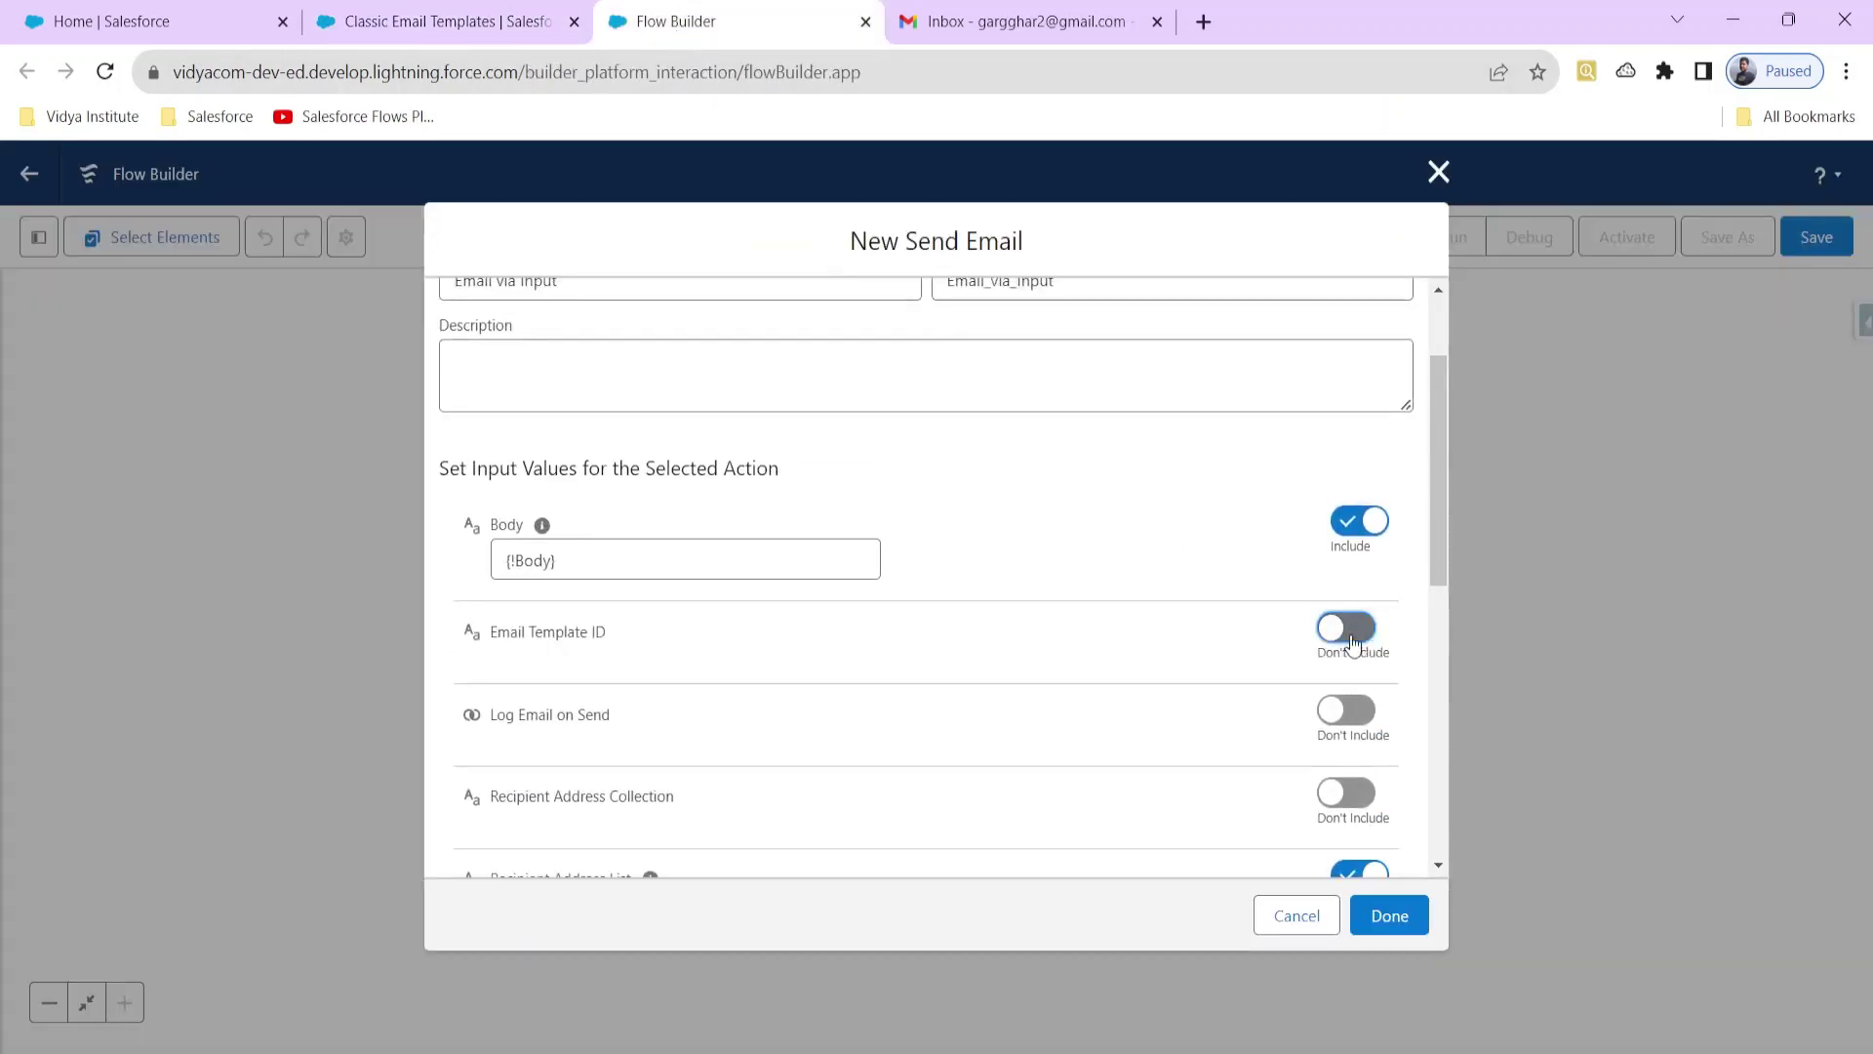
scroll(1063, 613, "down", 2)
scroll(1051, 629, "down", 6)
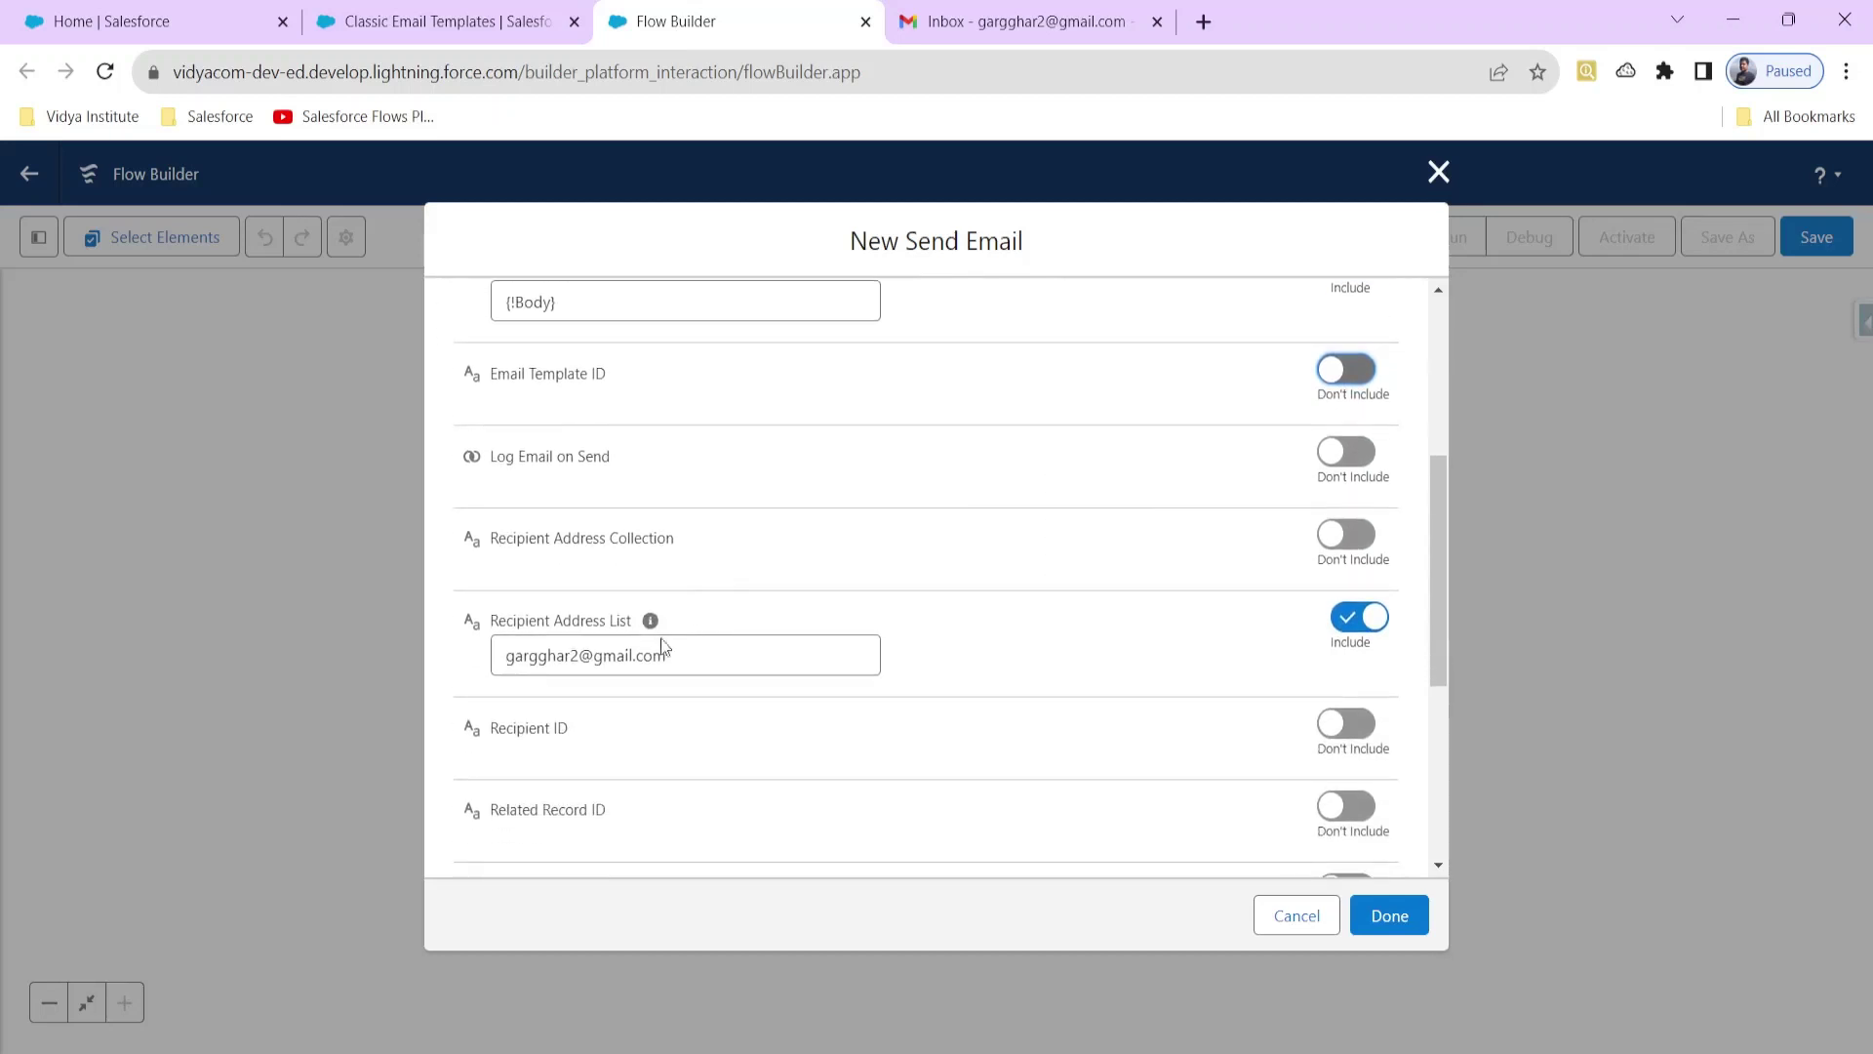
scroll(874, 686, "down", 3)
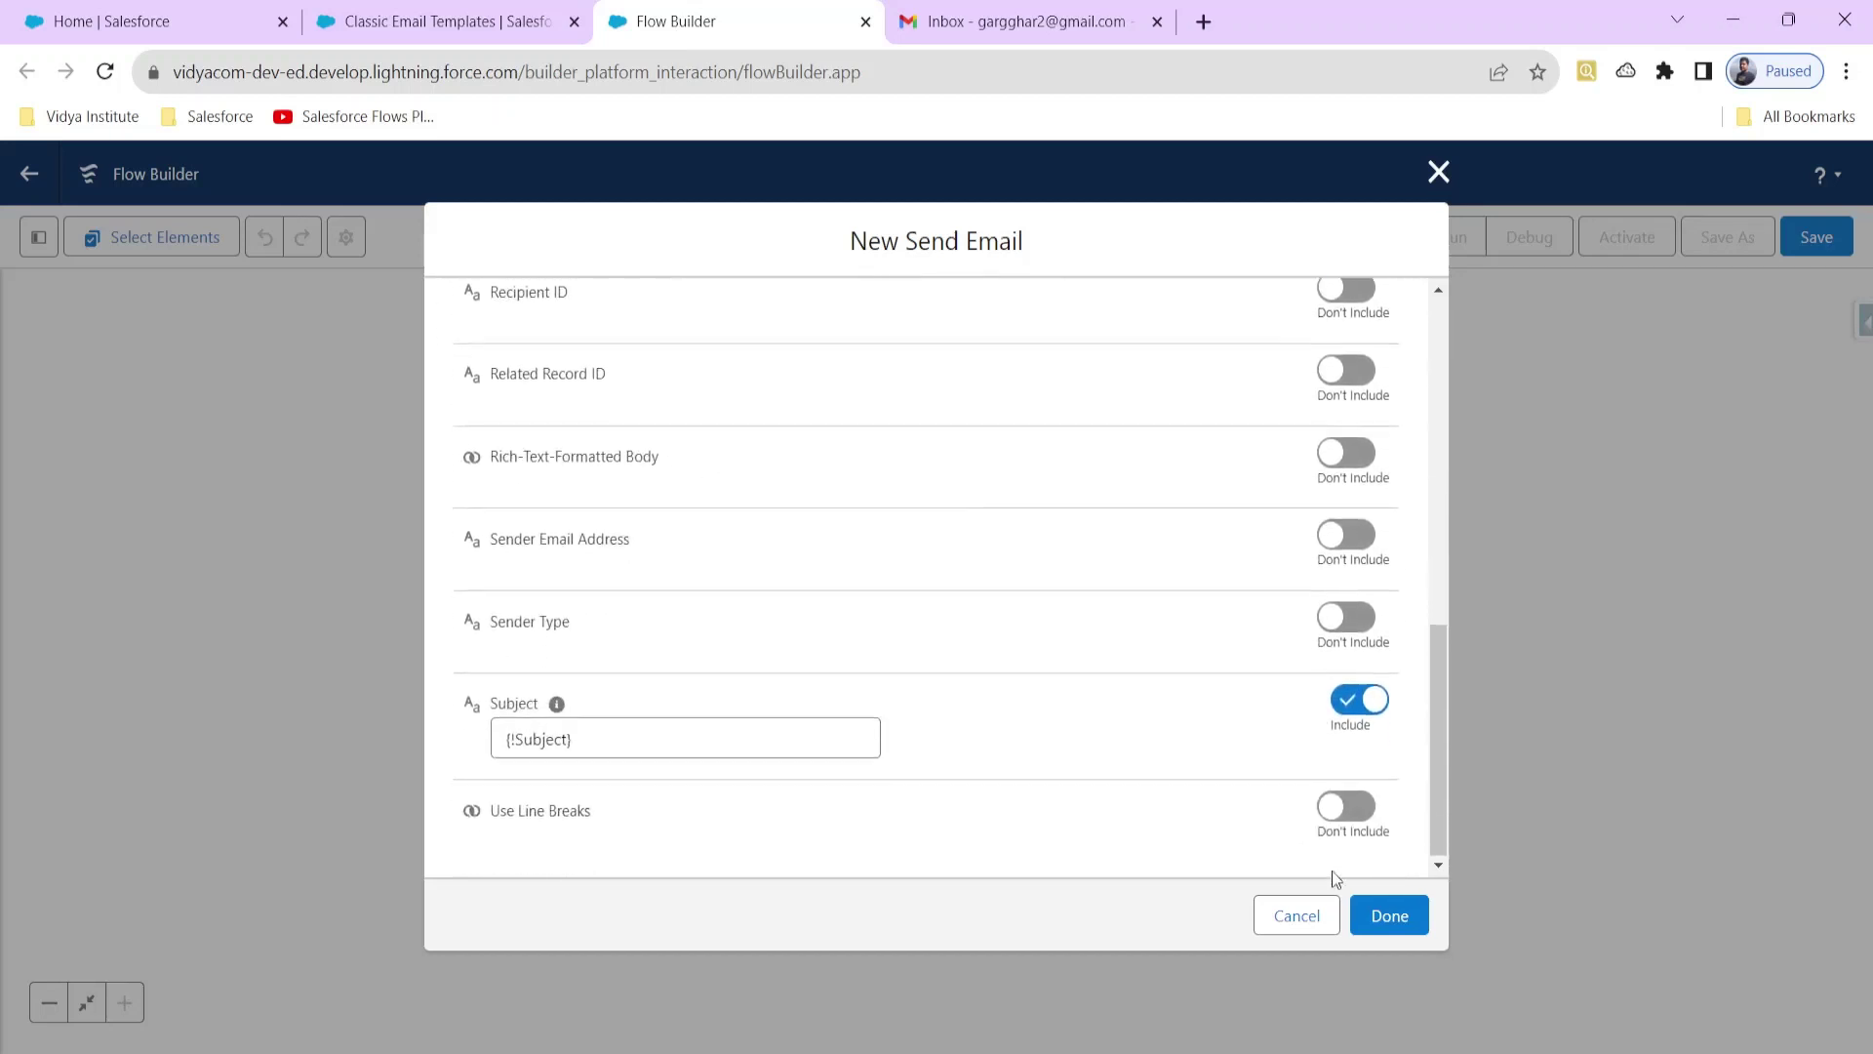
left_click(1388, 935)
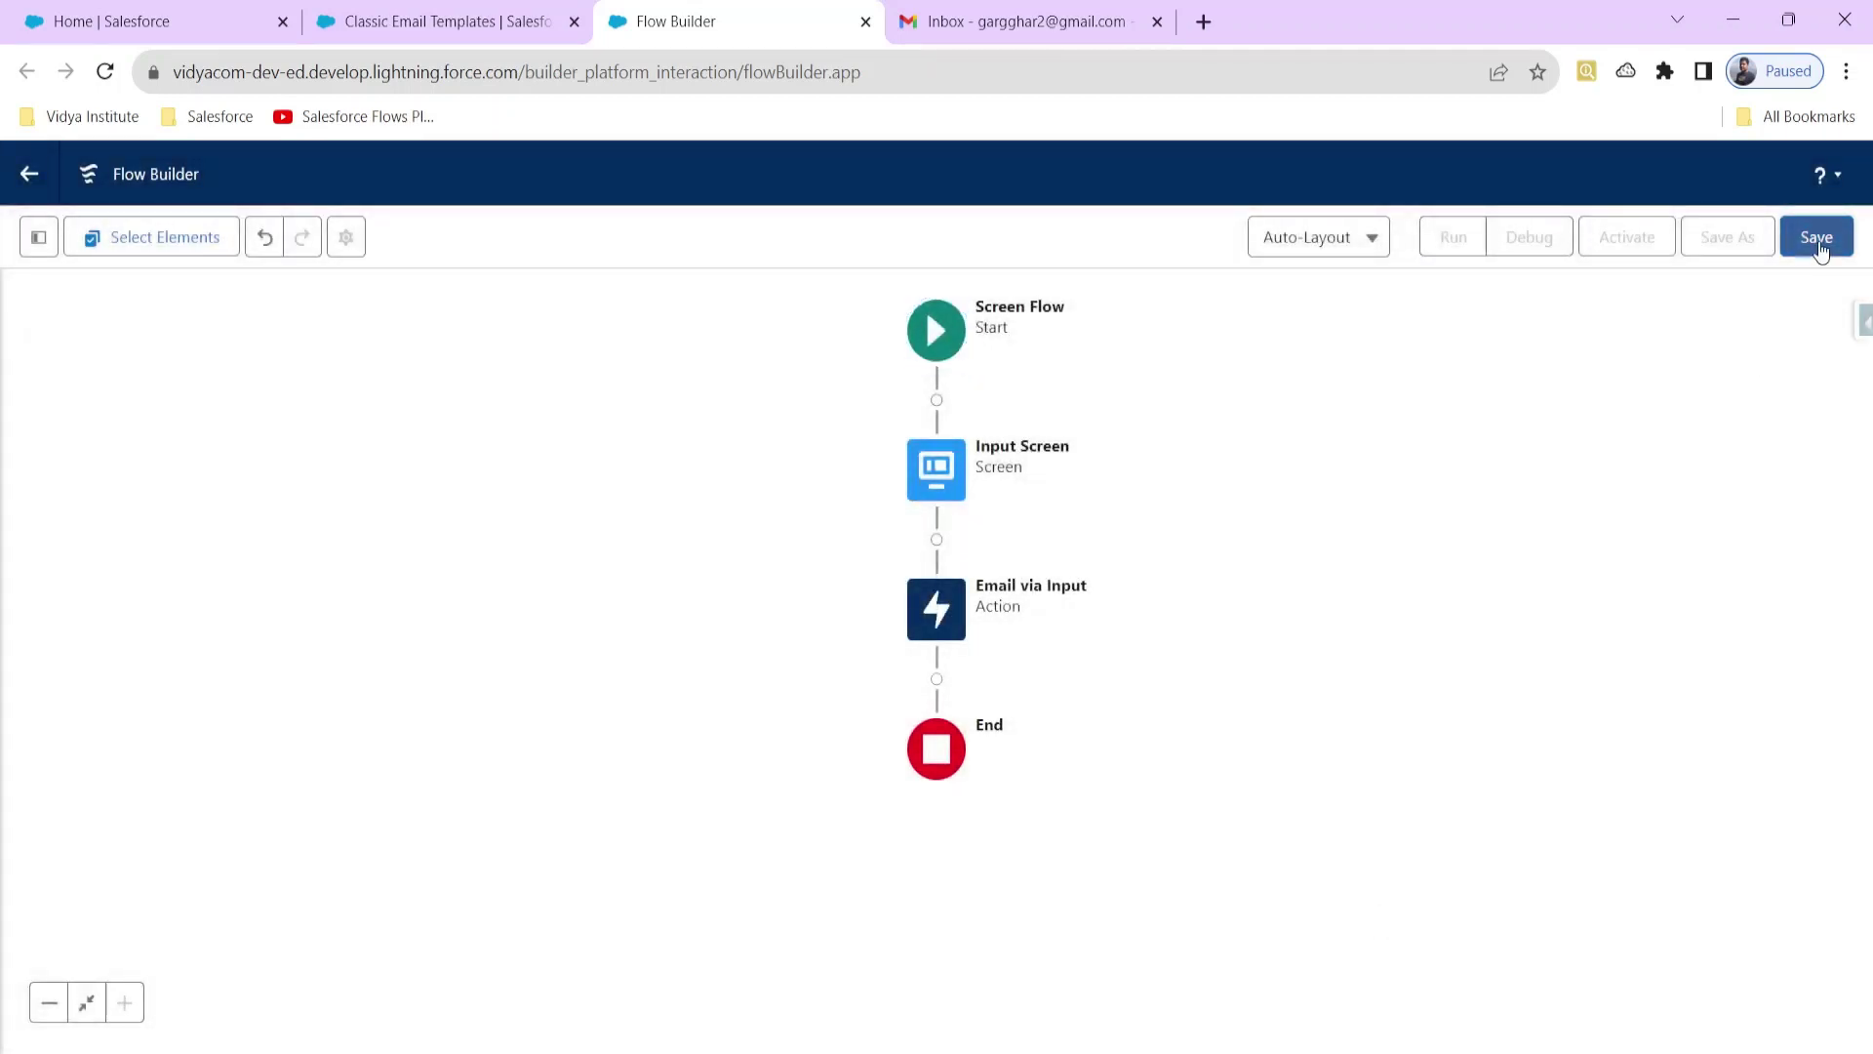
left_click(1818, 240)
Step: Save the flow as 'Send Email Flow Screen', activate it, and launch it in a new tab
left_click(563, 508)
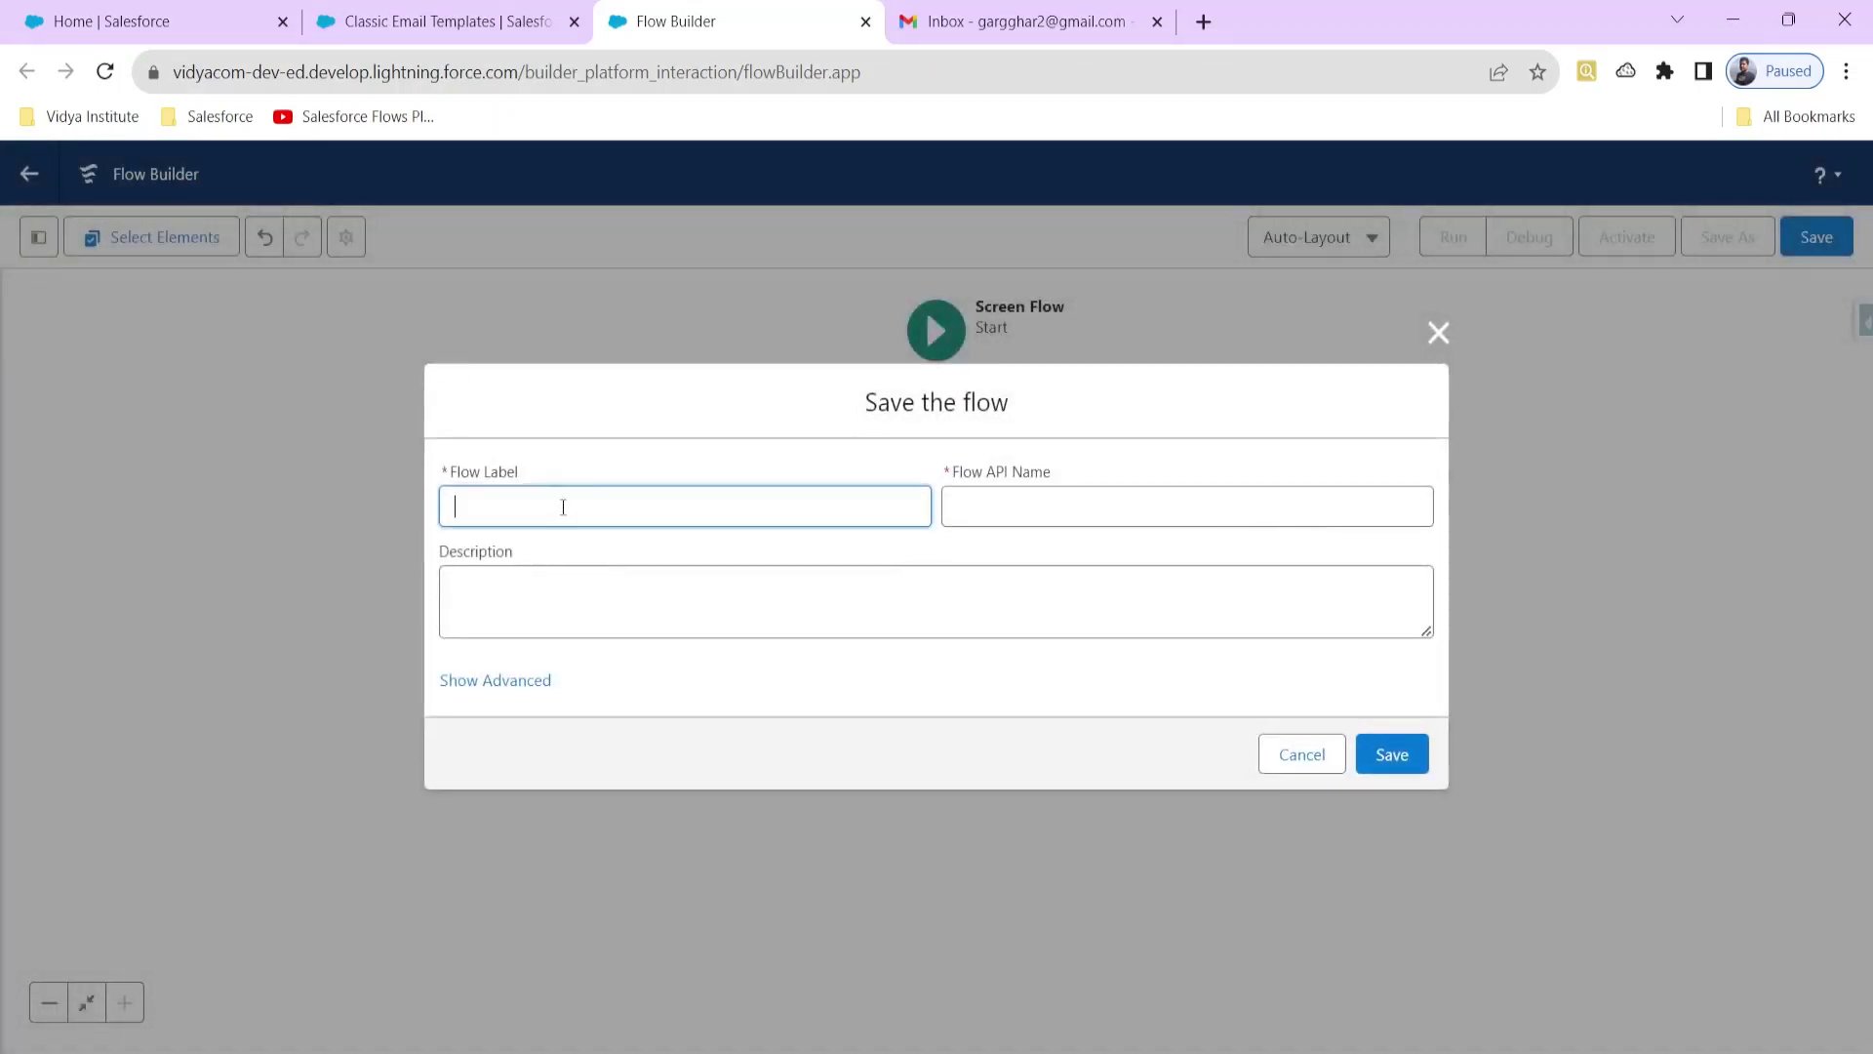
type("Send Em")
type("ail Flow")
type(" Screen Flow")
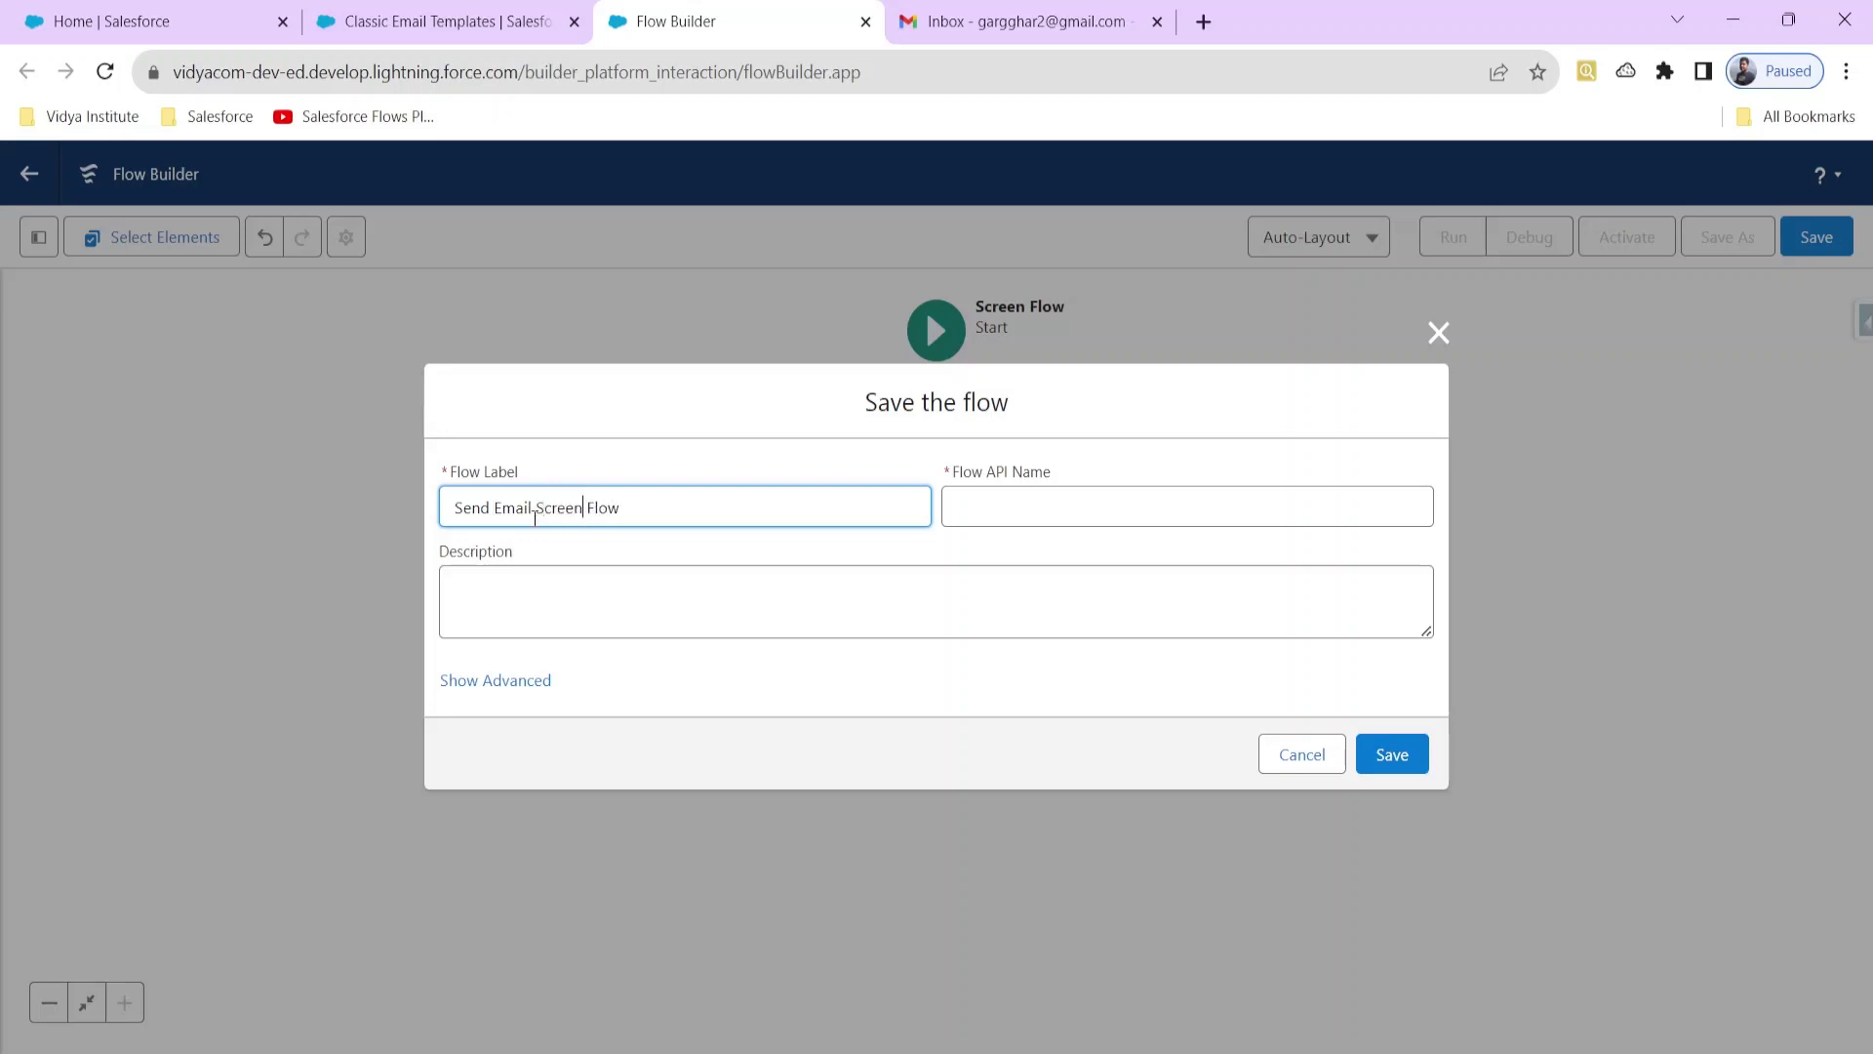
left_click(572, 586)
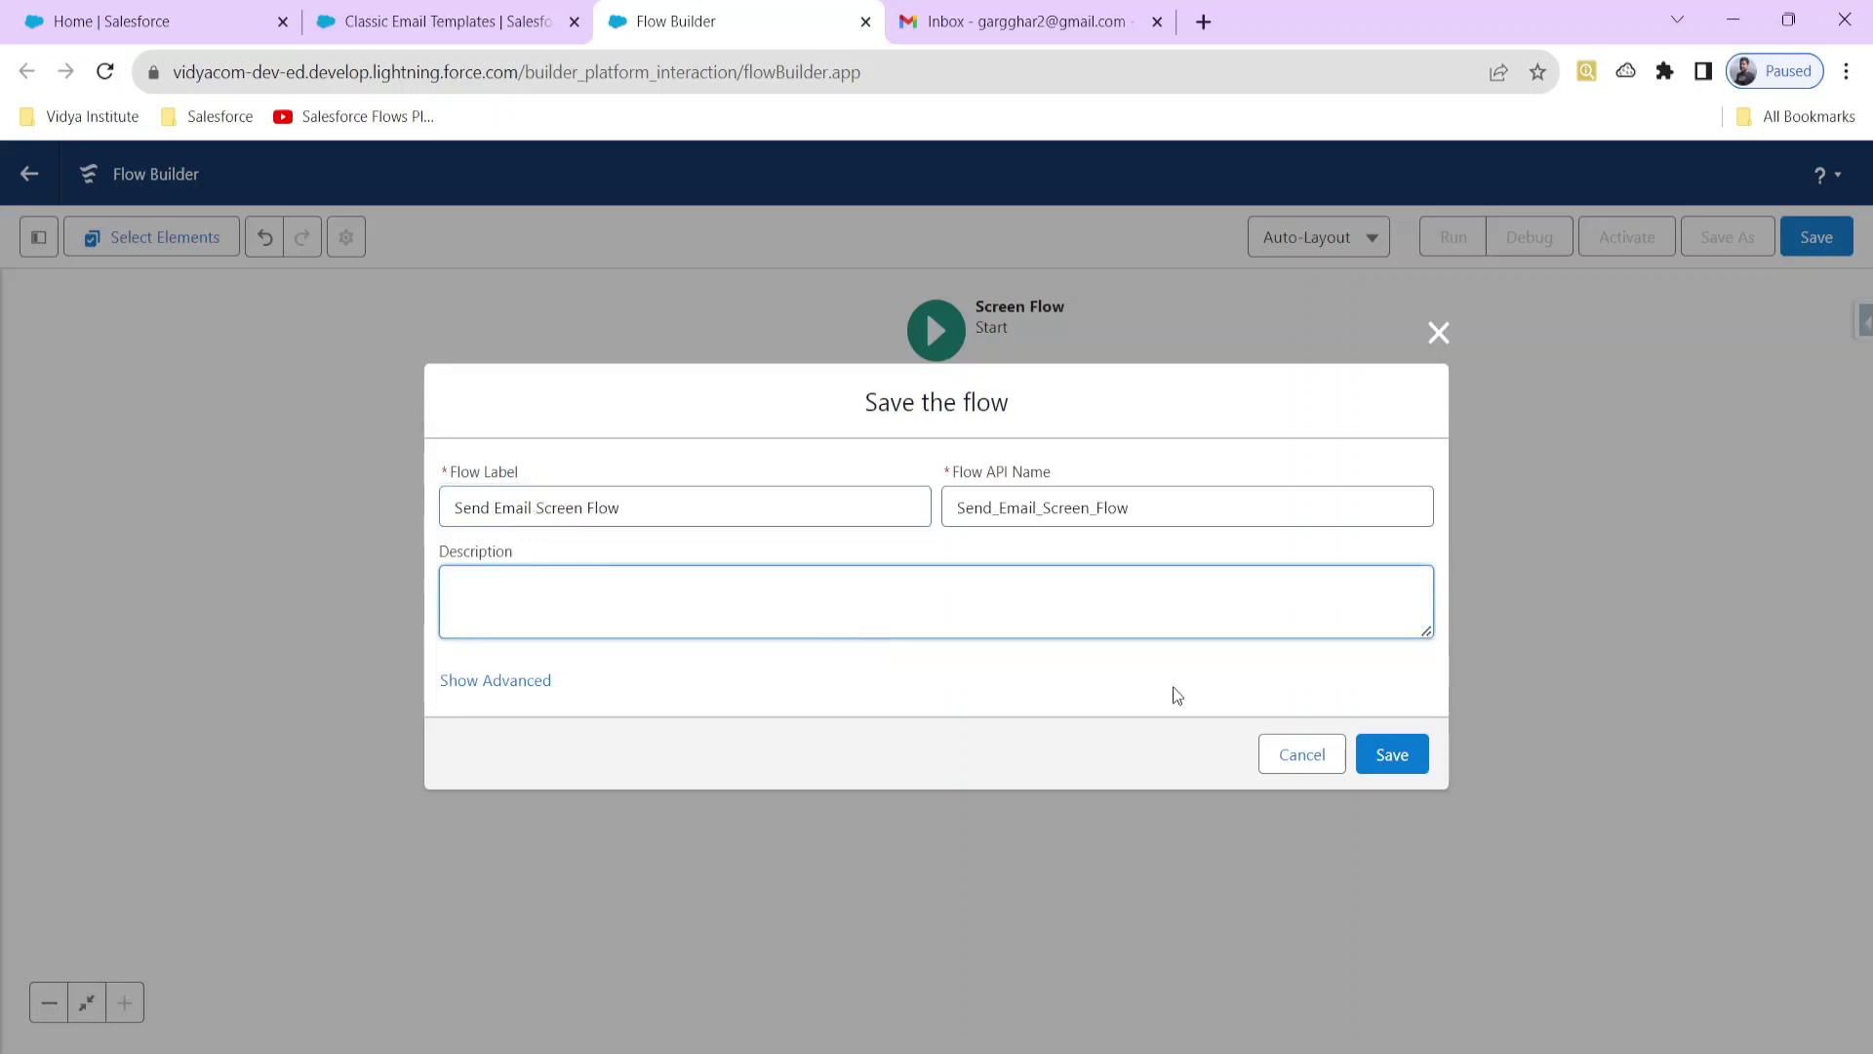
left_click(1409, 754)
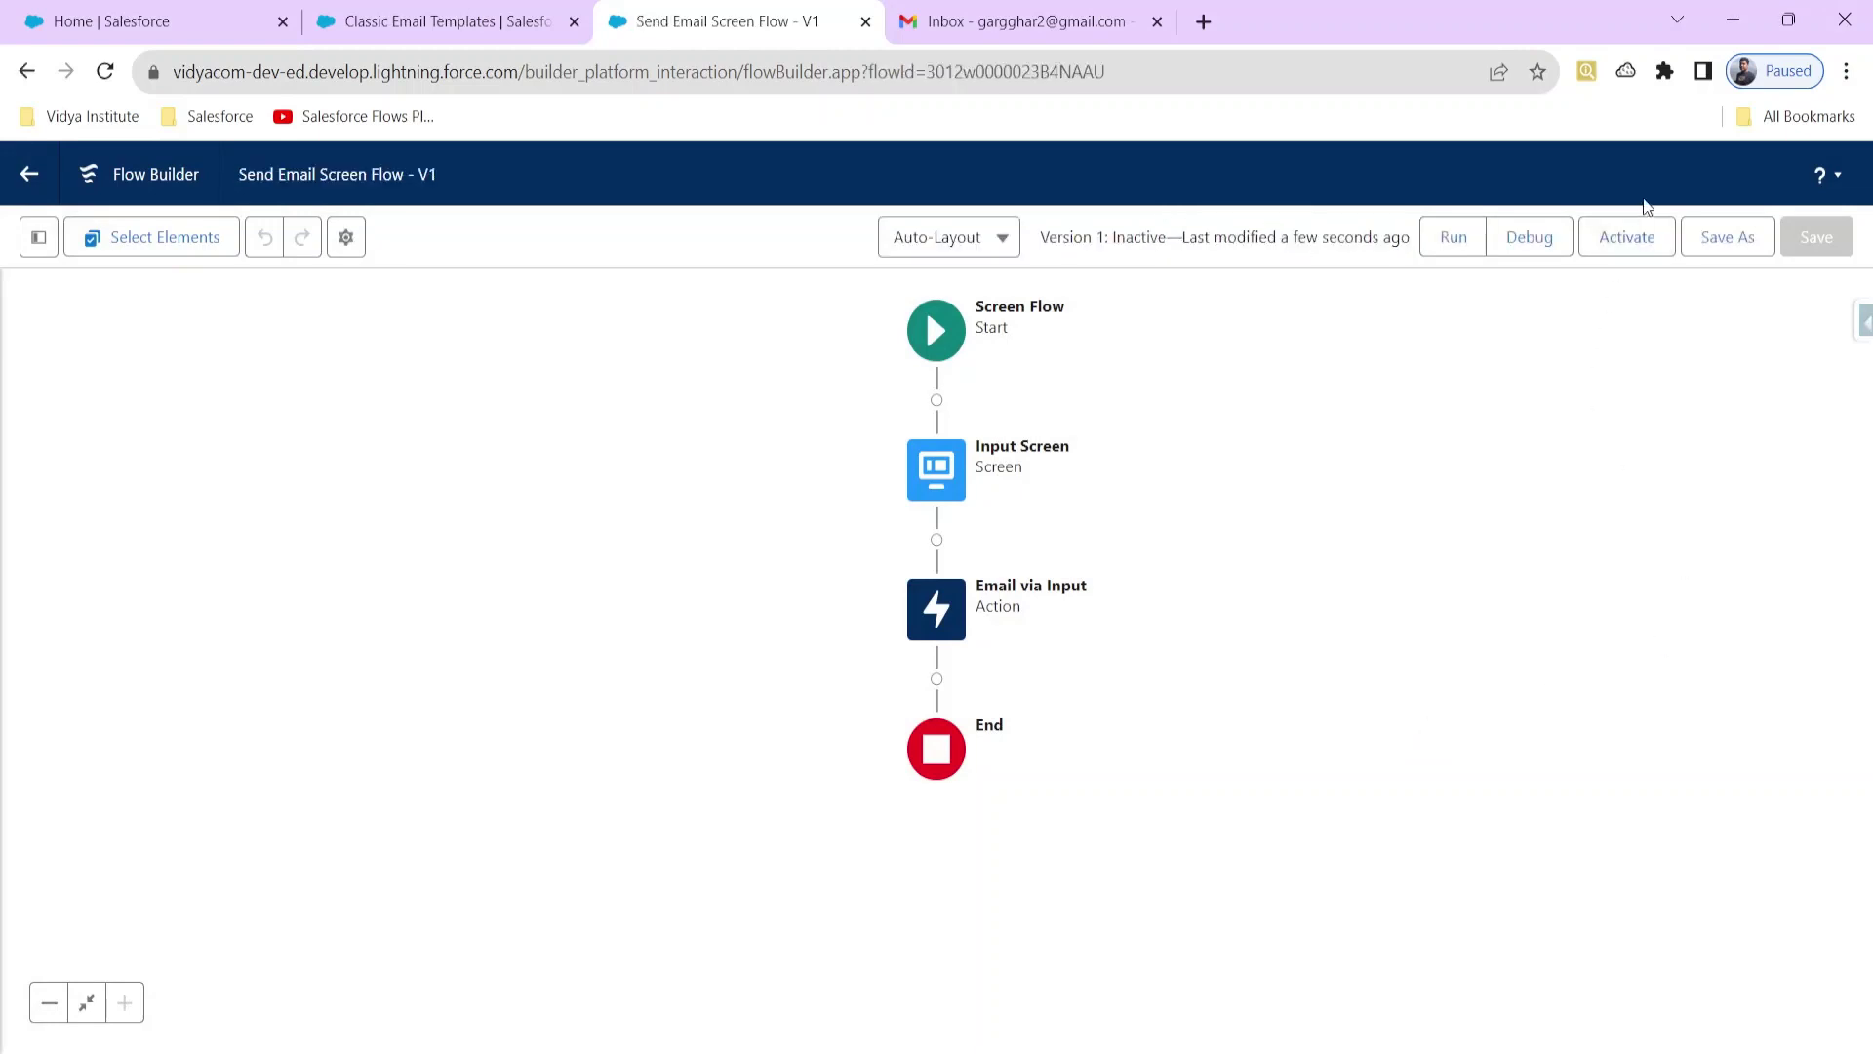
left_click(1646, 229)
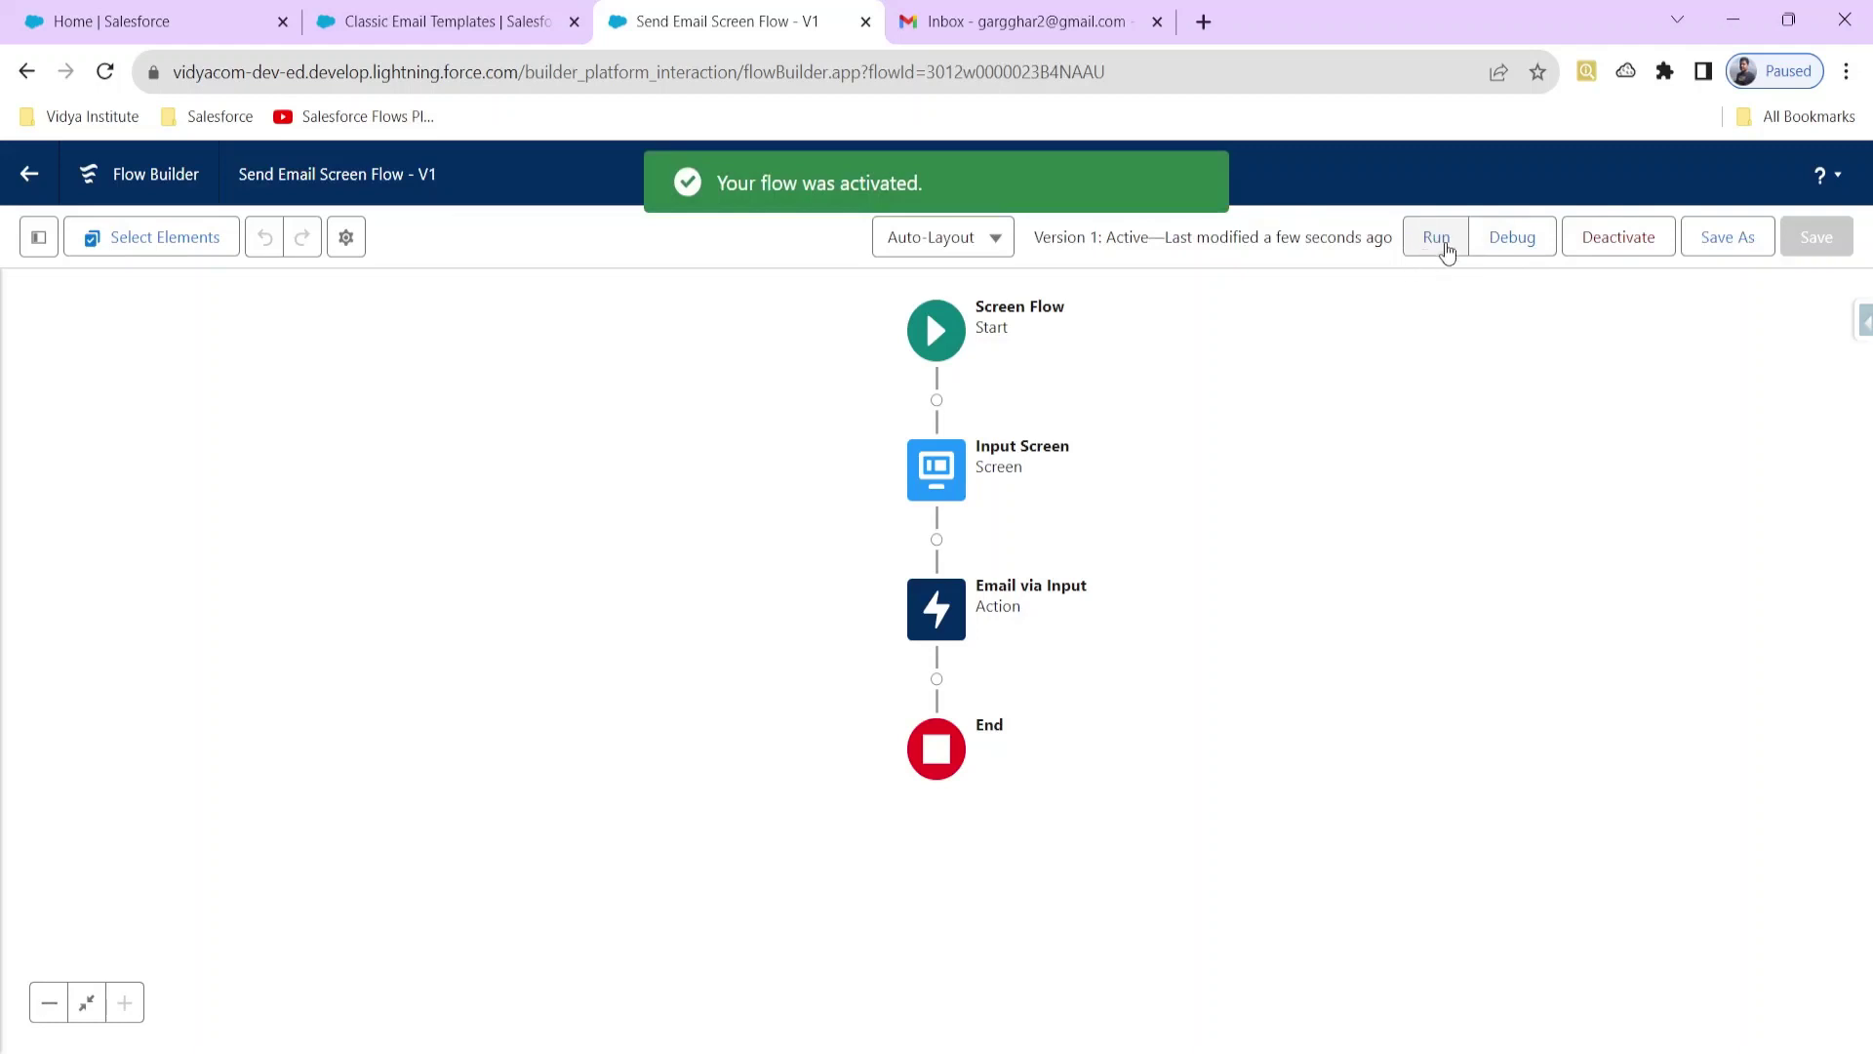
left_click(1496, 246)
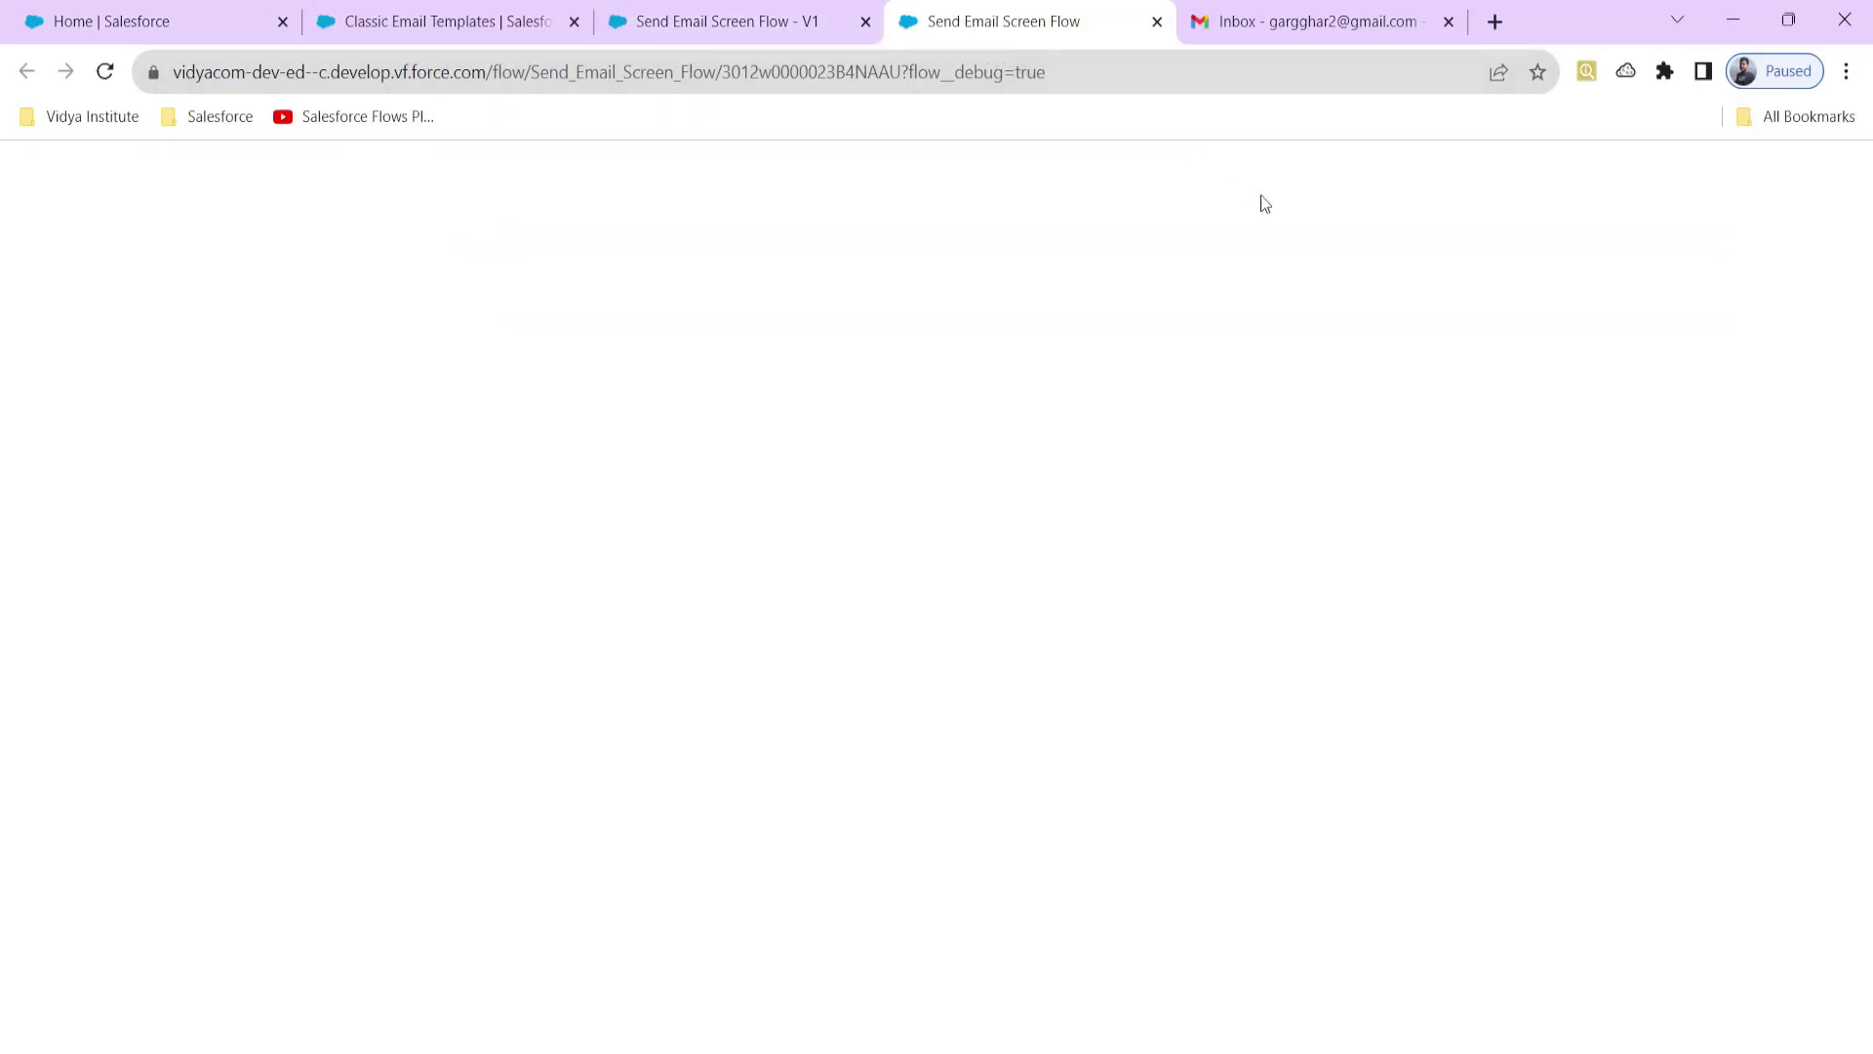
Step: Run the flow in debug, submitting subject 'Hello There' and body 'PLease check this'
left_click(720, 30)
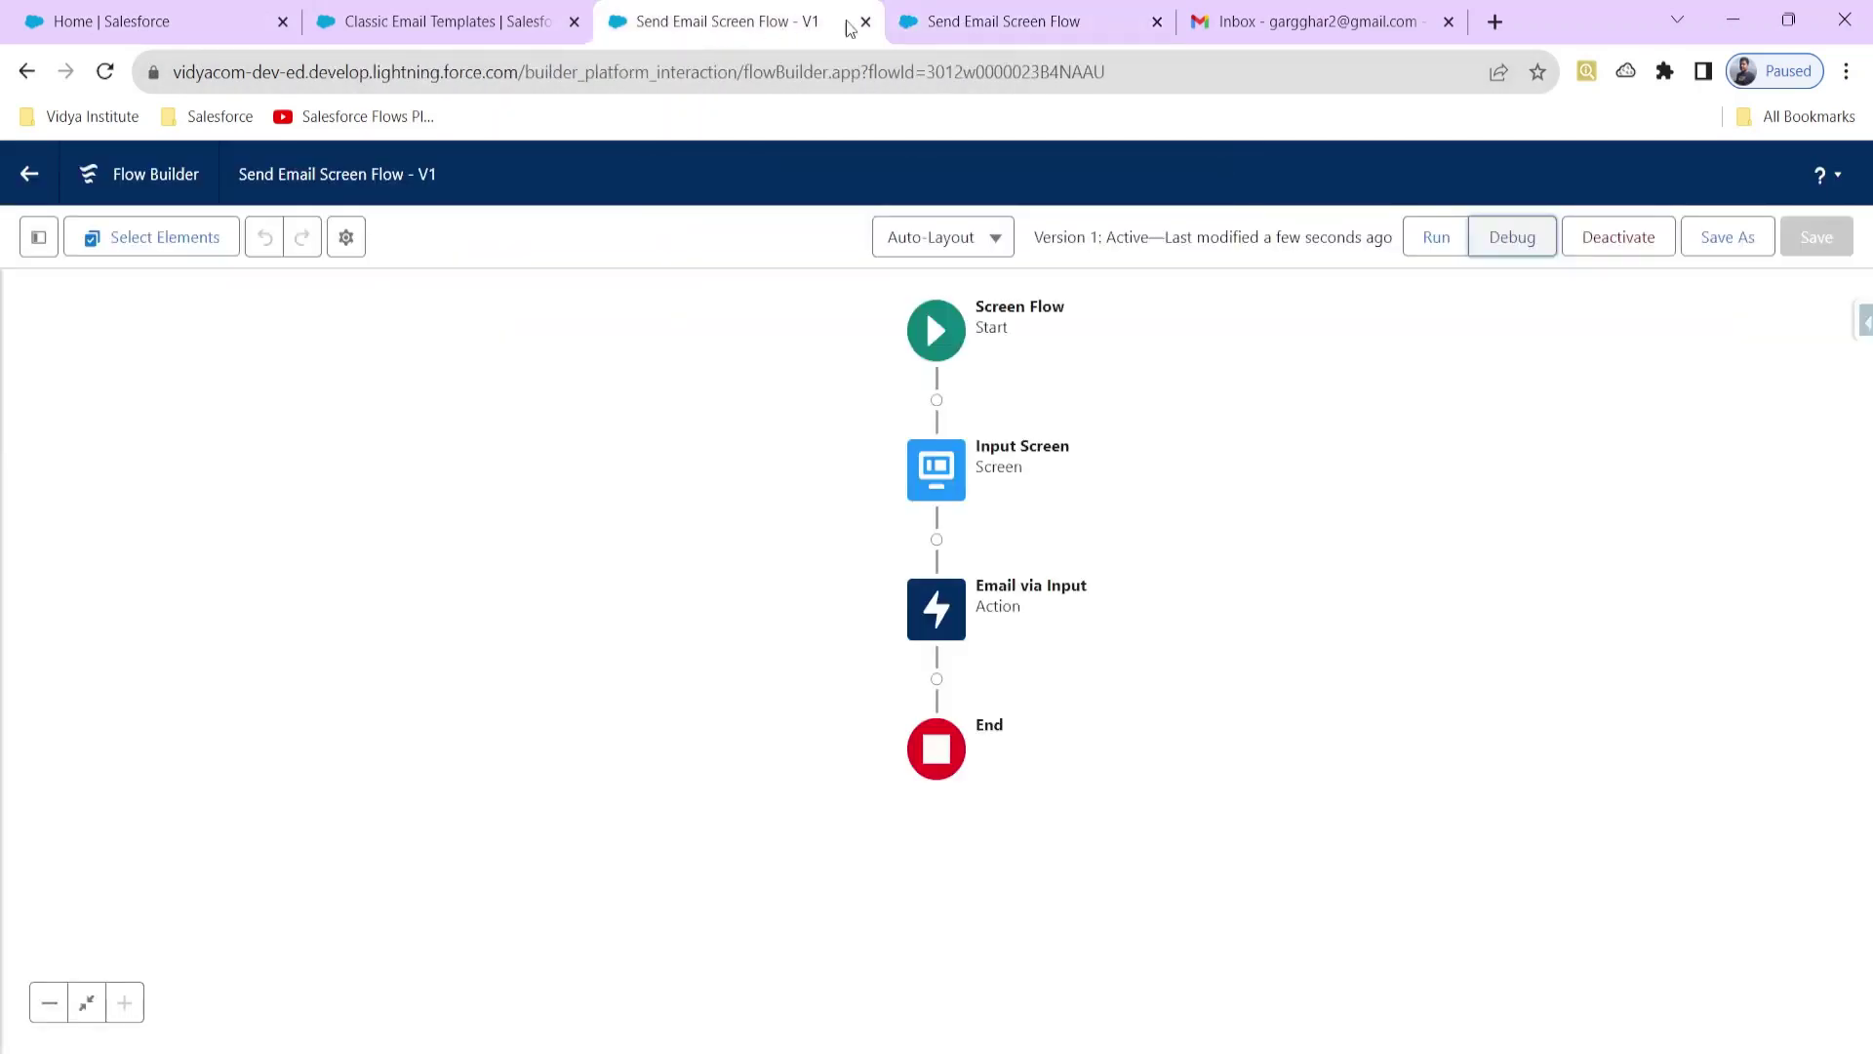
left_click(967, 39)
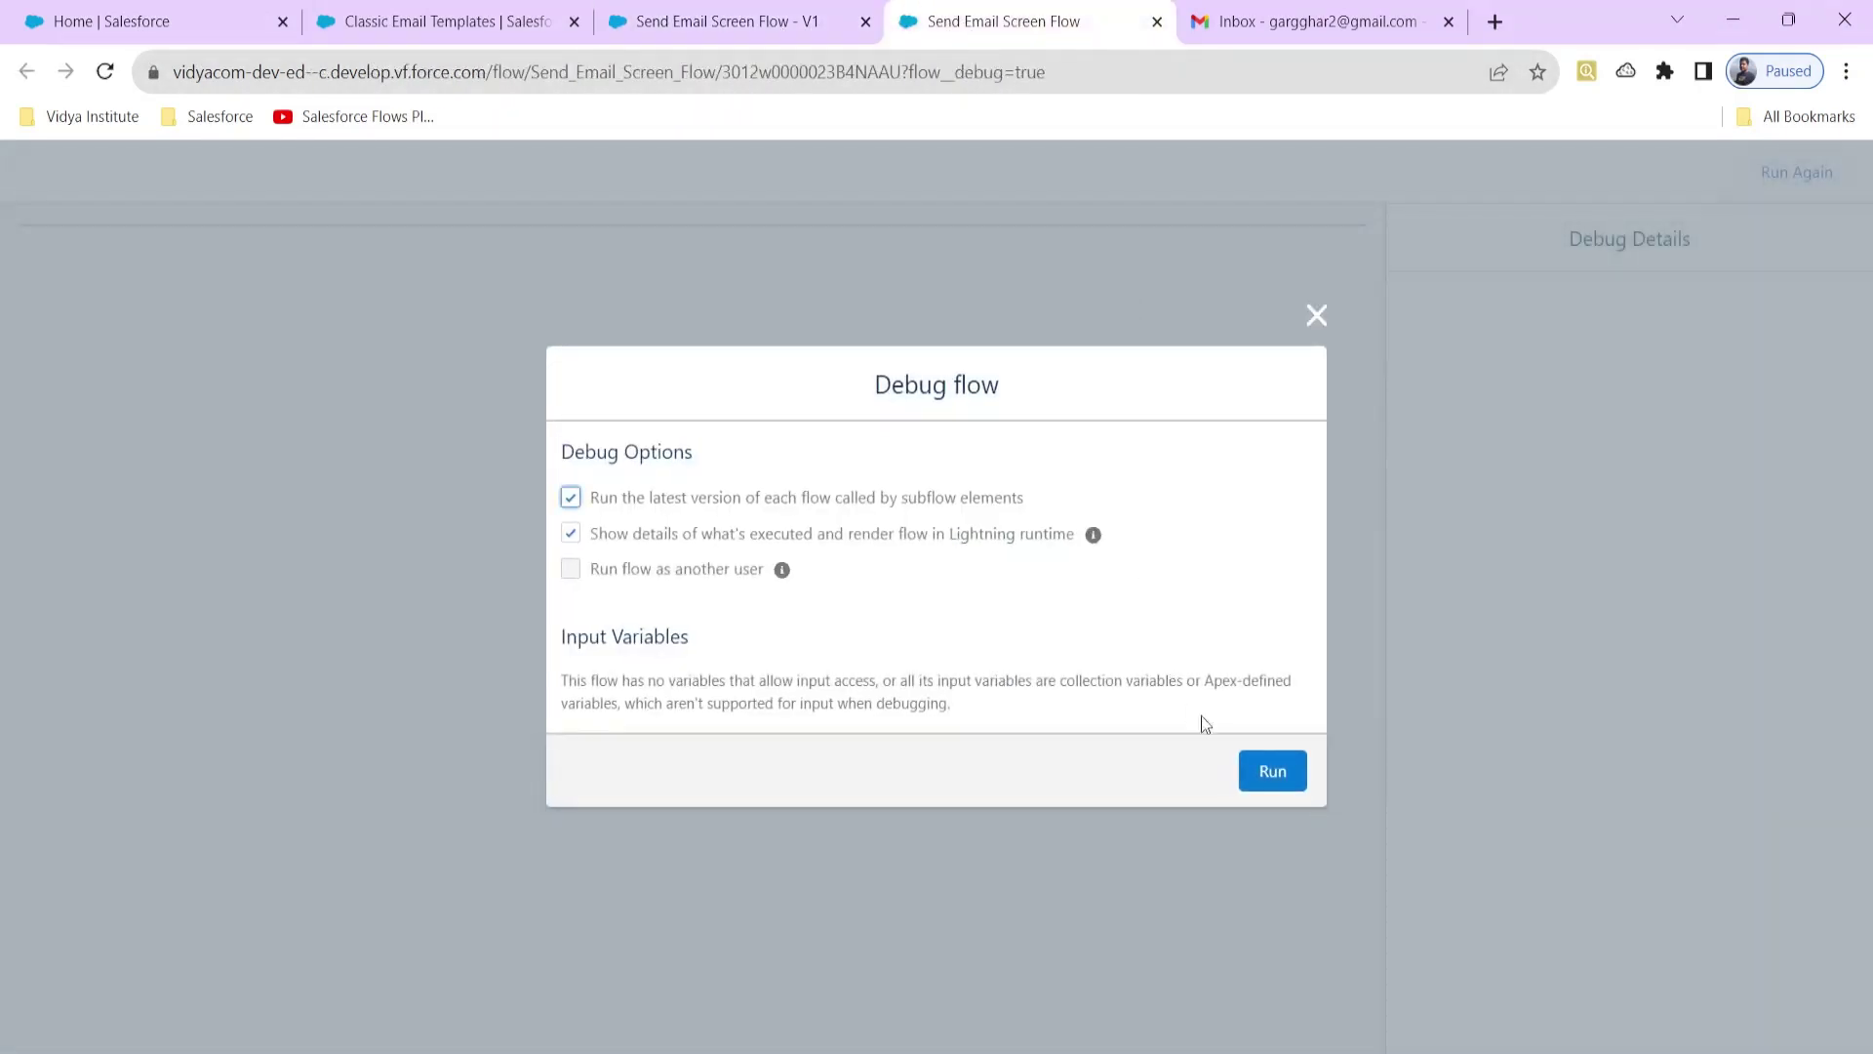
left_click(1273, 771)
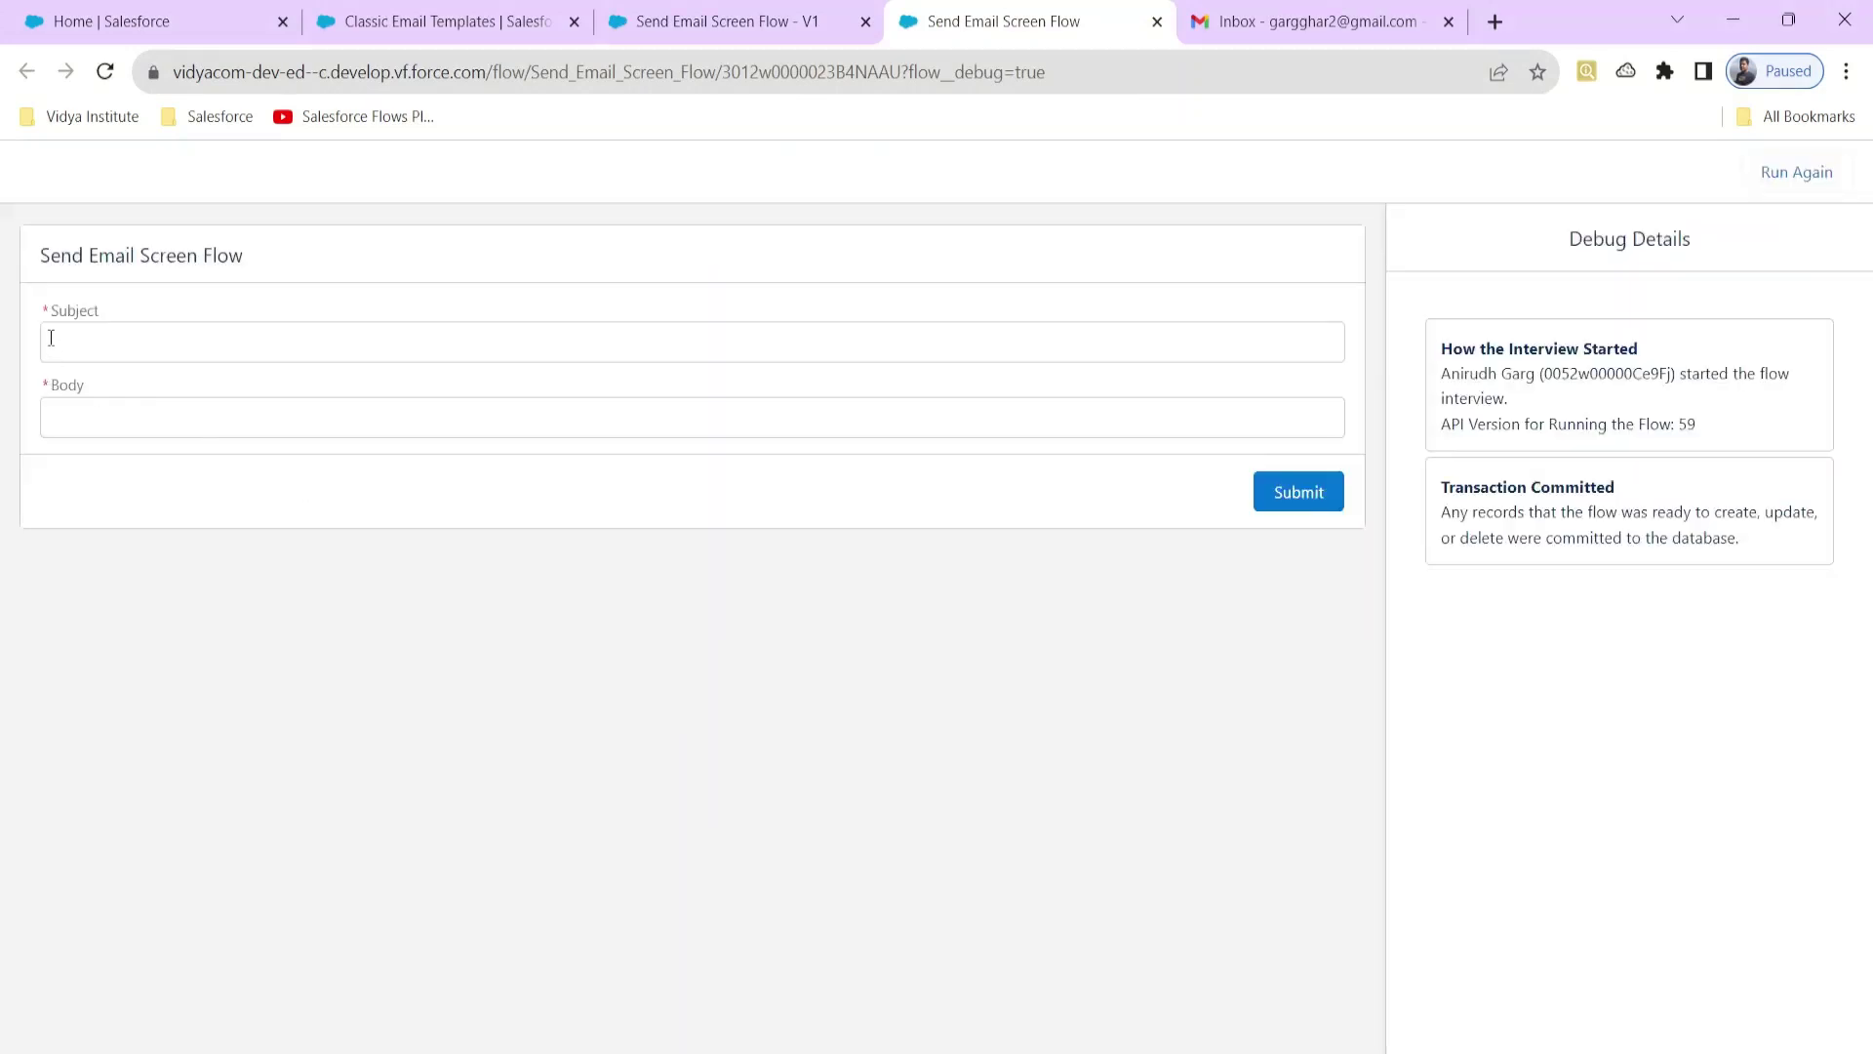
left_click(102, 349)
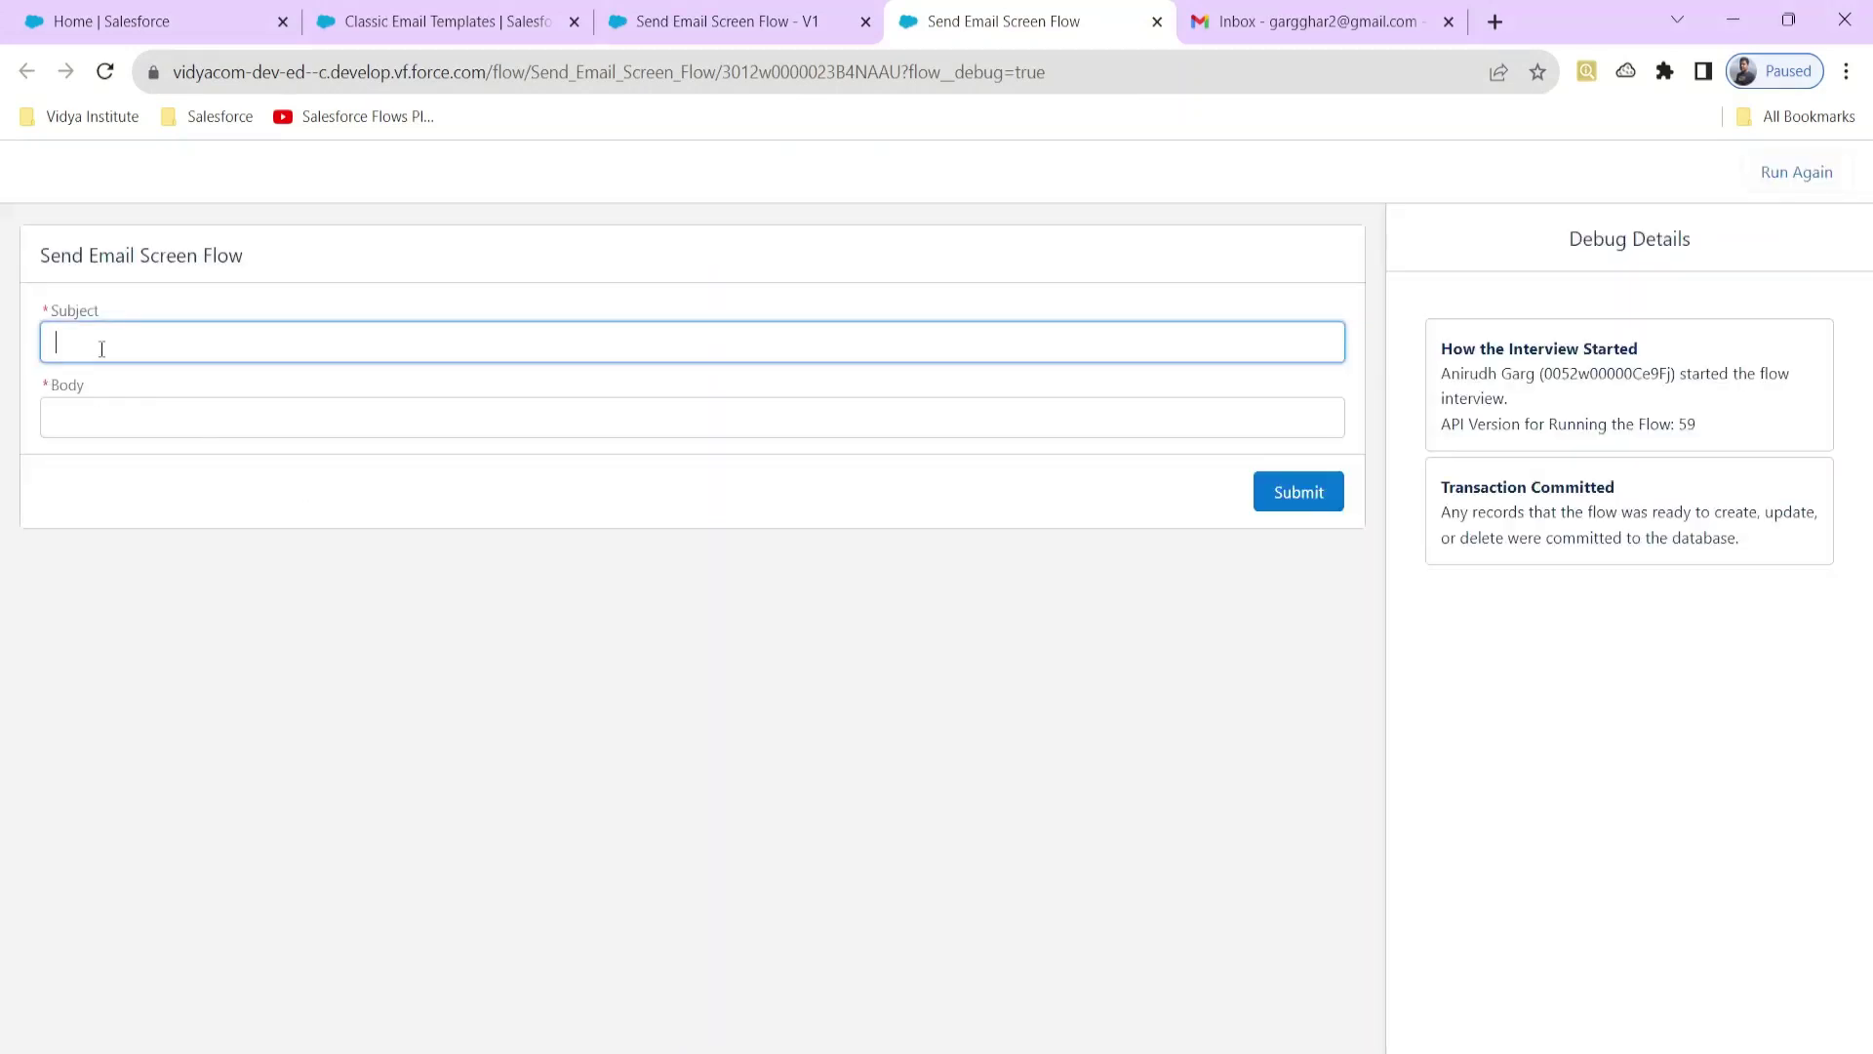
type("HEllo")
key("BackSpace")
key("BackSpace")
key("BackSpace")
key("BackSpace")
type("llo There")
left_click(124, 410)
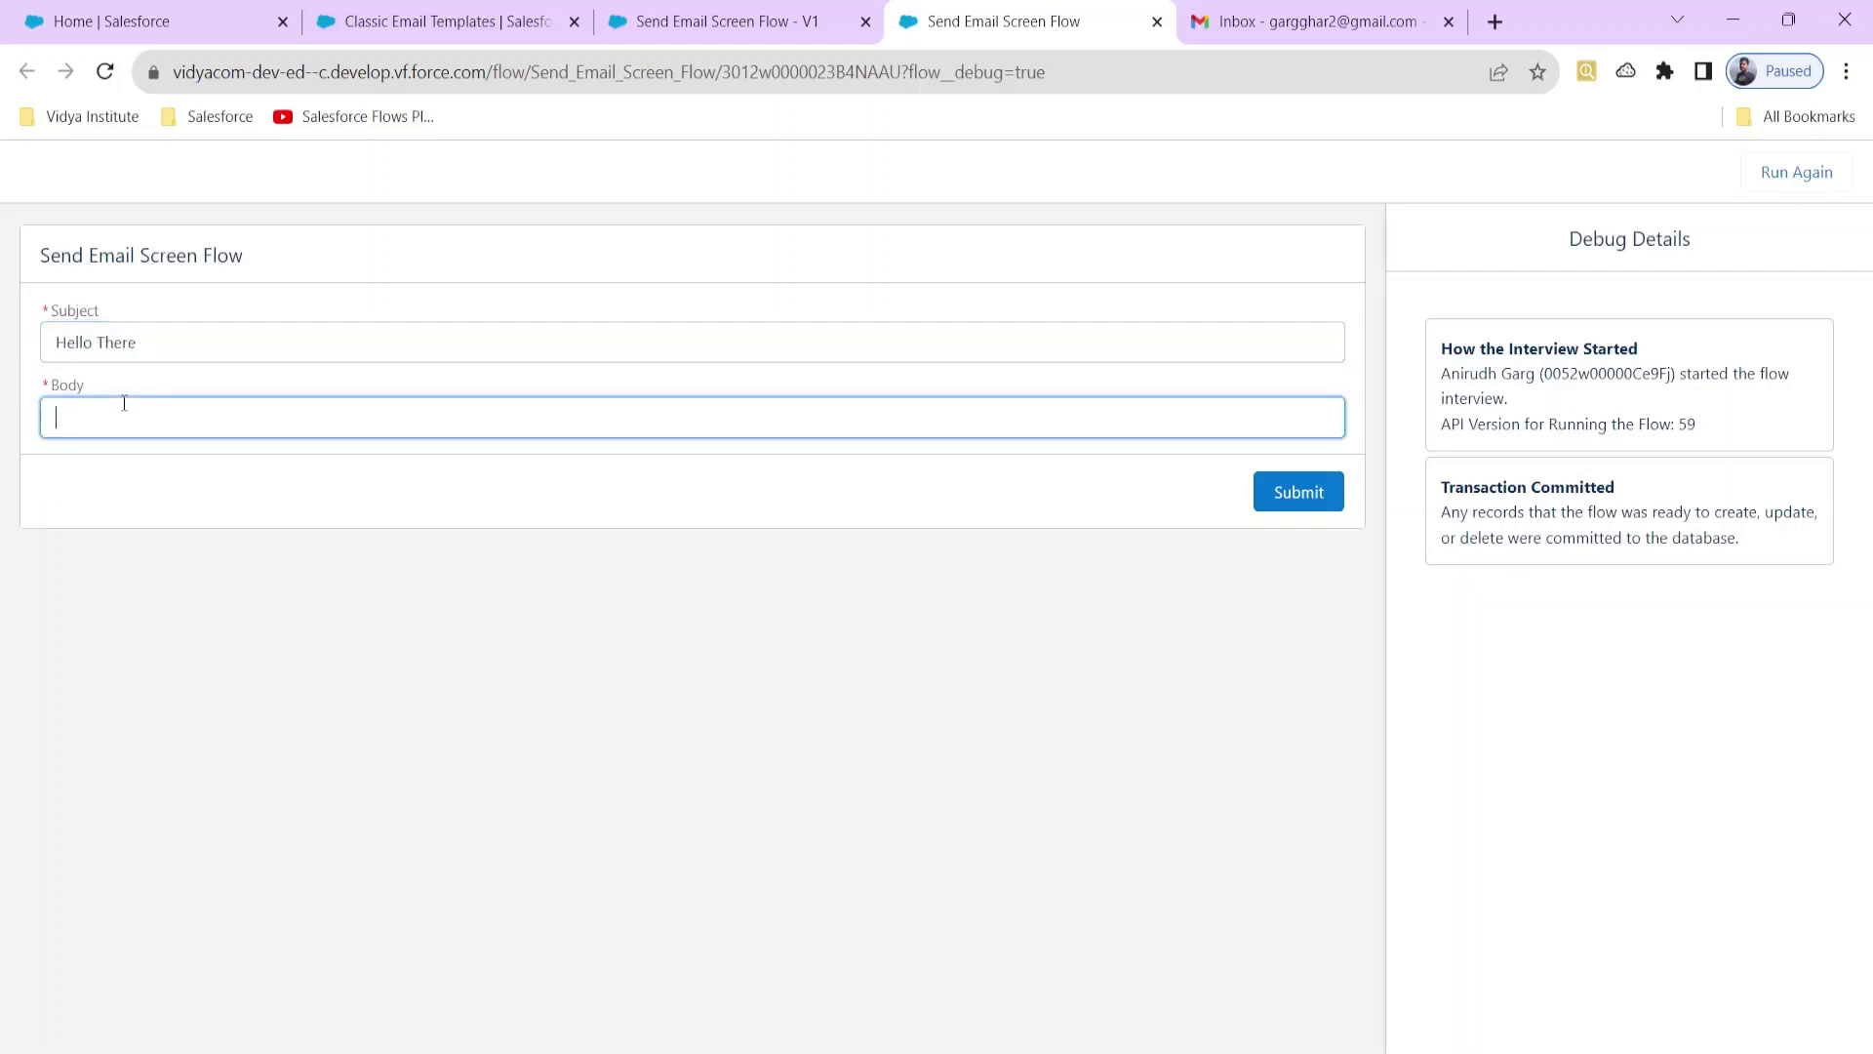
type("PLease check this")
left_click(1280, 494)
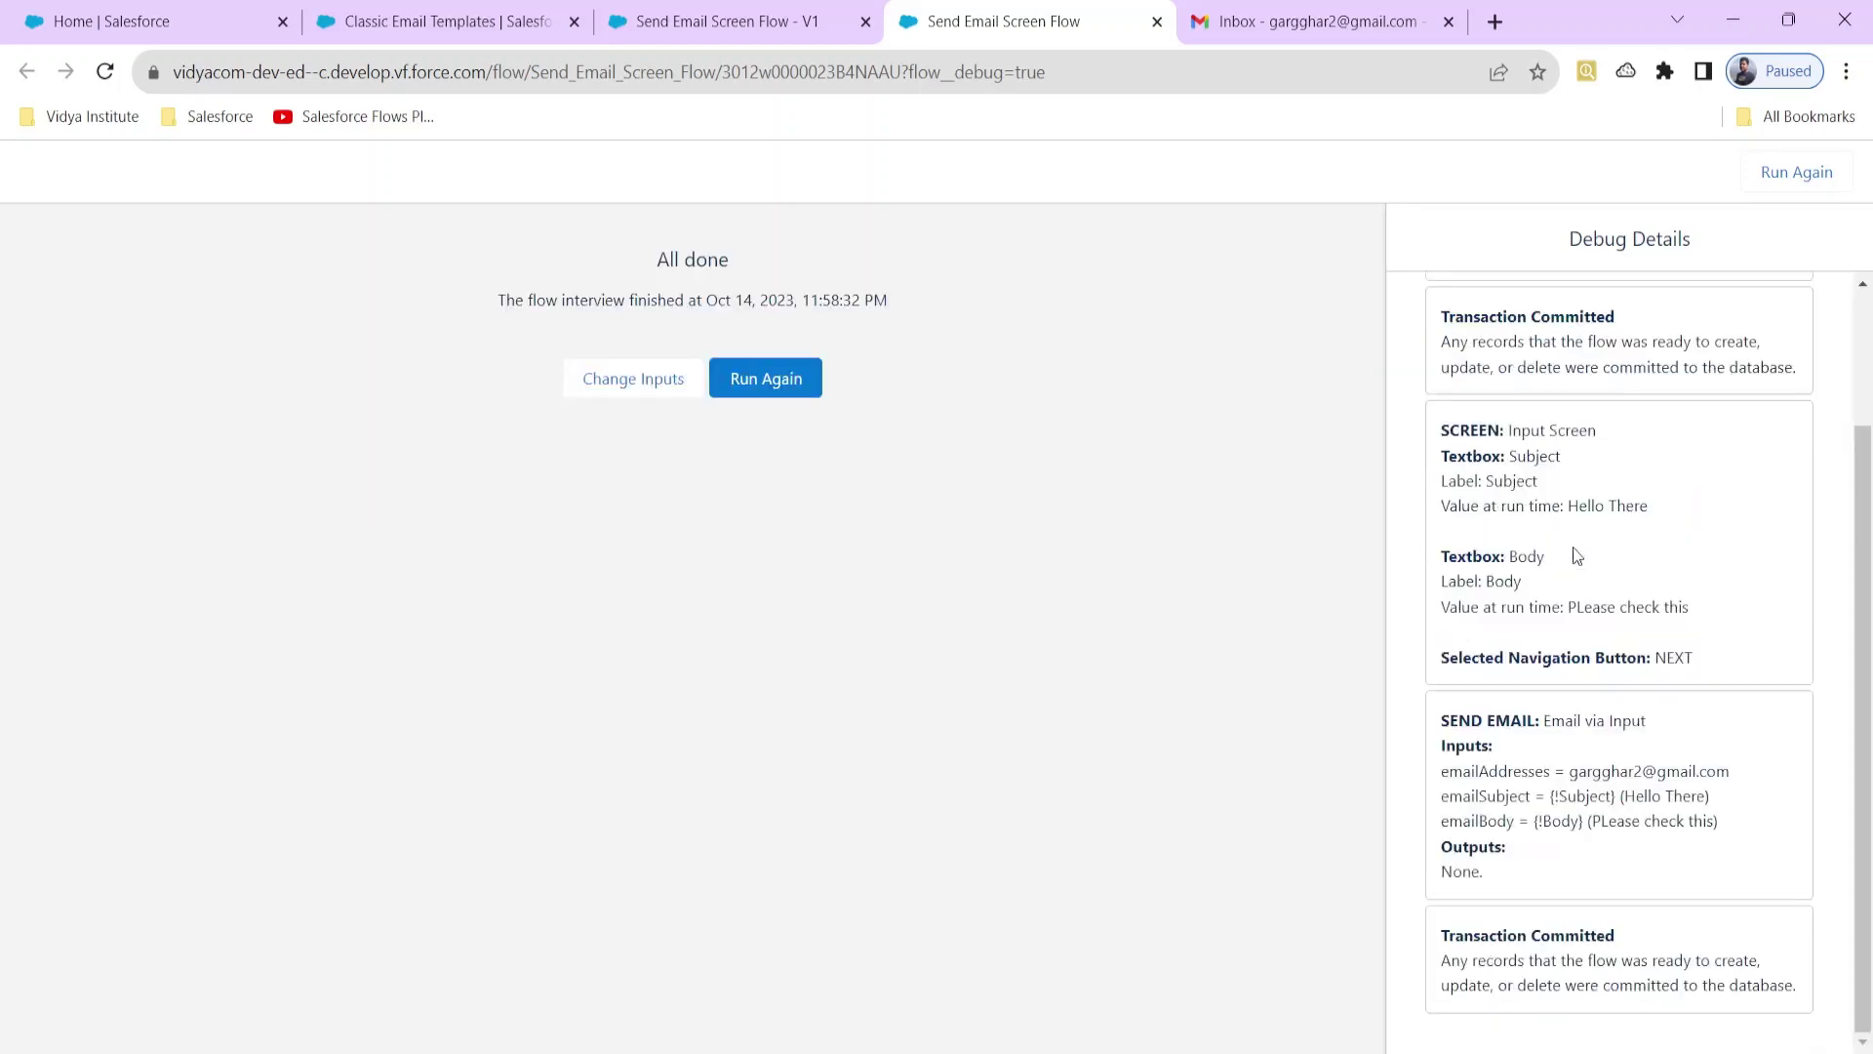
Step: Review the subject value in the debug output, check the Gmail inbox, then go to Salesforce Home
scroll(1585, 538, "up", 2)
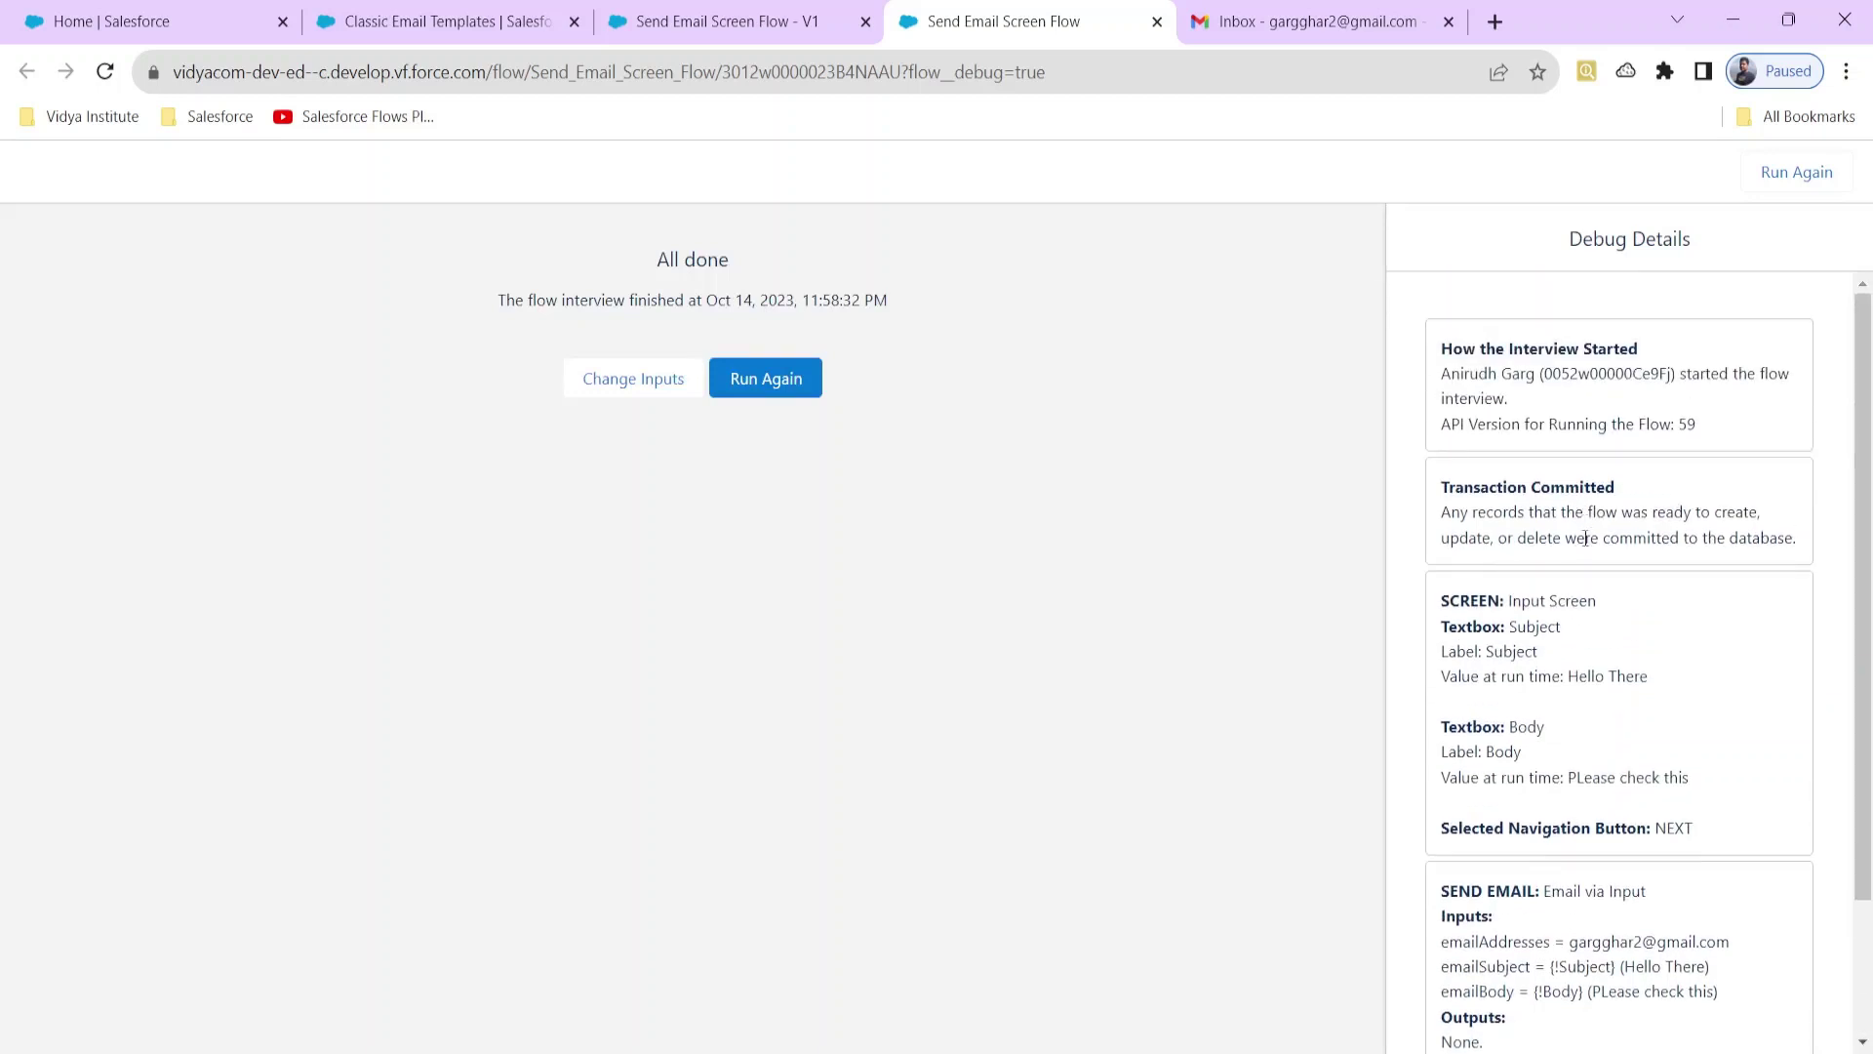
scroll(1554, 599, "down", 1)
scroll(1547, 618, "up", 1)
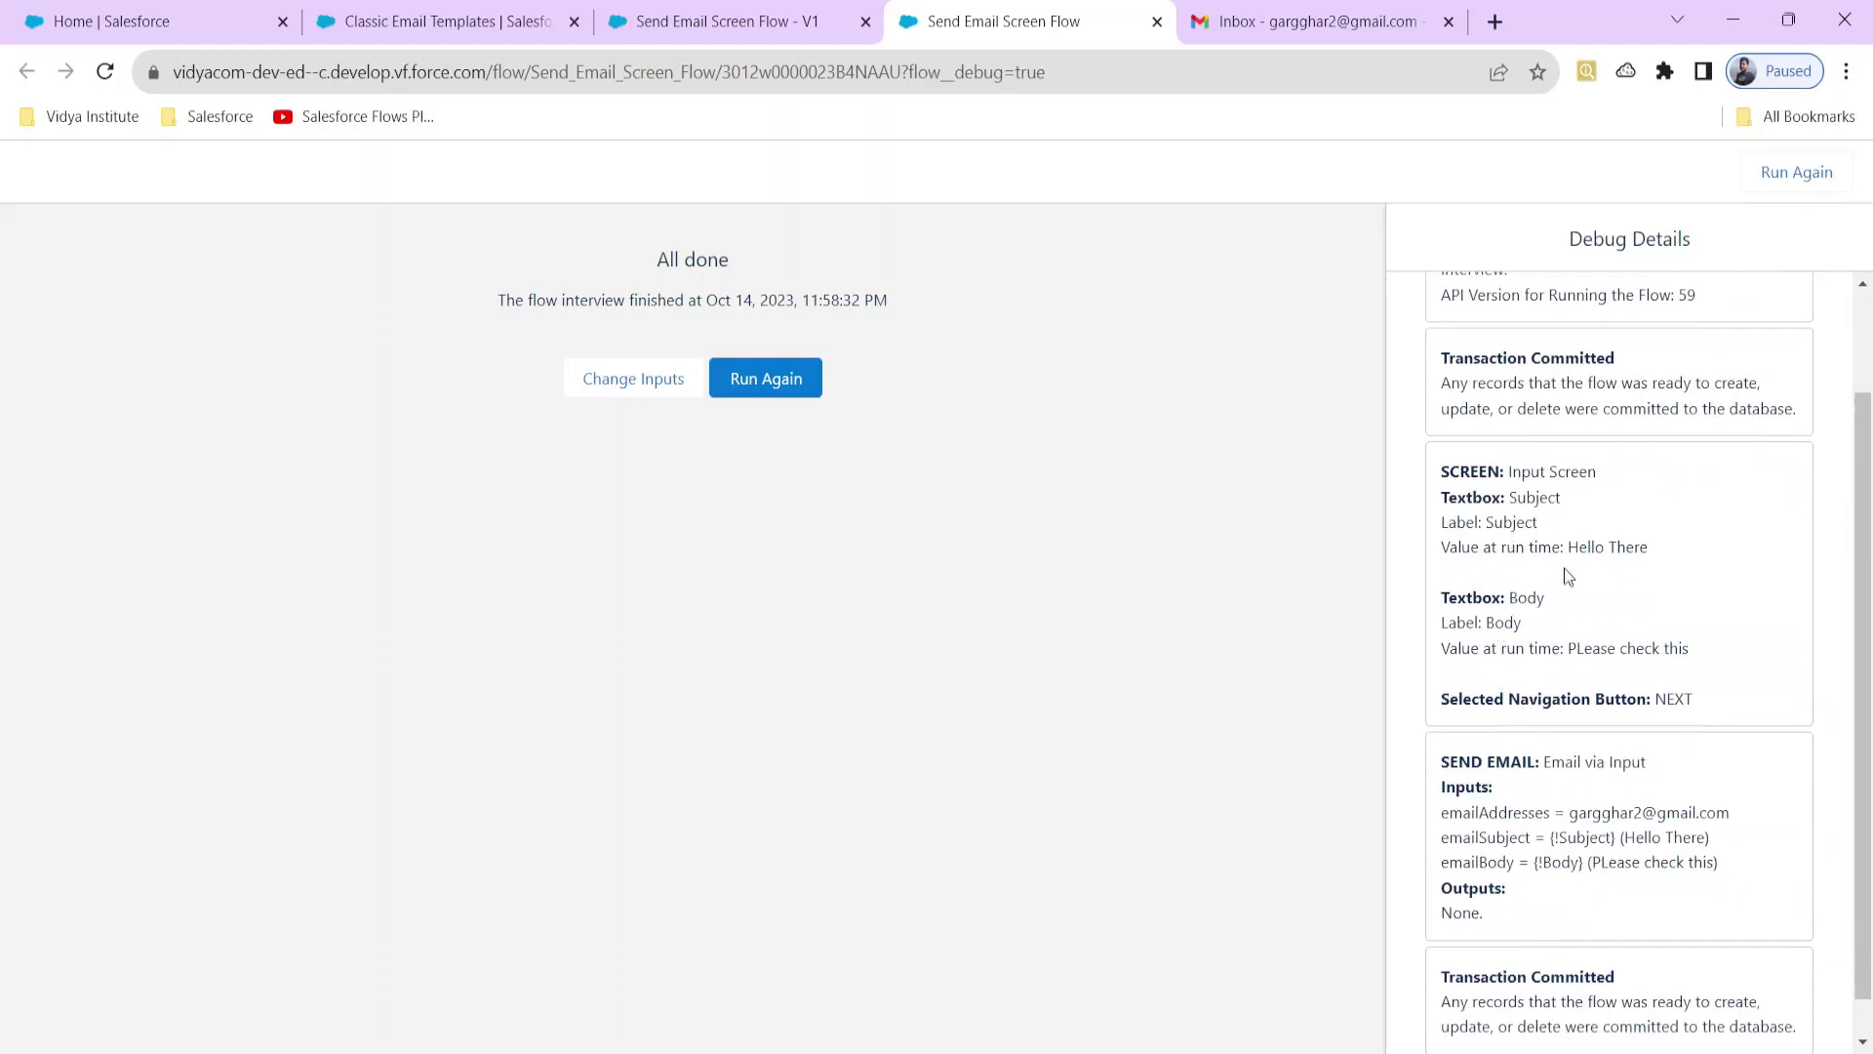
scroll(1548, 693, "down", 2)
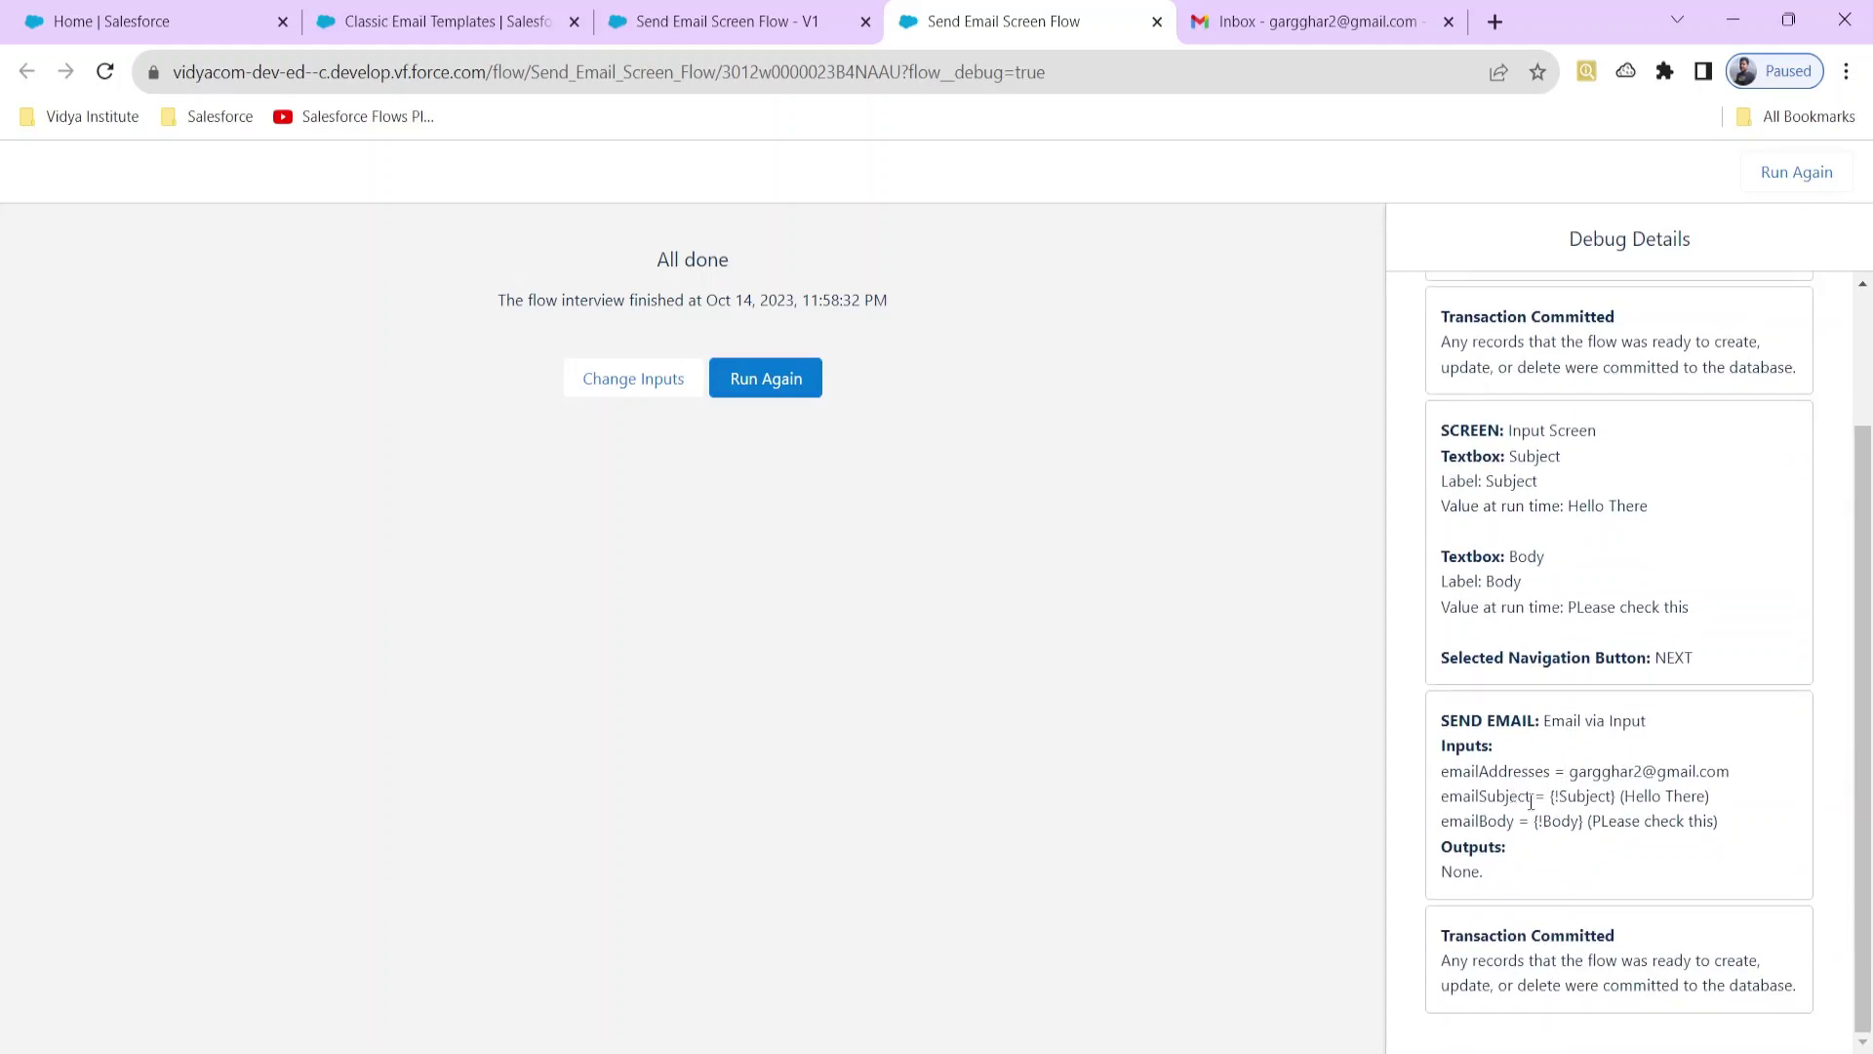
left_click_drag(1552, 800, 1720, 806)
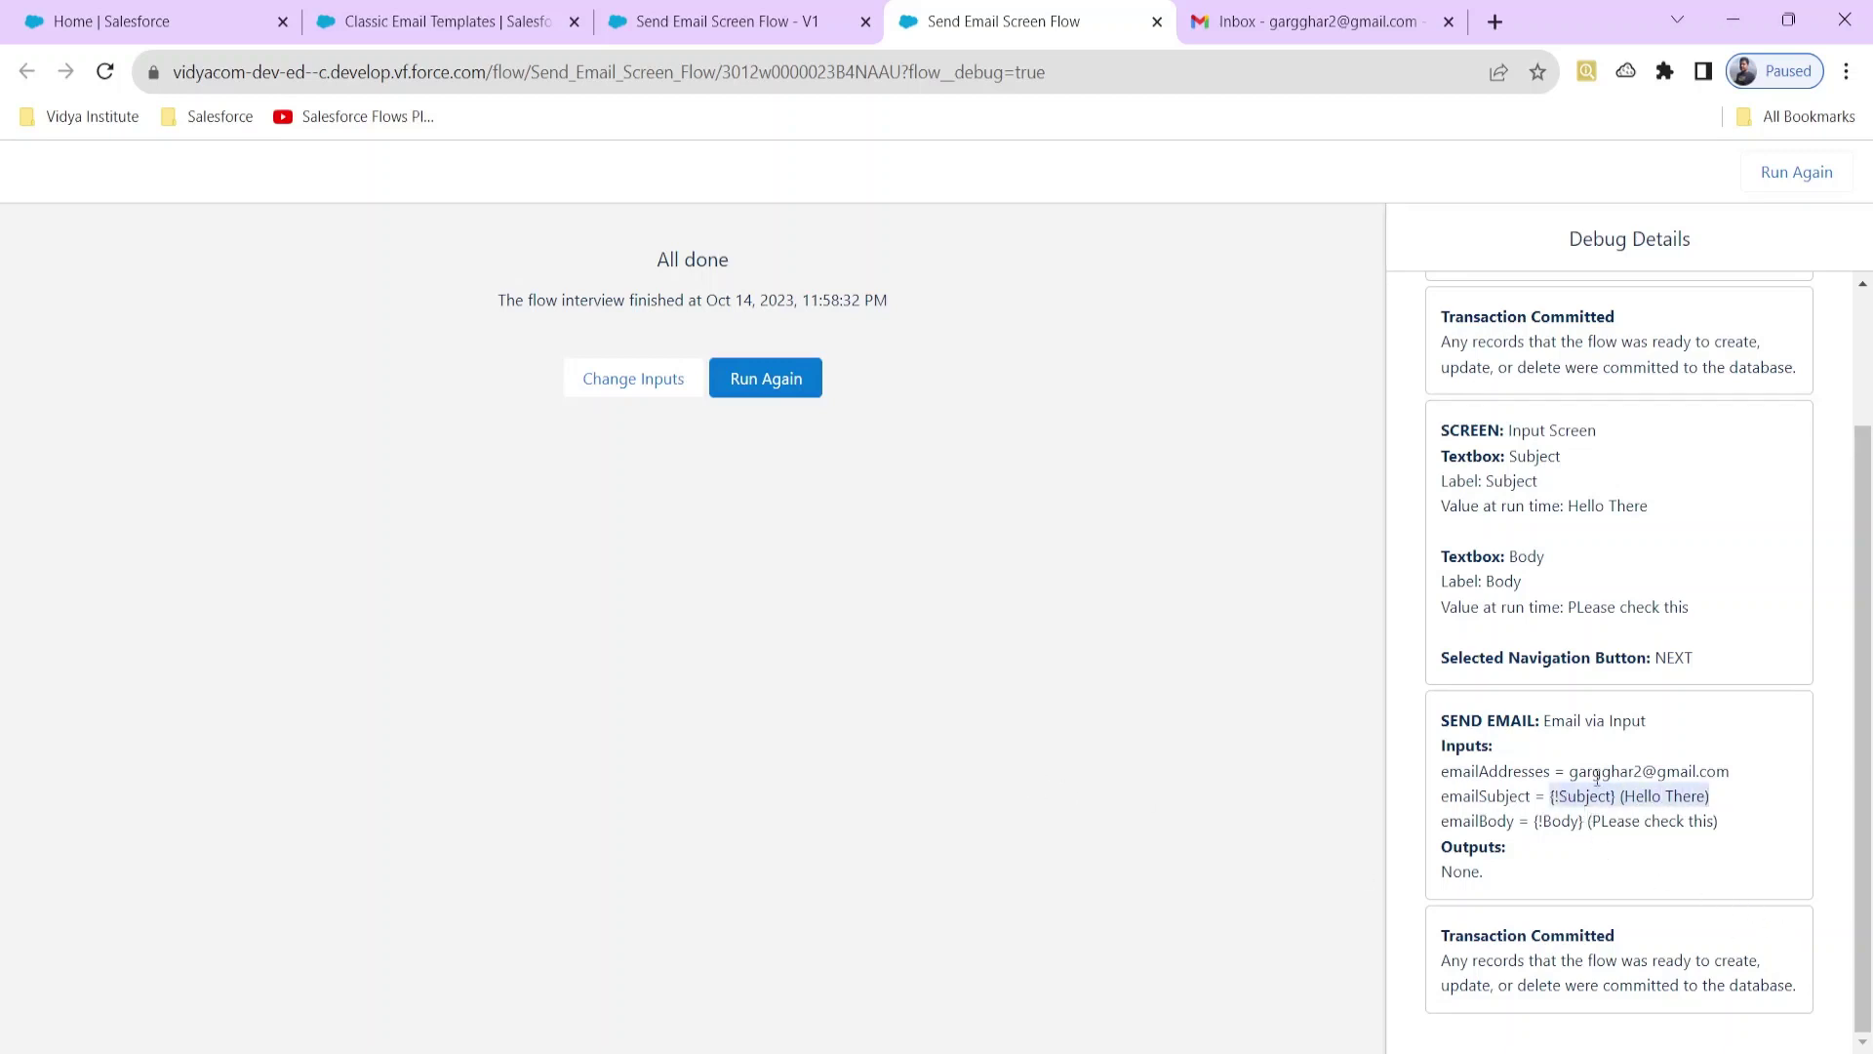
scroll(1610, 791, "up", 3)
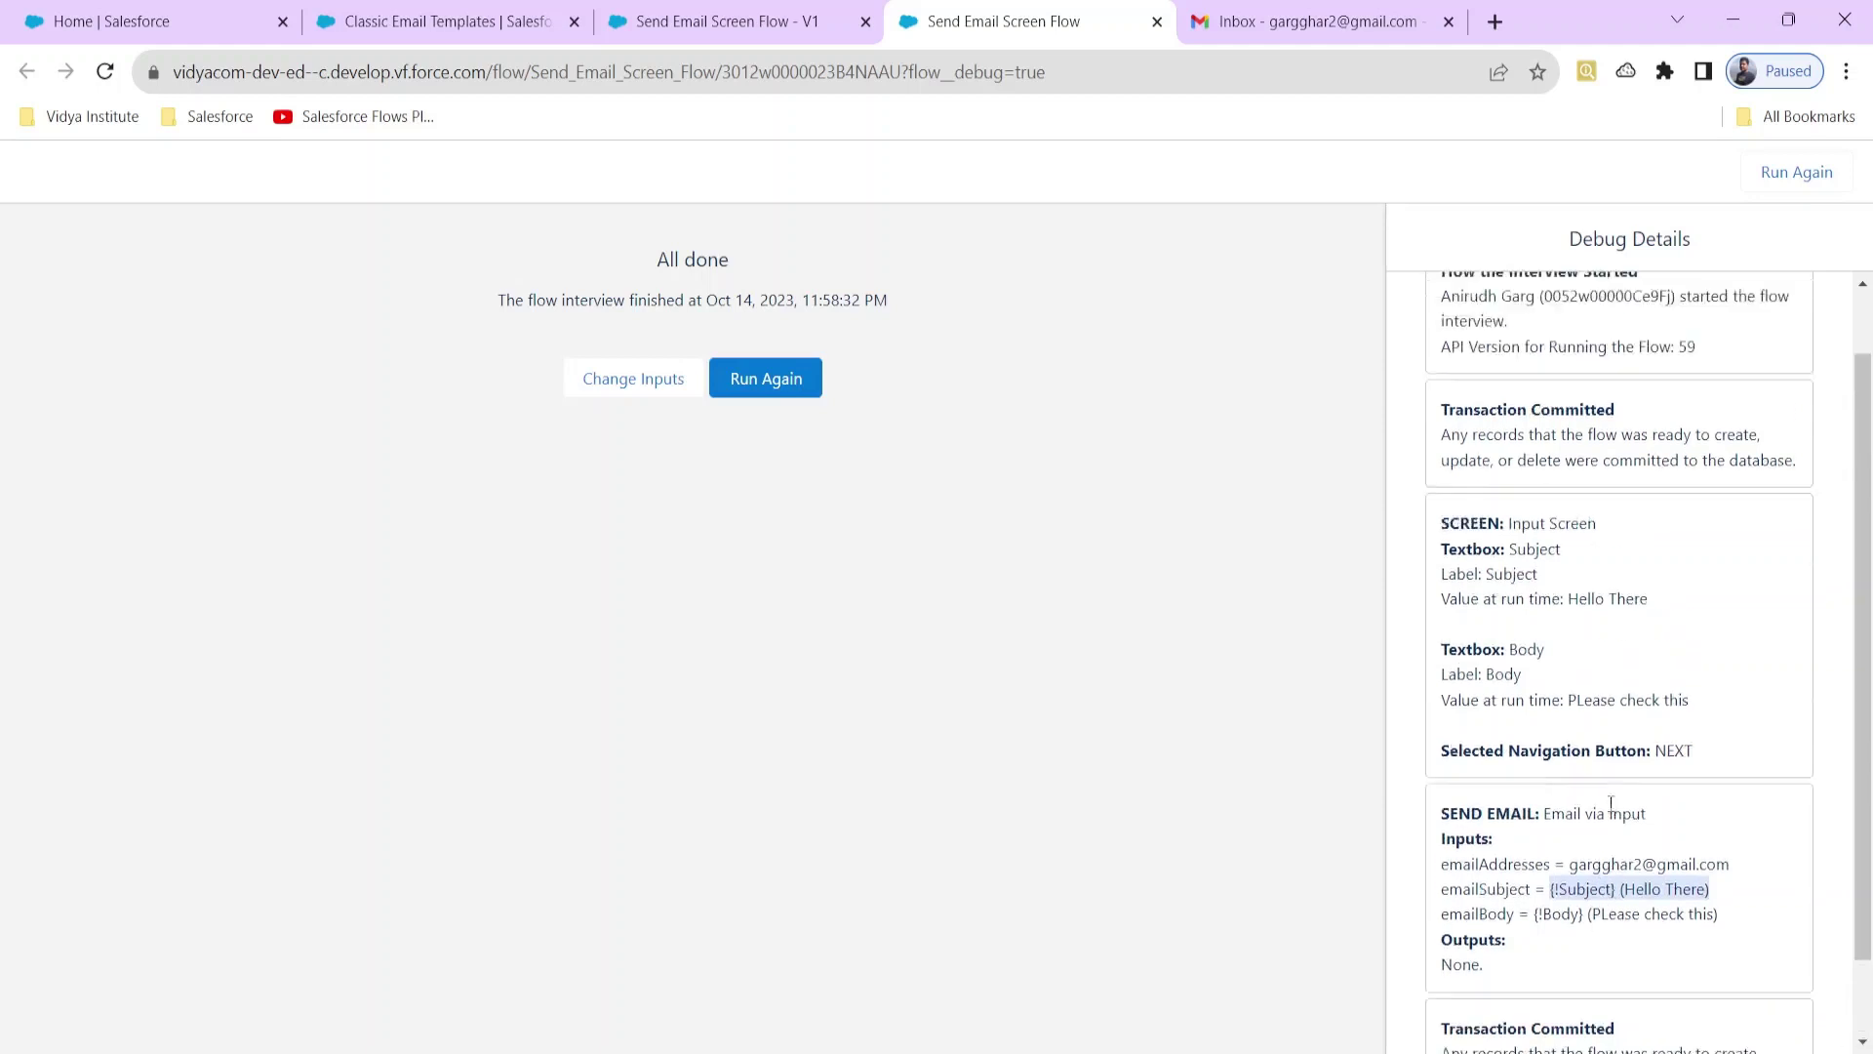
left_click(1327, 24)
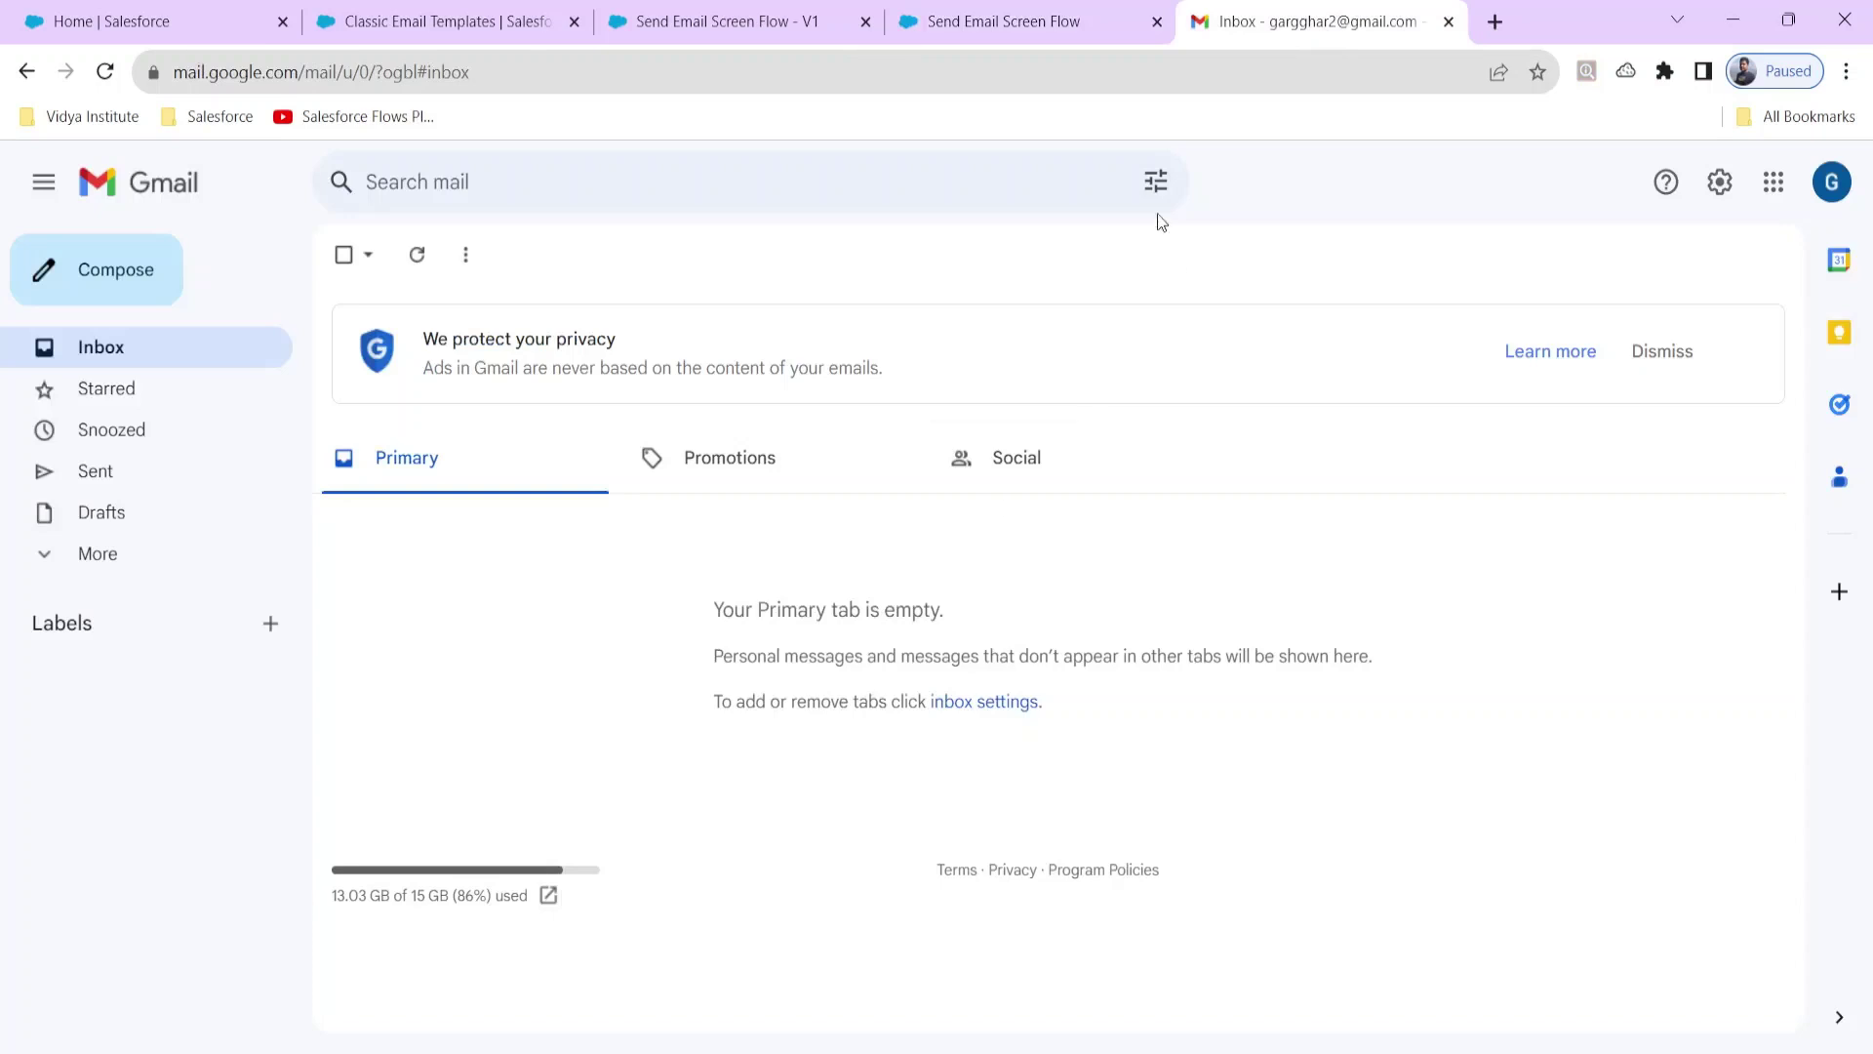
left_click(981, 29)
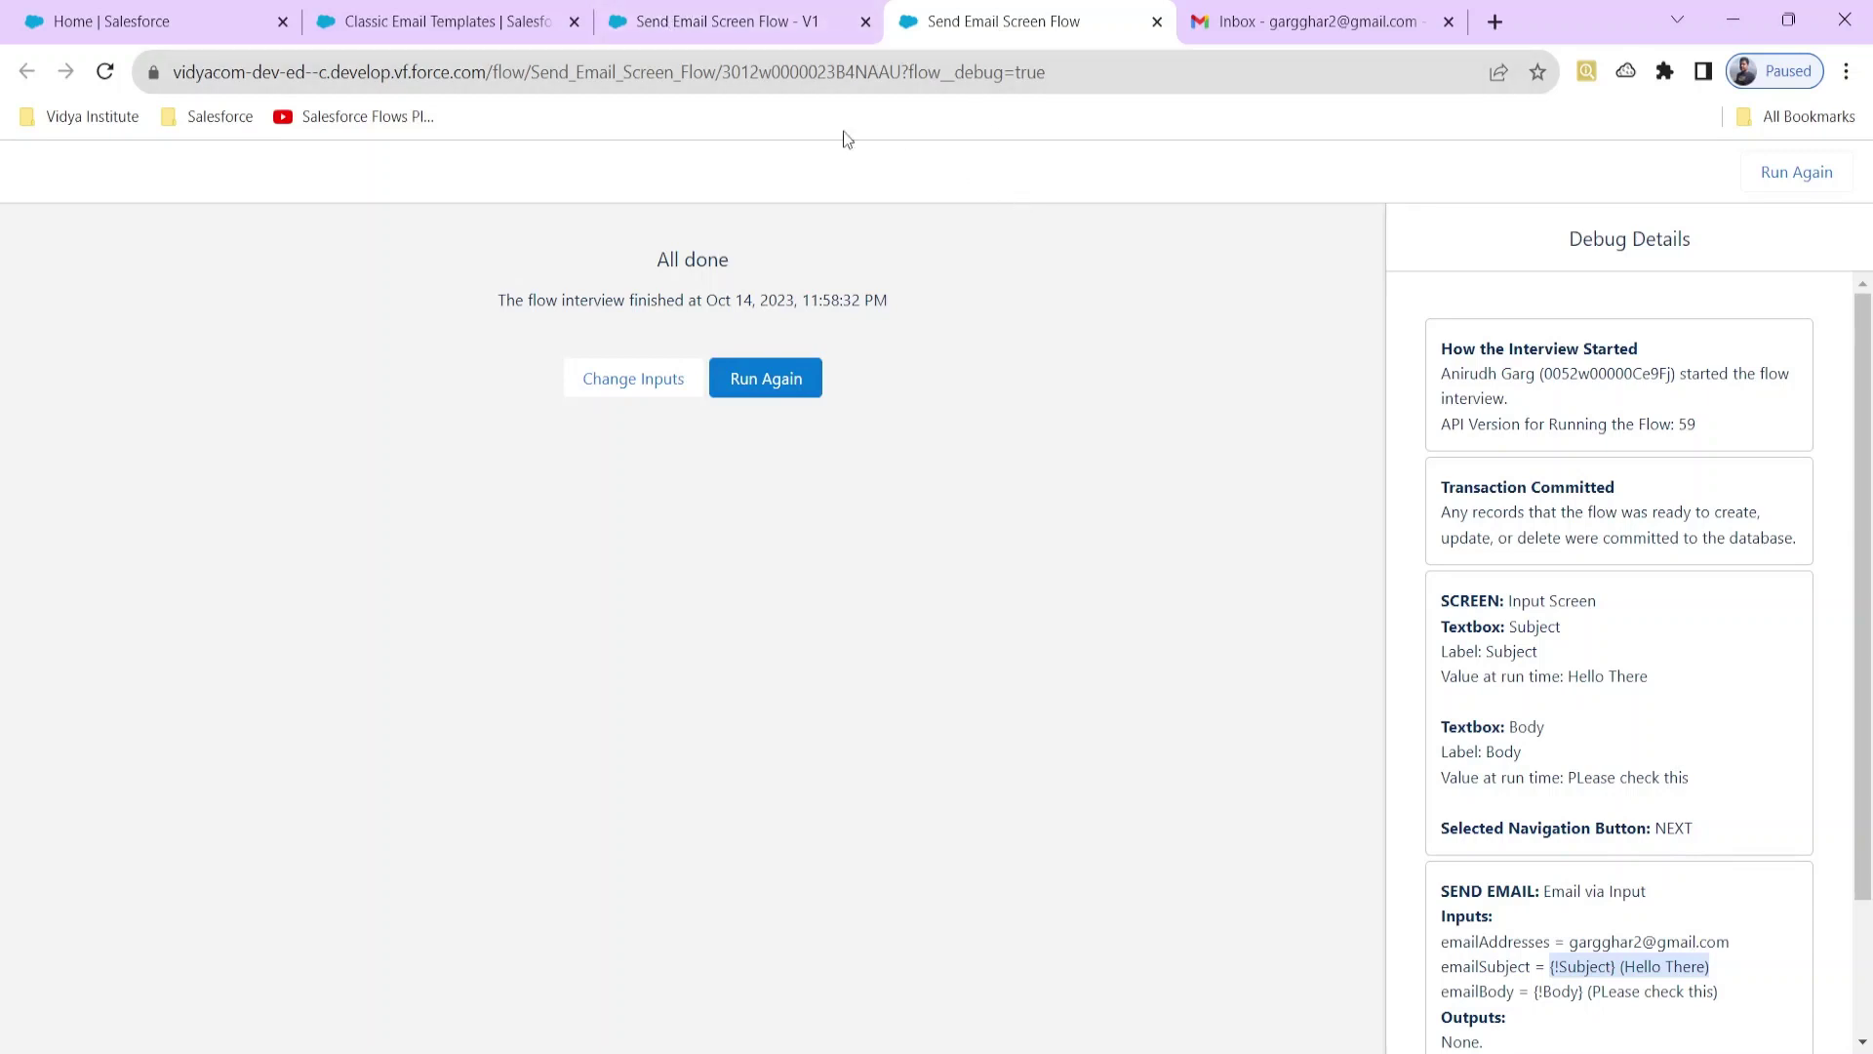
left_click(710, 32)
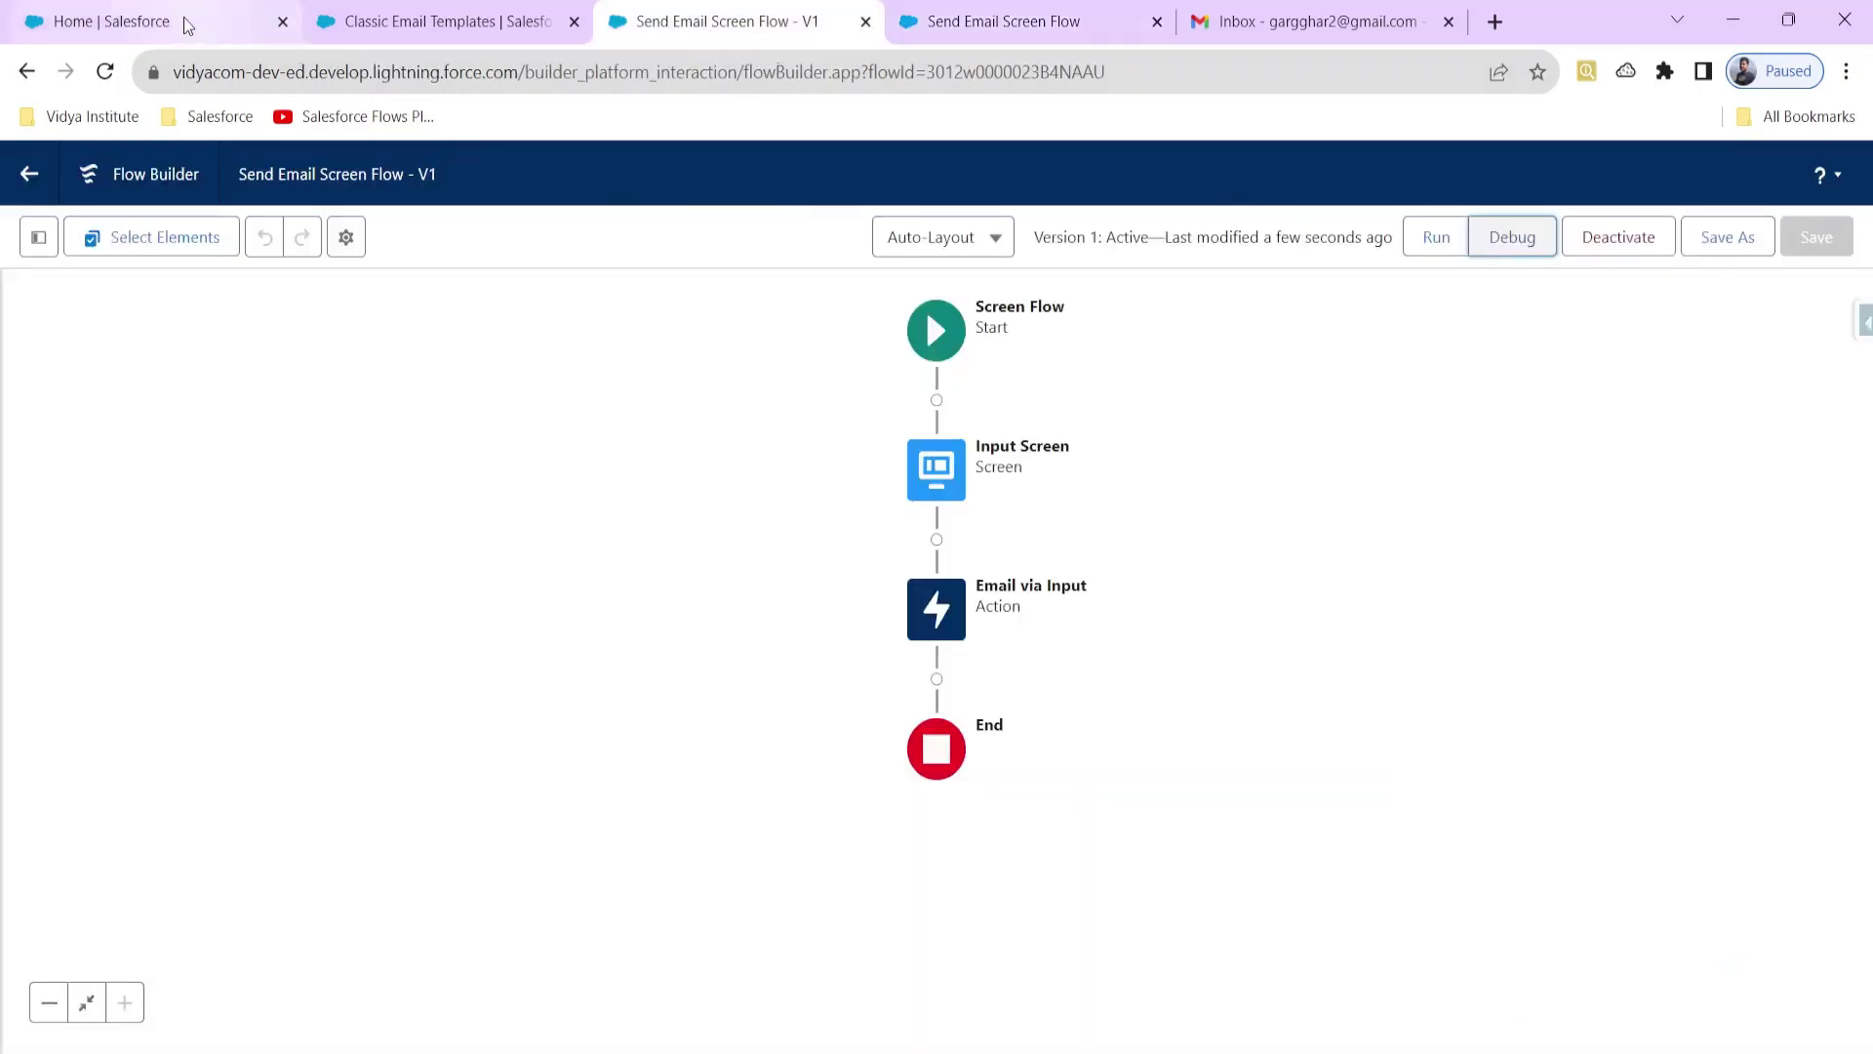
left_click(188, 27)
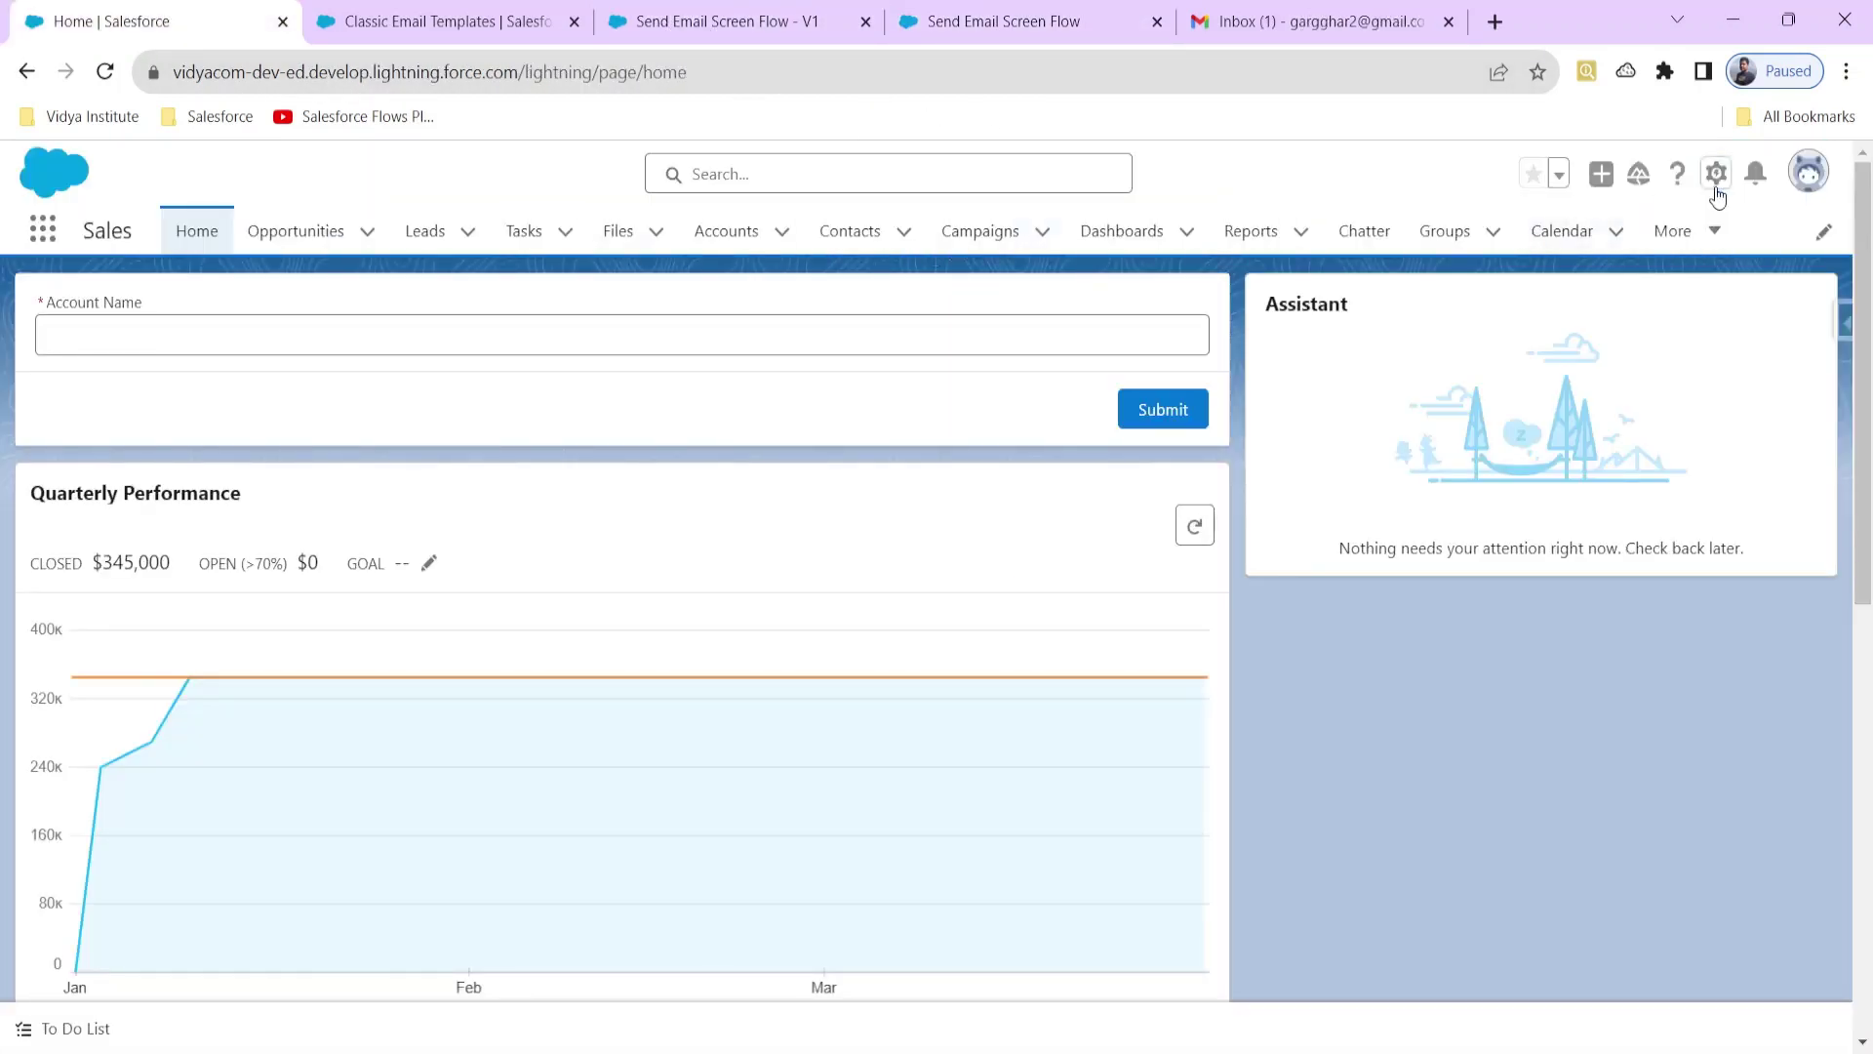
Step: Open the Home page in Lightning App Builder using the Setup gear's Edit Page option
left_click(1716, 180)
left_click(1622, 484)
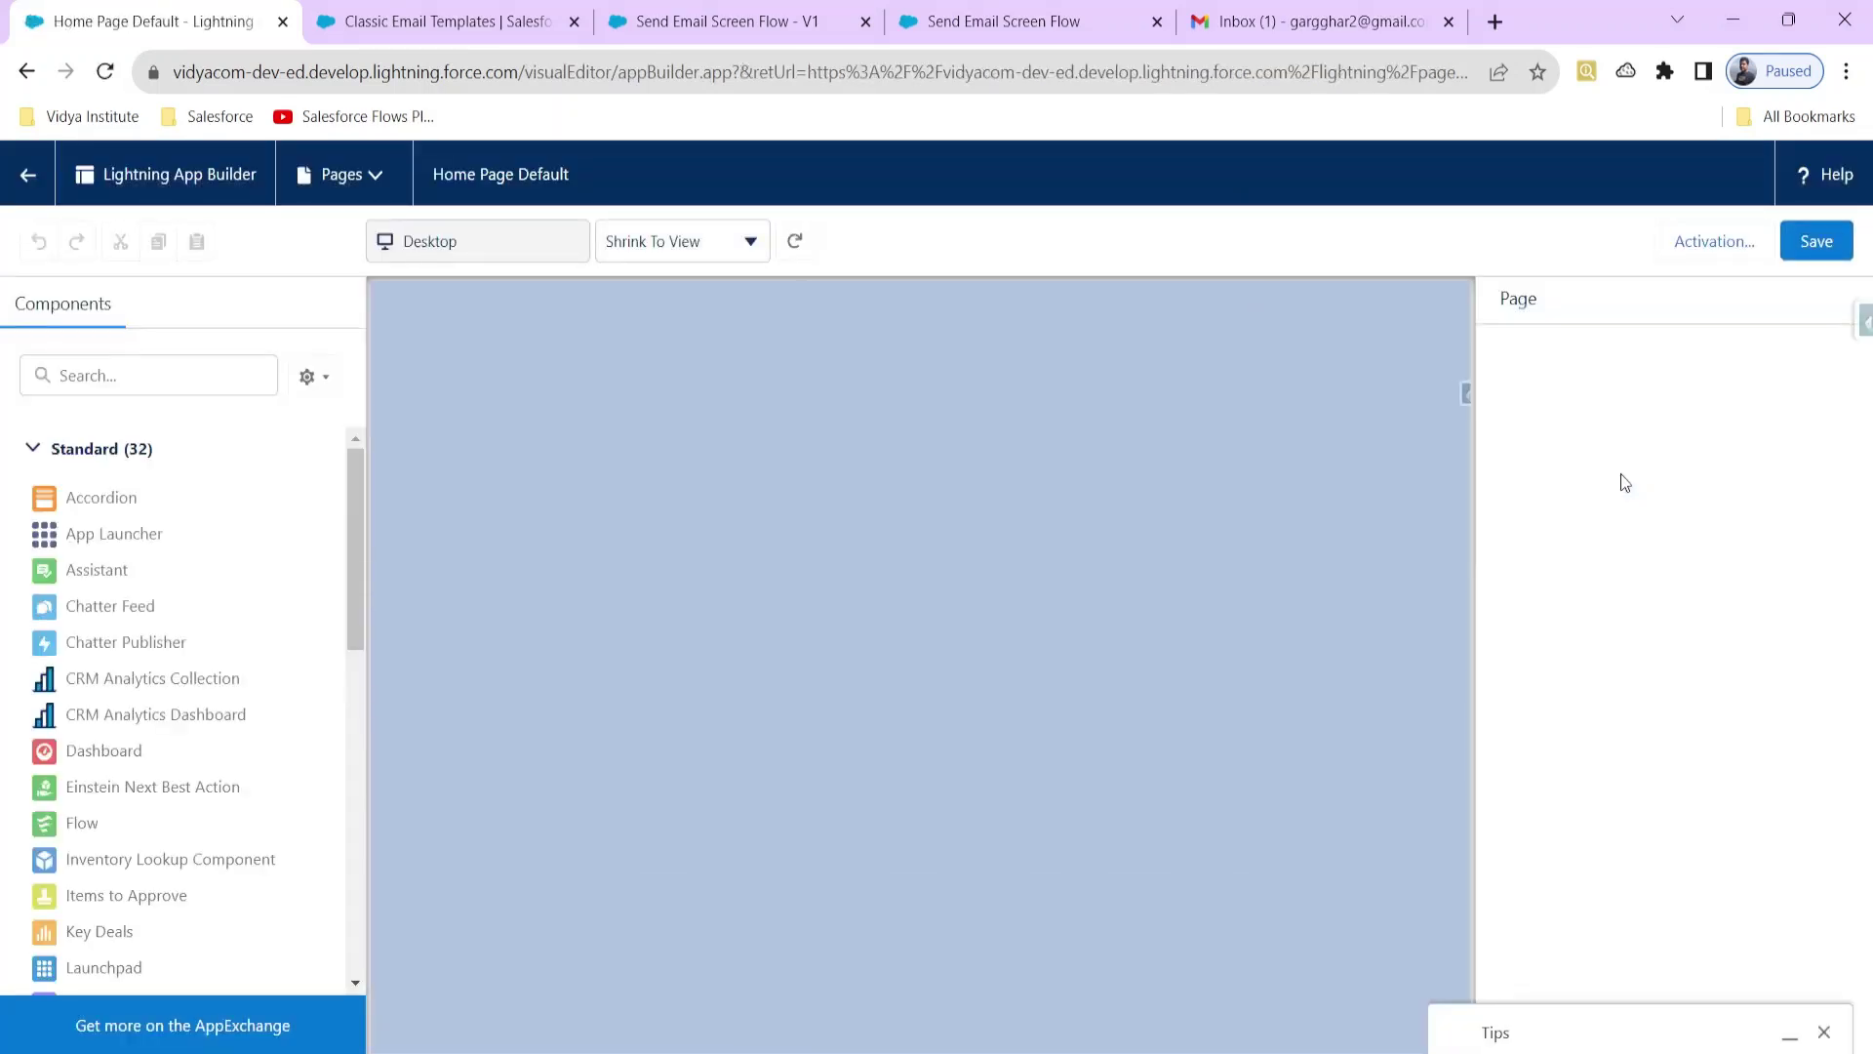
scroll(193, 851, "down", 1)
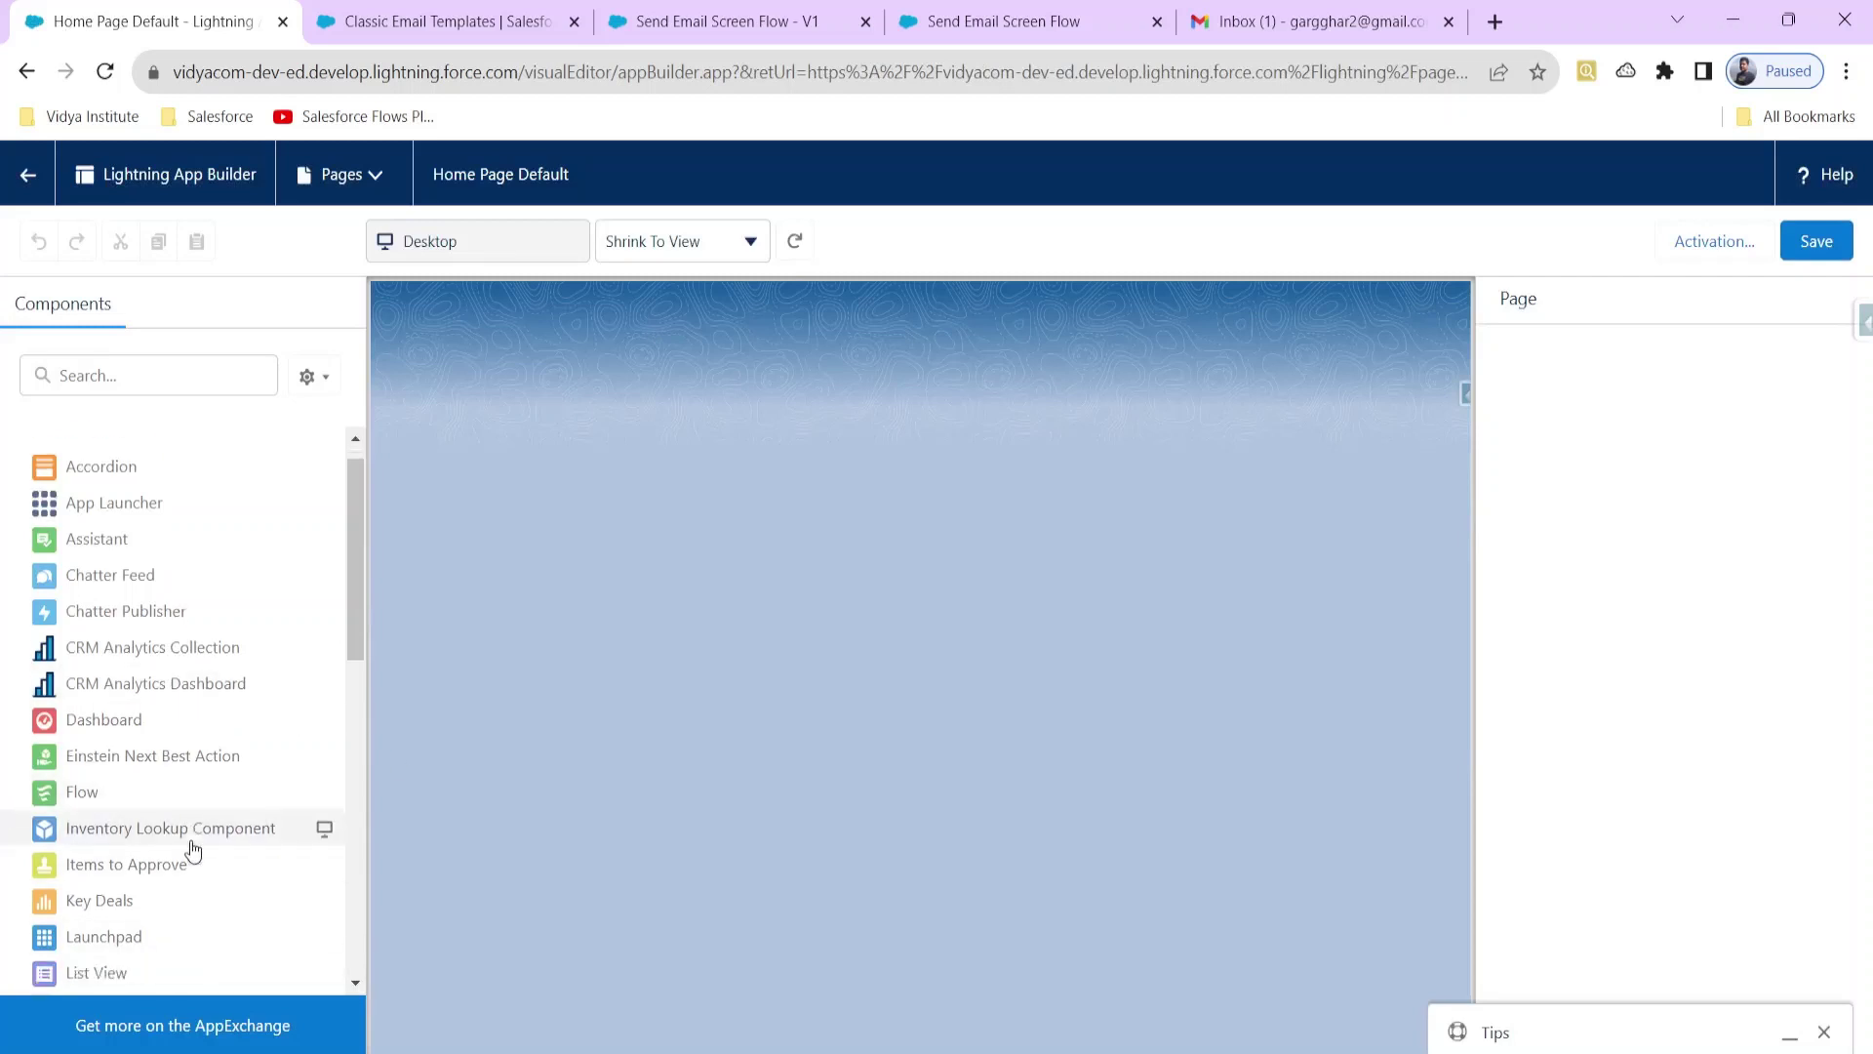
scroll(193, 850, "down", 3)
Step: Read the 'Hello There' email in the Gmail inbox, then return to the Lightning App Builder tab
left_click(1312, 27)
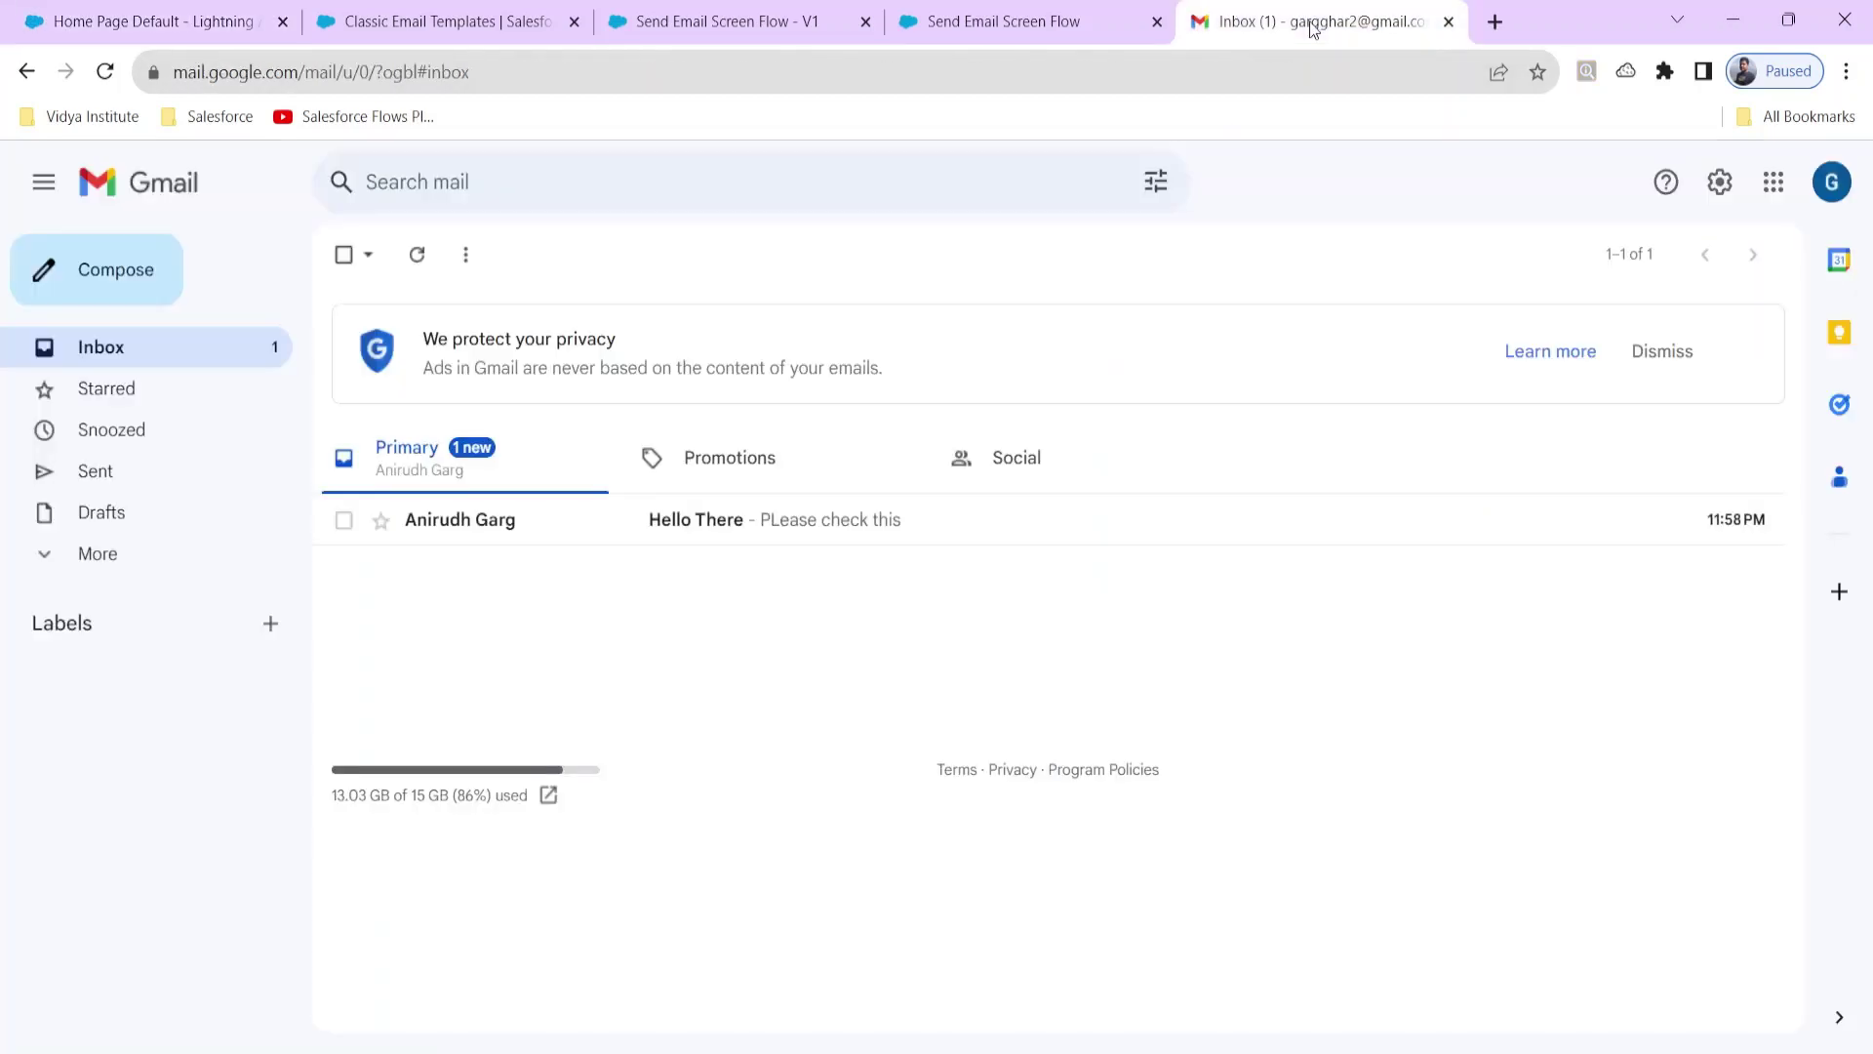
left_click(800, 520)
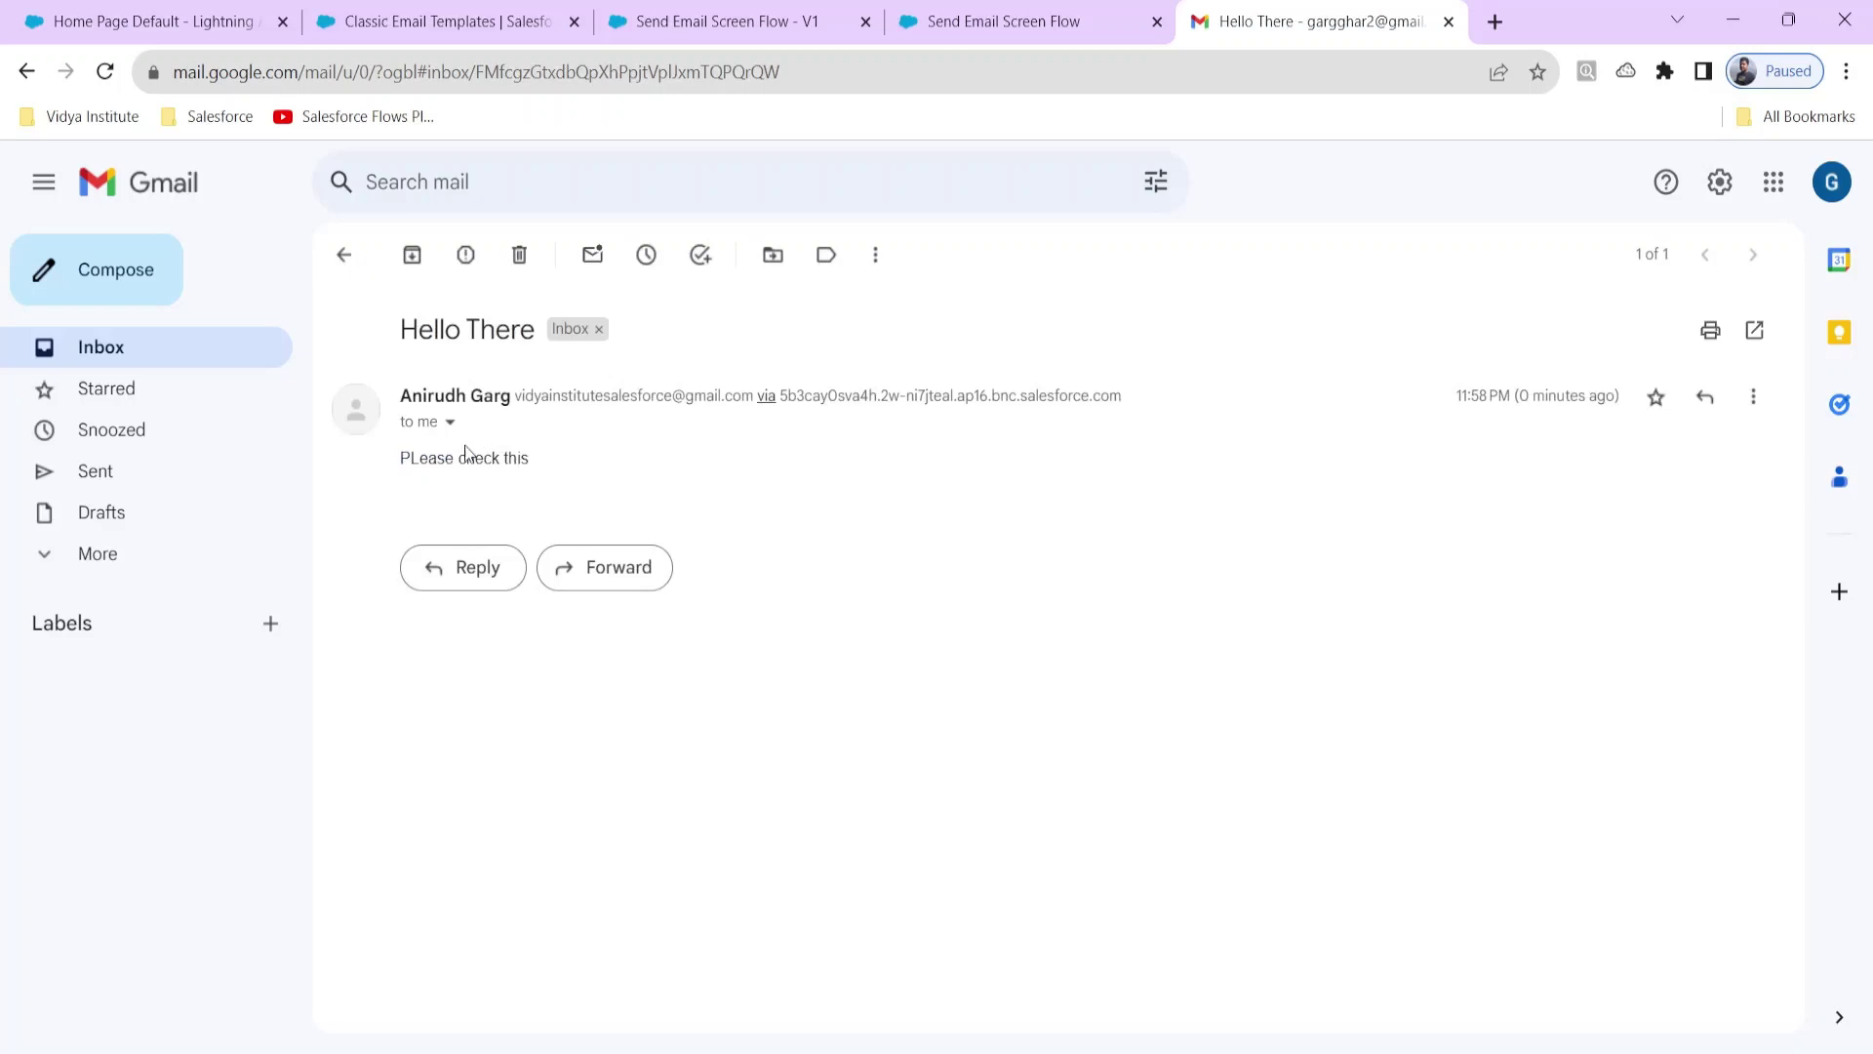
left_click(159, 19)
scroll(146, 683, "down", 6)
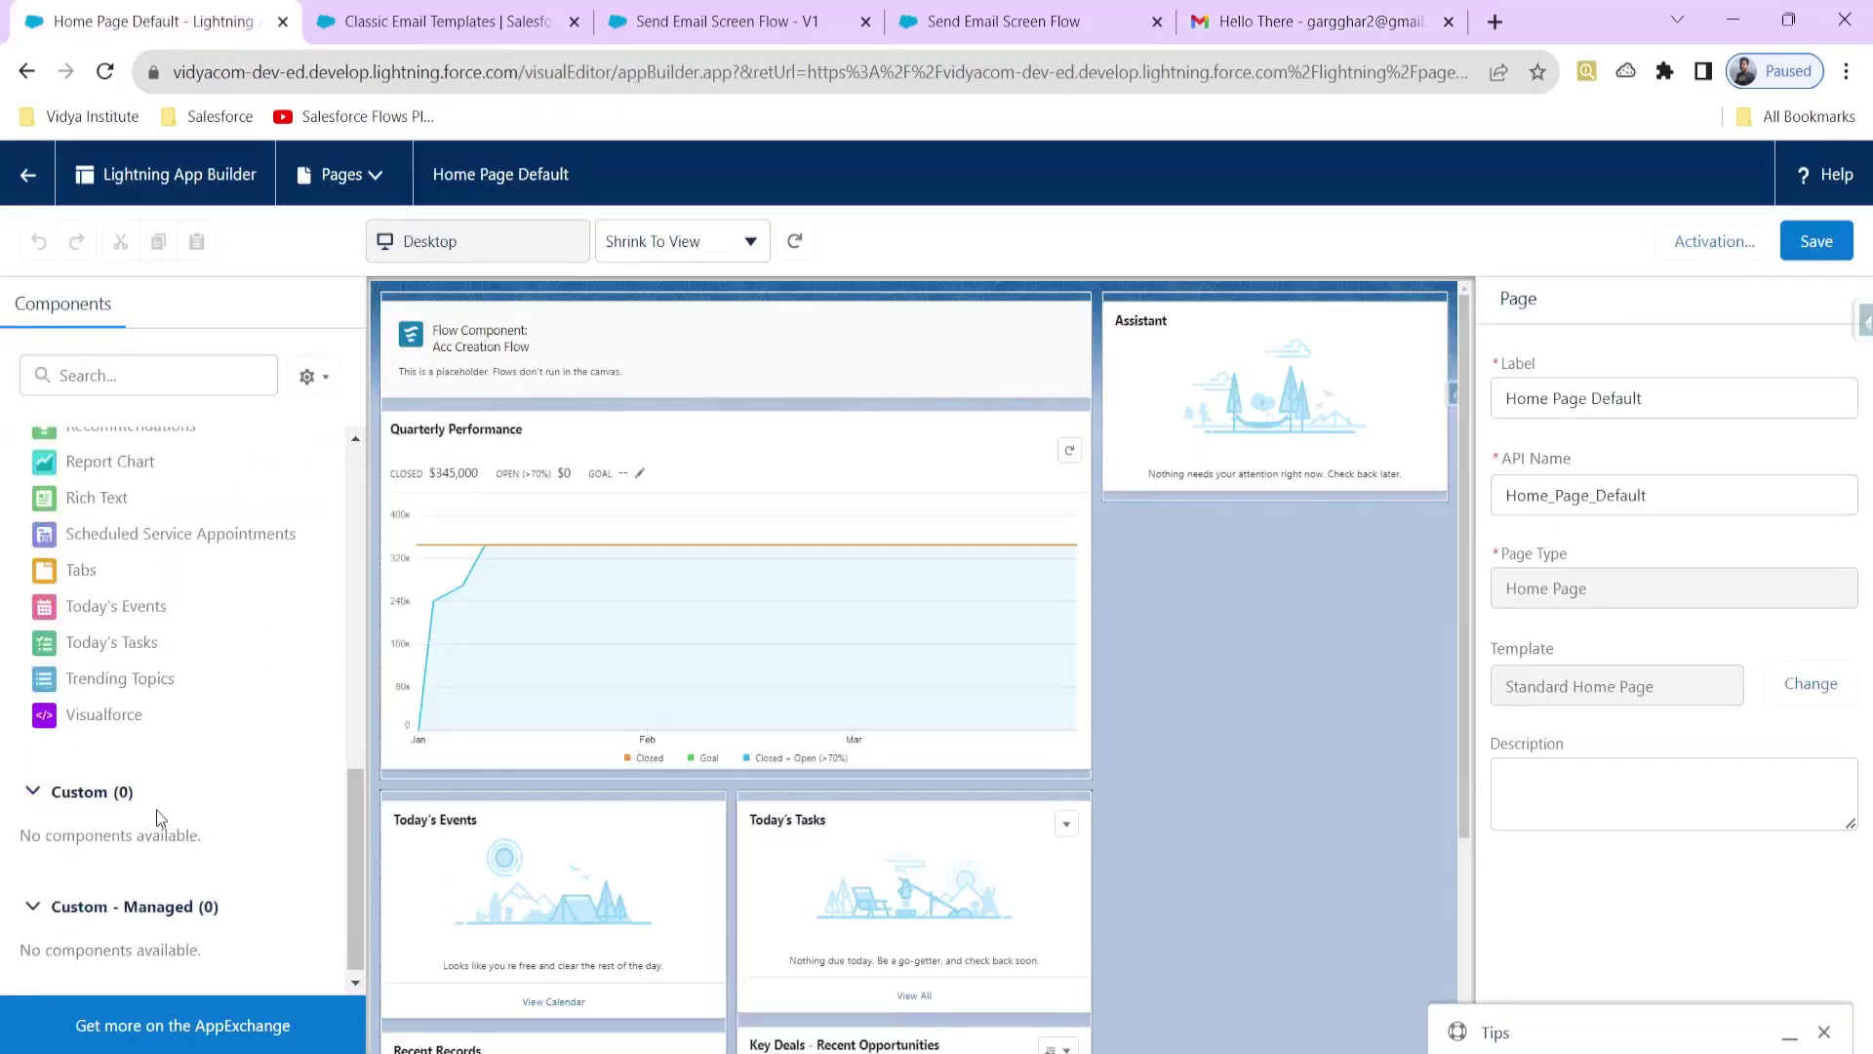
Step: Insert a Flow component at the top of the Home page
scroll(147, 731, "up", 3)
scroll(133, 673, "up", 8)
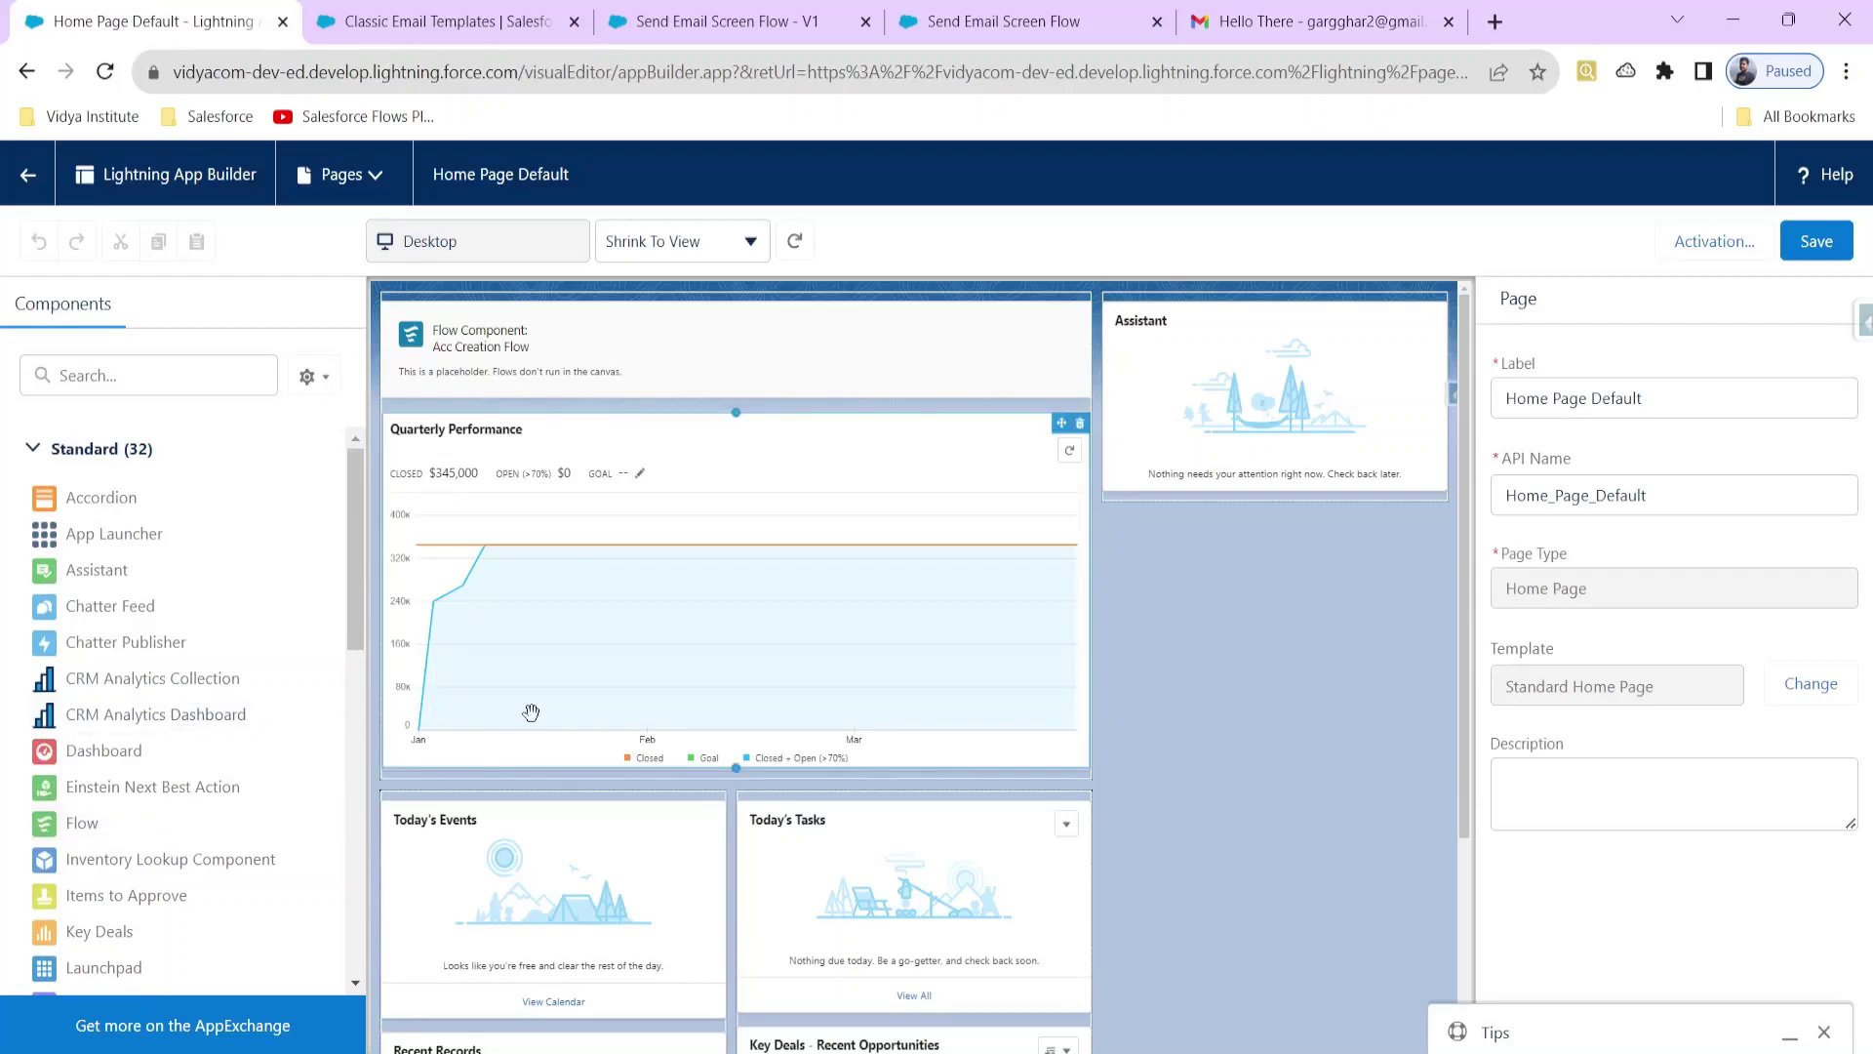
scroll(527, 712, "down", 3)
scroll(156, 766, "down", 4)
scroll(98, 518, "up", 2)
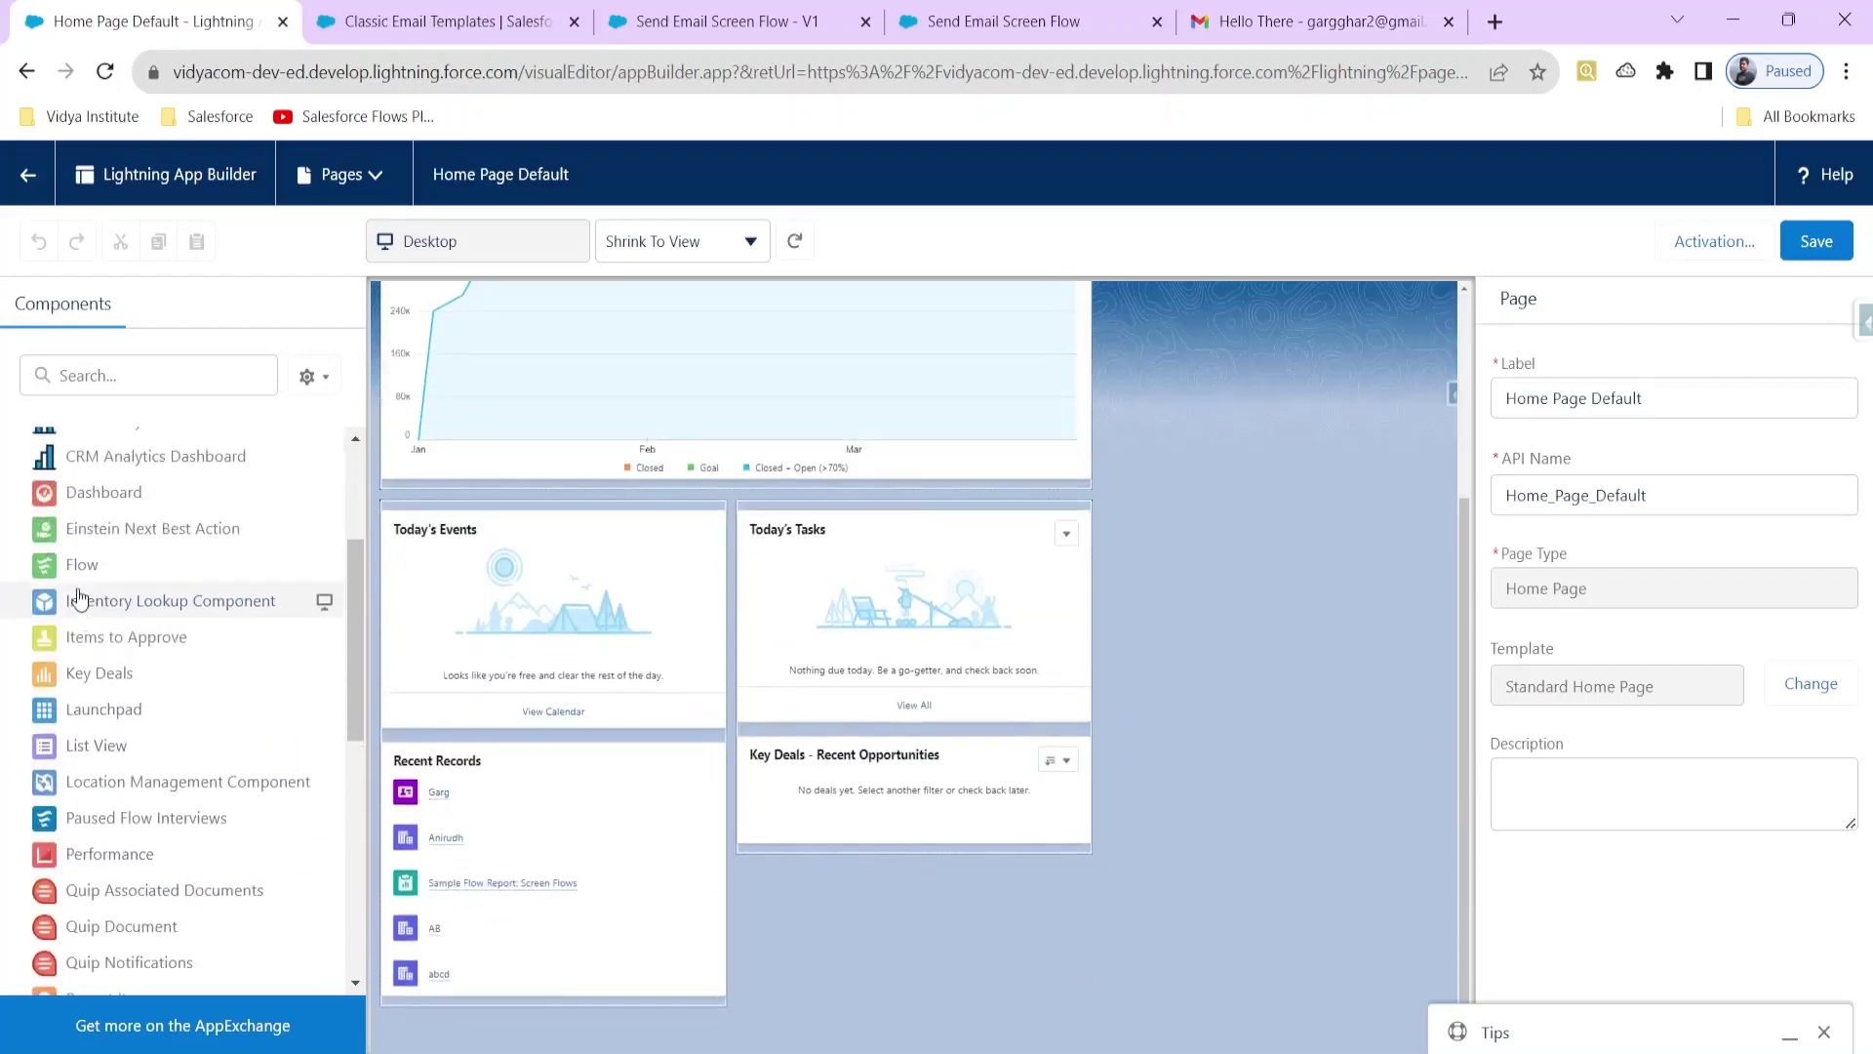
left_click(74, 565)
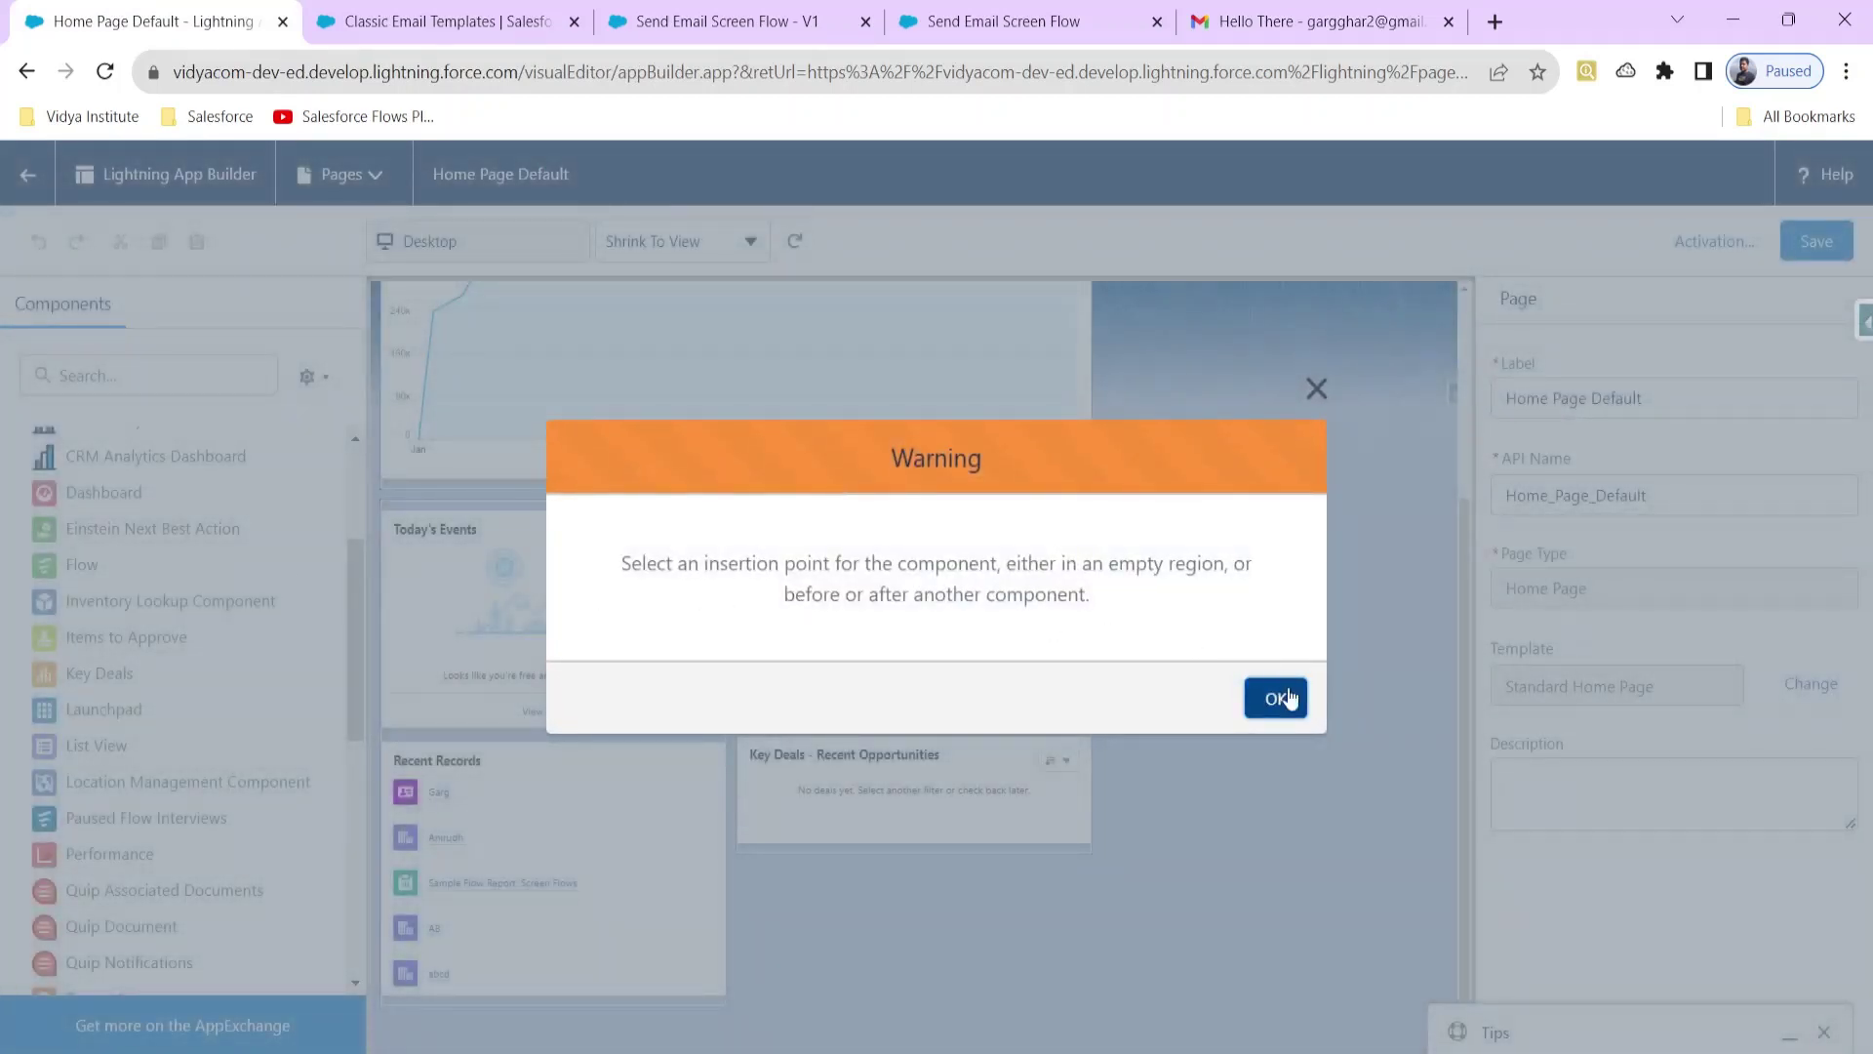
left_click(1290, 698)
scroll(1204, 495, "up", 3)
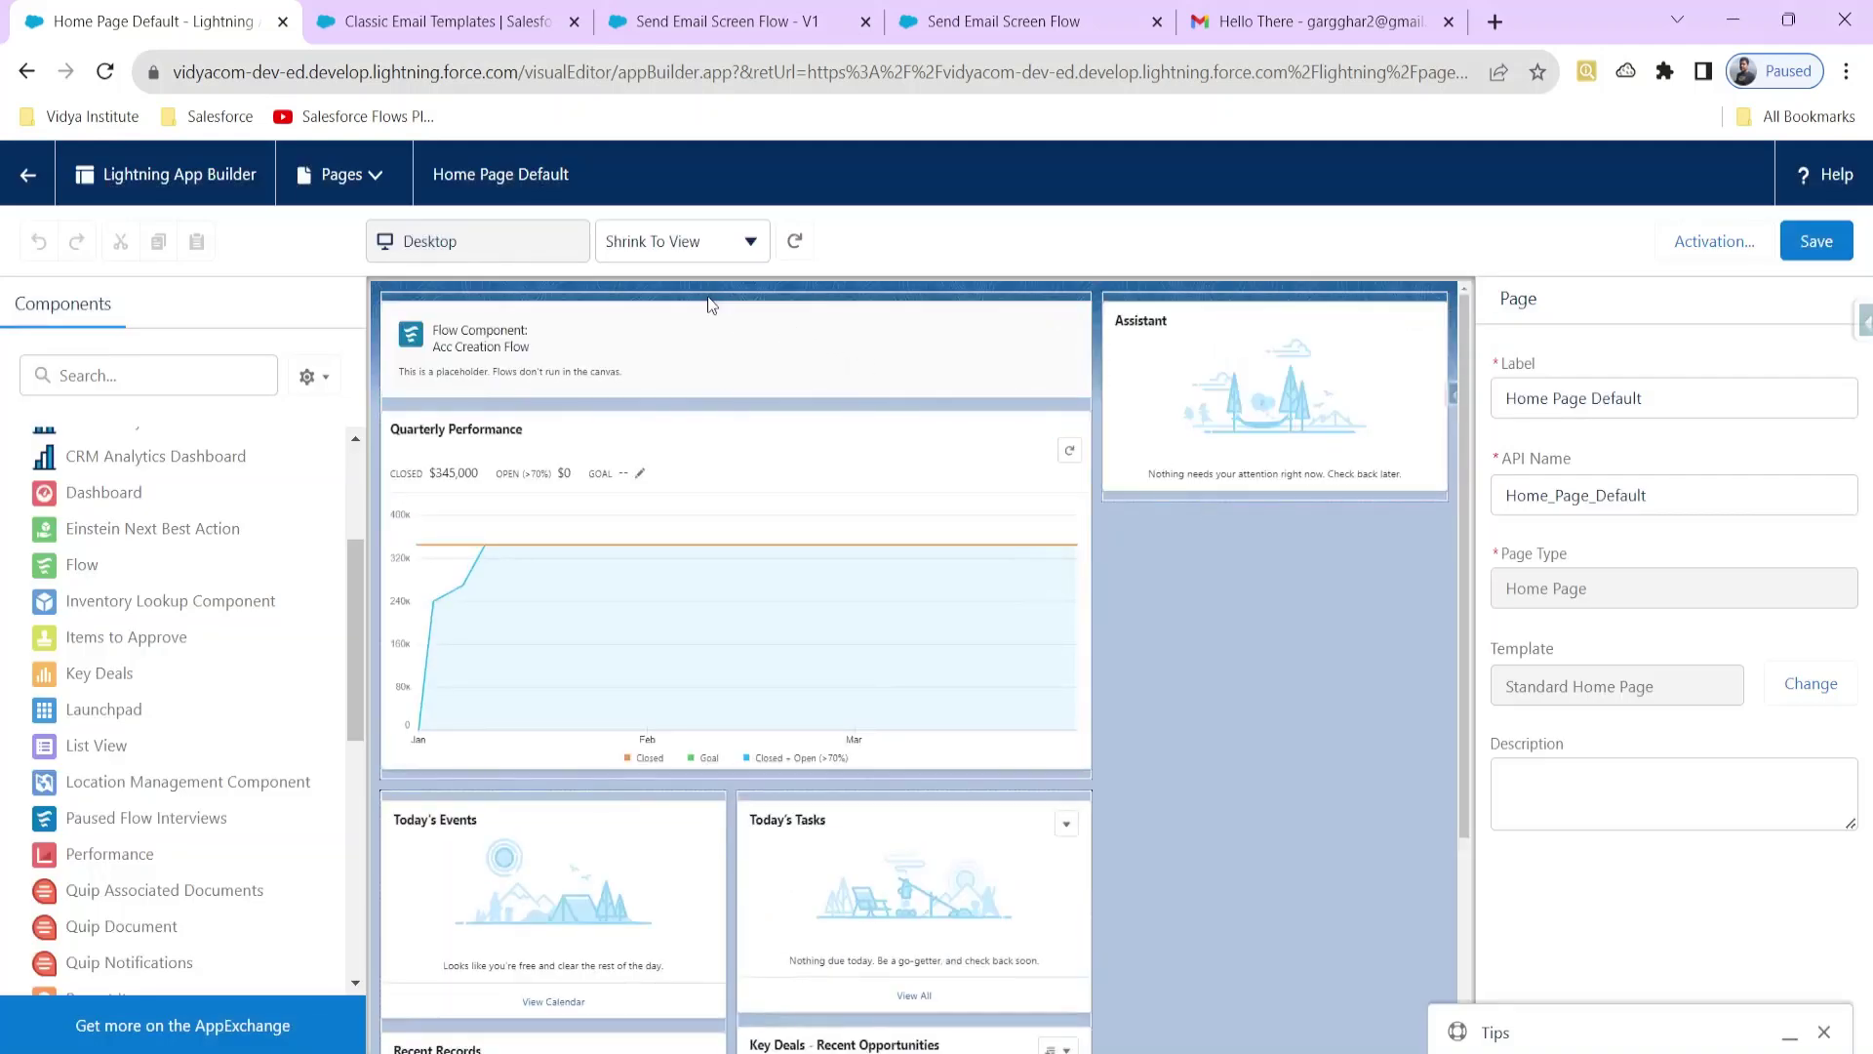
left_click(733, 299)
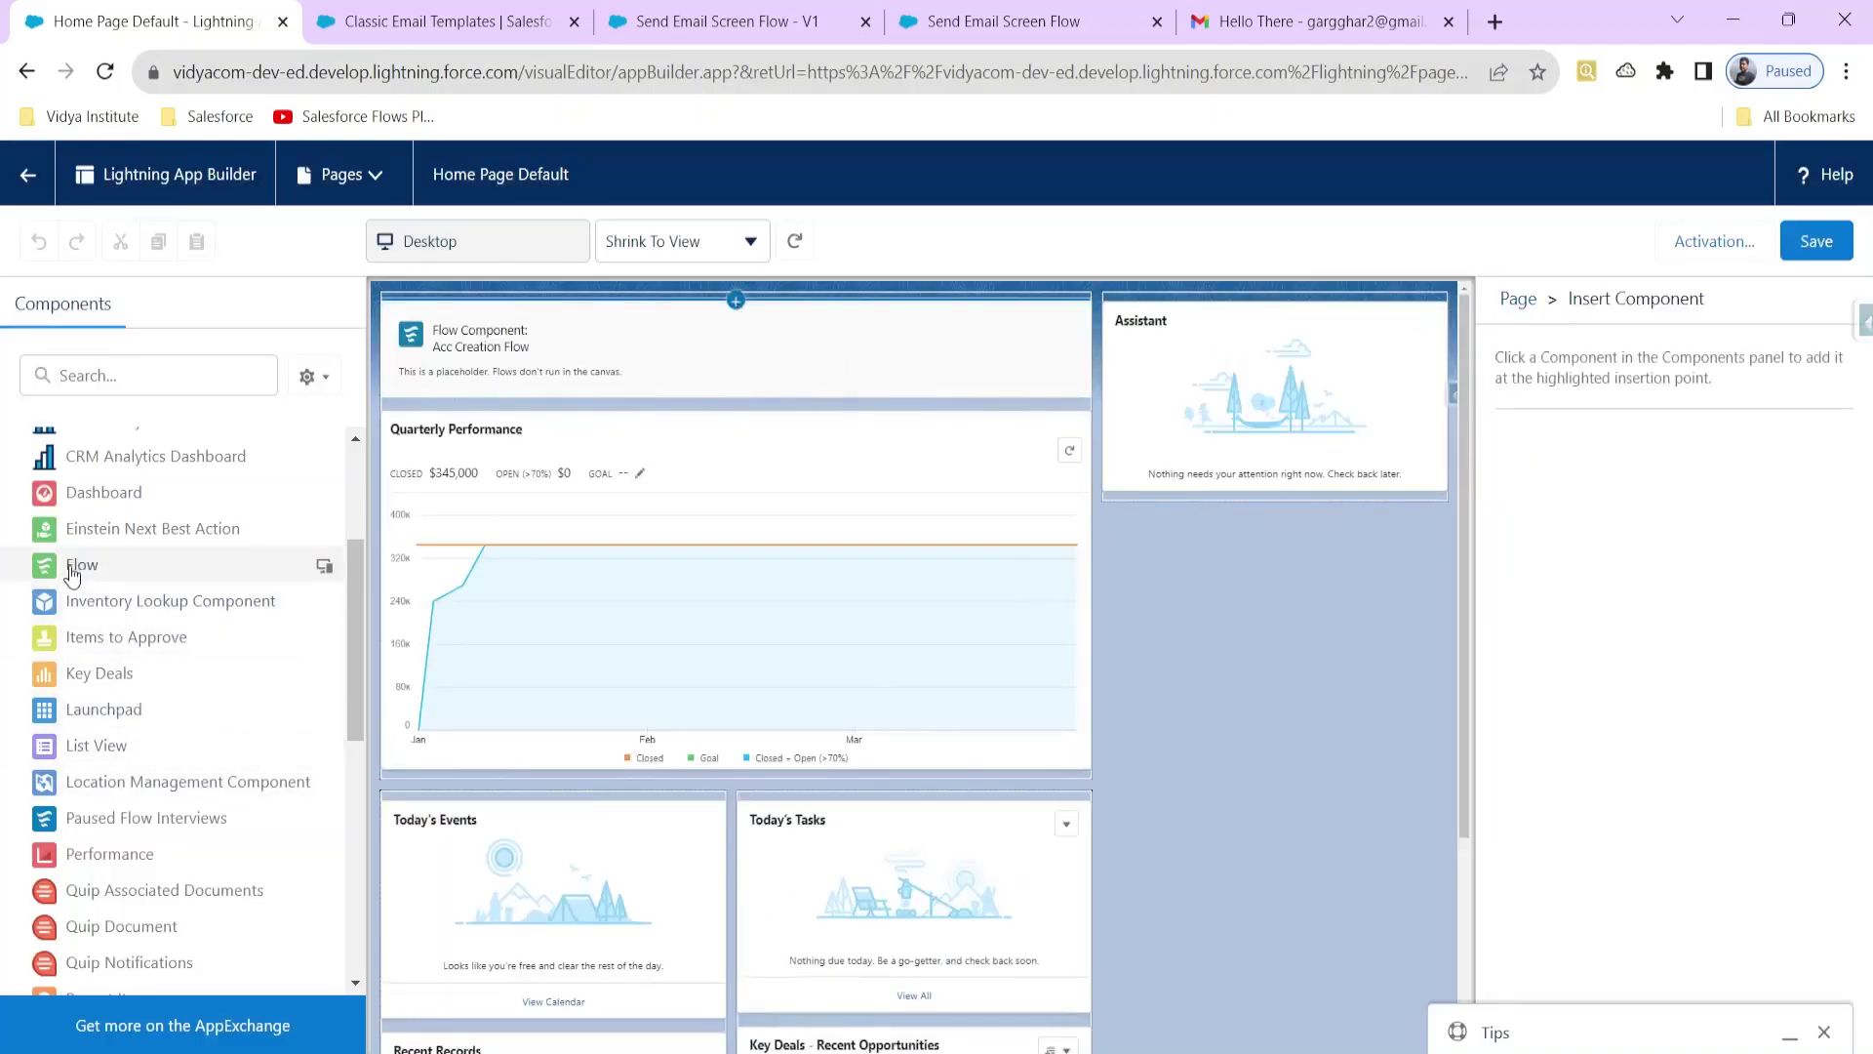
left_click(78, 565)
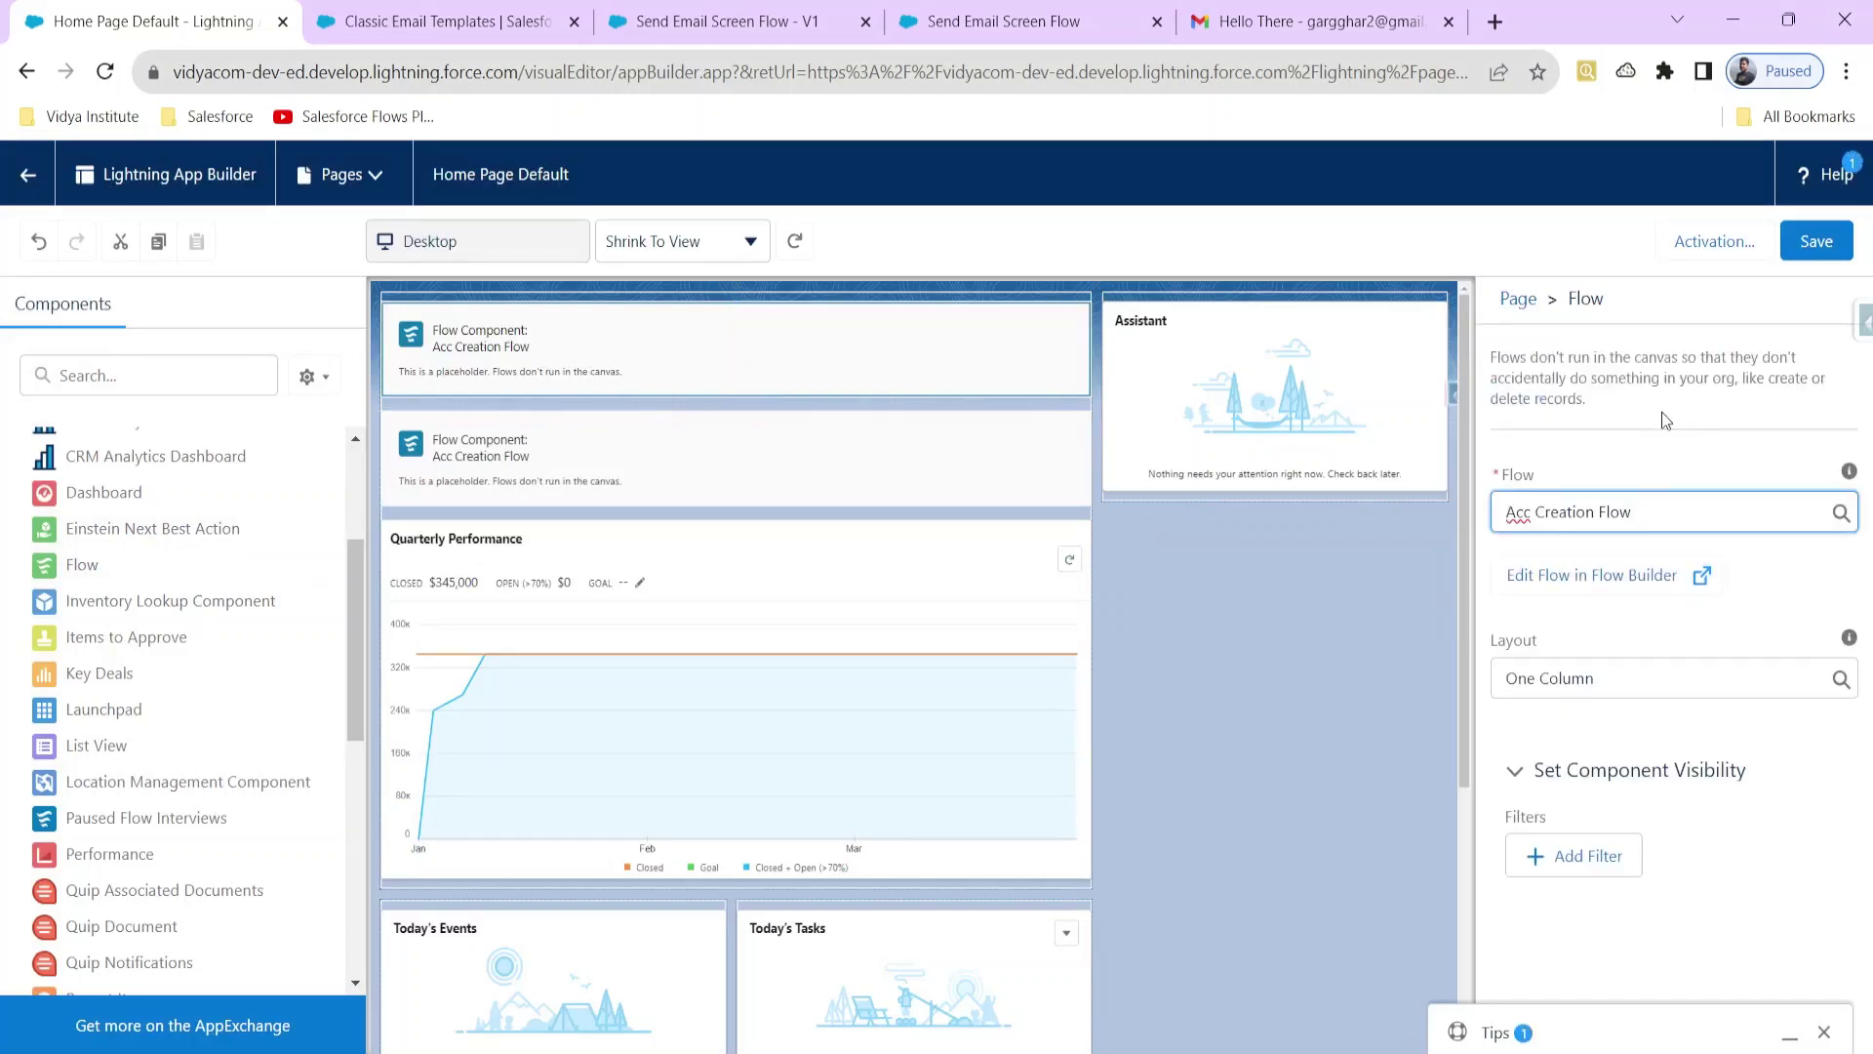
Step: Point the component at Send Email Screen Flow, save the page, and exit the builder
key("BackSpace")
key("BackSpace")
key("BackSpace")
key("BackSpace")
key("BackSpace")
key("BackSpace")
key("BackSpace")
key("BackSpace")
key("BackSpace")
key("BackSpace")
key("BackSpace")
key("BackSpace")
key("BackSpace")
key("BackSpace")
key("BackSpace")
key("BackSpace")
key("BackSpace")
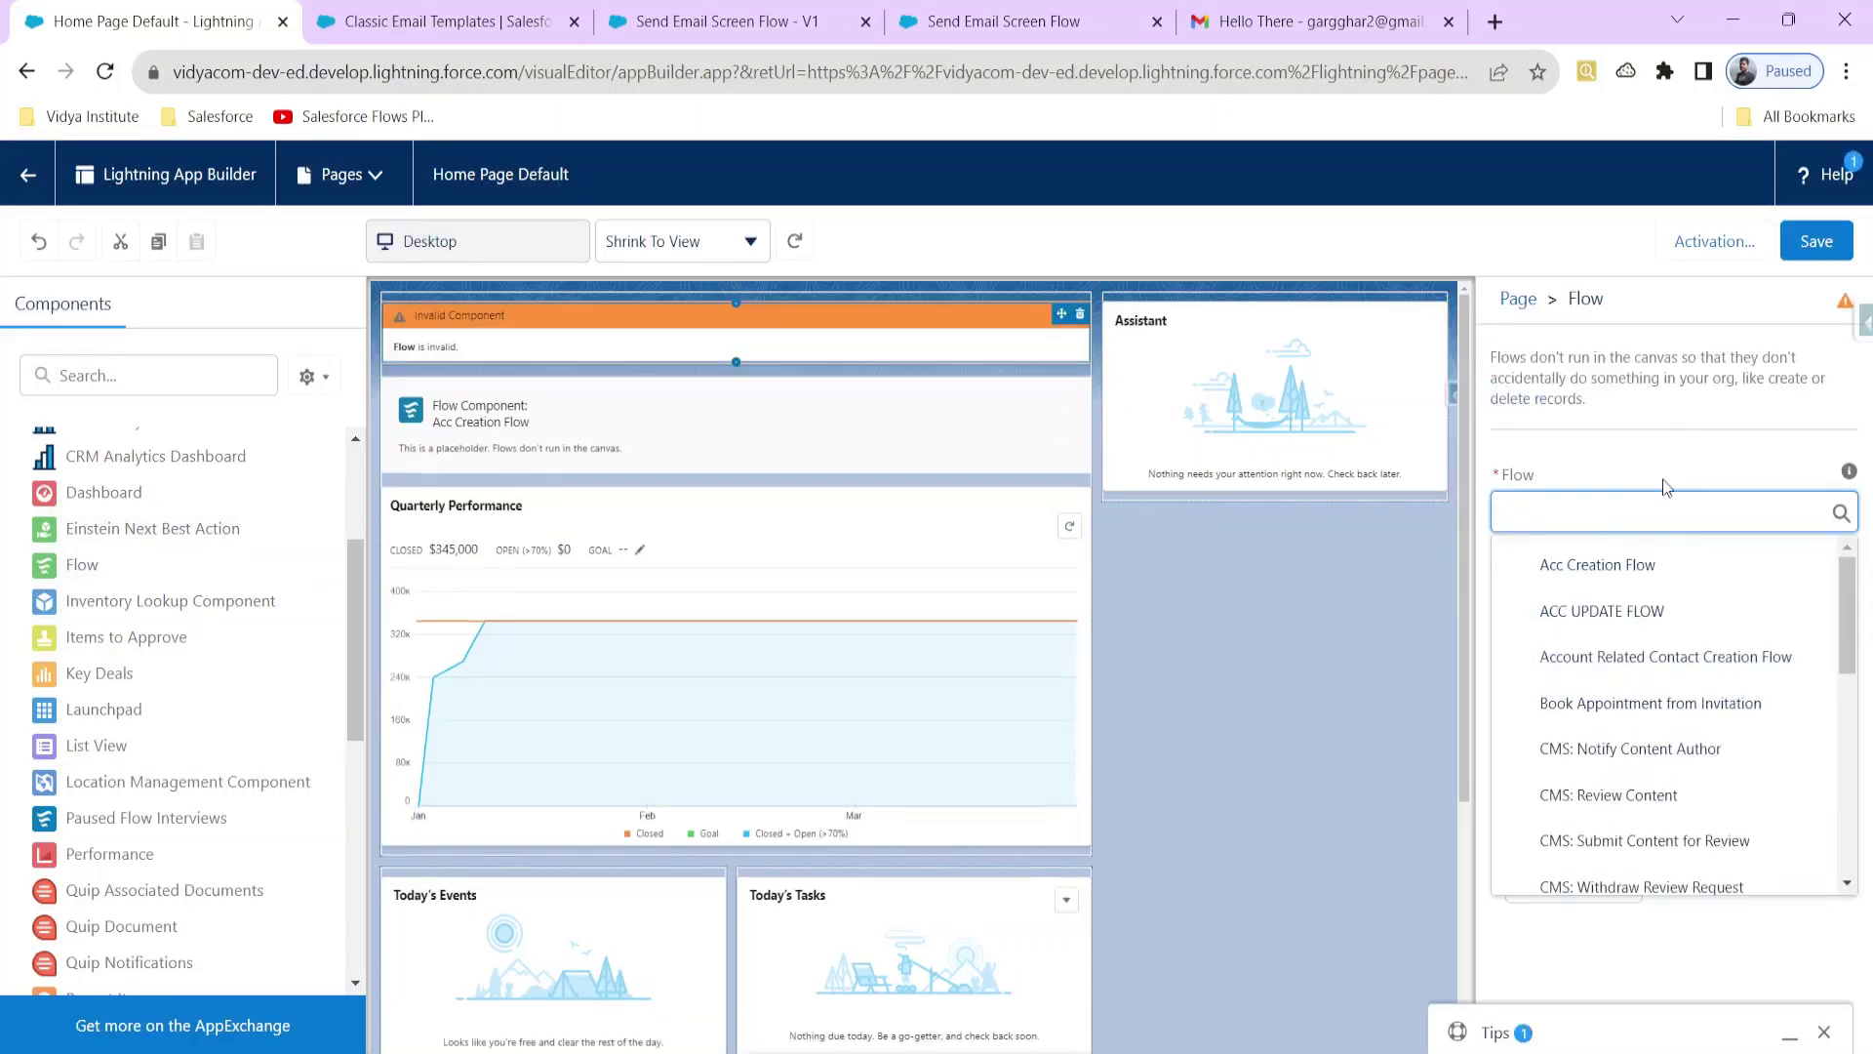
scroll(1649, 683, "down", 10)
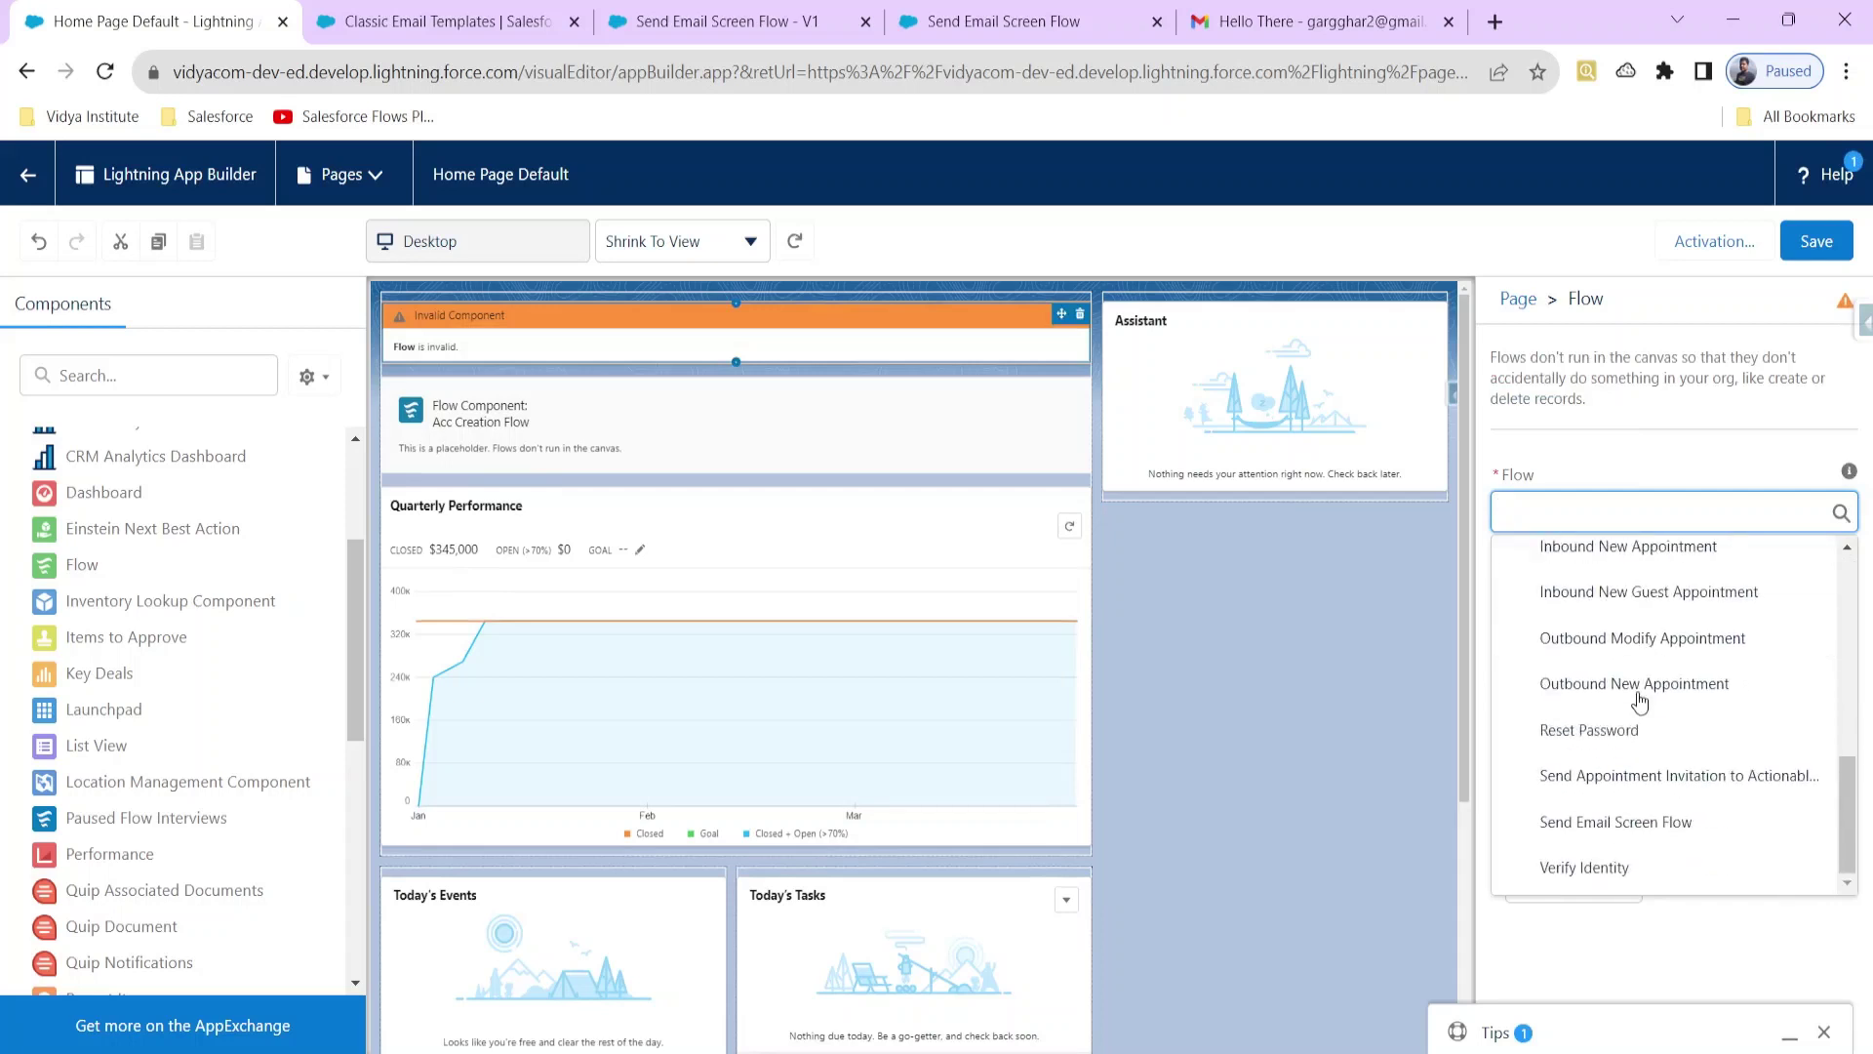
left_click(1648, 821)
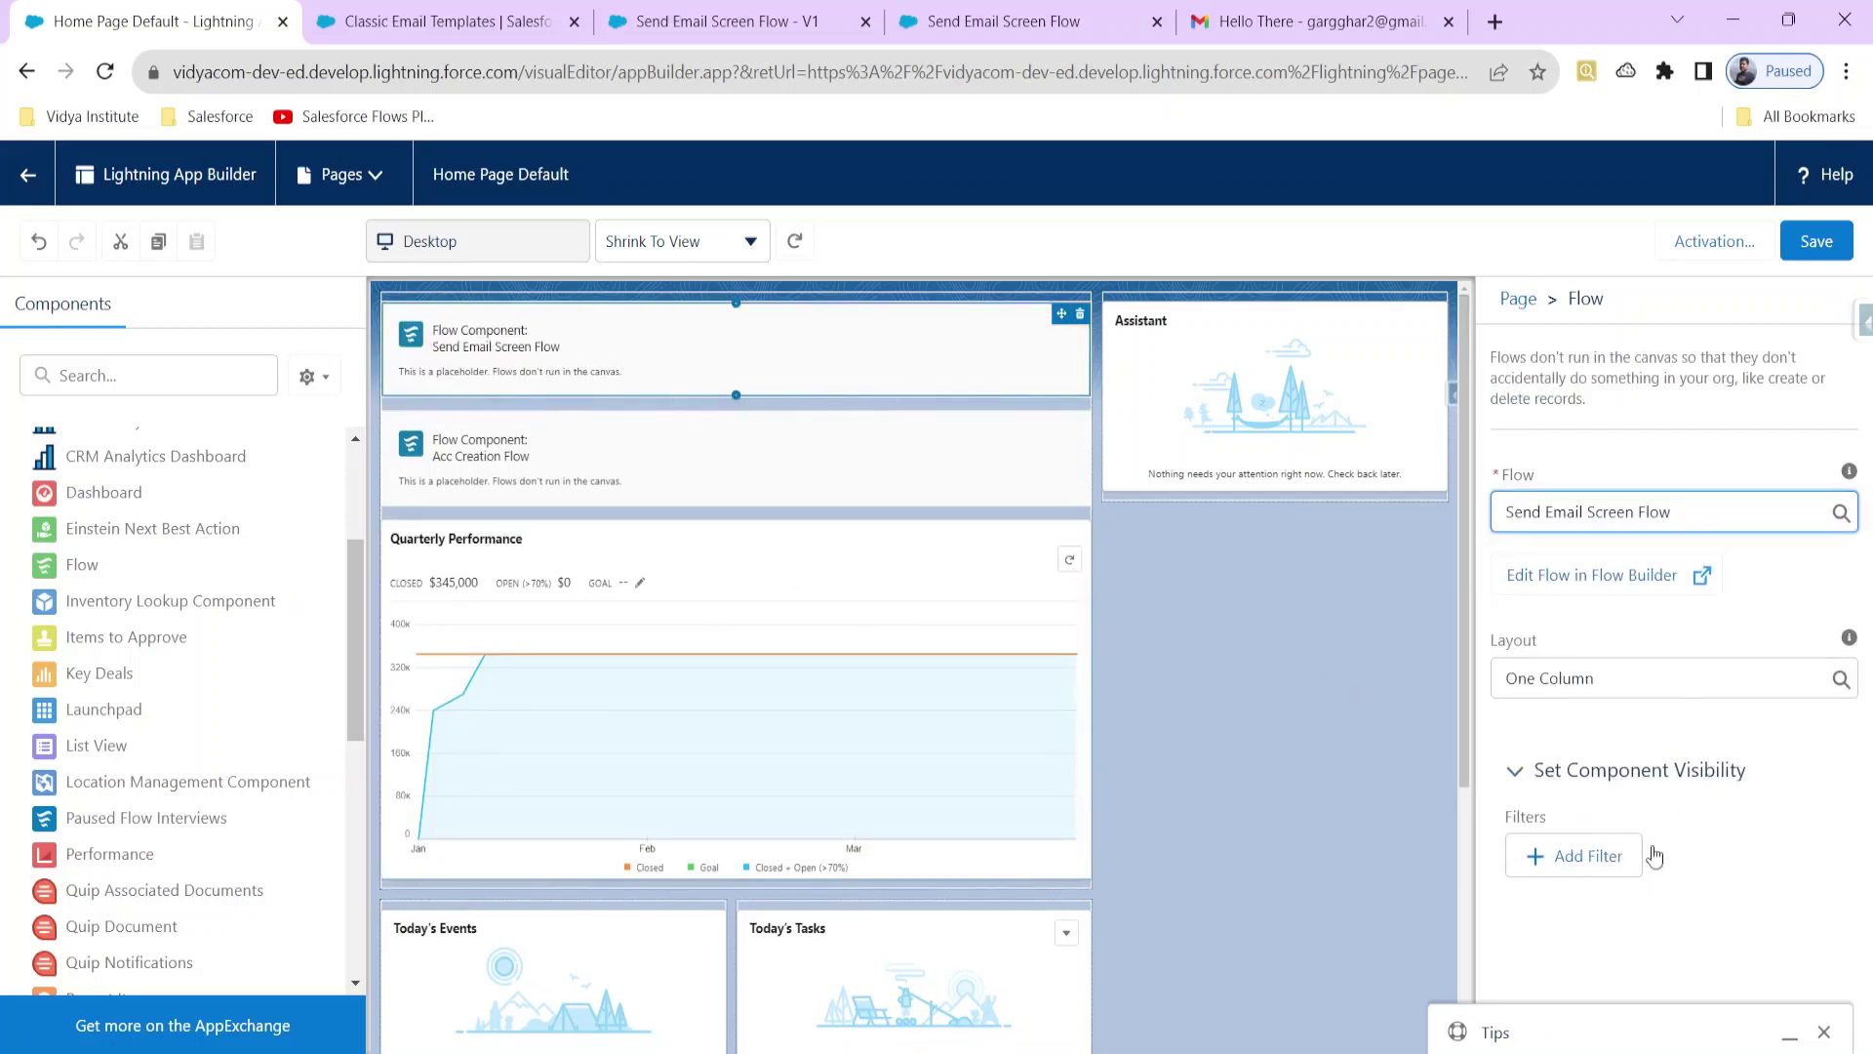
left_click(1824, 1031)
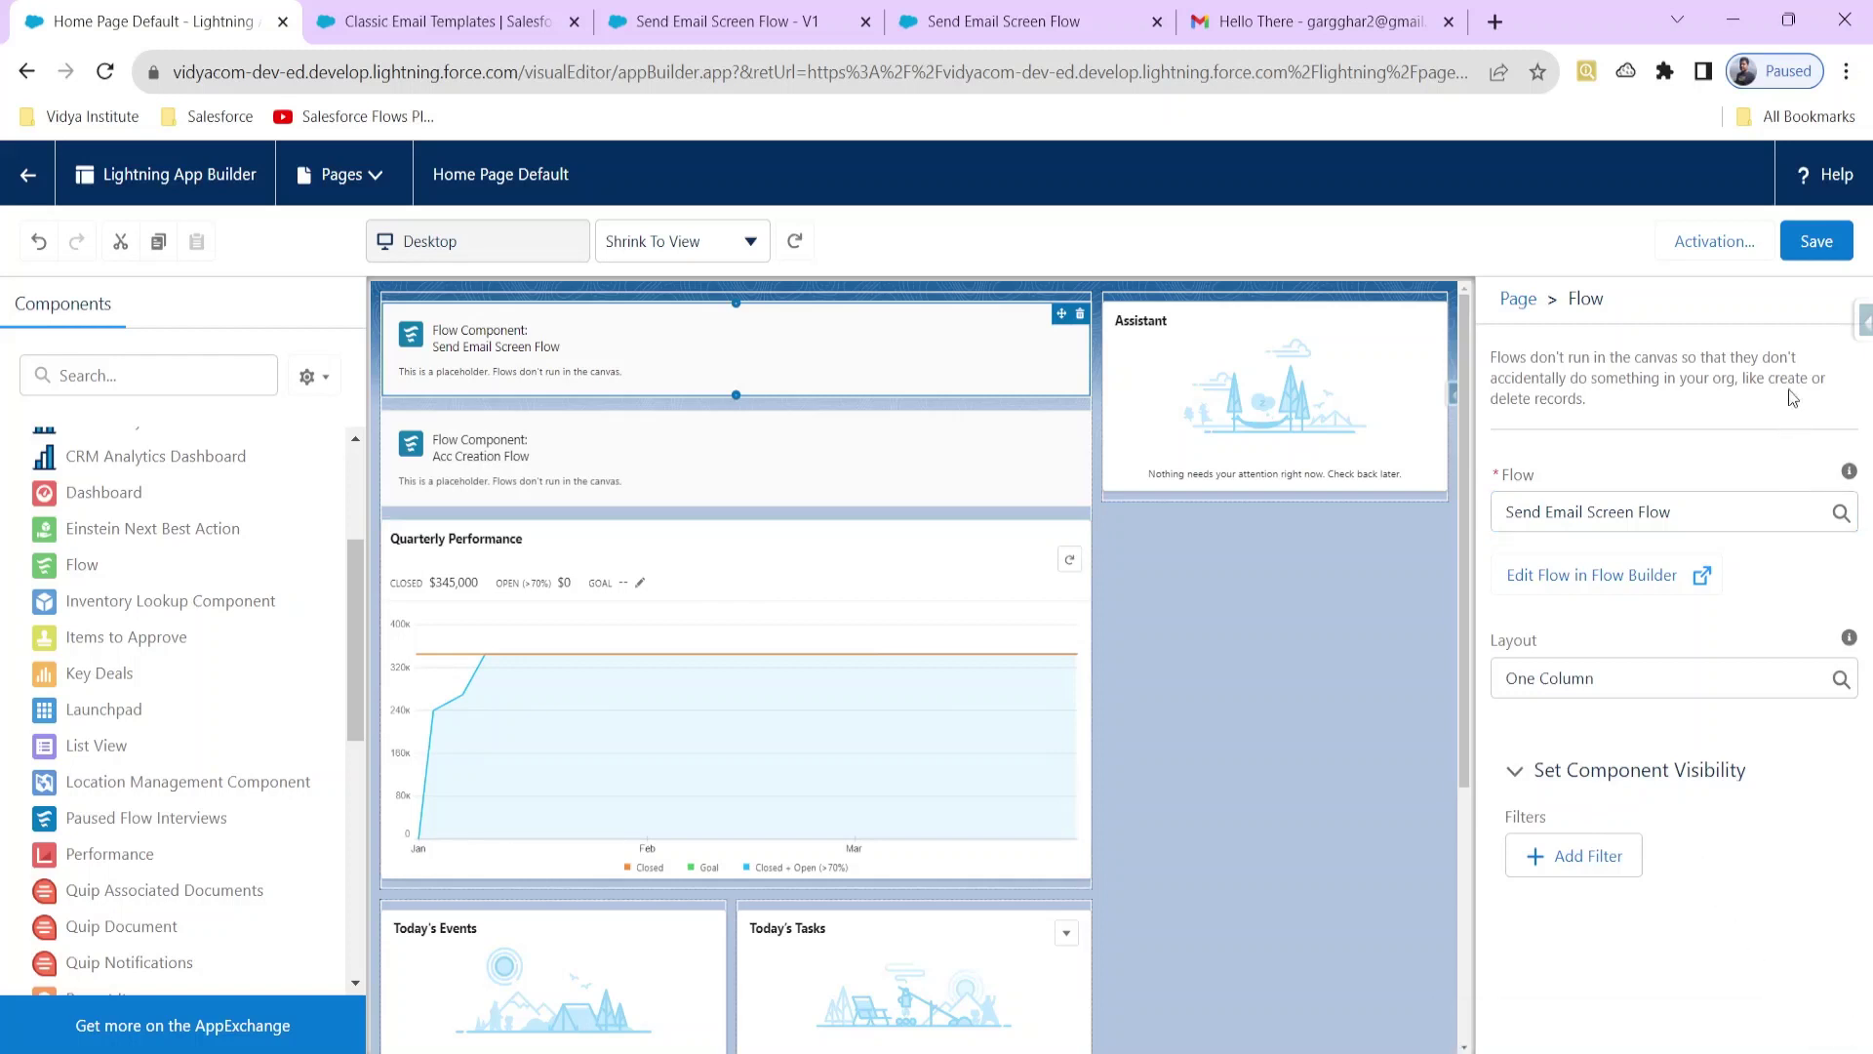
left_click(1816, 242)
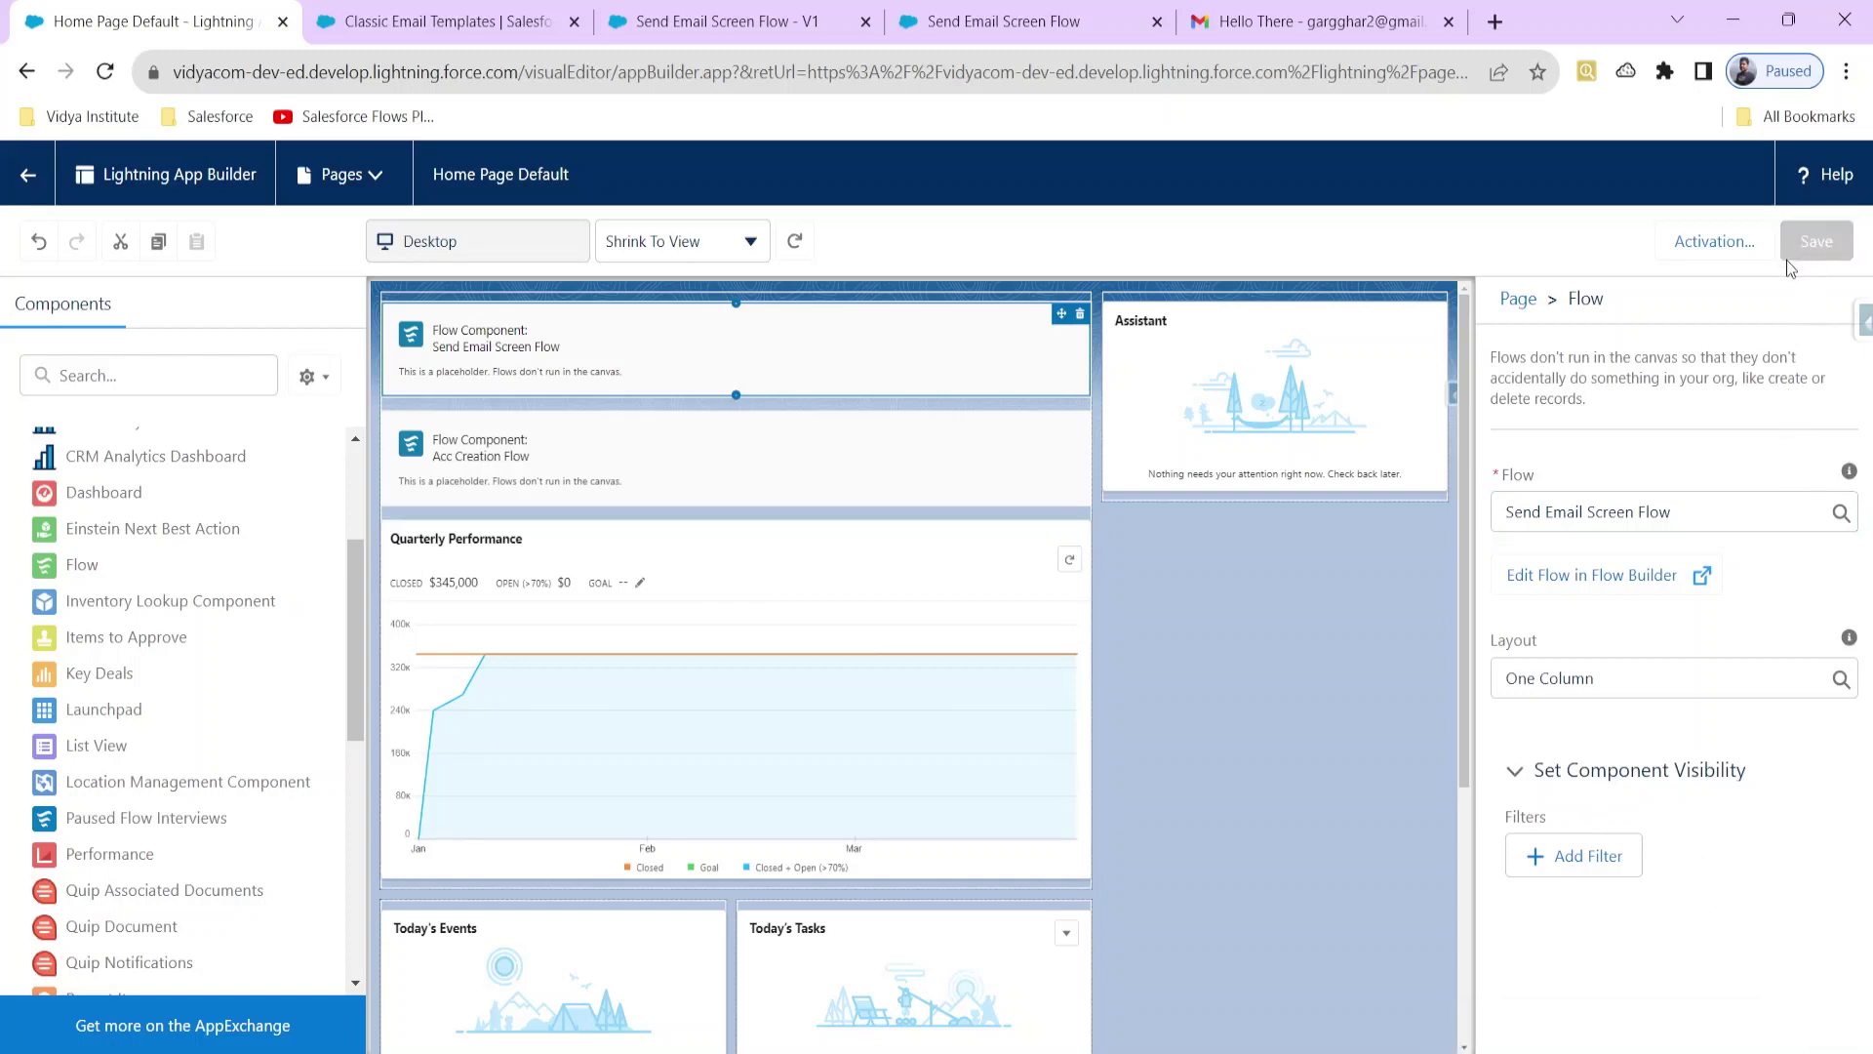
left_click(24, 176)
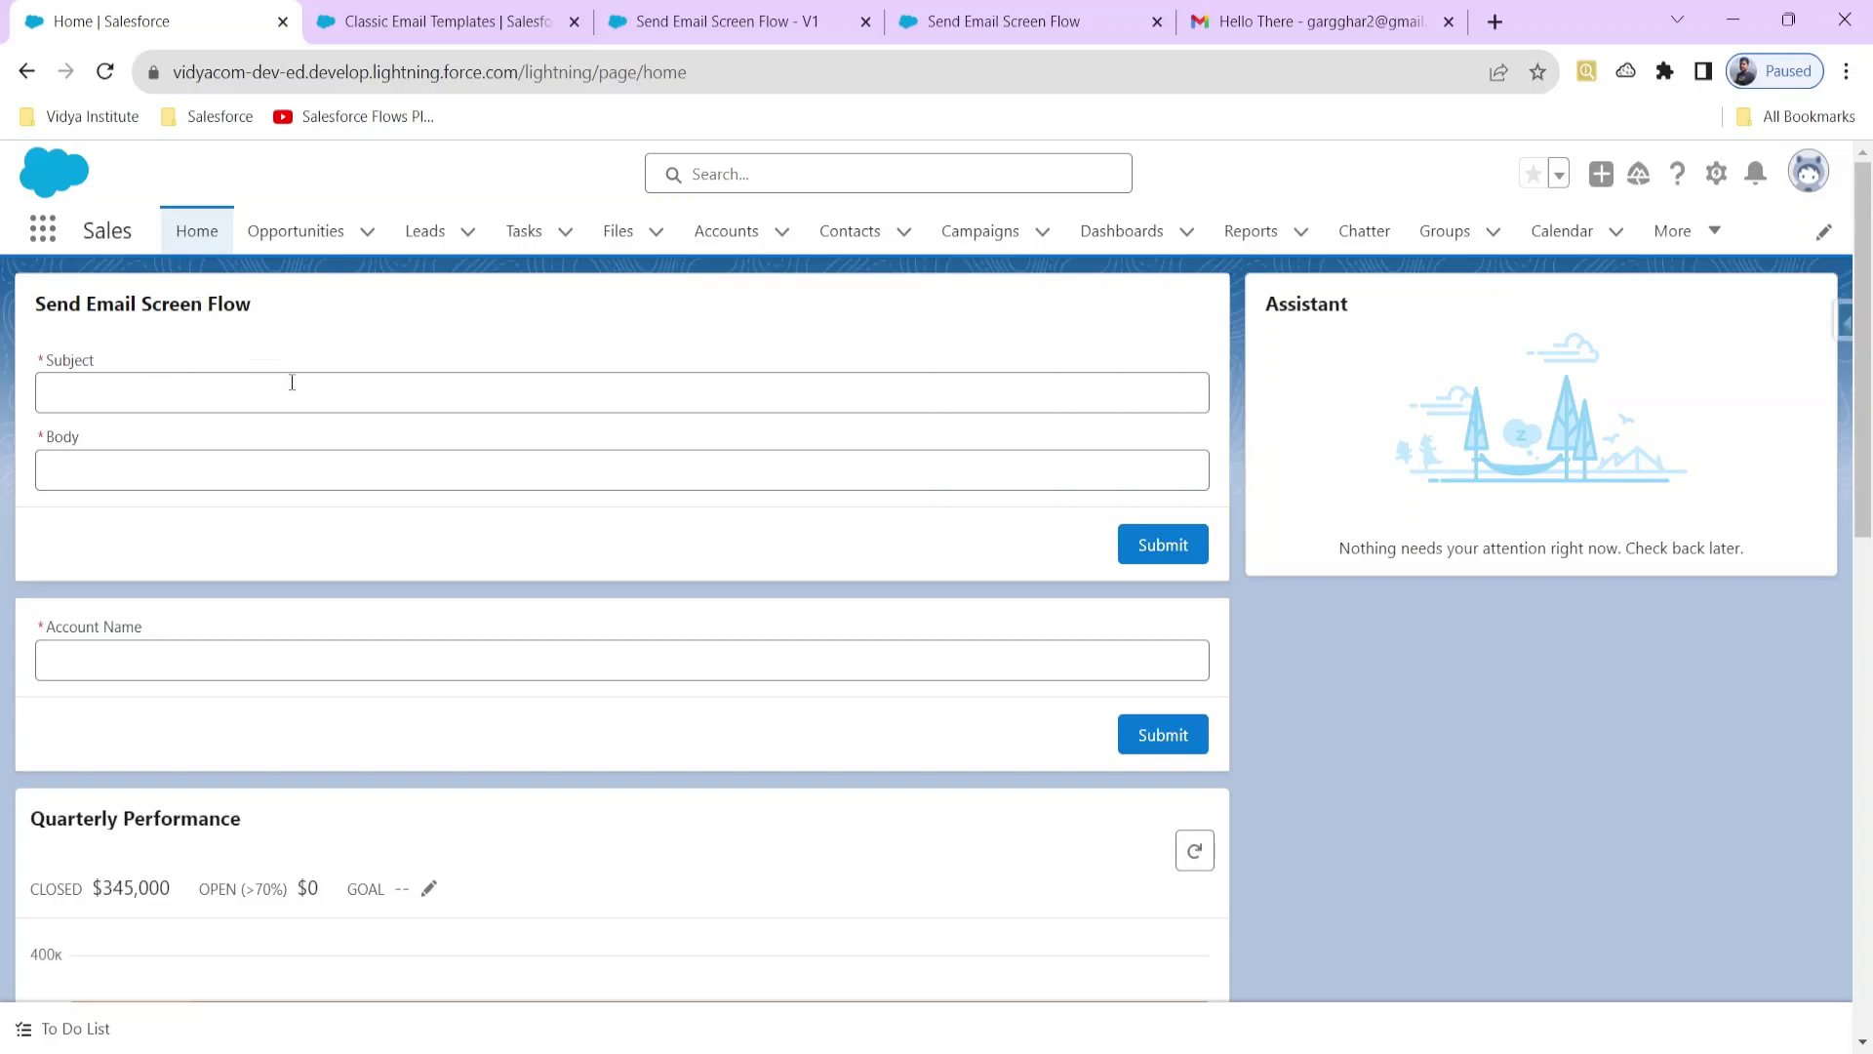
Step: Submit the Home page email form with subject 'A' and body 'B'
left_click(494, 382)
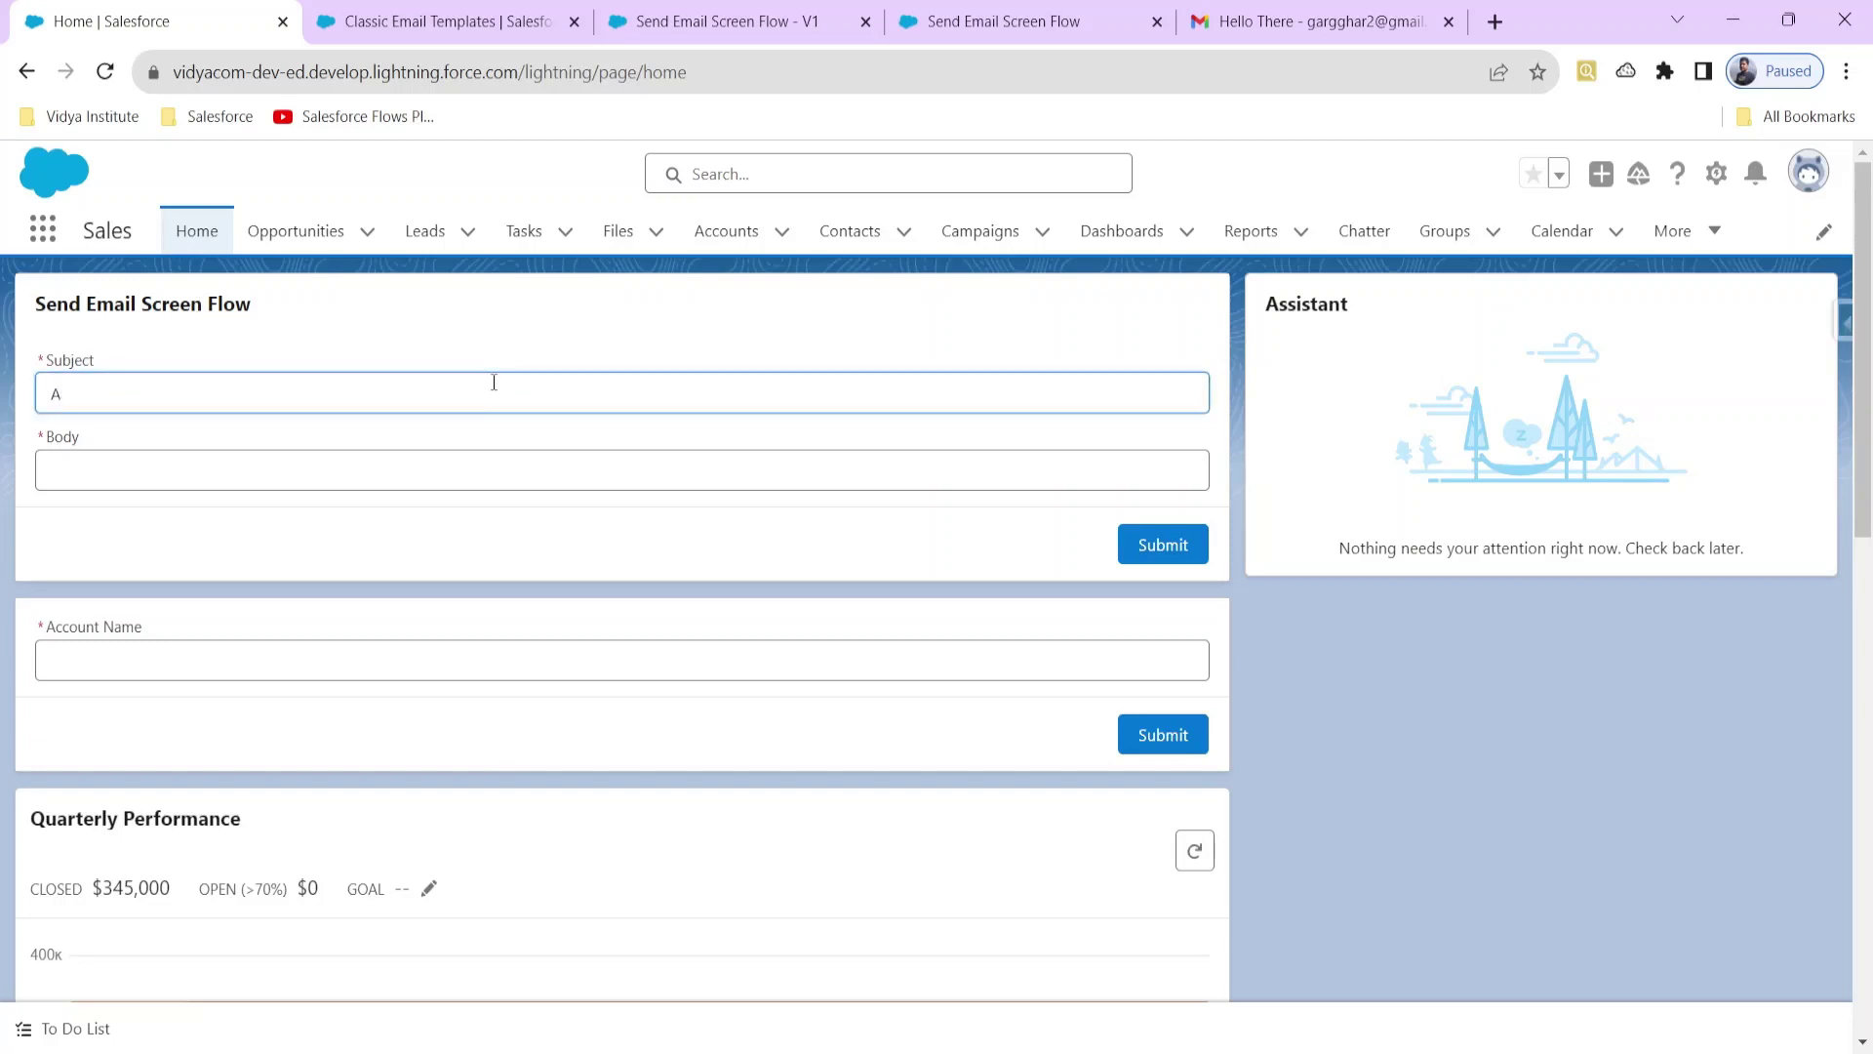
type("A")
left_click(431, 463)
type("B")
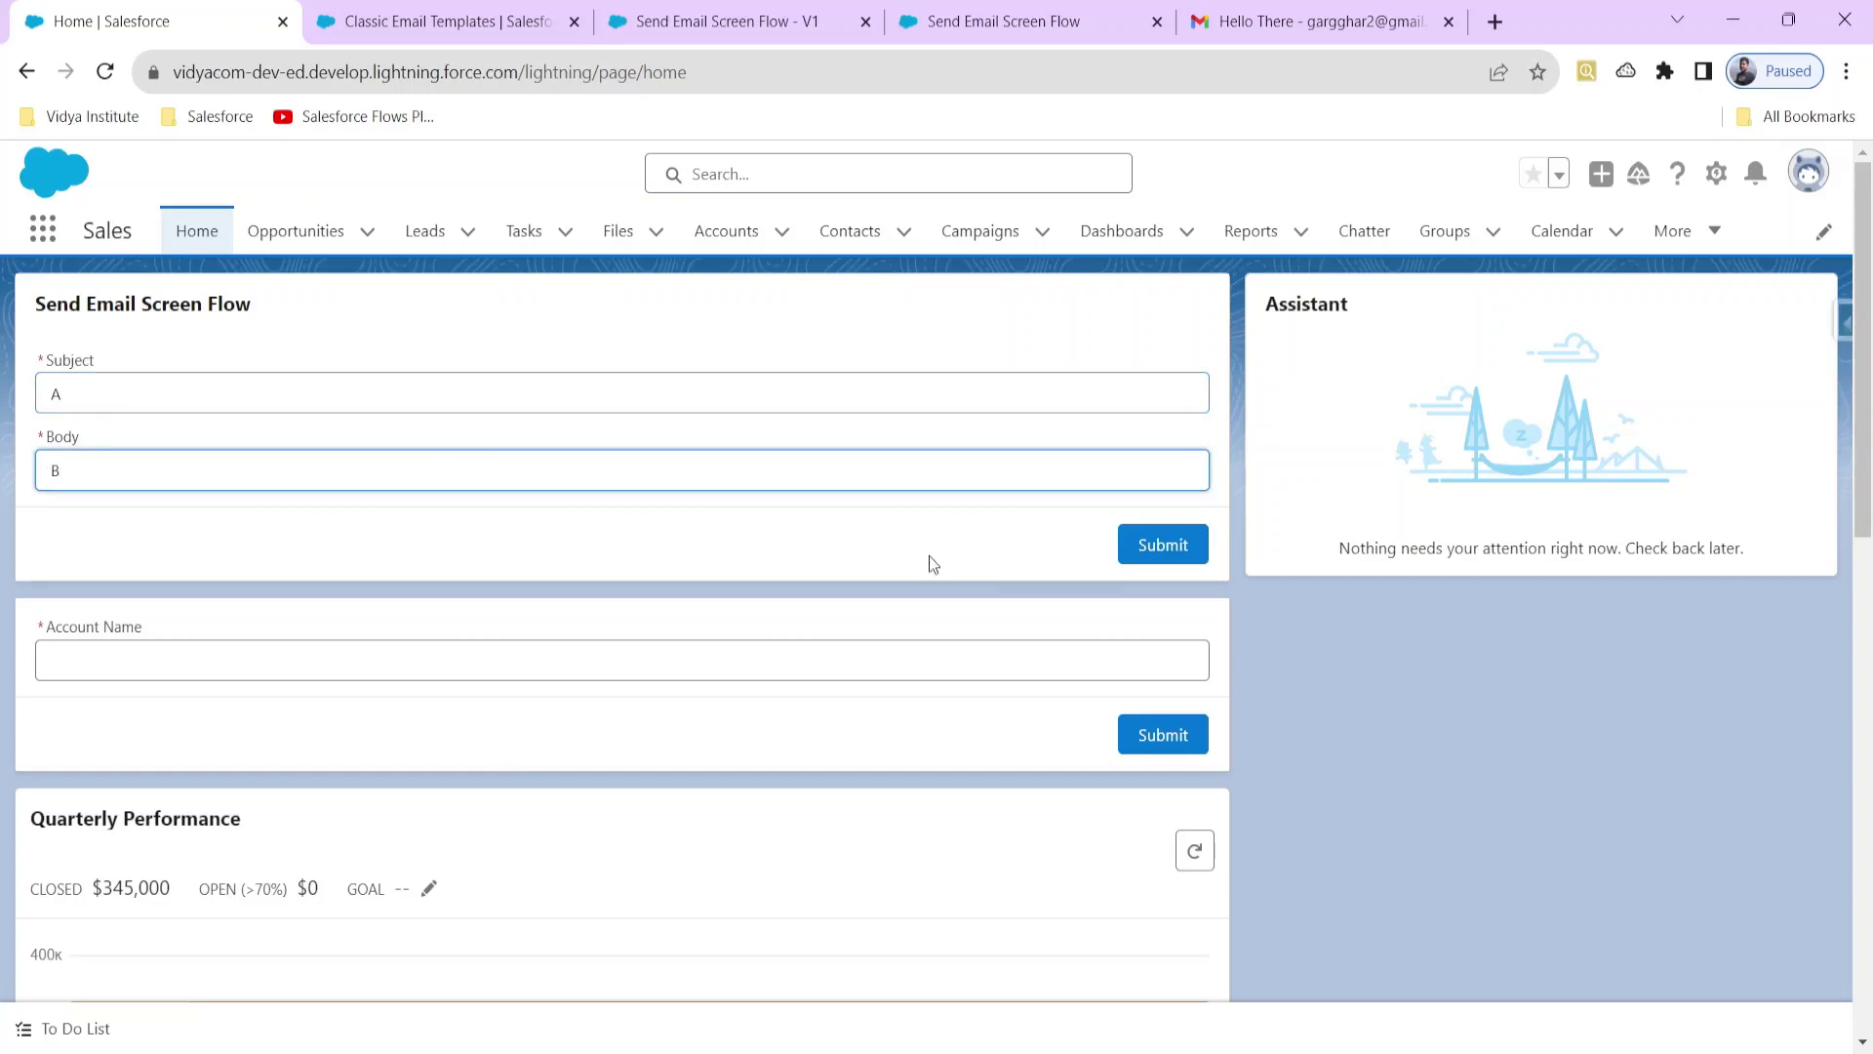
left_click(1138, 543)
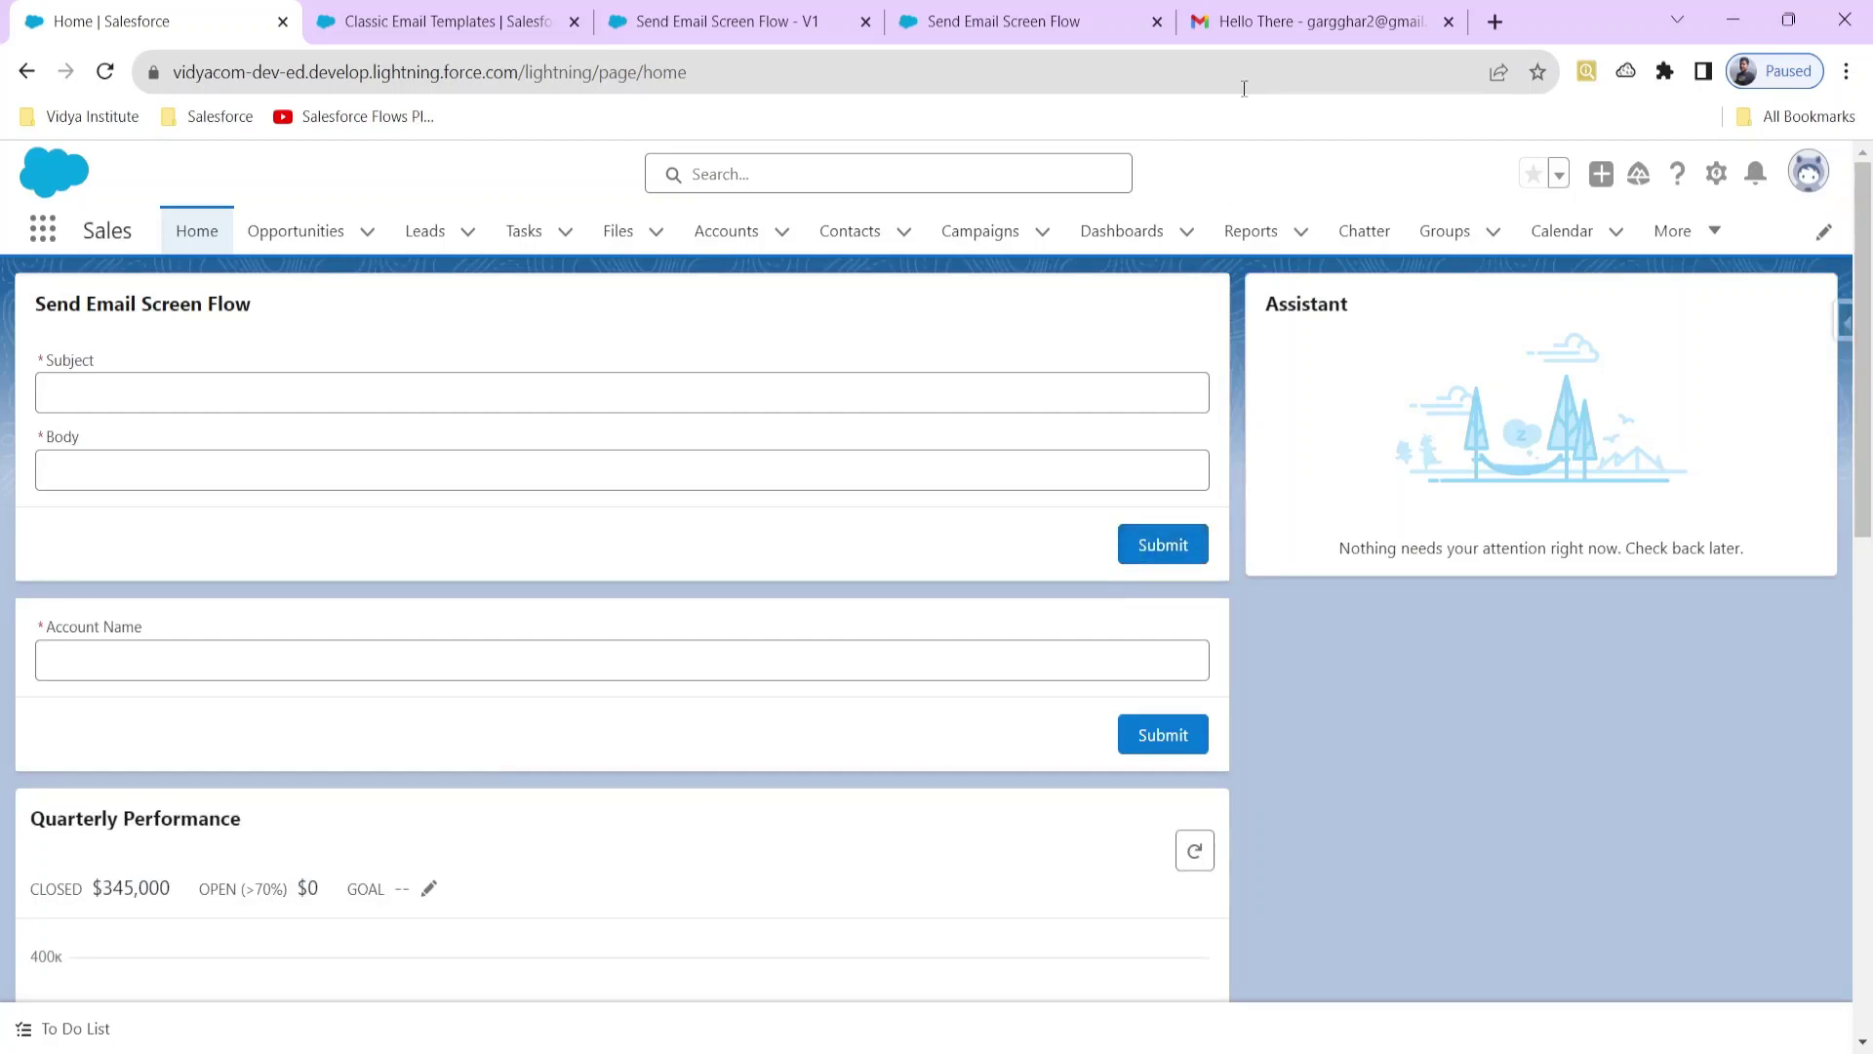
Step: Confirm email 'A' arrived in Gmail, then return to the flow in Flow Builder
left_click(1278, 22)
left_click(350, 251)
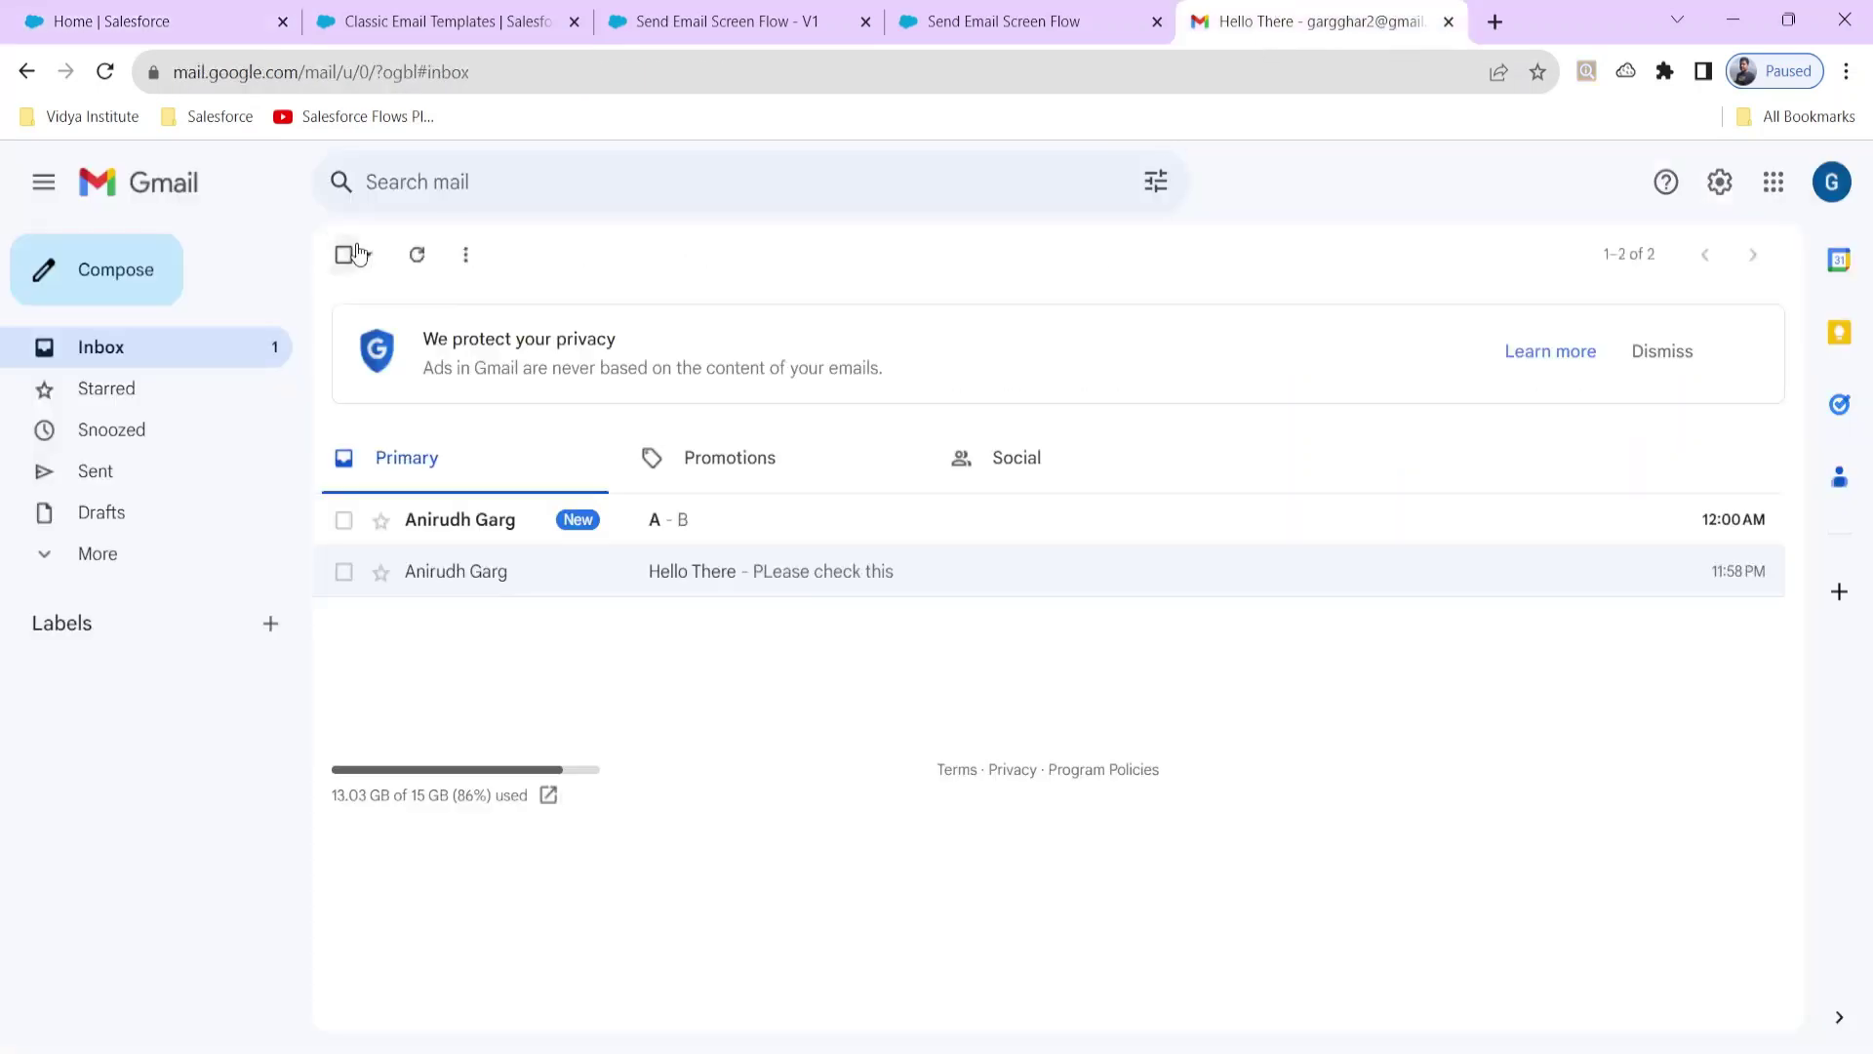
left_click(609, 523)
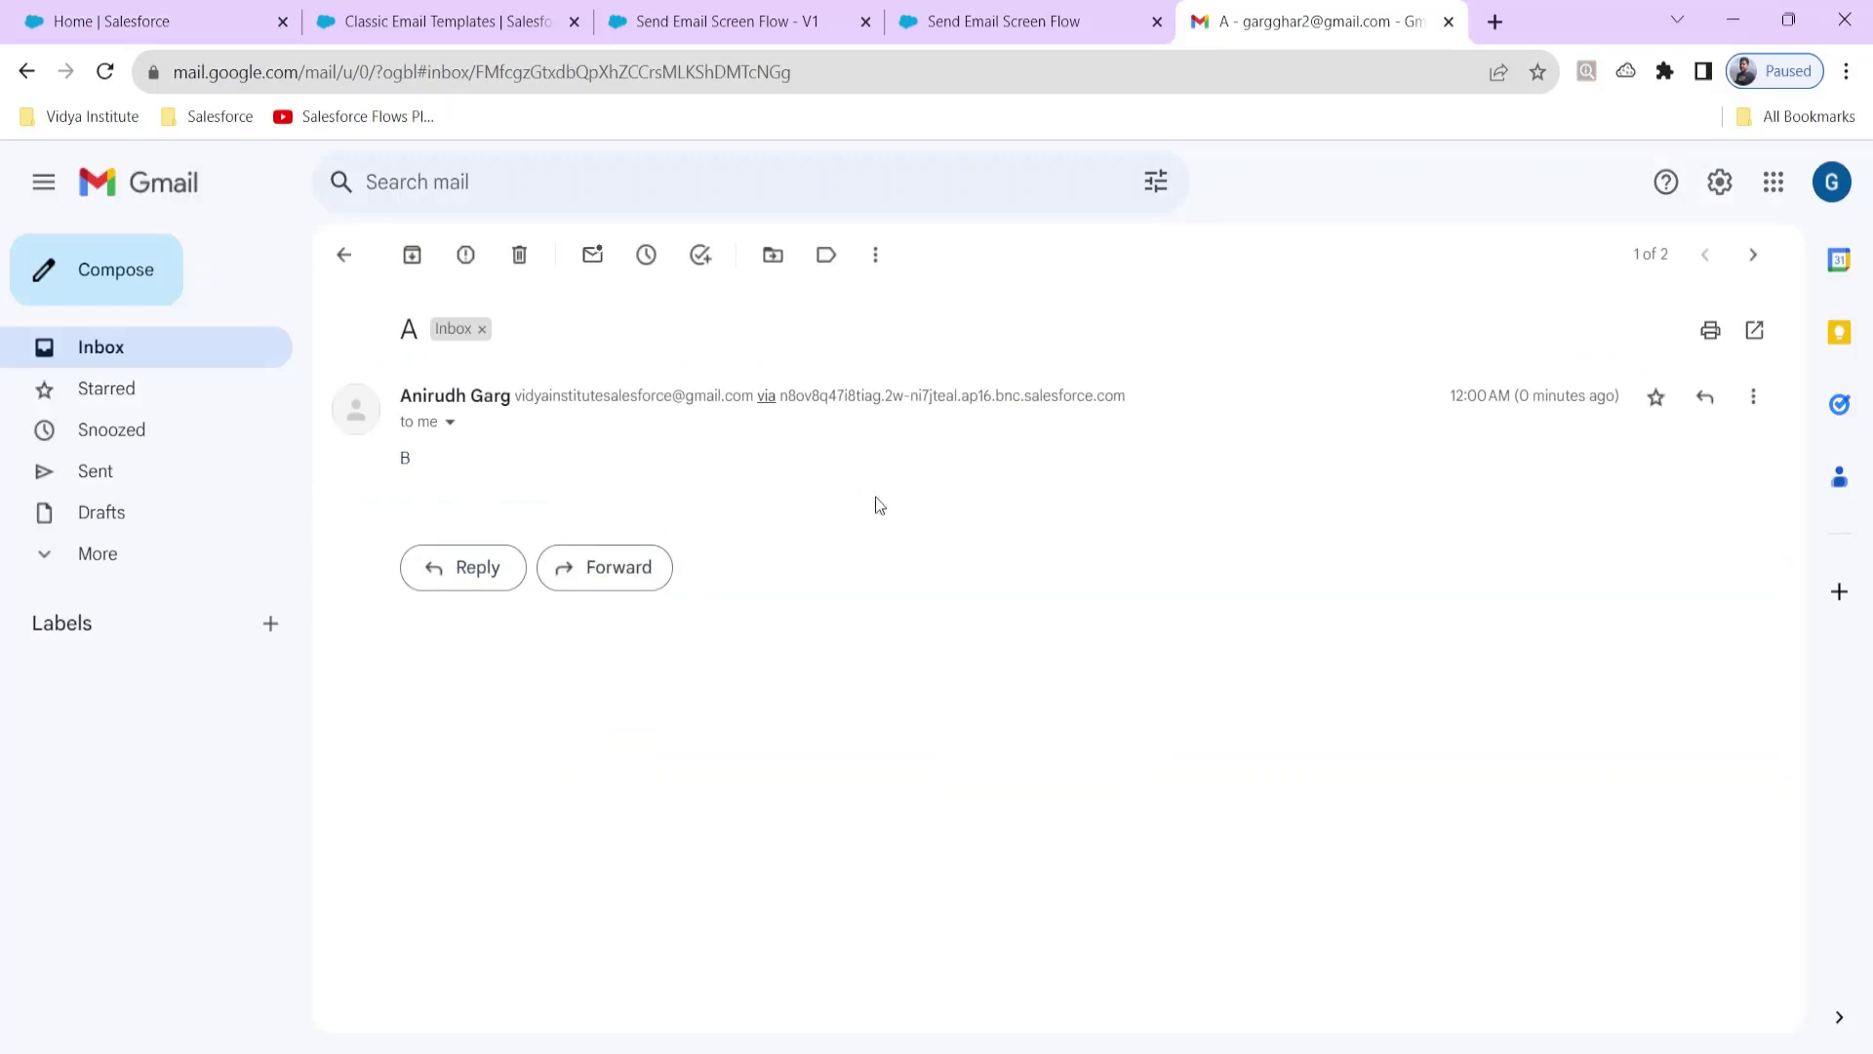
left_click(991, 41)
left_click(646, 29)
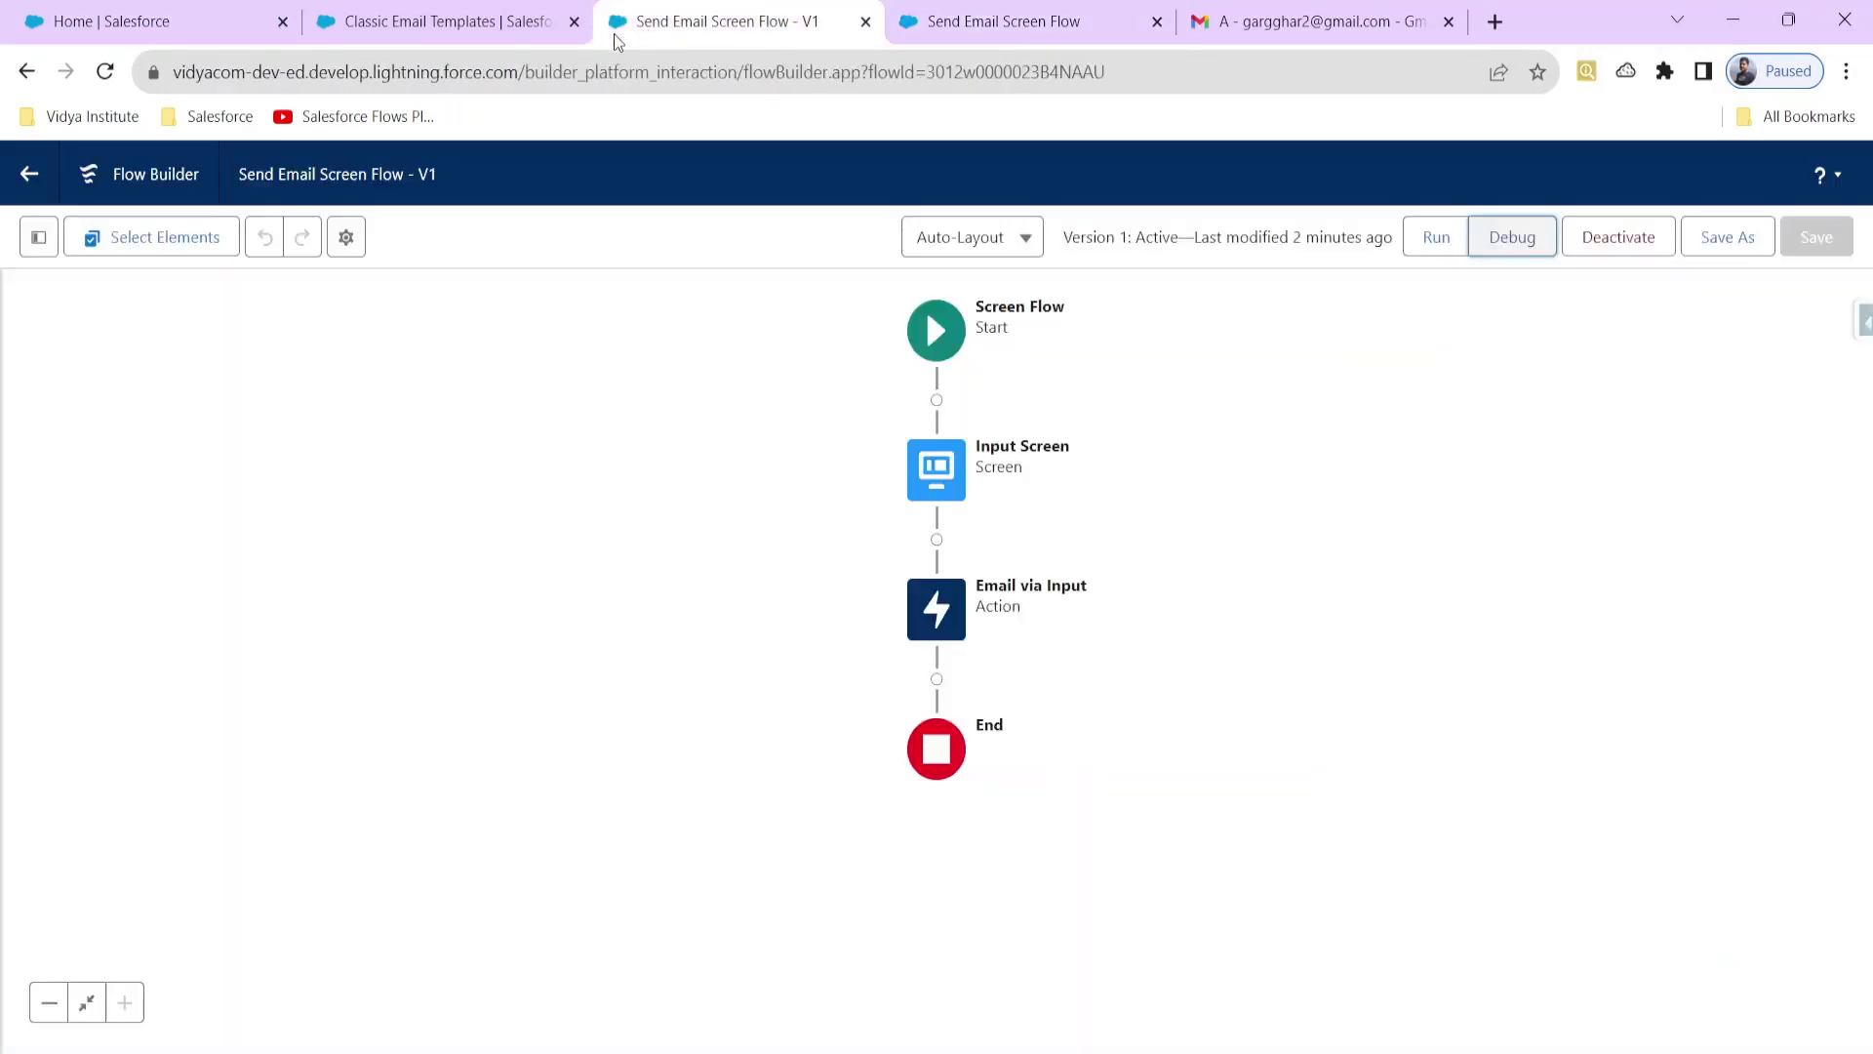
Step: Back in Flow Builder, inspect the Input Screen settings and cancel without changes
left_click(158, 29)
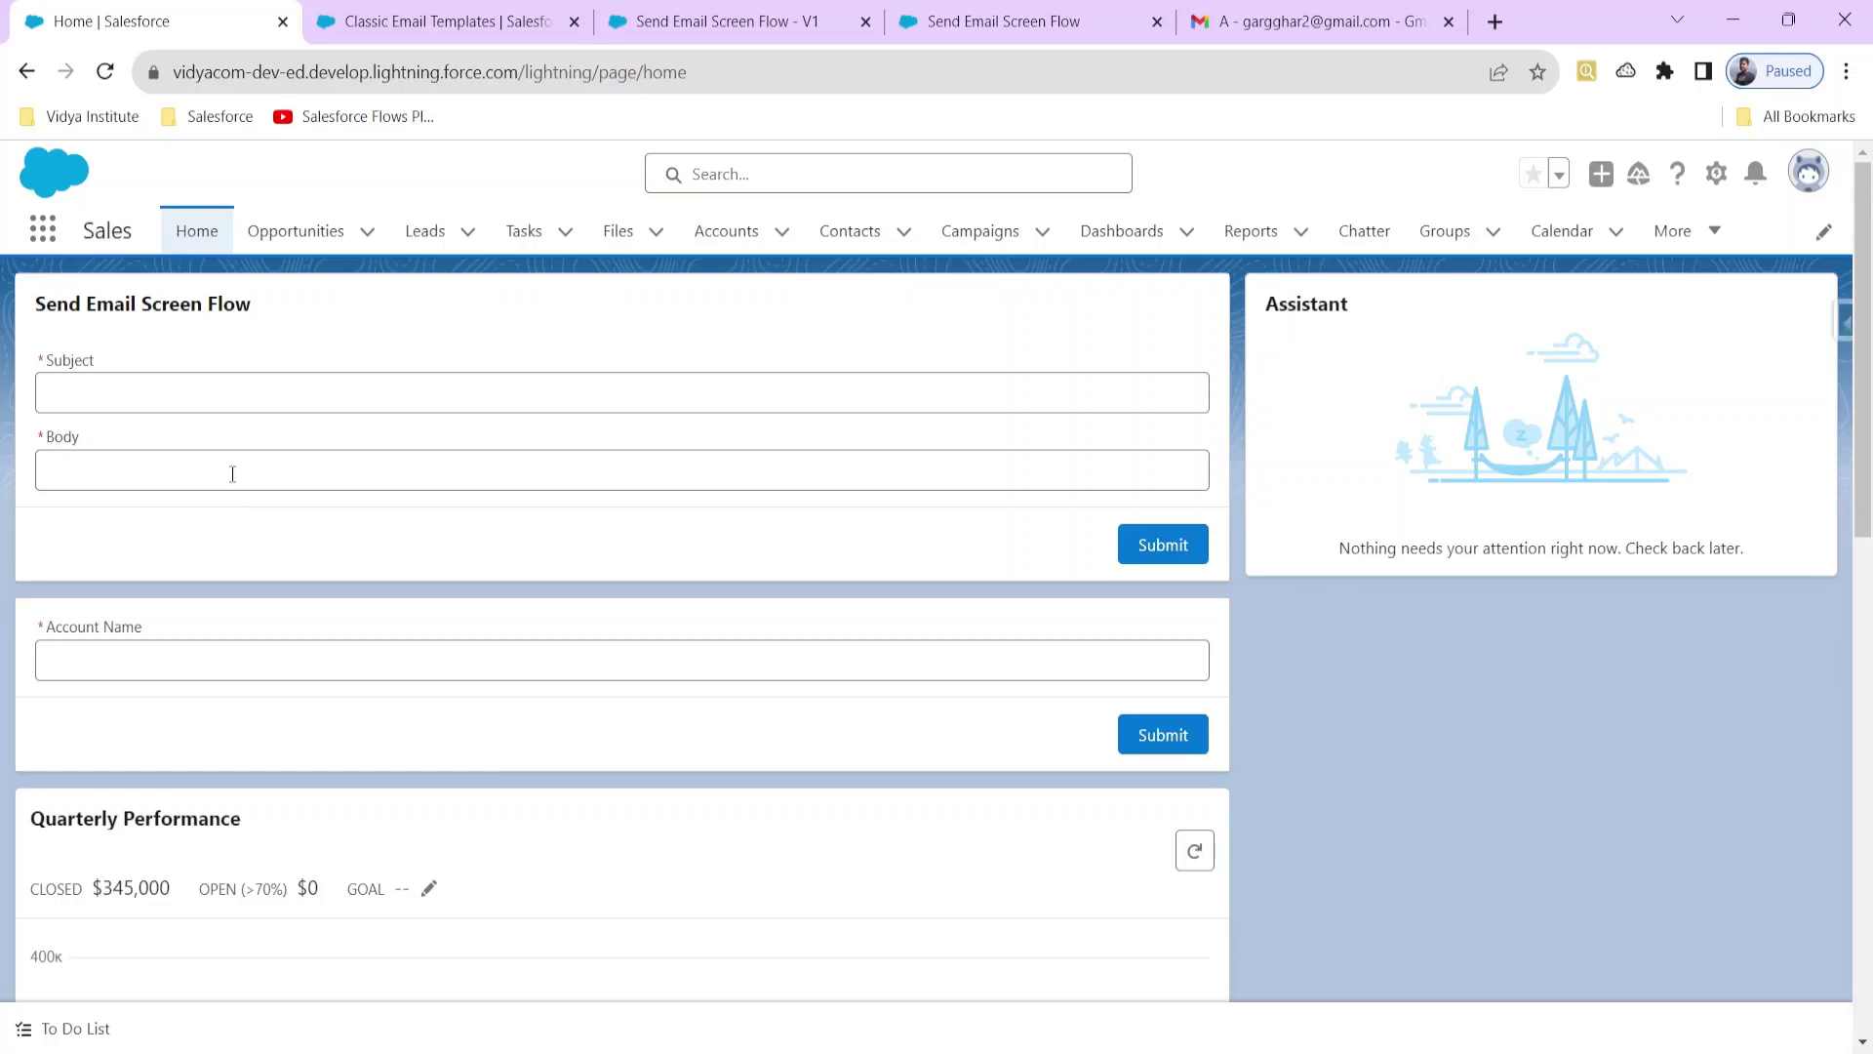
left_click(741, 23)
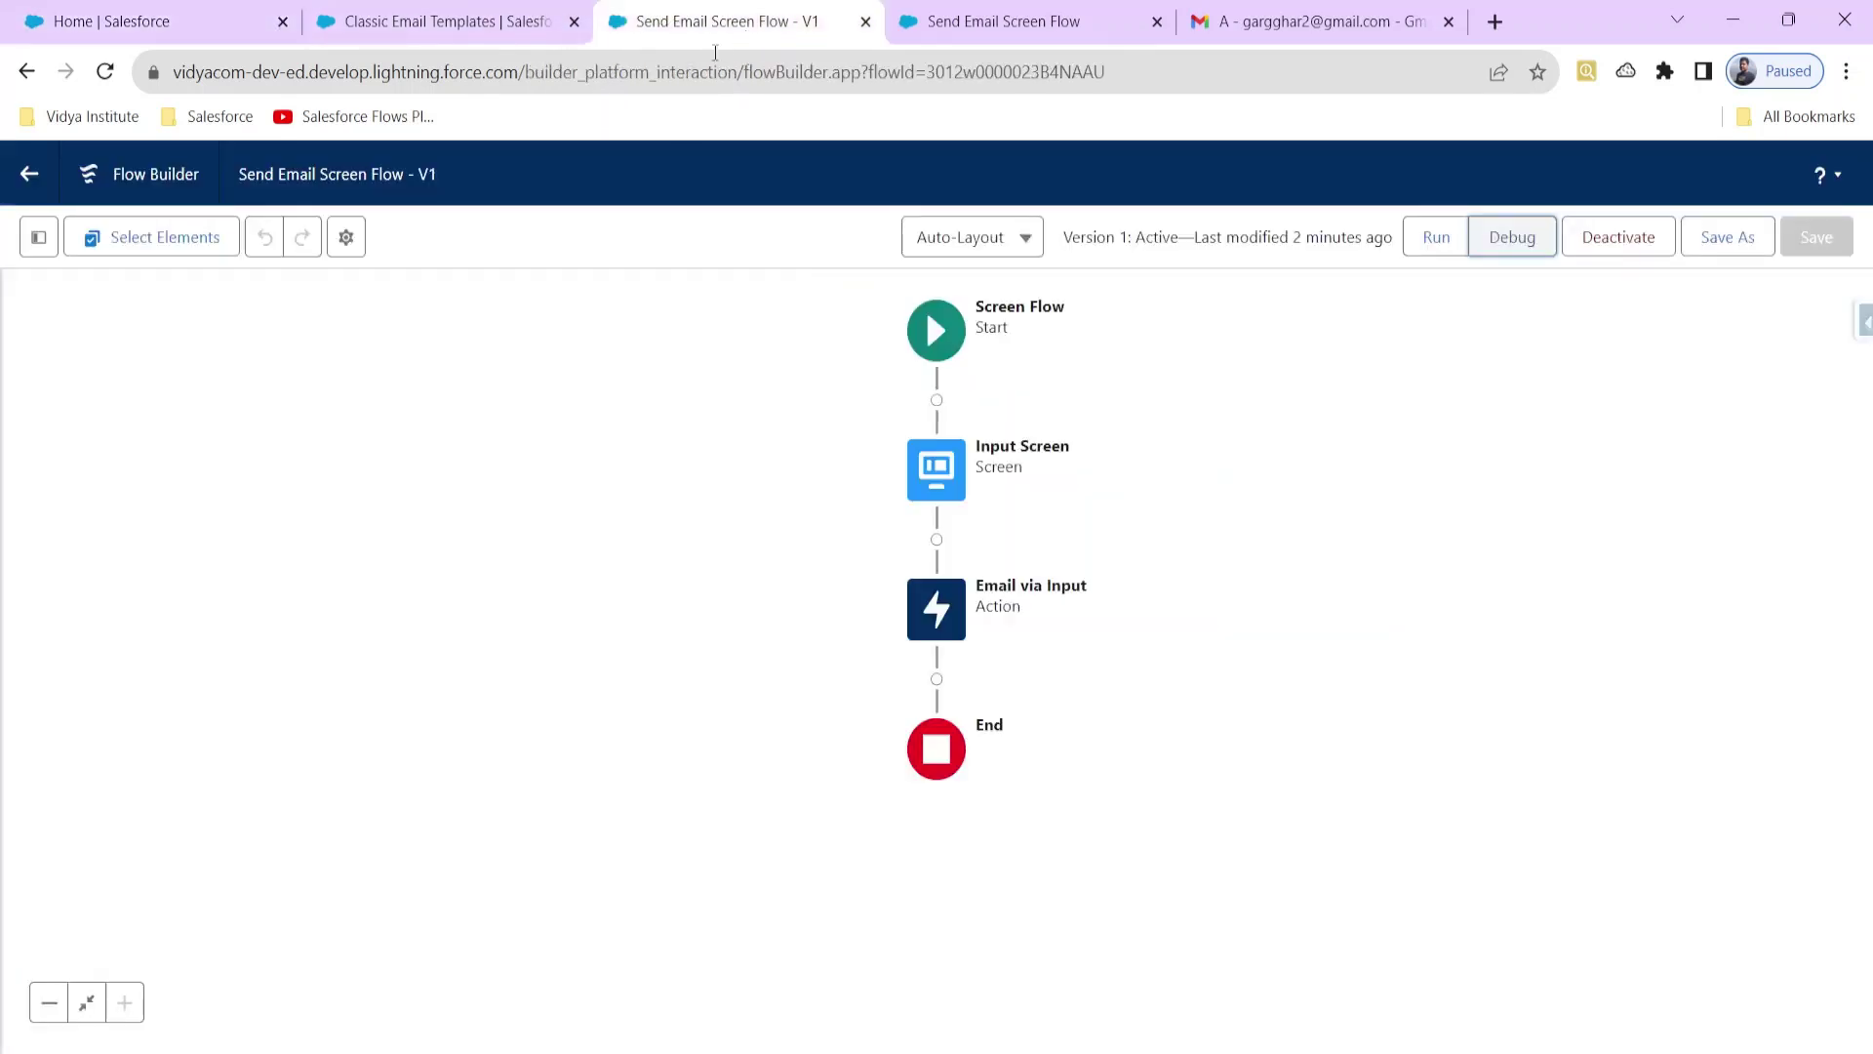
double_click(952, 469)
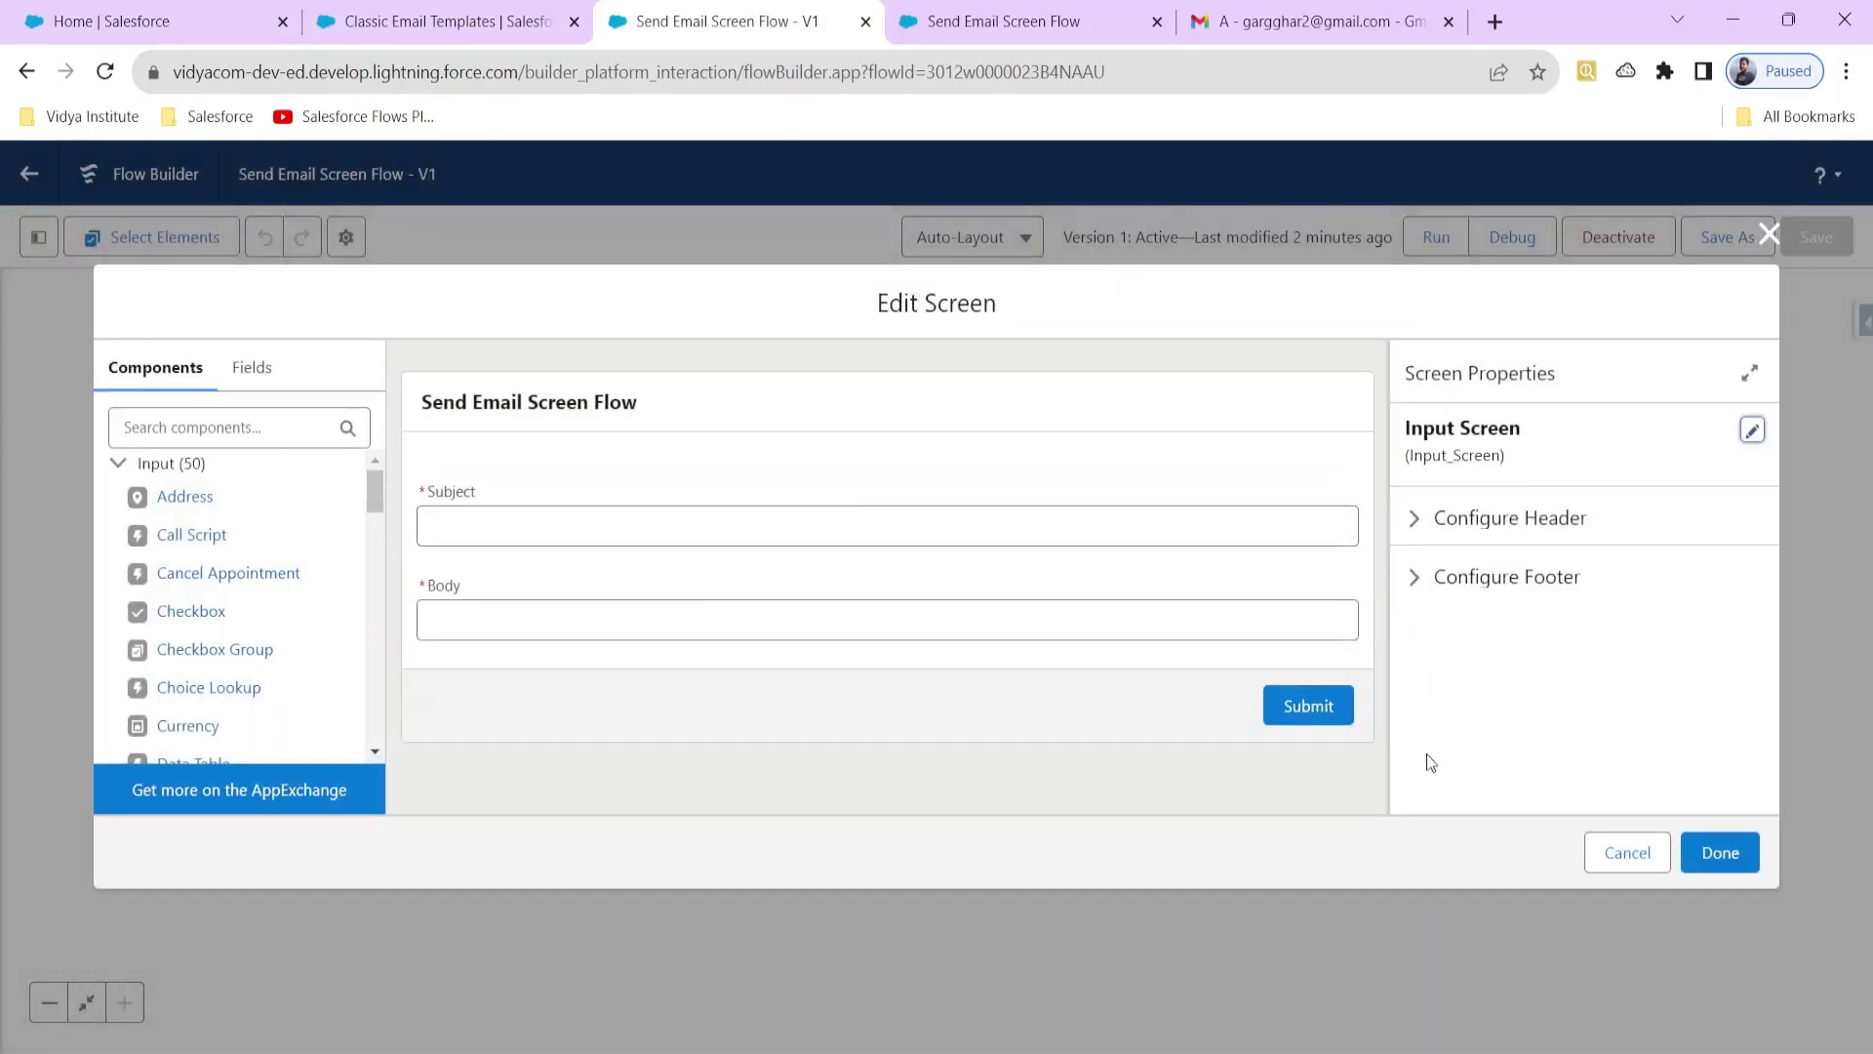
left_click(1610, 861)
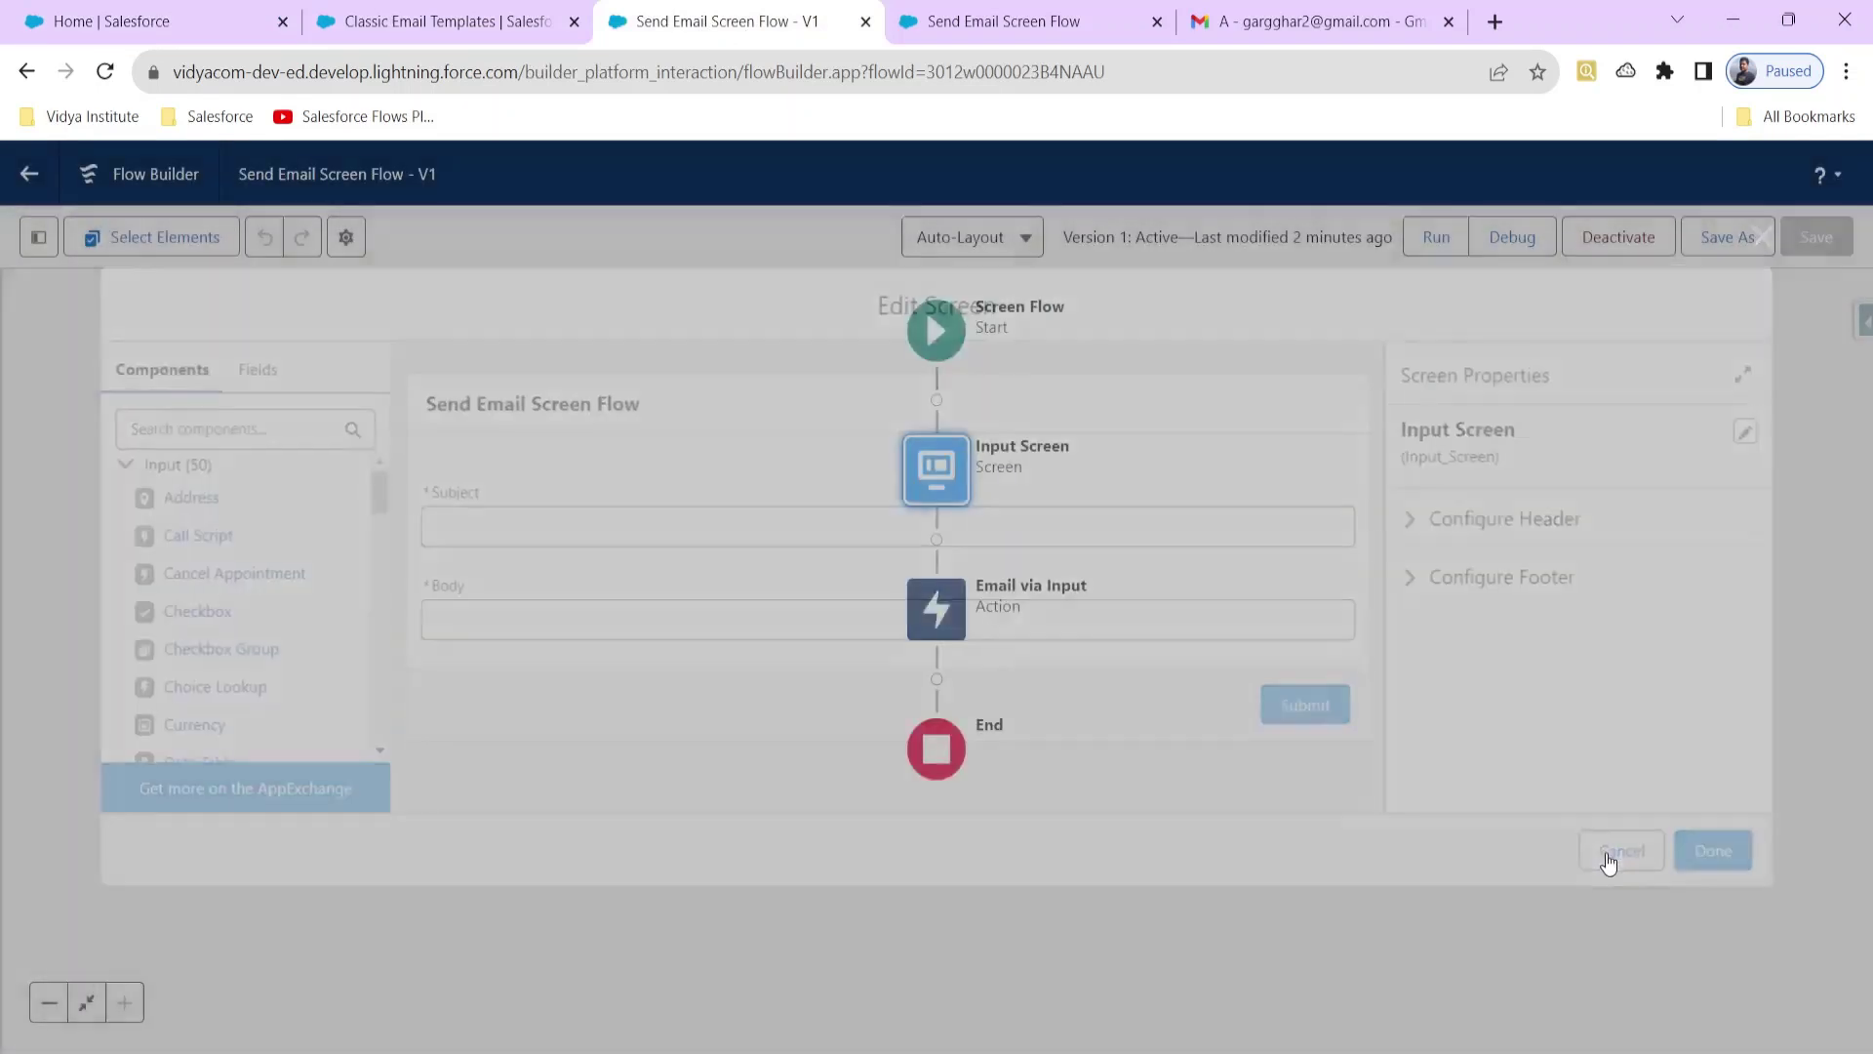
Step: Inspect the Email via Input action settings unchanged, then open the Salesforce Flows YouTube playlist
double_click(952, 597)
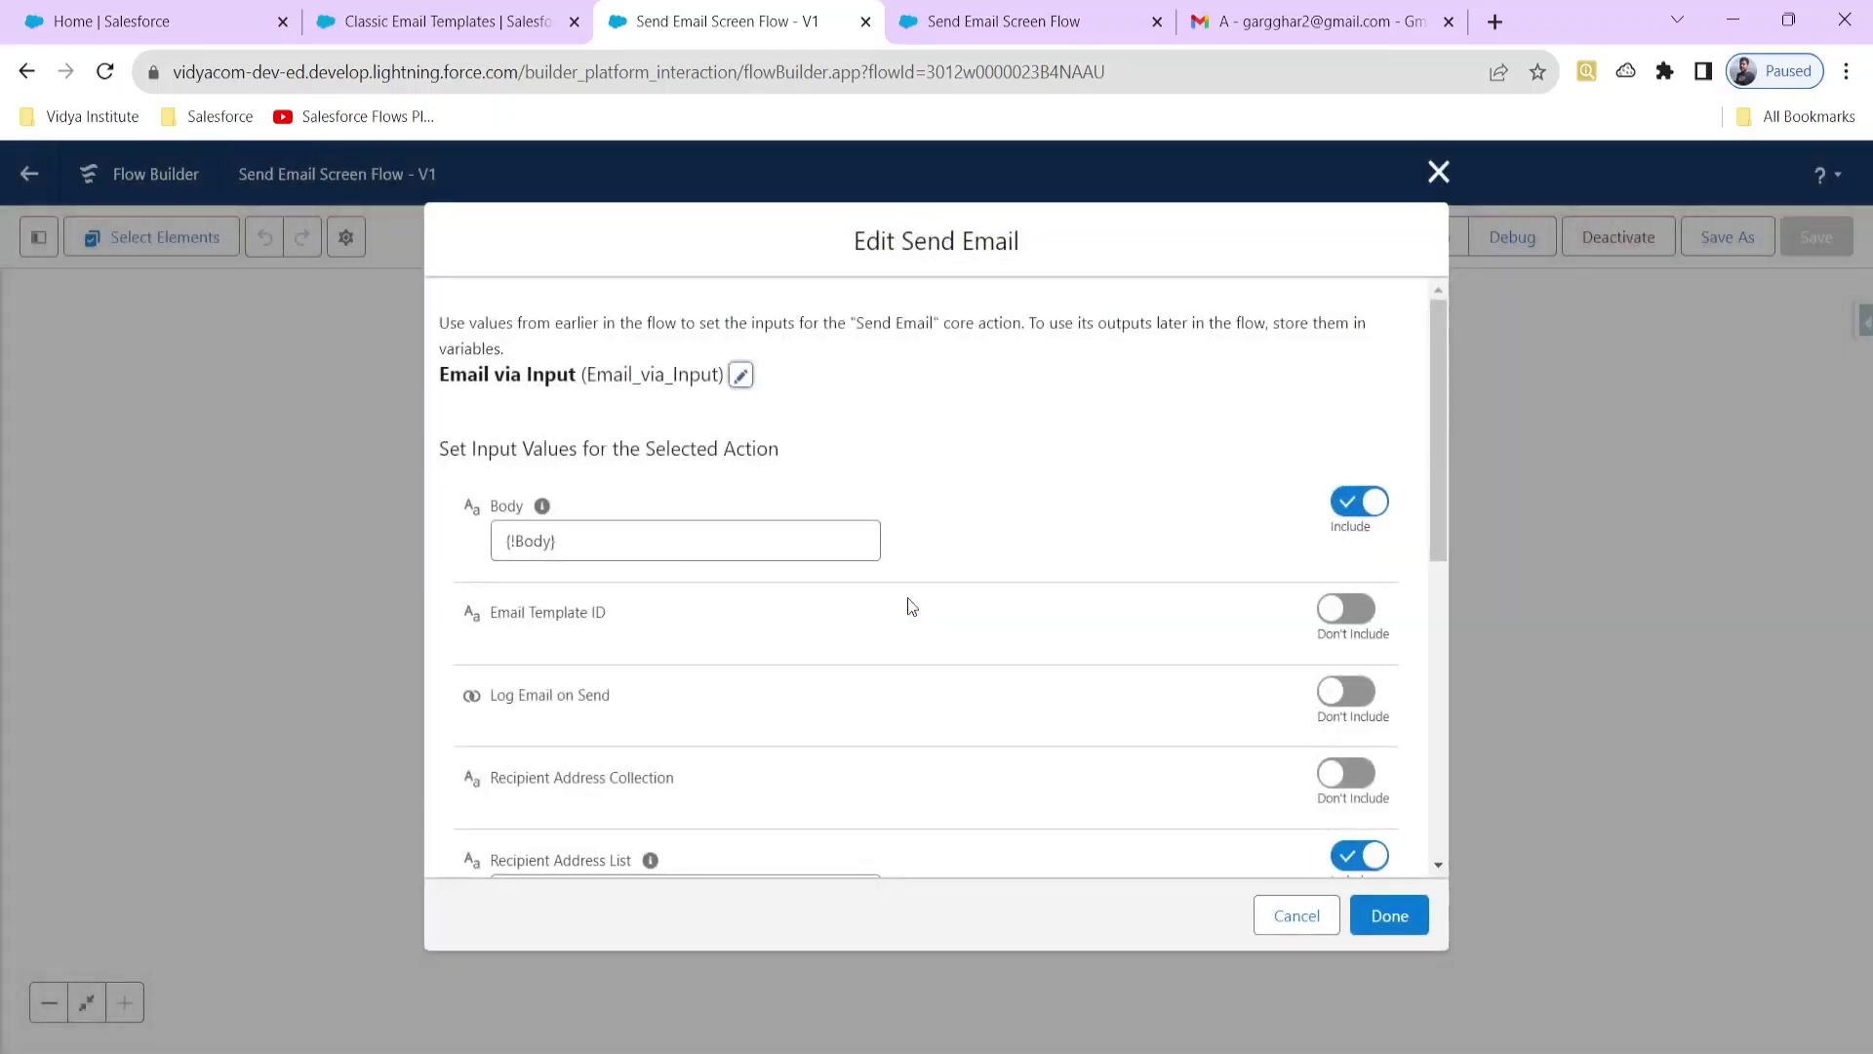
scroll(874, 607, "down", 4)
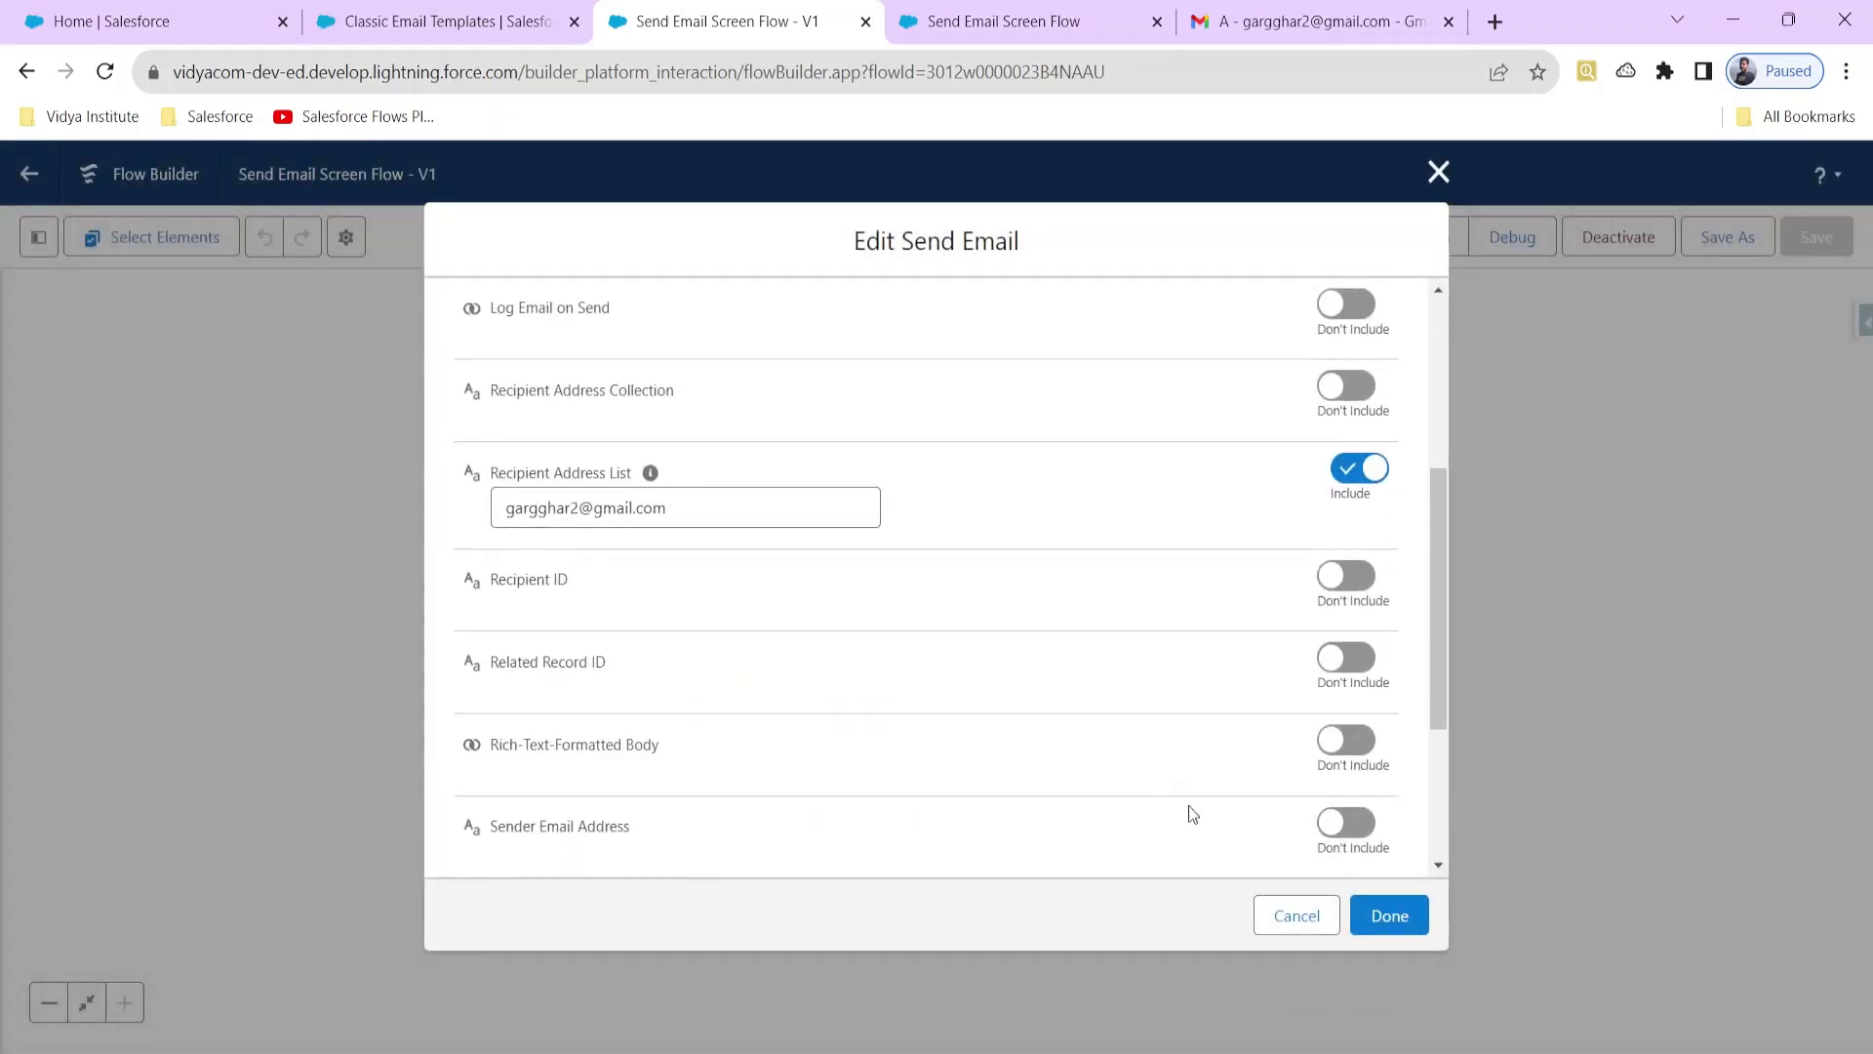
left_click(1274, 913)
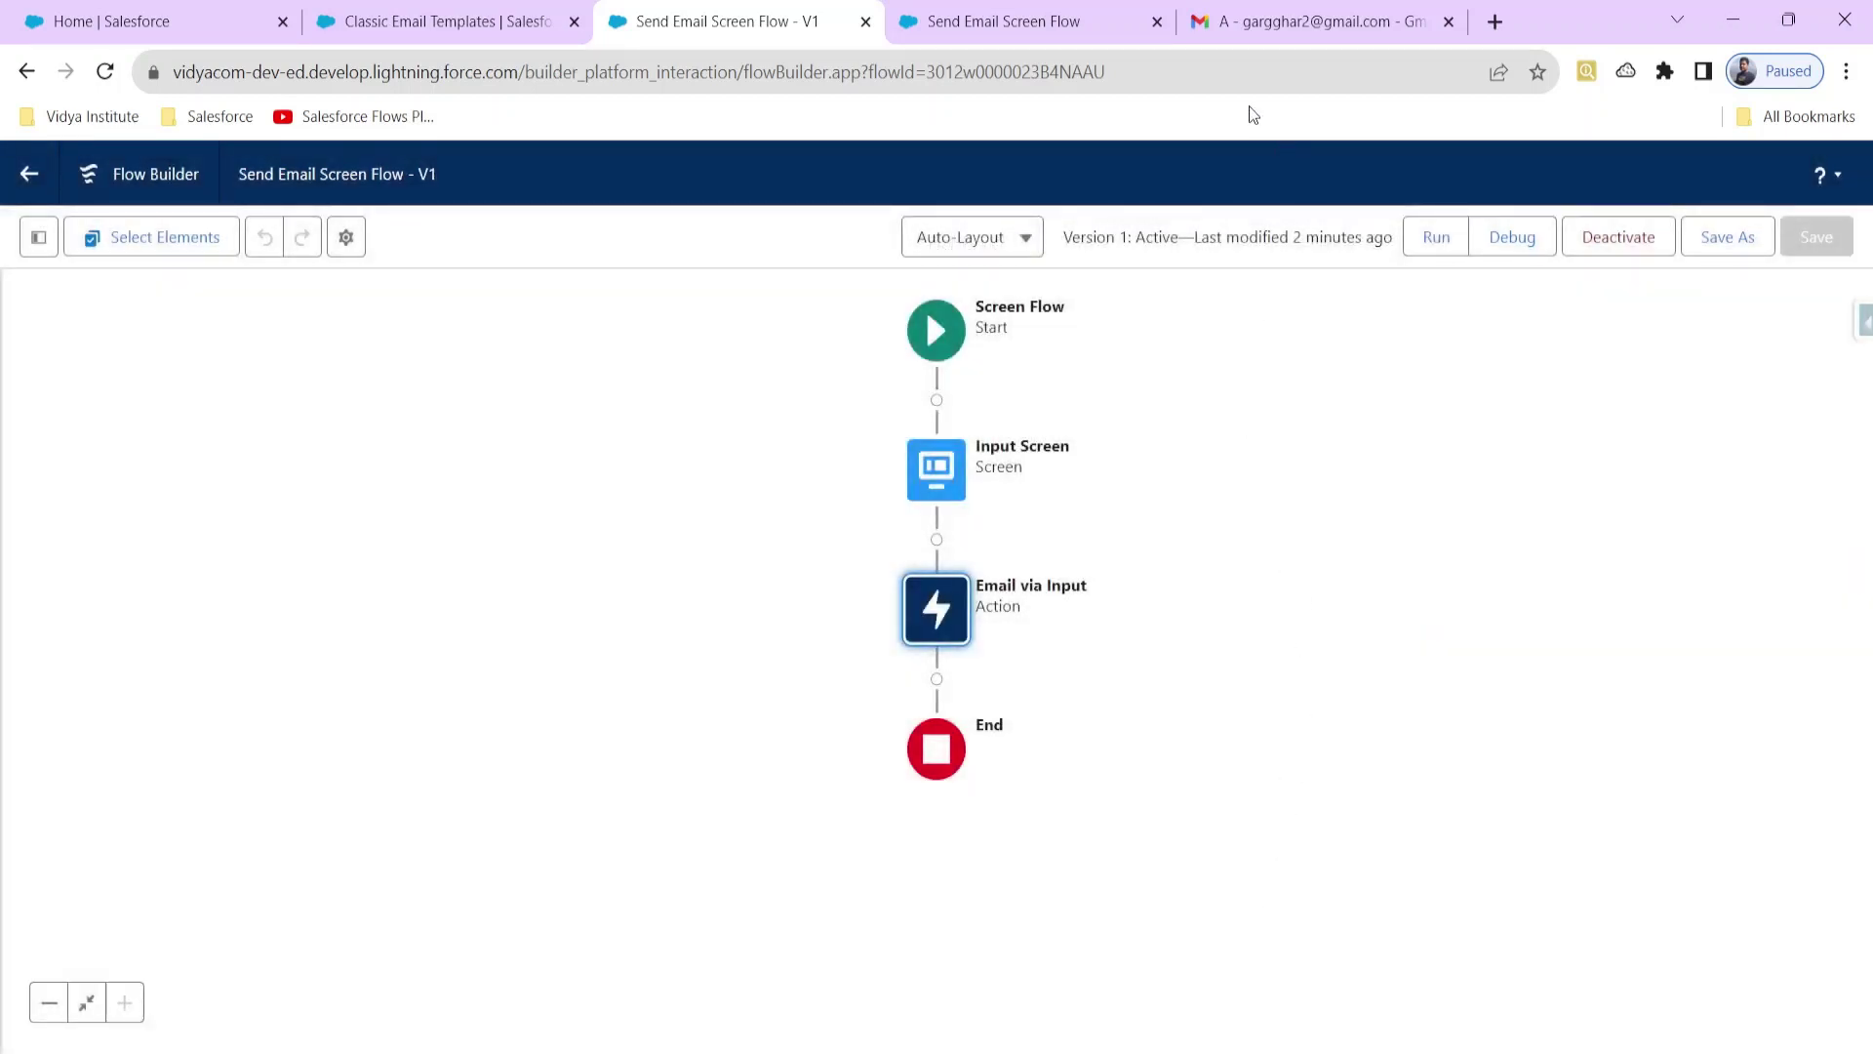
left_click(1494, 24)
left_click(334, 118)
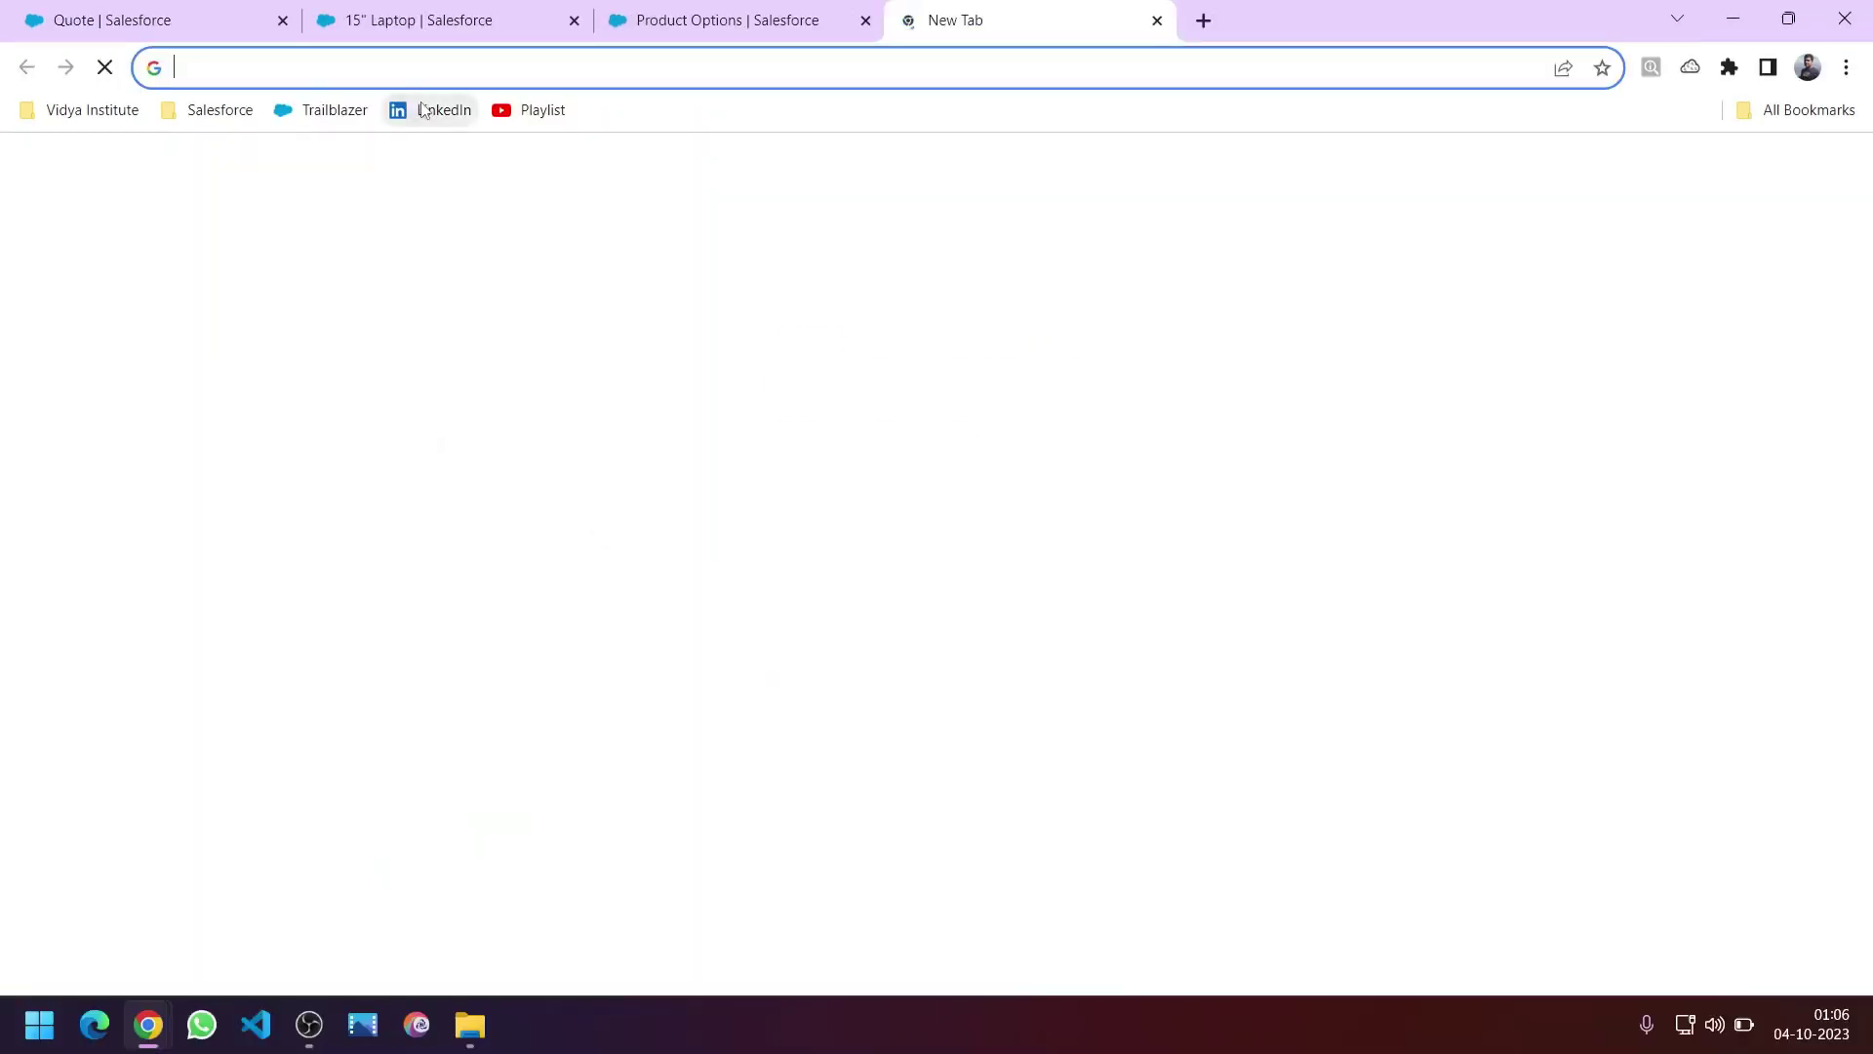
Step: Open the presenter's LinkedIn profile from the bookmarks bar
left_click(438, 115)
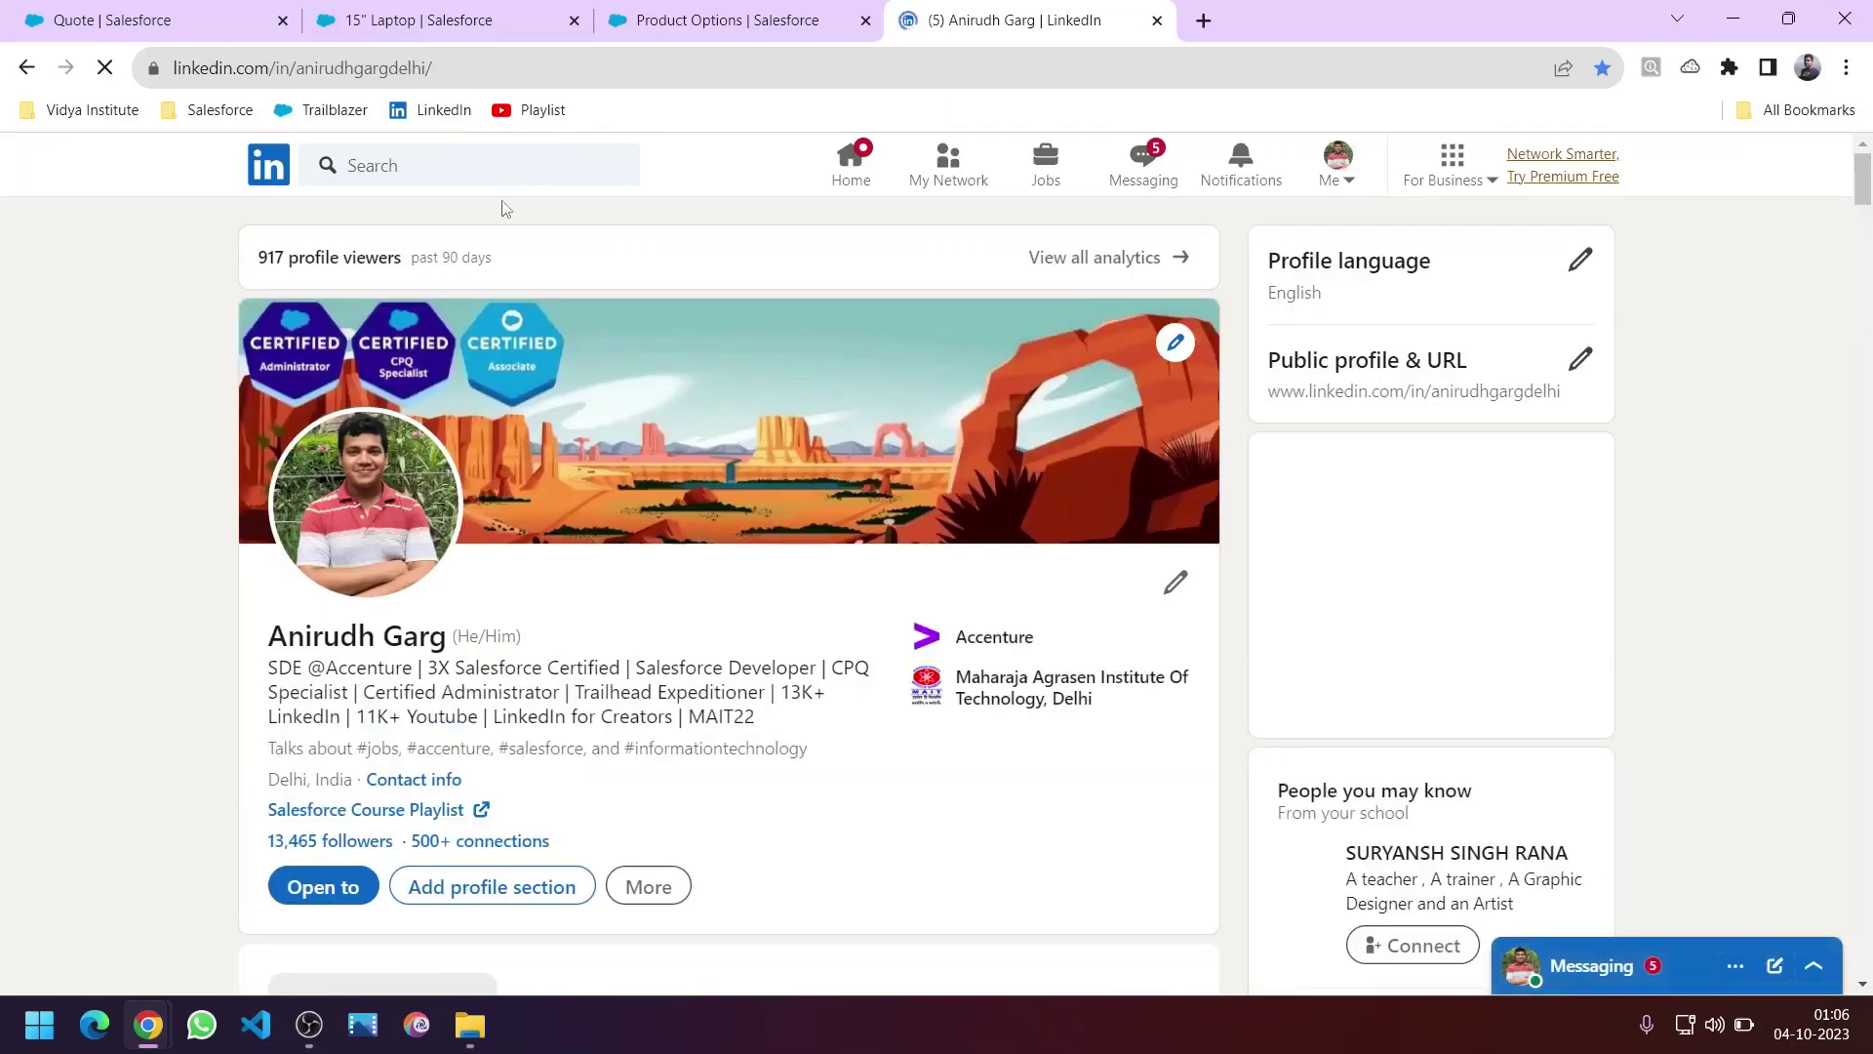
Step: Load the Trailblazer profile bookmark in a new tab, then open another blank tab
left_click(1206, 20)
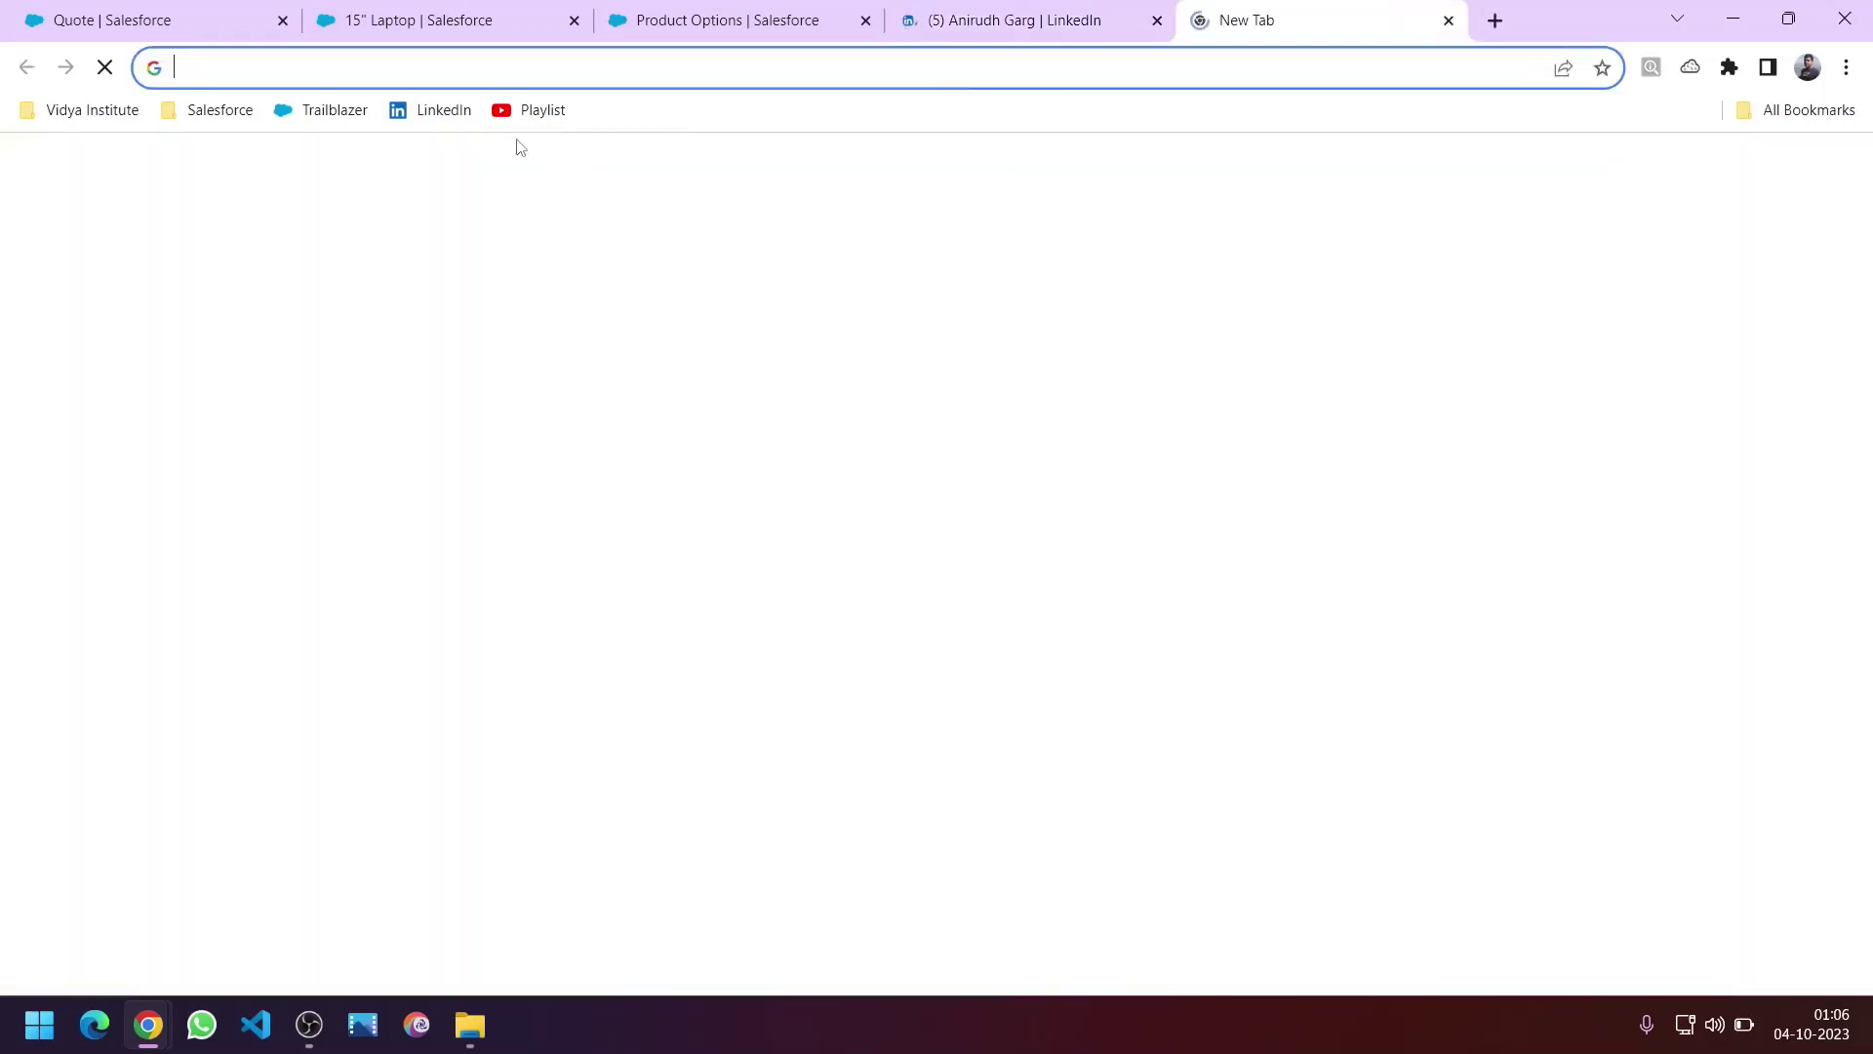
left_click(343, 113)
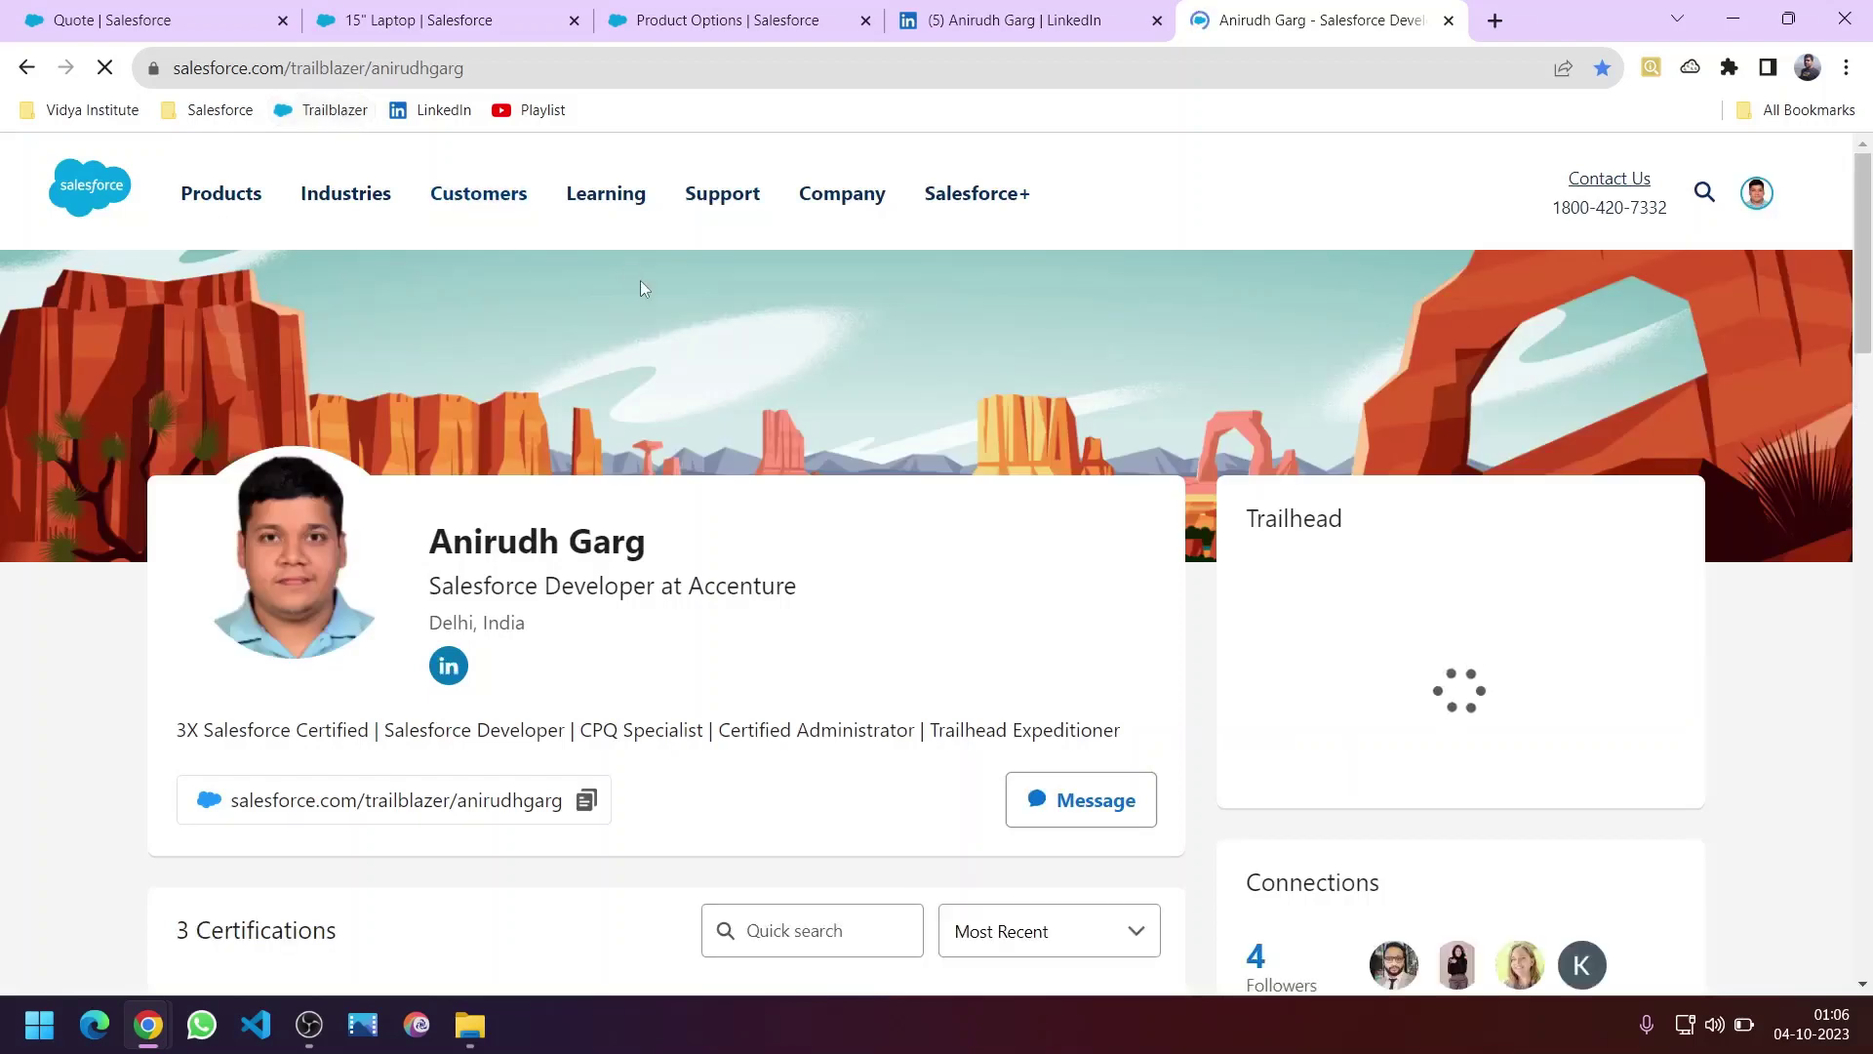
left_click(1495, 20)
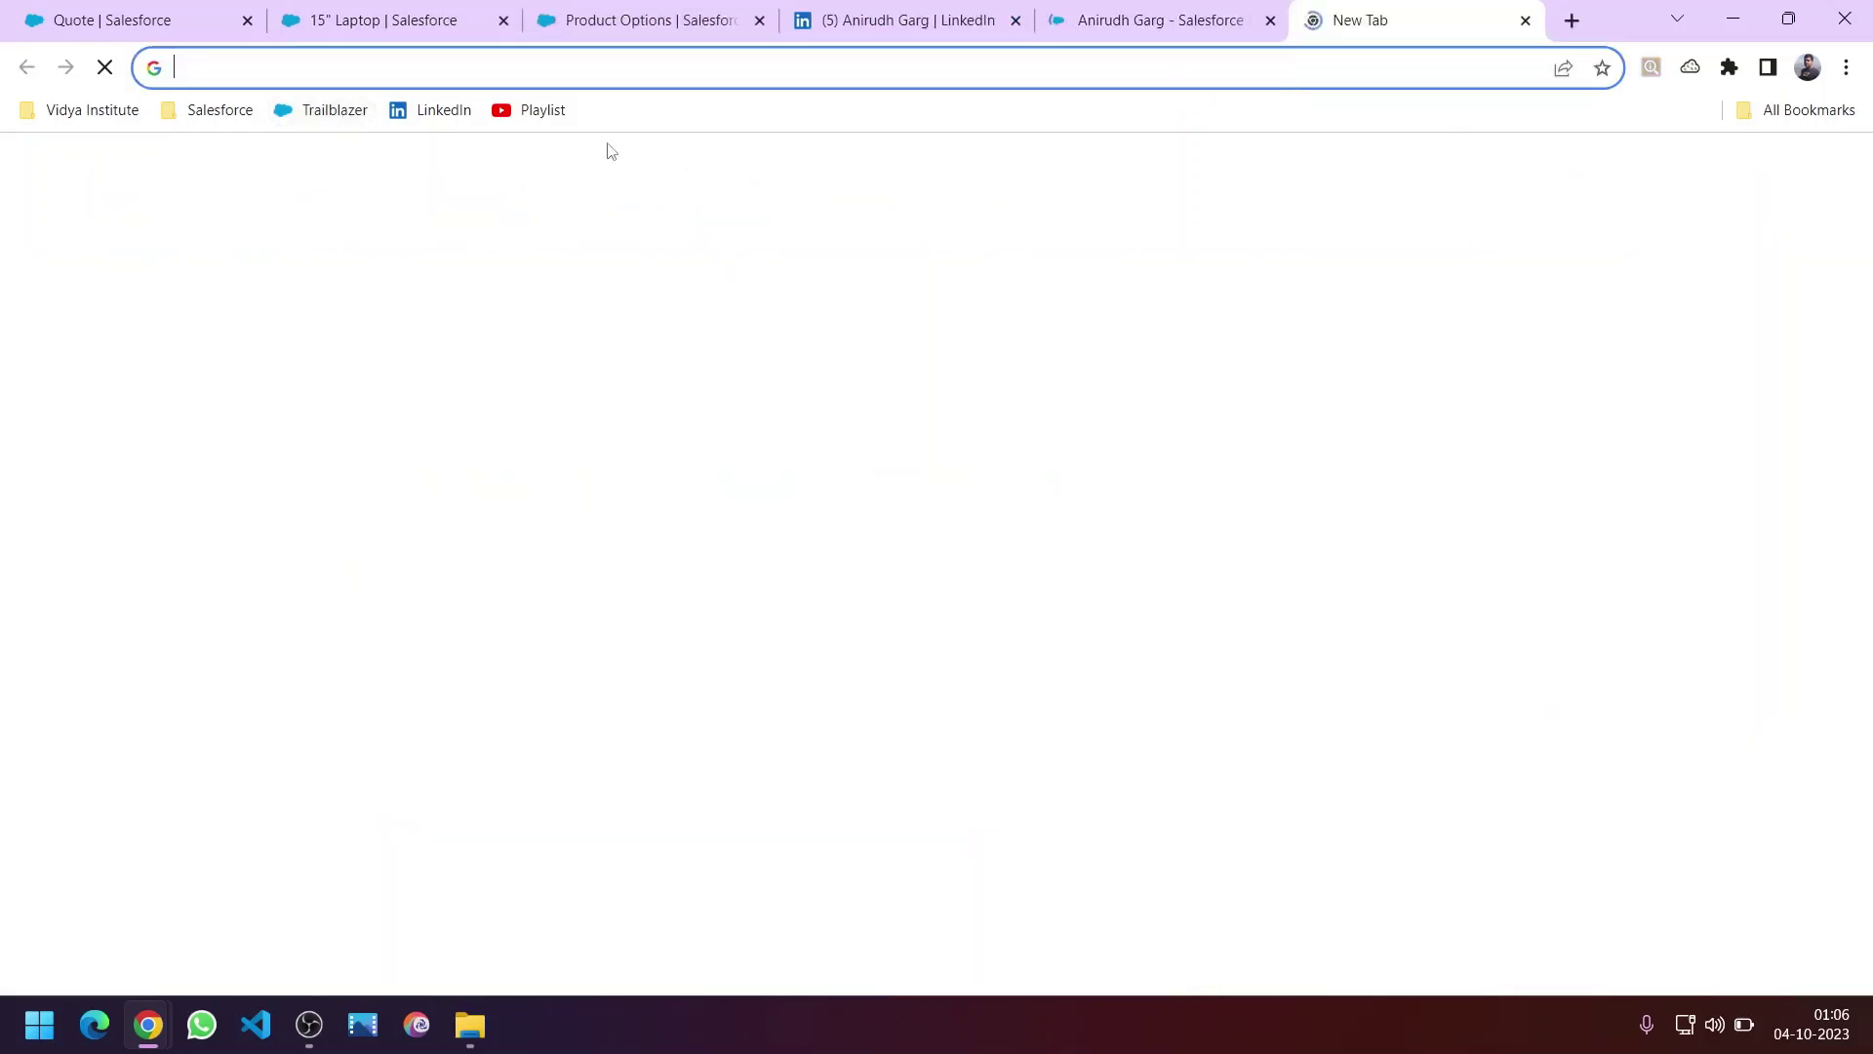
Step: Browse the Vidya Institute channel playlists, view the full Salesforce CPQ Playlist, then go back
left_click(532, 127)
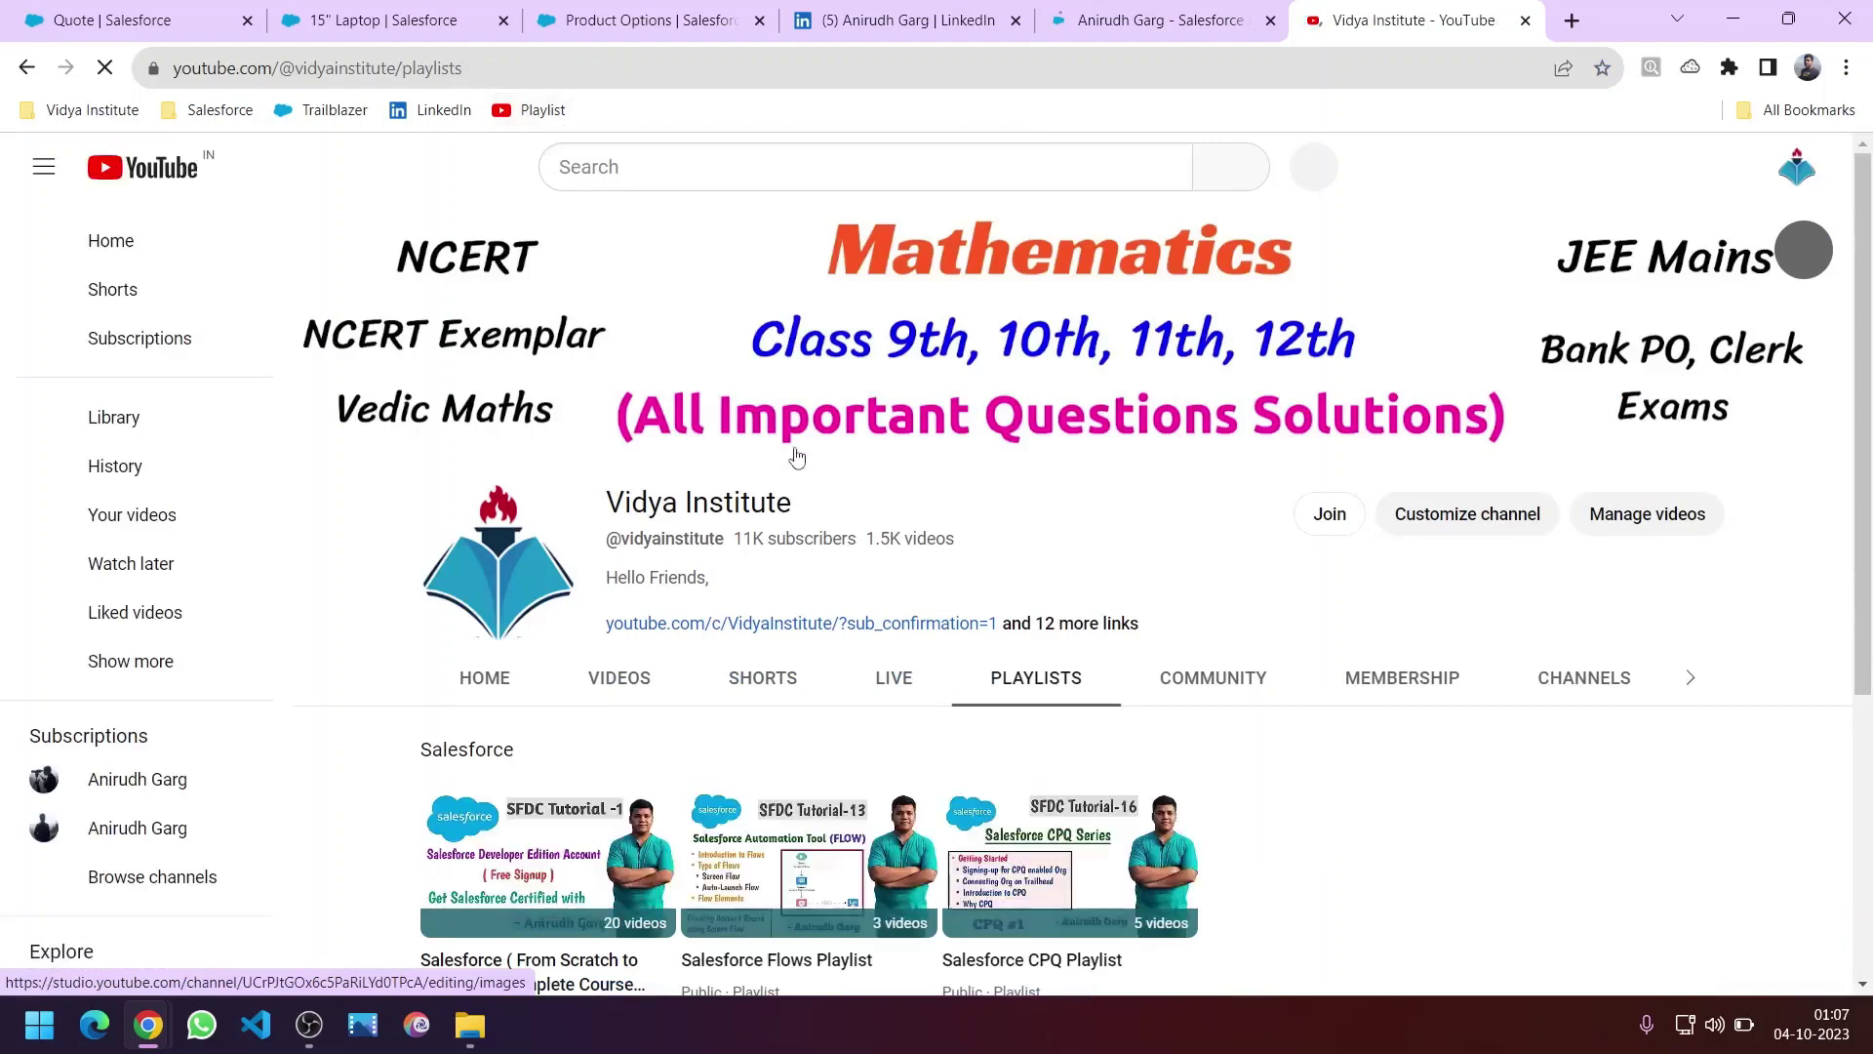
scroll(932, 677, "down", 3)
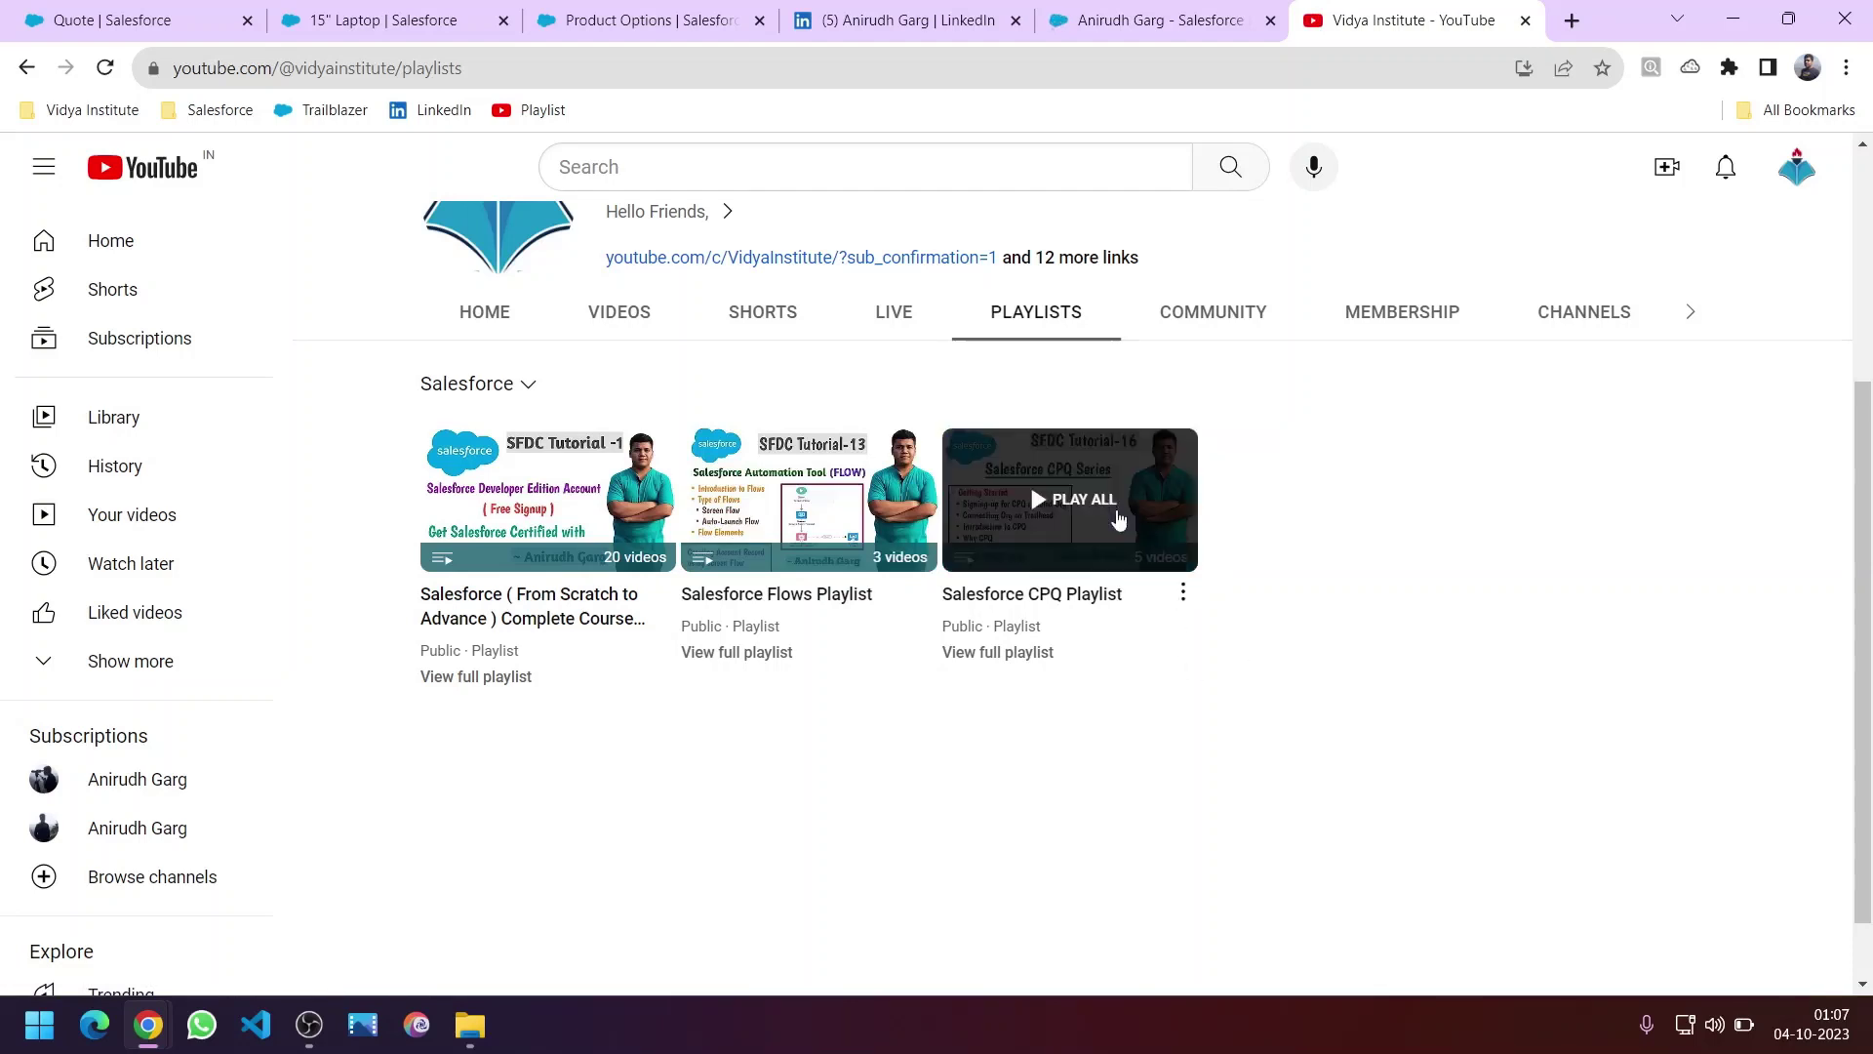
scroll(769, 605, "up", 1)
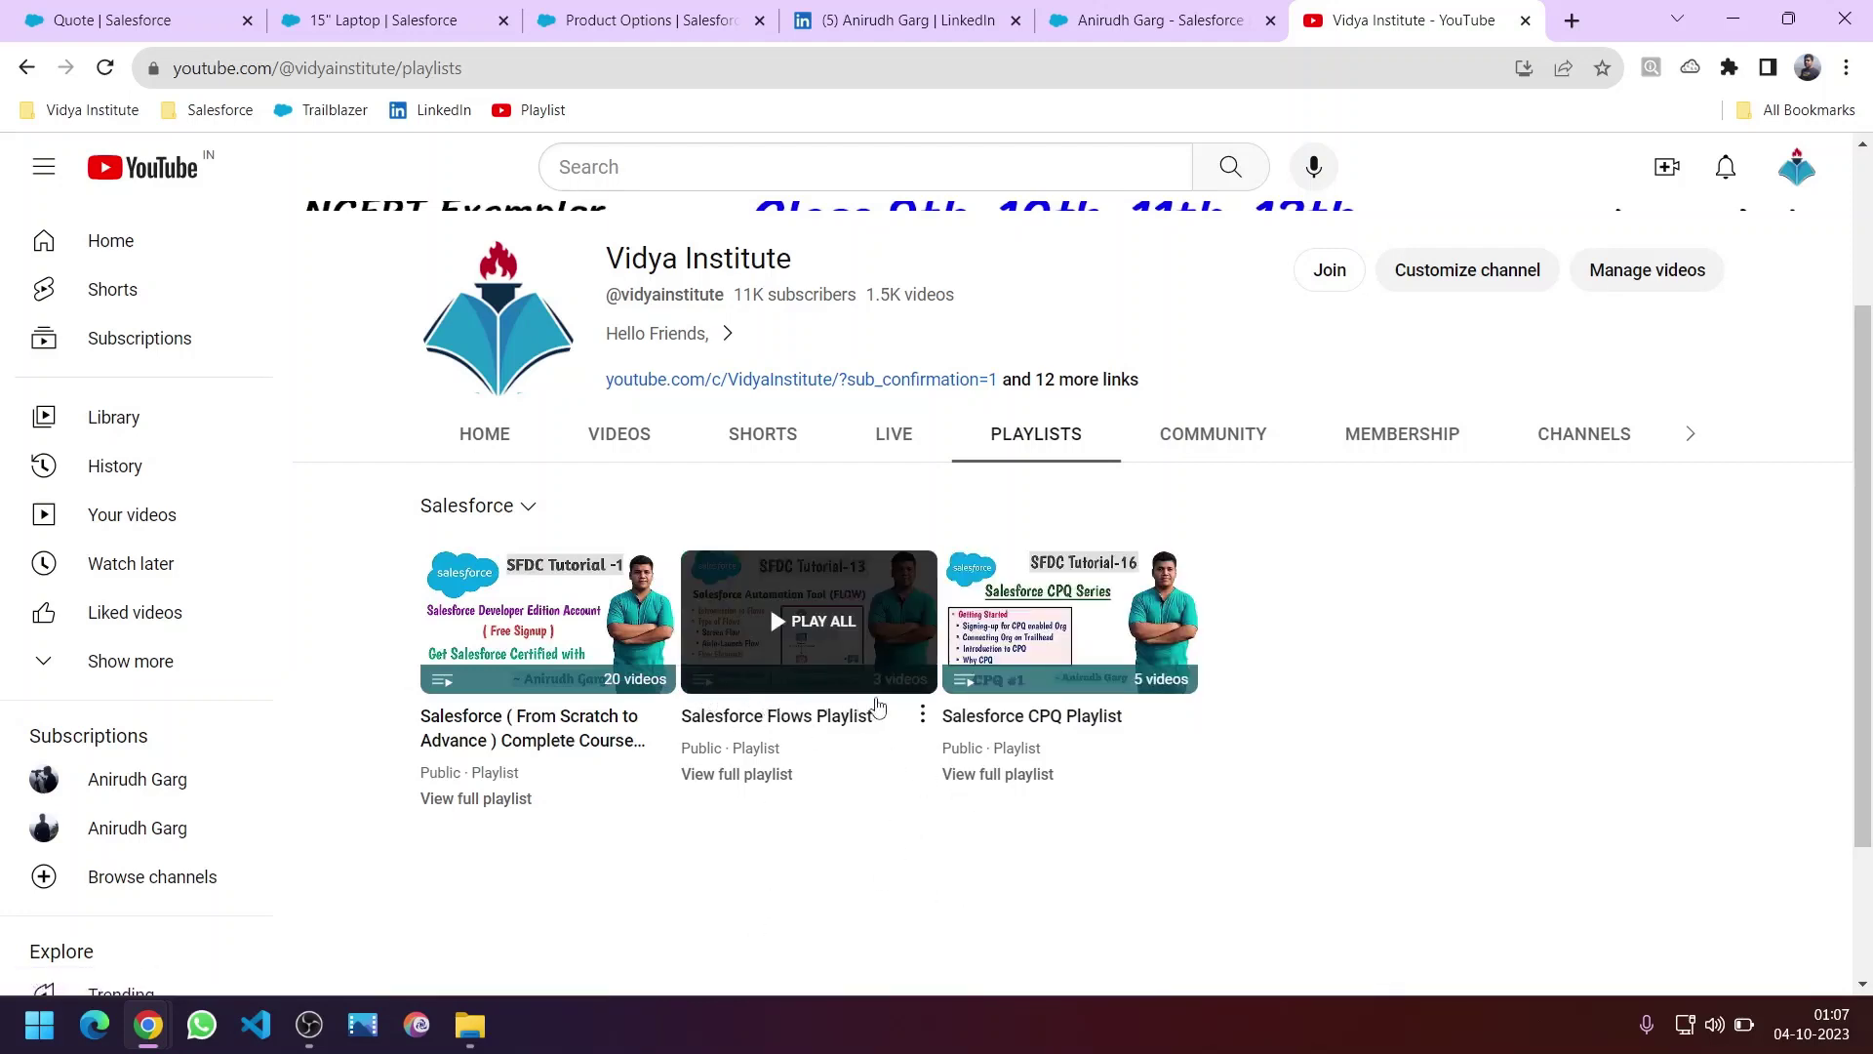
left_click(1028, 776)
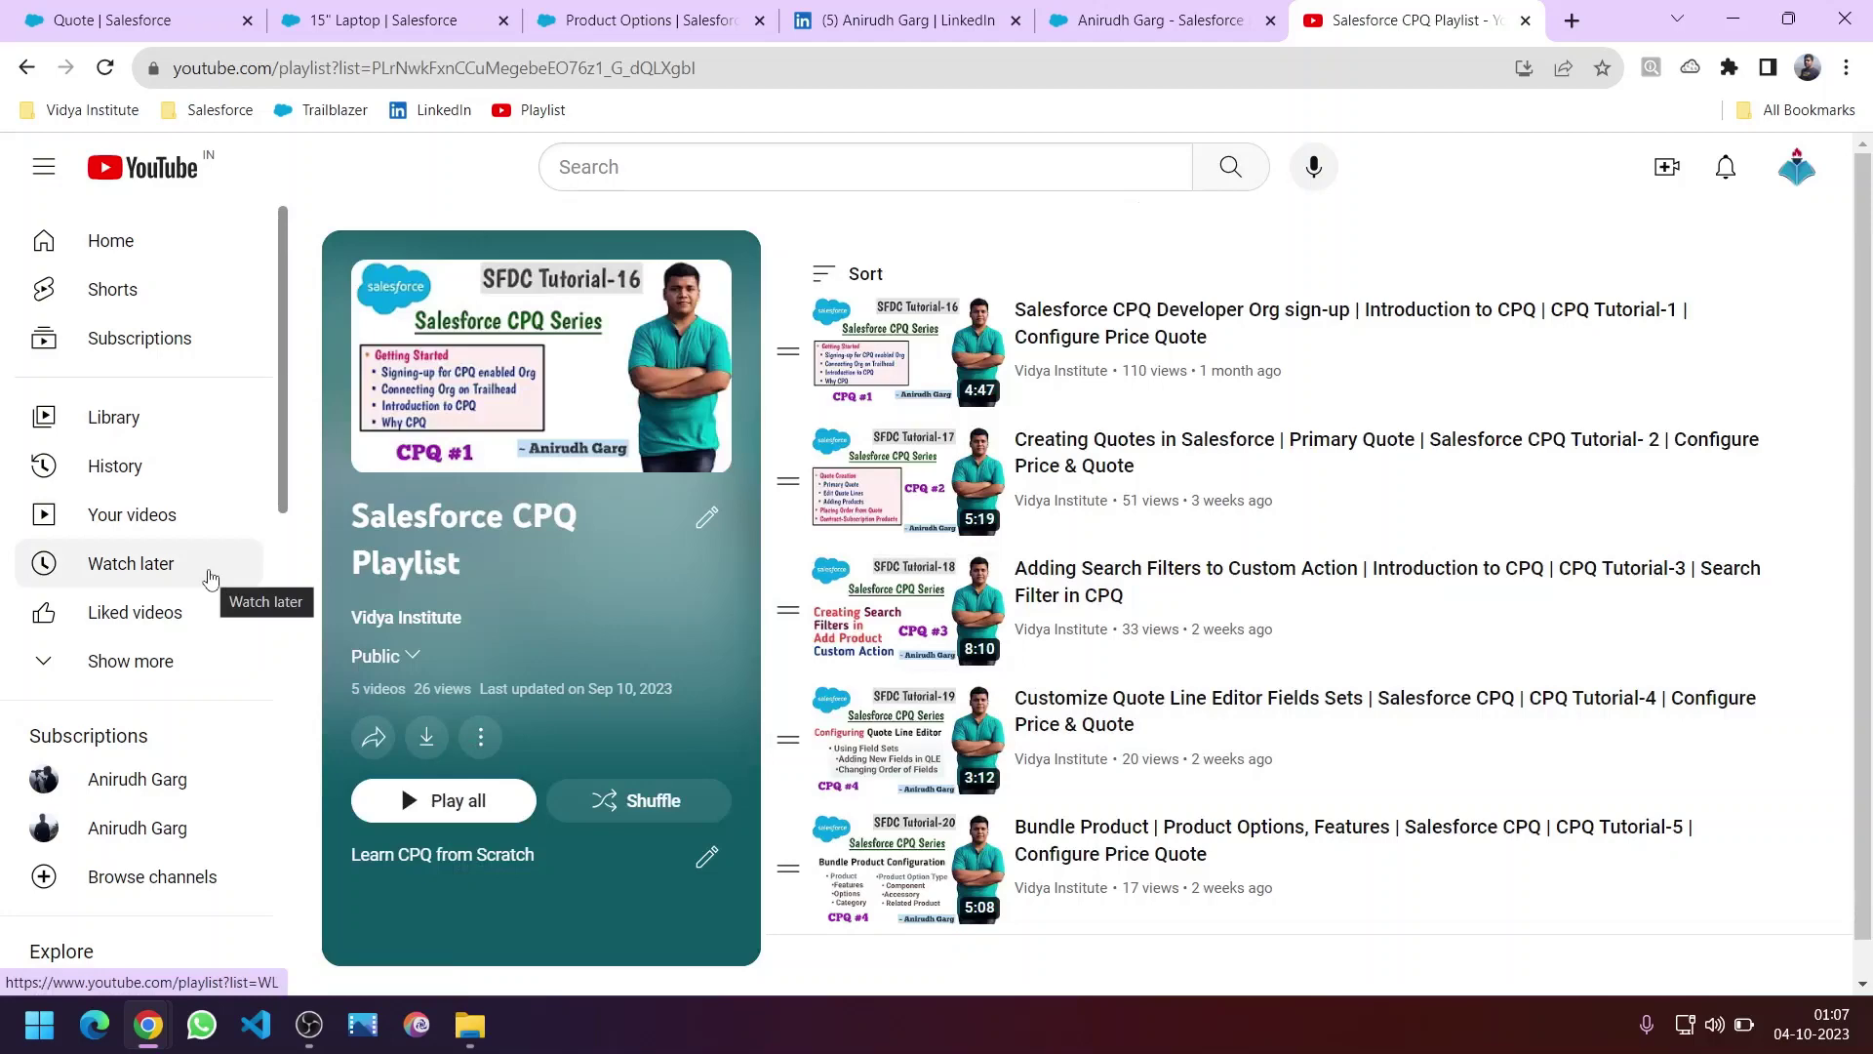
left_click(26, 68)
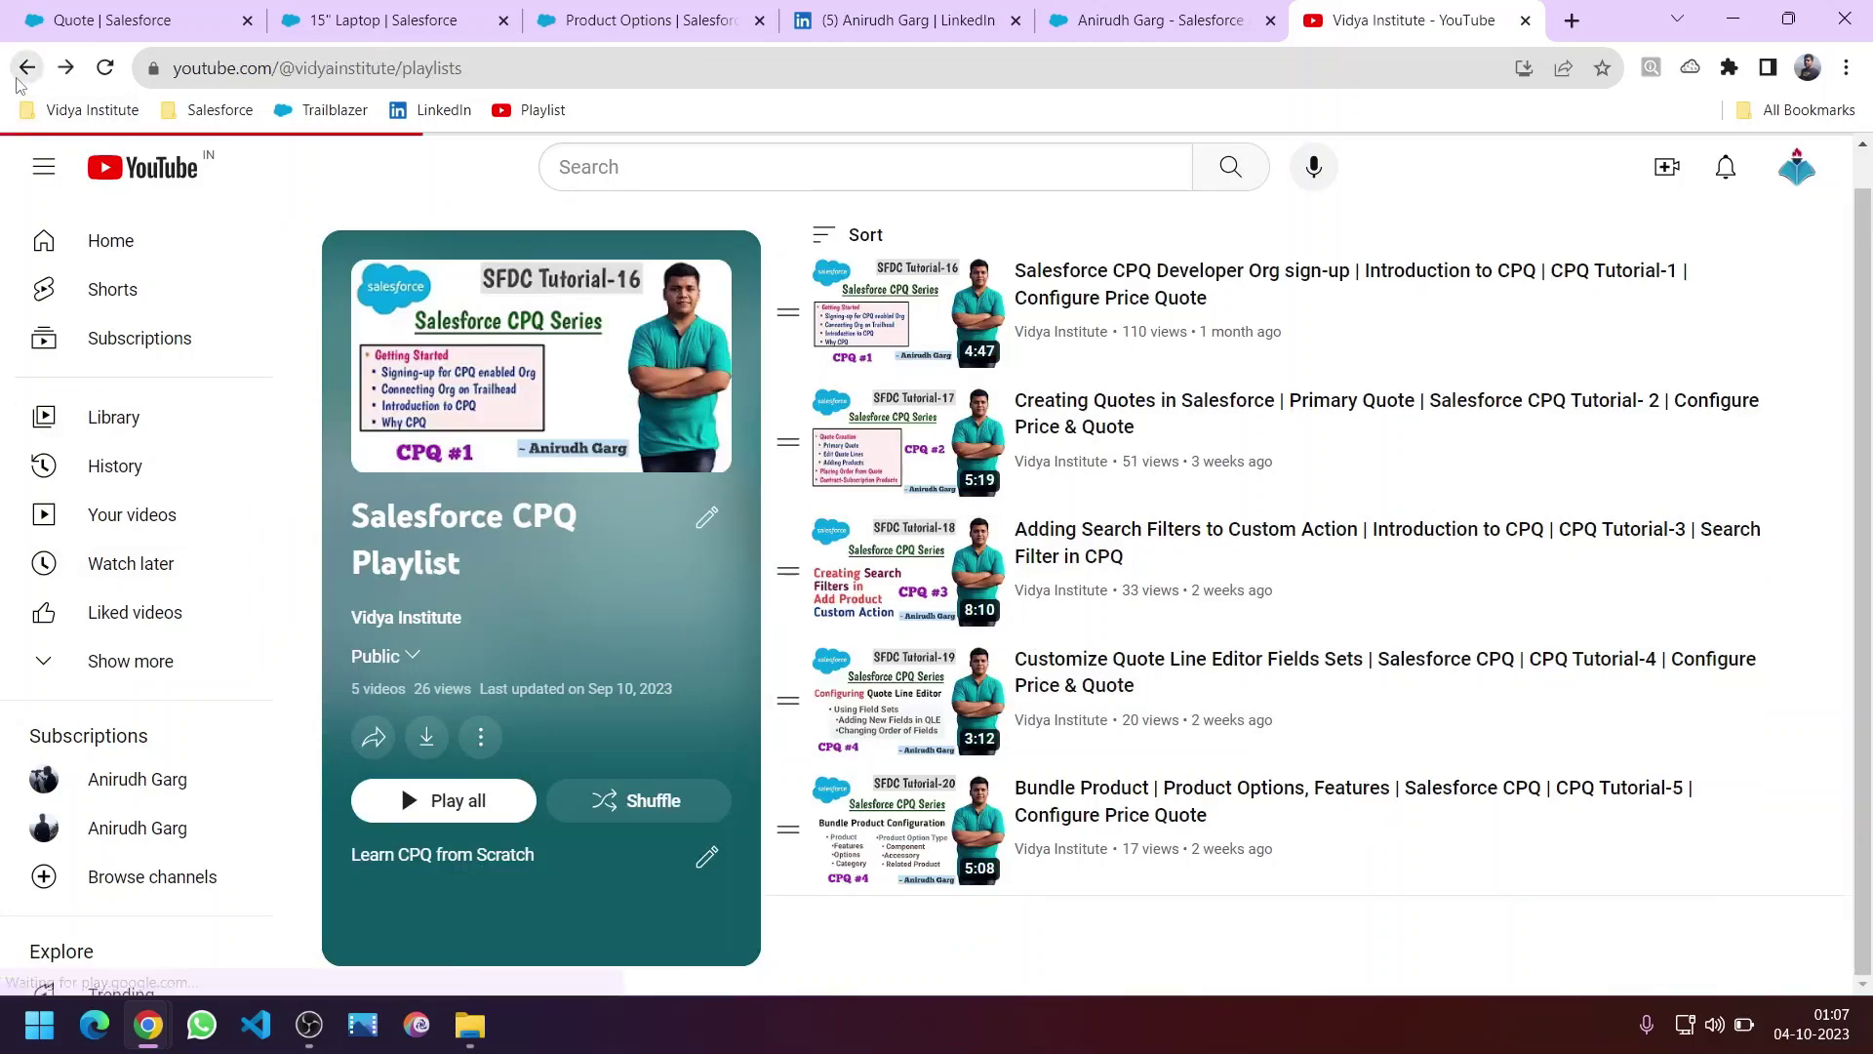